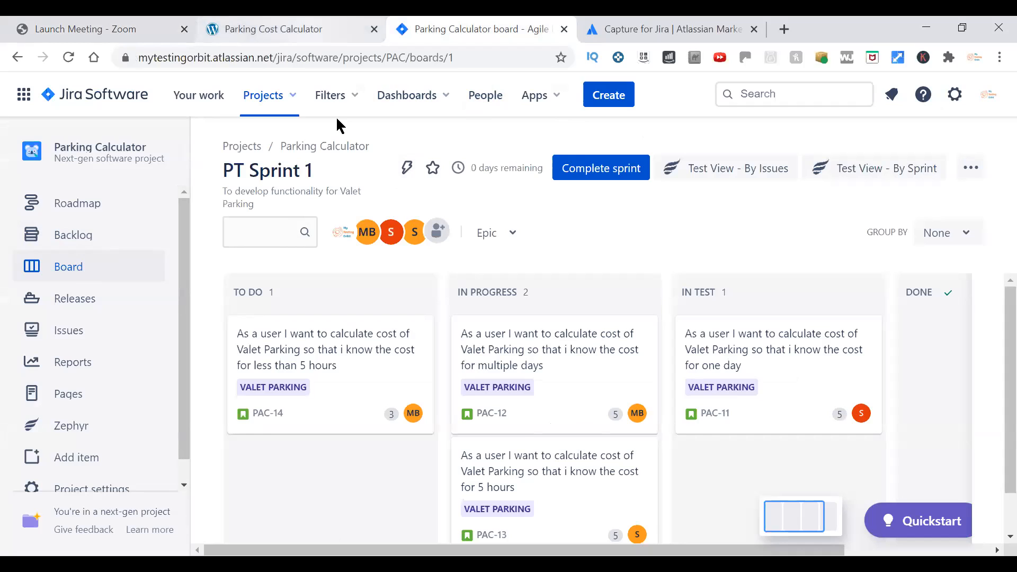
Review the stories in each status column of the PT Sprint 1 board.
{"action": "left_click_drag", "start_coordinate": [182, 270], "coordinate": [188, 223]}
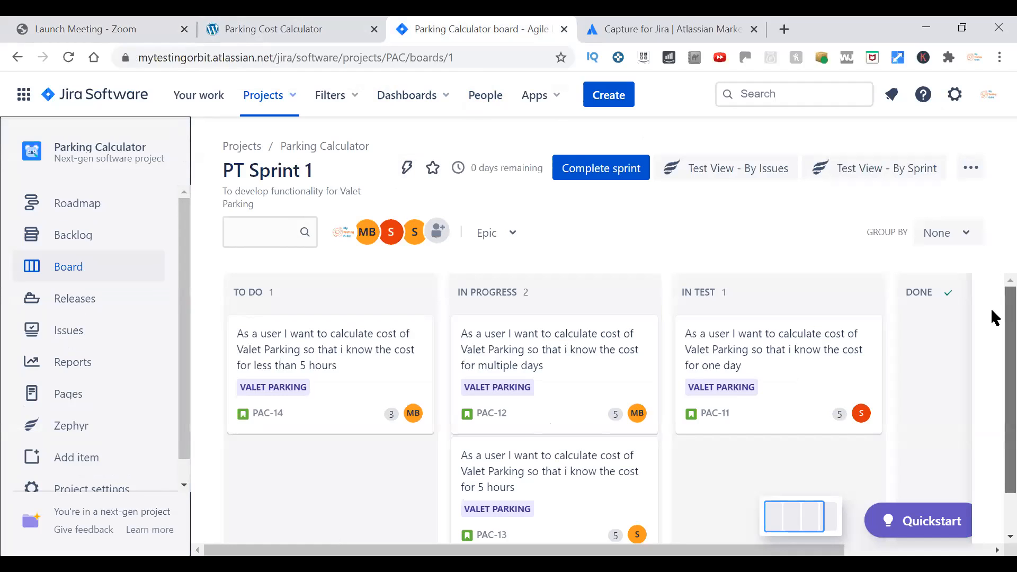
{"action": "scroll", "coordinate": [993, 315], "scroll_direction": "down", "scroll_amount": 2}
{"action": "scroll", "coordinate": [996, 339], "scroll_direction": "up", "scroll_amount": 1}
{"action": "scroll", "coordinate": [994, 308], "scroll_direction": "up", "scroll_amount": 1}
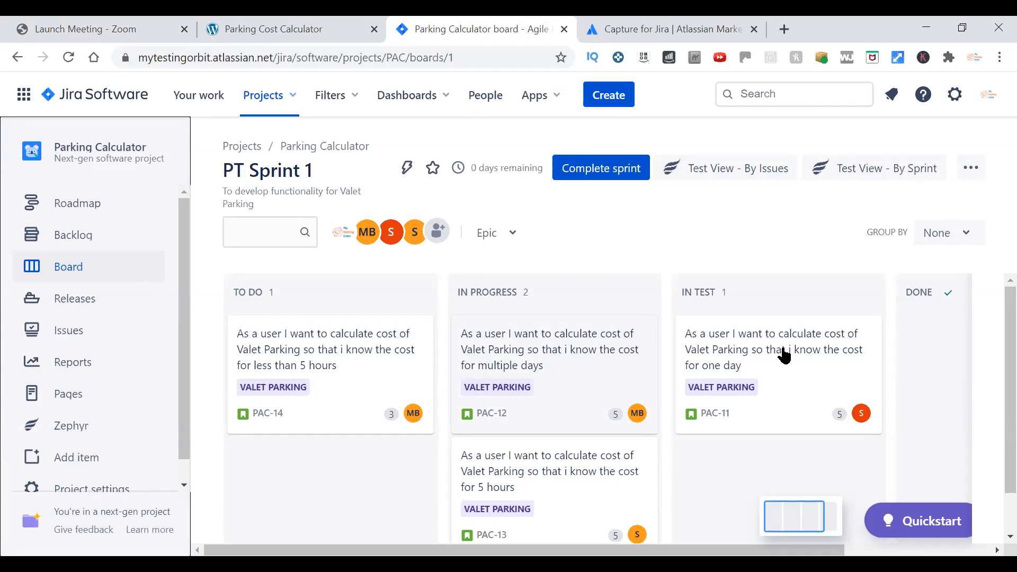
{"action": "scroll", "coordinate": [992, 360], "scroll_direction": "down", "scroll_amount": 1}
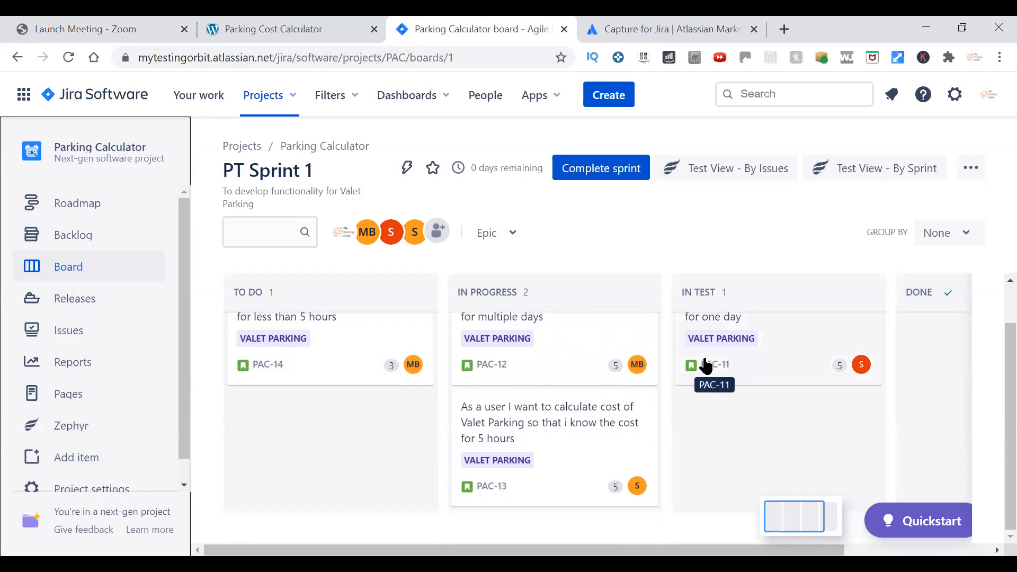
{"action": "scroll", "coordinate": [993, 370], "scroll_direction": "up", "scroll_amount": 1}
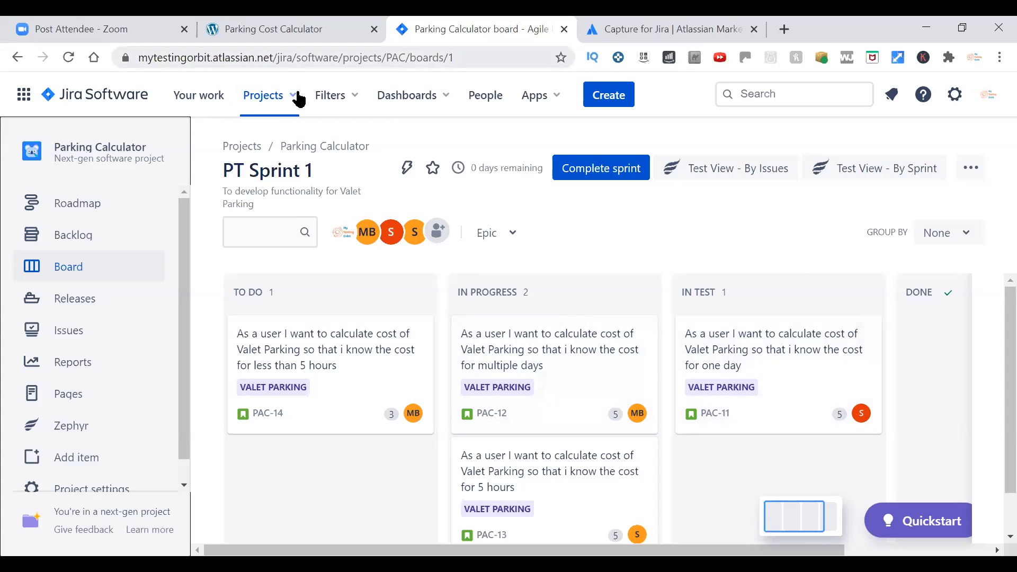
{"action": "right_click", "coordinate": [712, 416]}
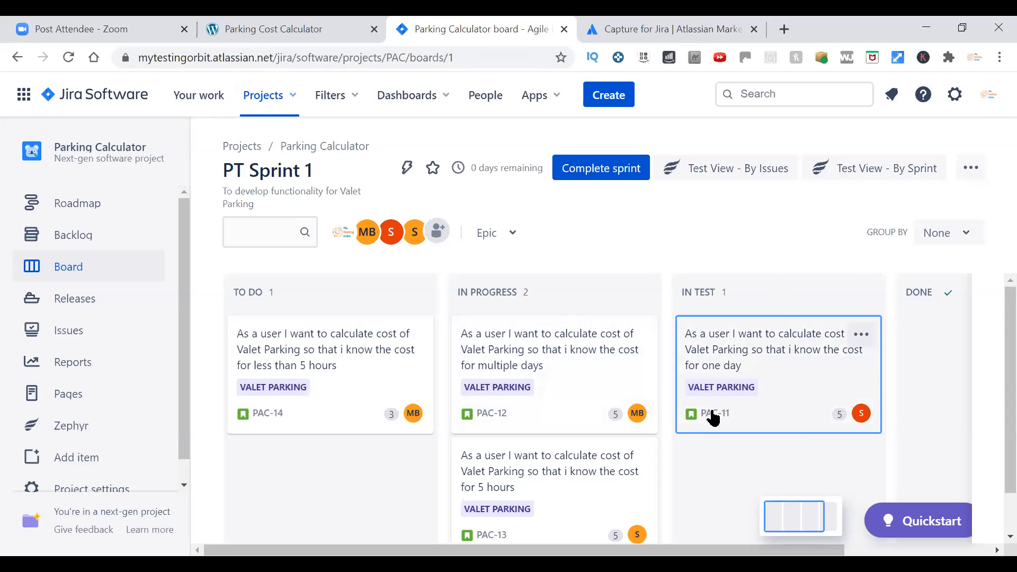
{"action": "left_click", "coordinate": [706, 444]}
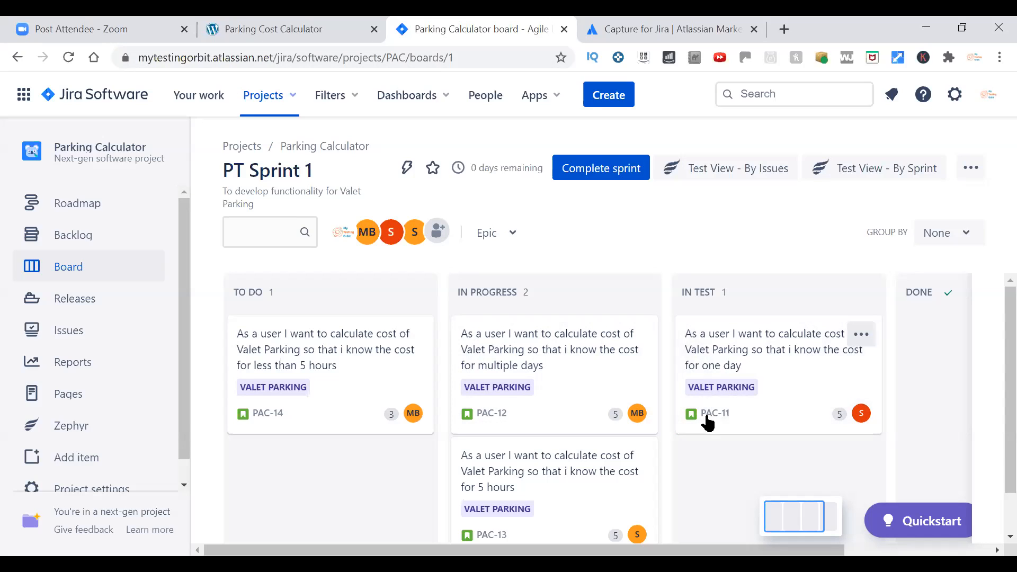
{"action": "right_click", "coordinate": [716, 356]}
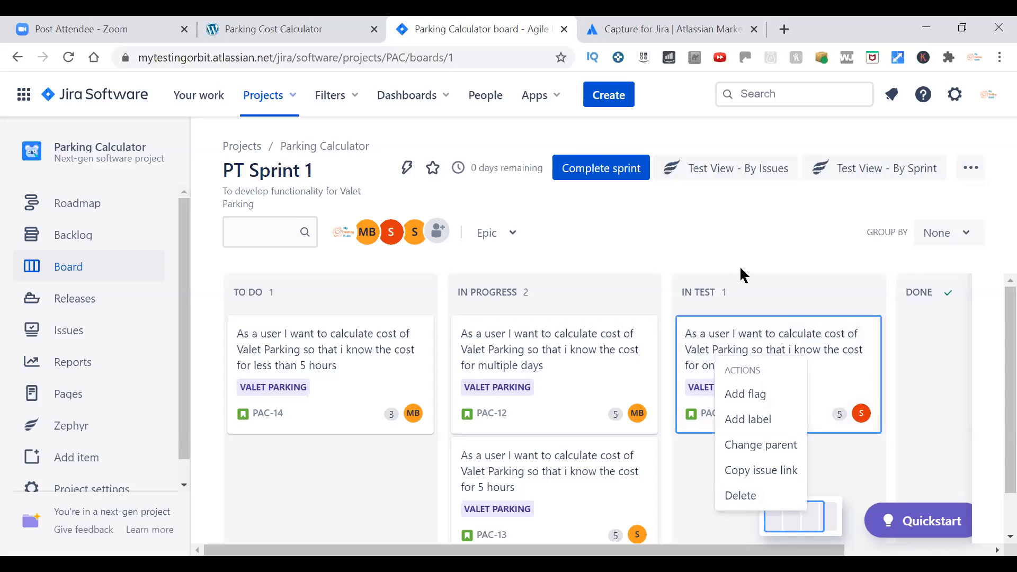
Open story PAC-11 from the backlog in a new browser tab and check which statuses it can move to.
{"action": "left_click", "coordinate": [63, 239]}
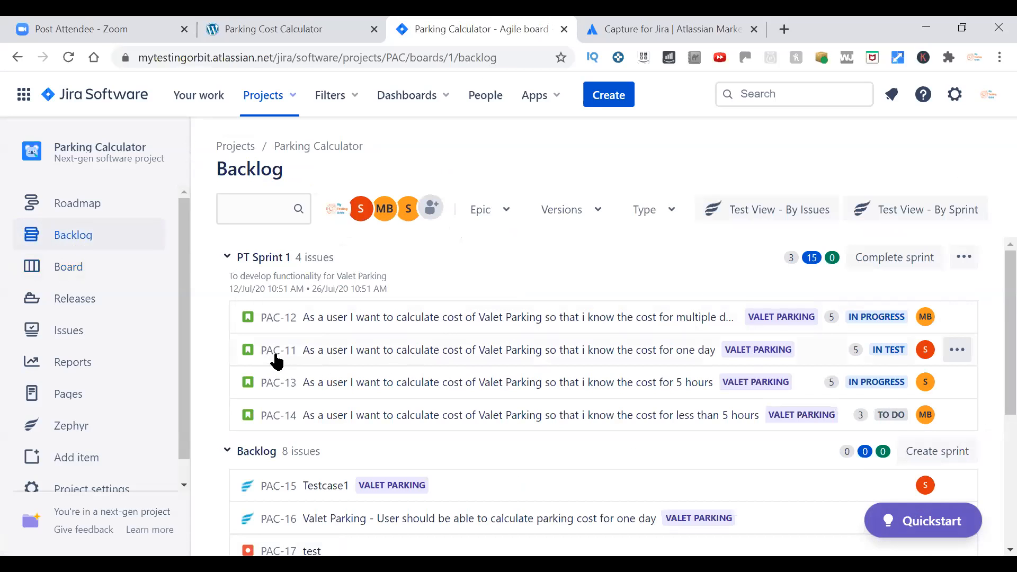
{"action": "right_click", "coordinate": [277, 358]}
{"action": "left_click", "coordinate": [318, 364]}
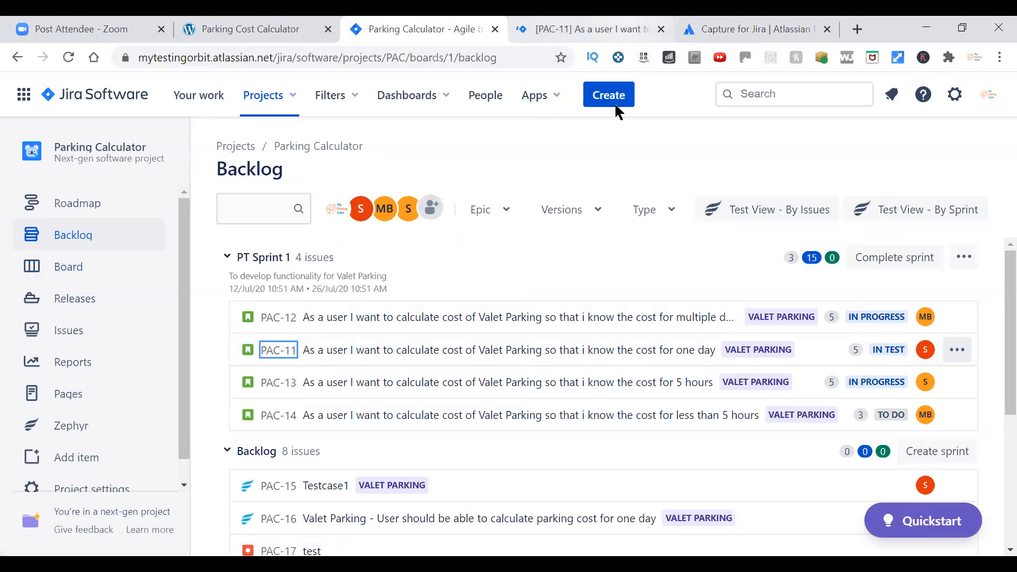
{"action": "key", "text": "ctrl+Tab"}
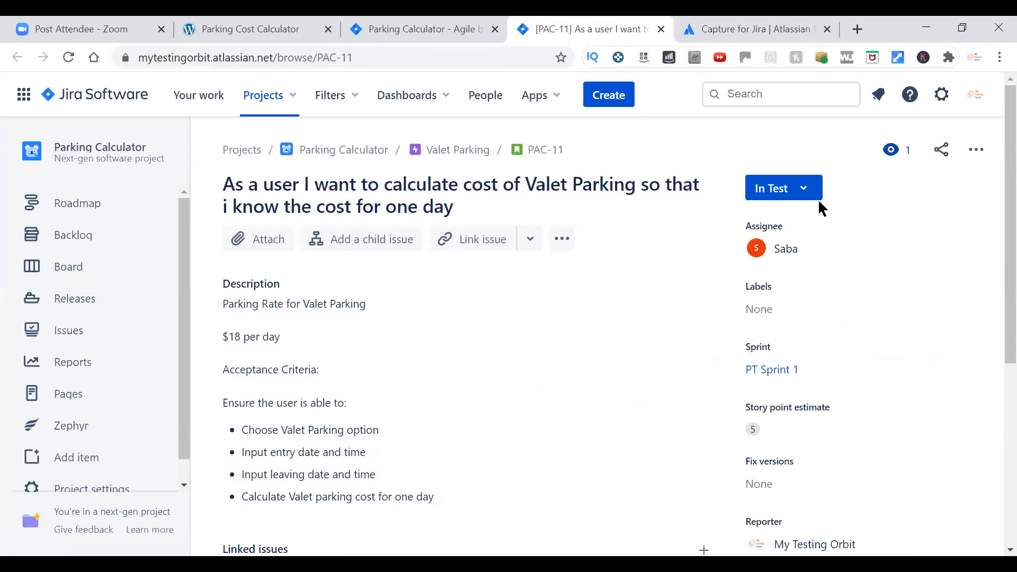
{"action": "left_click", "coordinate": [814, 198]}
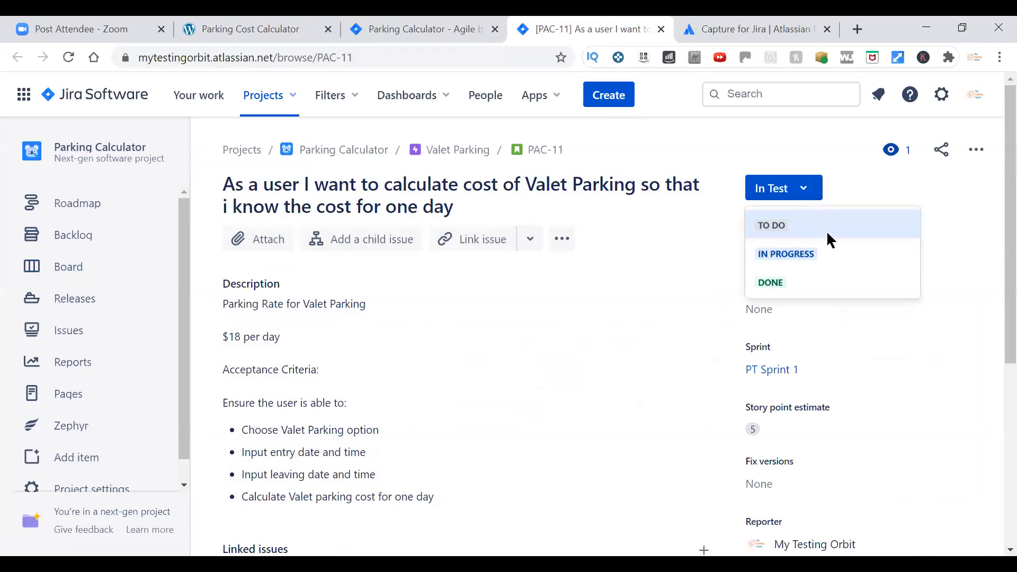
{"action": "left_click", "coordinate": [944, 183]}
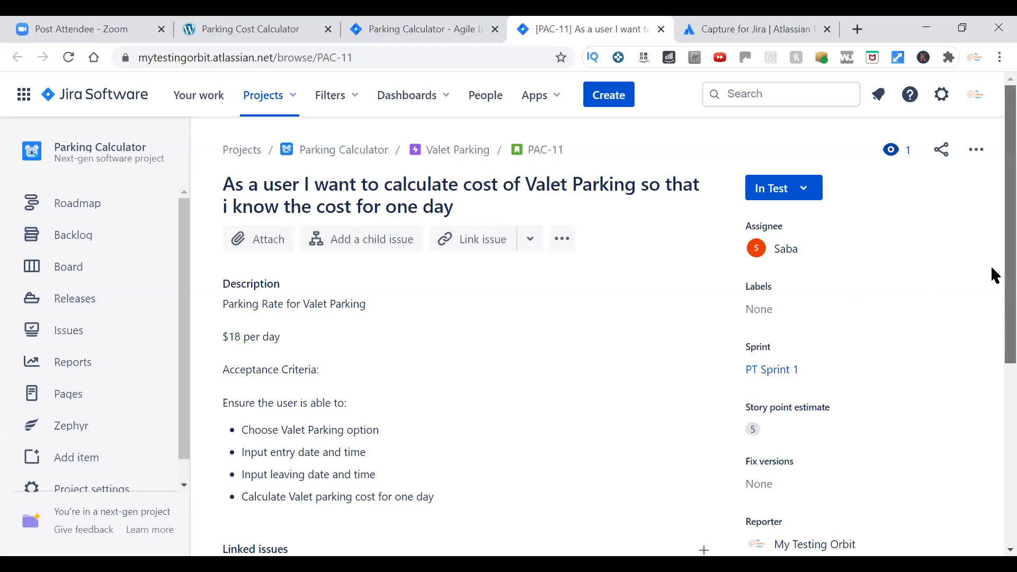
Examine the full change history of story PAC-11, including its link, sprint, status and assignee changes.
{"action": "scroll", "coordinate": [1003, 313], "scroll_direction": "down", "scroll_amount": 2}
{"action": "scroll", "coordinate": [993, 392], "scroll_direction": "down", "scroll_amount": 4}
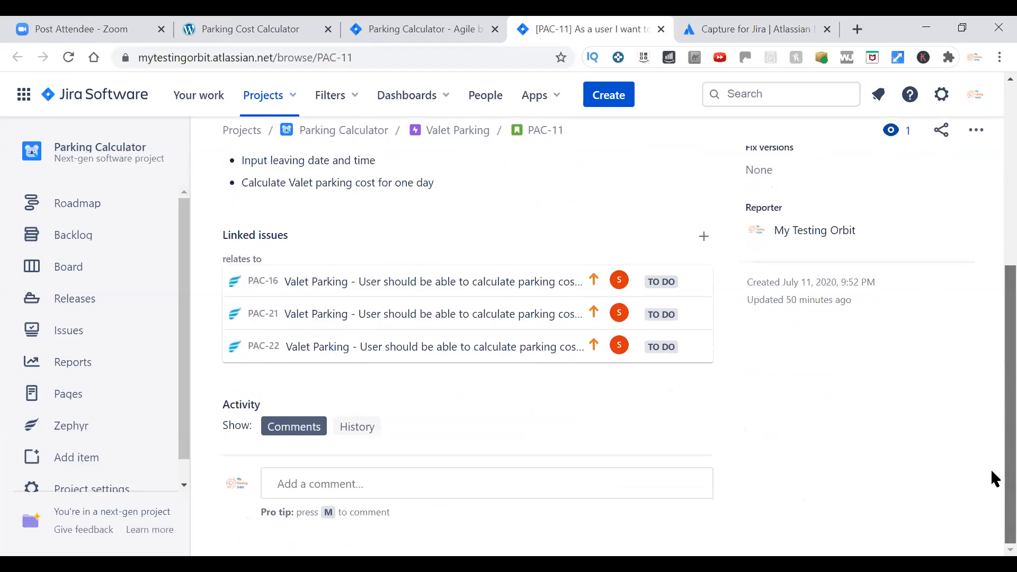
{"action": "left_click", "coordinate": [371, 432]}
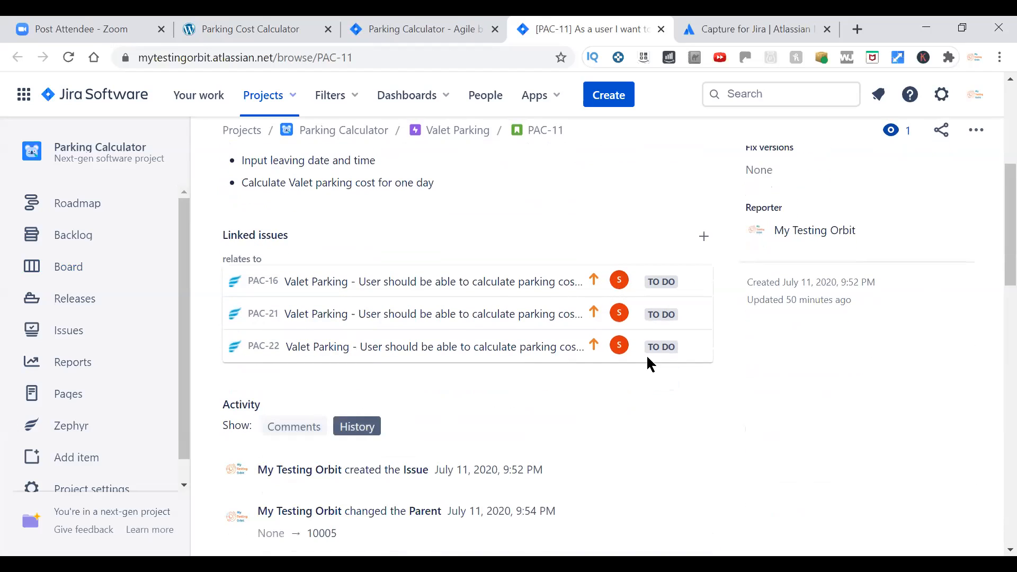
{"action": "left_click_drag", "start_coordinate": [992, 242], "coordinate": [992, 305]}
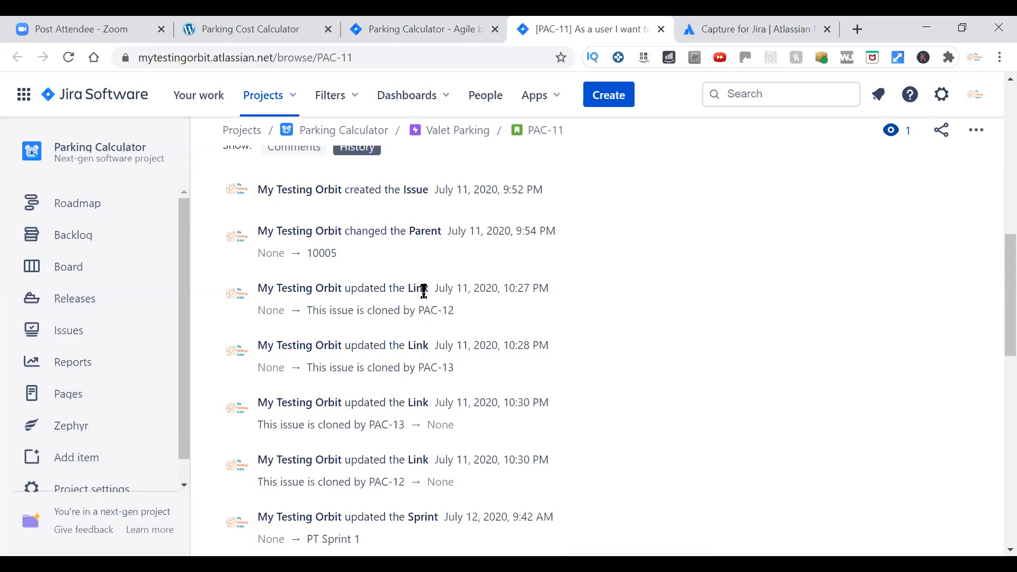
{"action": "scroll", "coordinate": [589, 432], "scroll_direction": "down", "scroll_amount": 2}
{"action": "scroll", "coordinate": [589, 431], "scroll_direction": "down", "scroll_amount": 1}
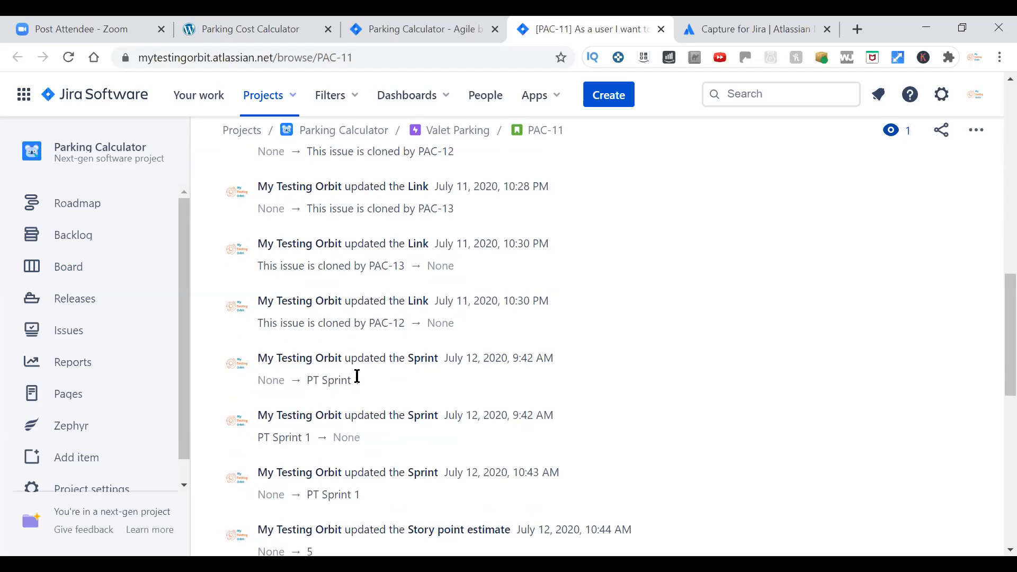
{"action": "scroll", "coordinate": [581, 406], "scroll_direction": "down", "scroll_amount": 1}
{"action": "scroll", "coordinate": [582, 406], "scroll_direction": "down", "scroll_amount": 1}
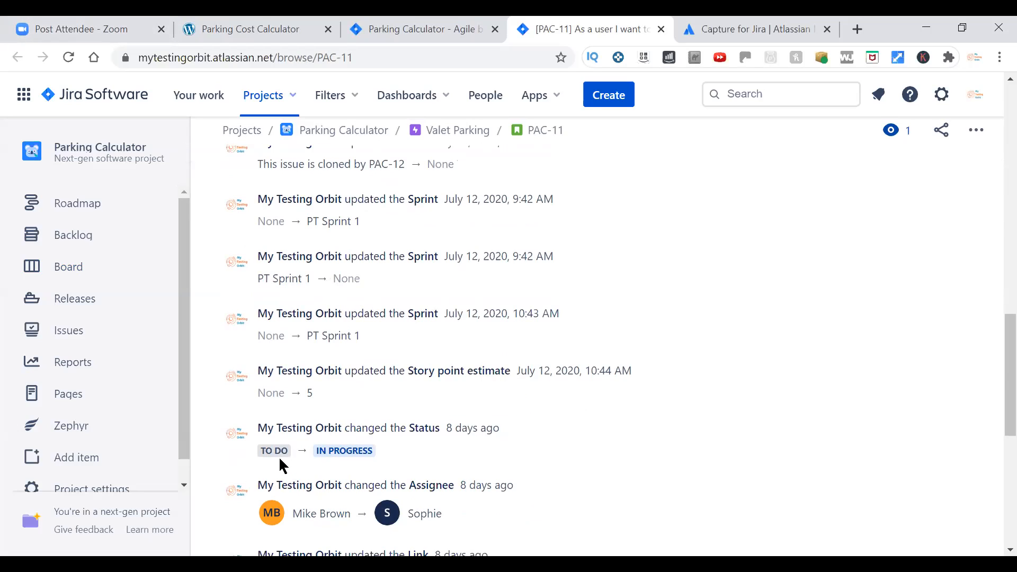
{"action": "scroll", "coordinate": [547, 453], "scroll_direction": "down", "scroll_amount": 1}
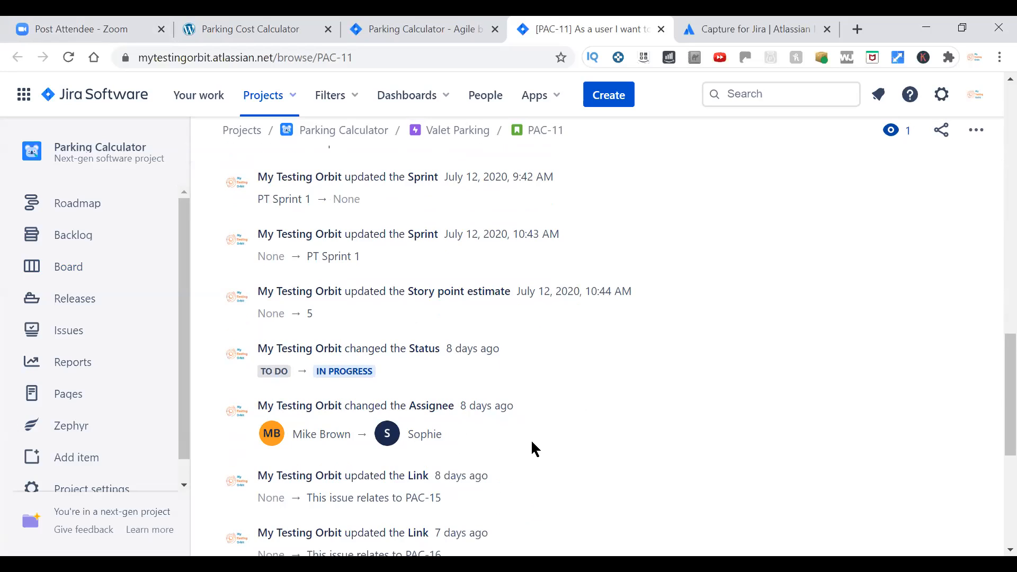
{"action": "scroll", "coordinate": [532, 448], "scroll_direction": "down", "scroll_amount": 5}
{"action": "scroll", "coordinate": [531, 447], "scroll_direction": "down", "scroll_amount": 1}
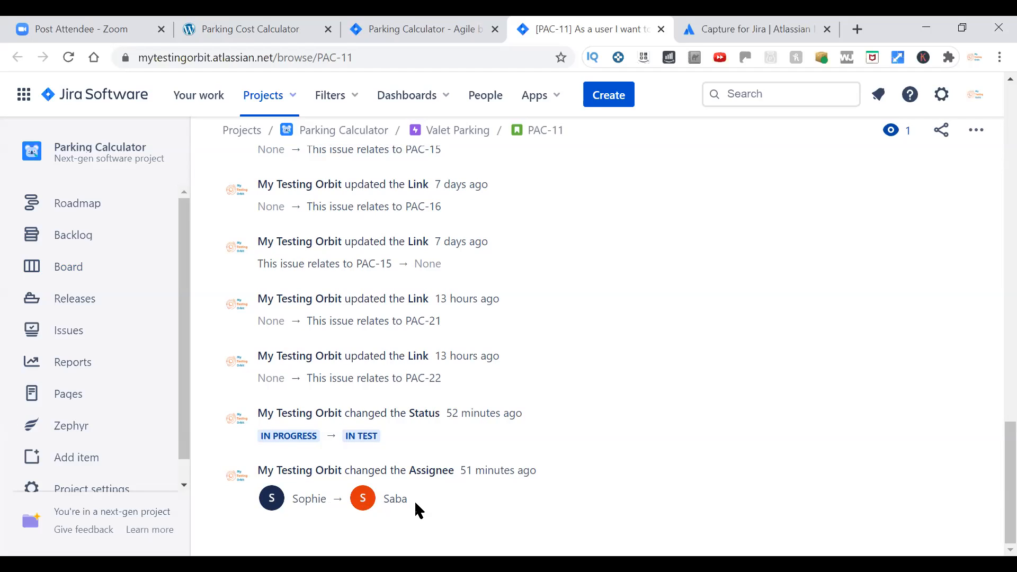
{"action": "scroll", "coordinate": [633, 434], "scroll_direction": "up", "scroll_amount": 15}
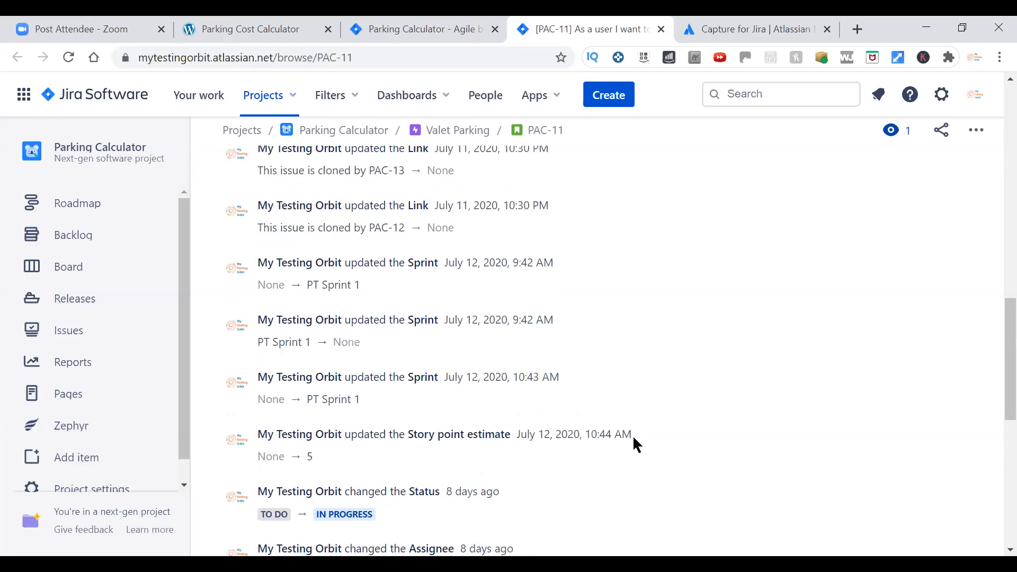
{"action": "scroll", "coordinate": [634, 445], "scroll_direction": "up", "scroll_amount": 2}
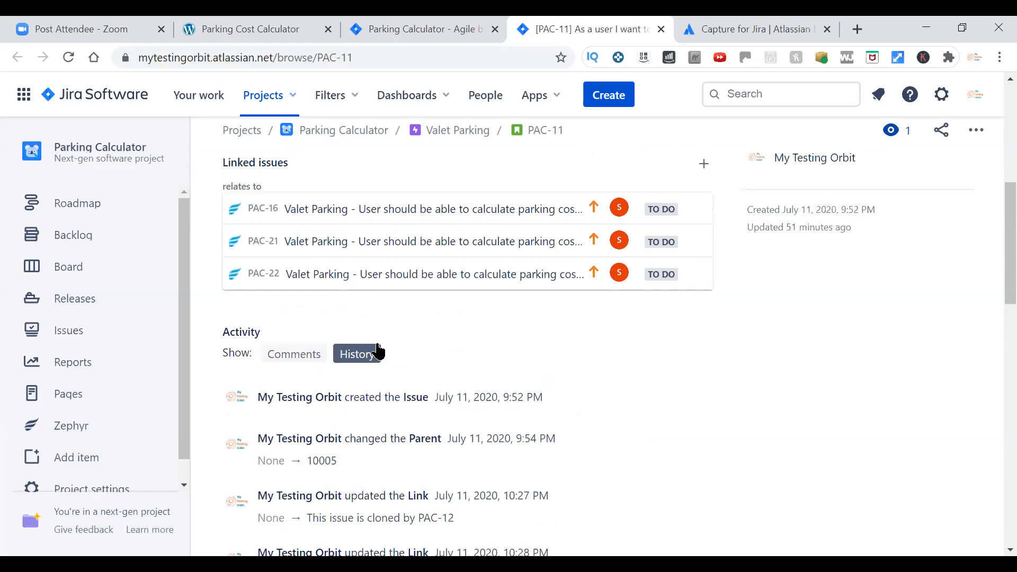
Post the comment "generic comment" on story PAC-11.
{"action": "left_click", "coordinate": [304, 367]}
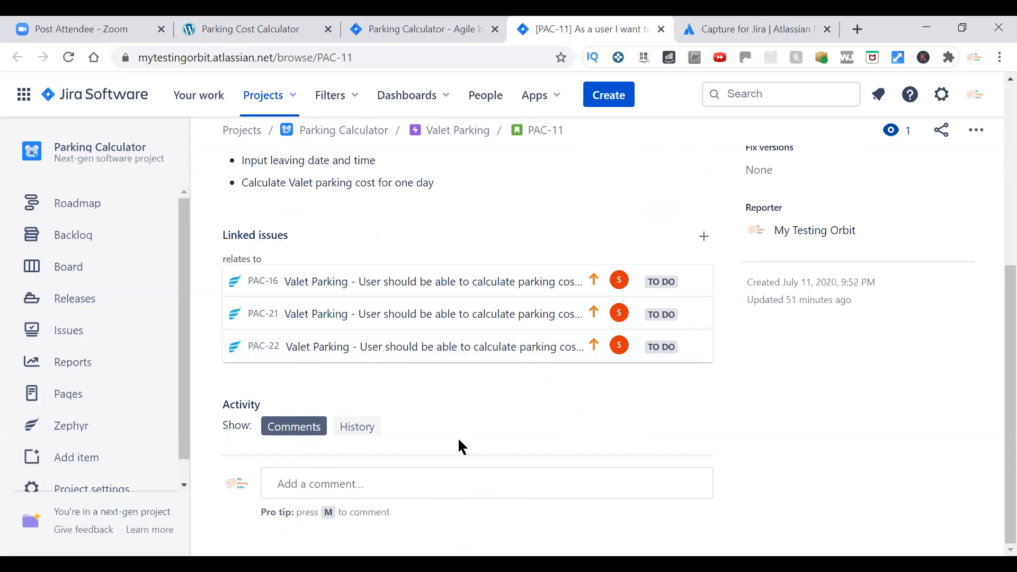
{"action": "left_click", "coordinate": [446, 492]}
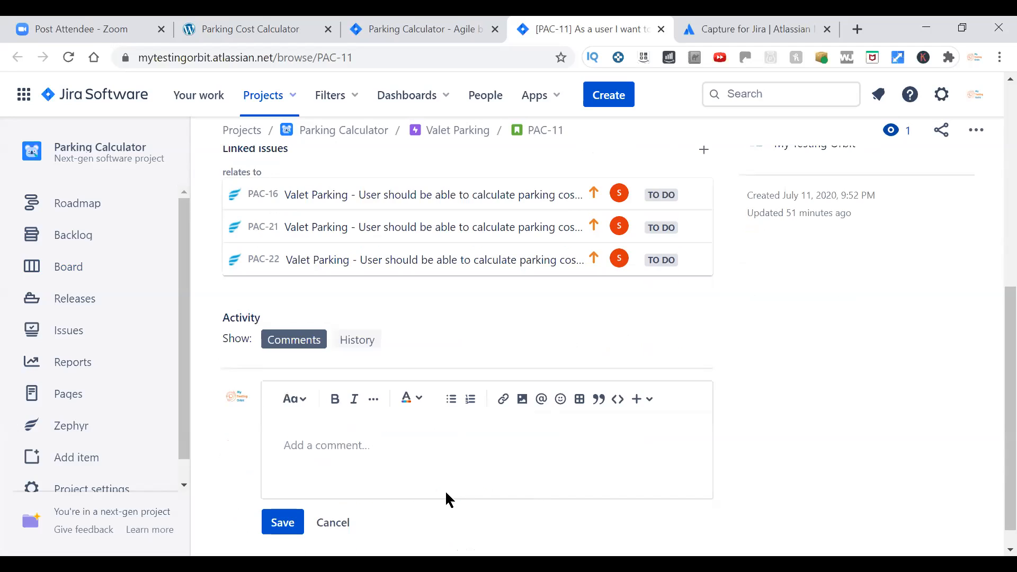
{"action": "type", "text": "generic comment"}
{"action": "left_click", "coordinate": [283, 523]}
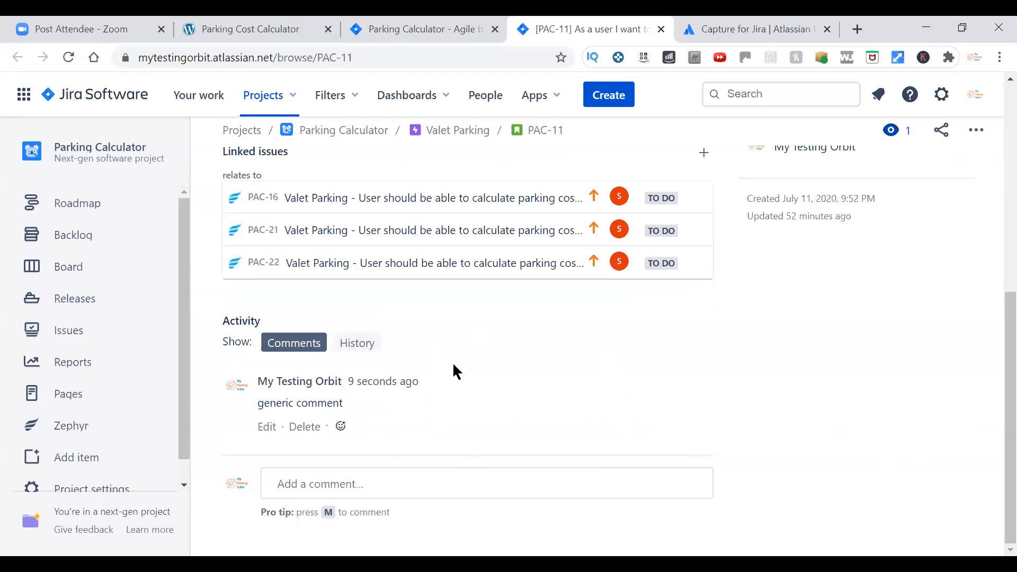
Post a second comment on PAC-11 that mentions a team member, followed by "- comment for you".
{"action": "left_click", "coordinate": [449, 484]}
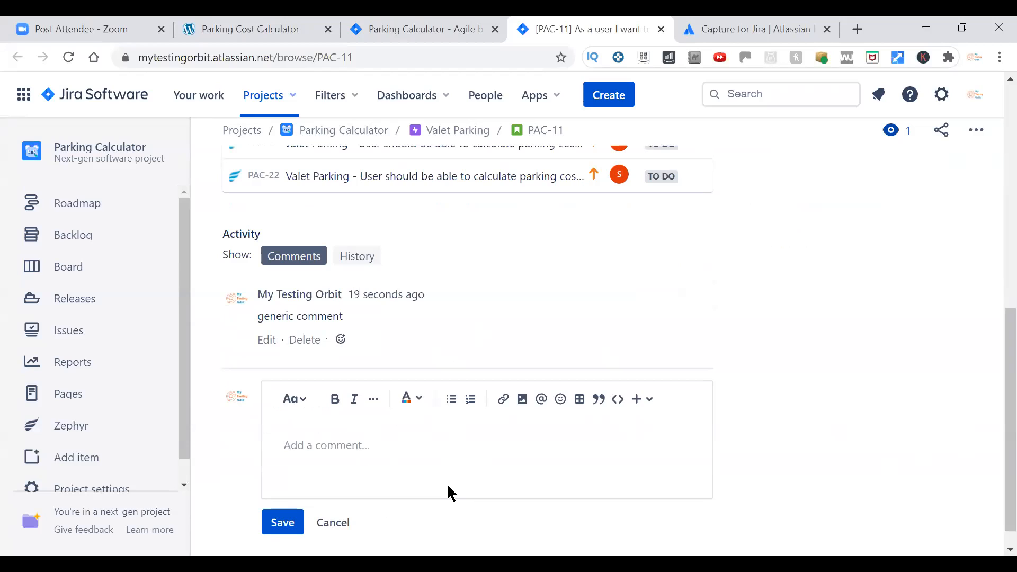
{"action": "type", "text": "@"}
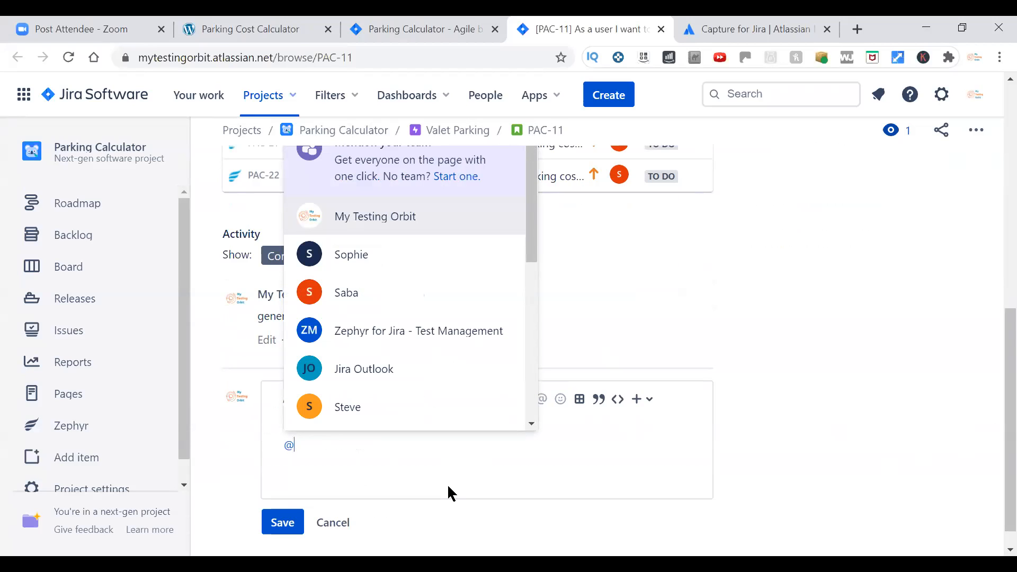
{"action": "type", "text": "c"}
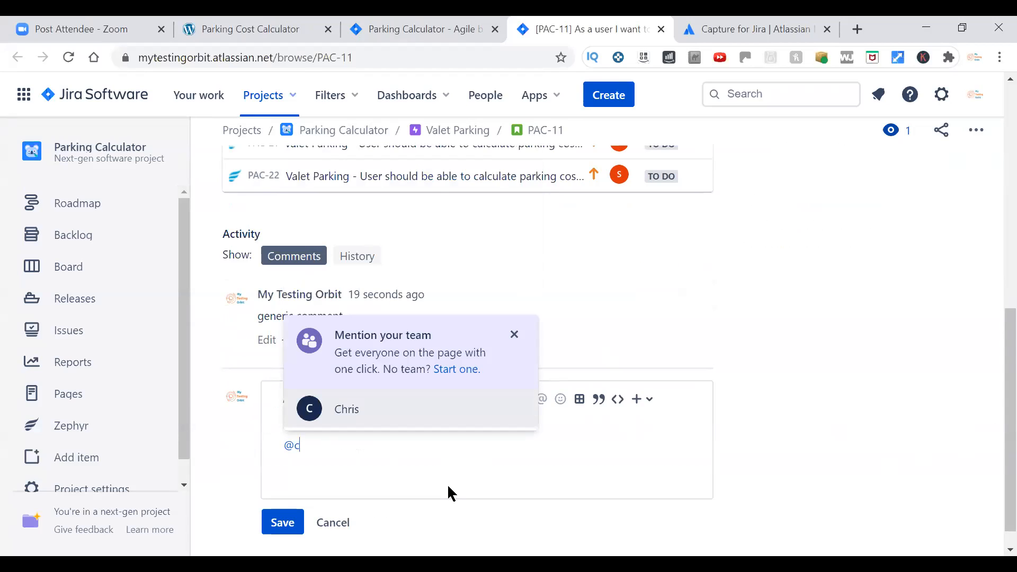
{"action": "left_click", "coordinate": [349, 415]}
{"action": "type", "text": "- comment for you"}
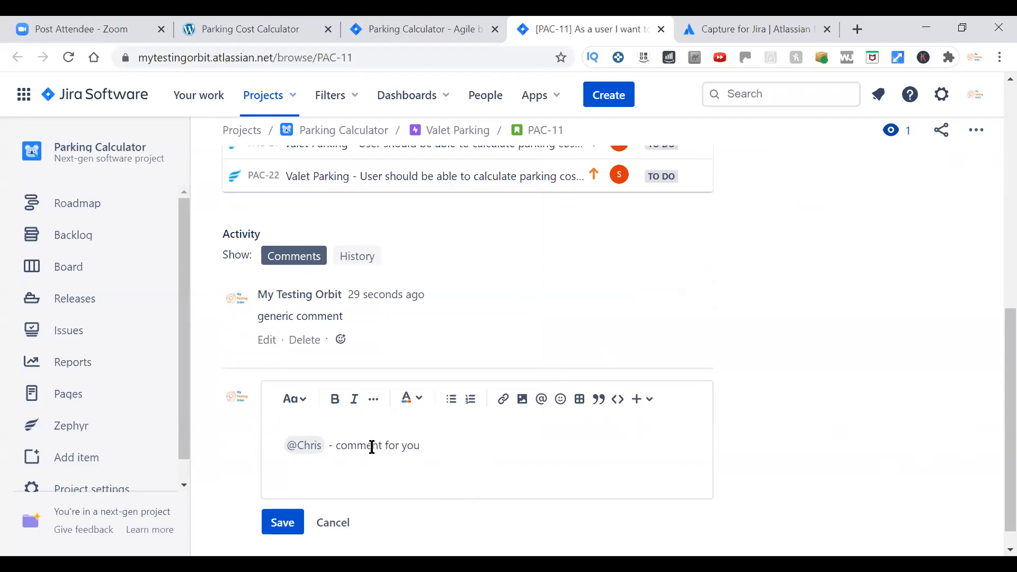
{"action": "left_click", "coordinate": [282, 527]}
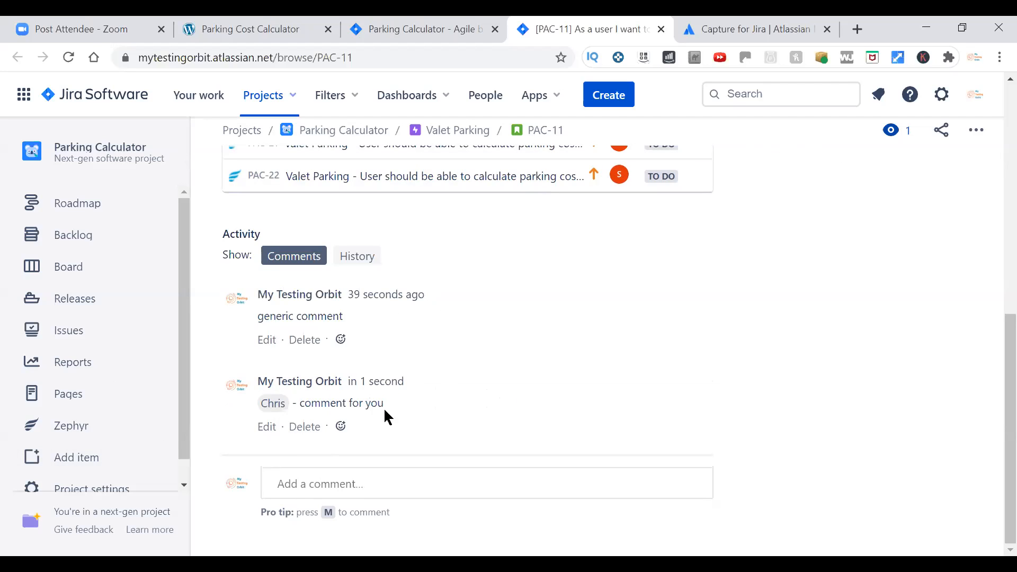
Open the linked test PAC-16 from story PAC-11 in a new browser tab and view it.
{"action": "scroll", "coordinate": [995, 318], "scroll_direction": "up", "scroll_amount": 8}
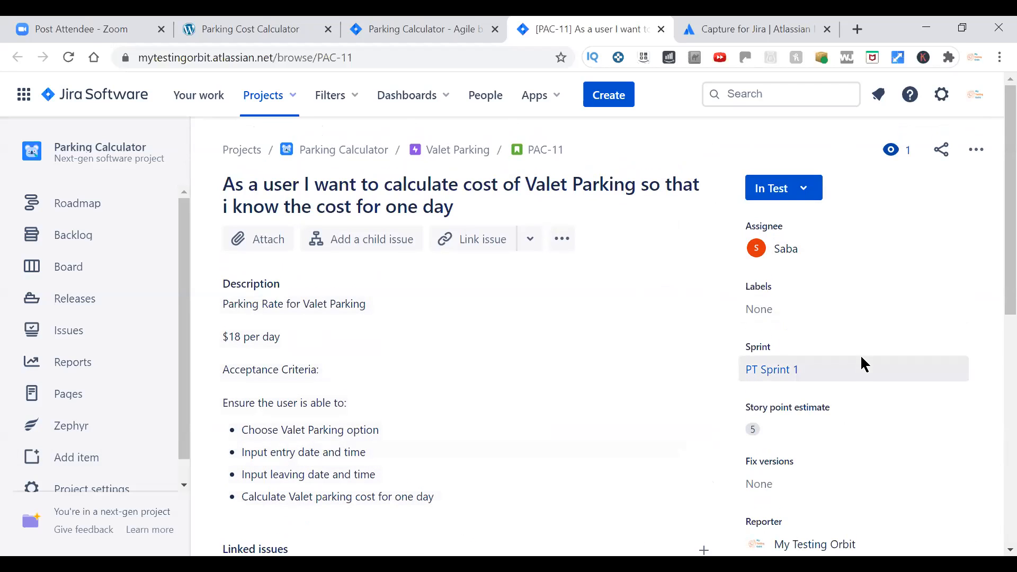
{"action": "scroll", "coordinate": [862, 364], "scroll_direction": "down", "scroll_amount": 3}
{"action": "scroll", "coordinate": [863, 370], "scroll_direction": "down", "scroll_amount": 1}
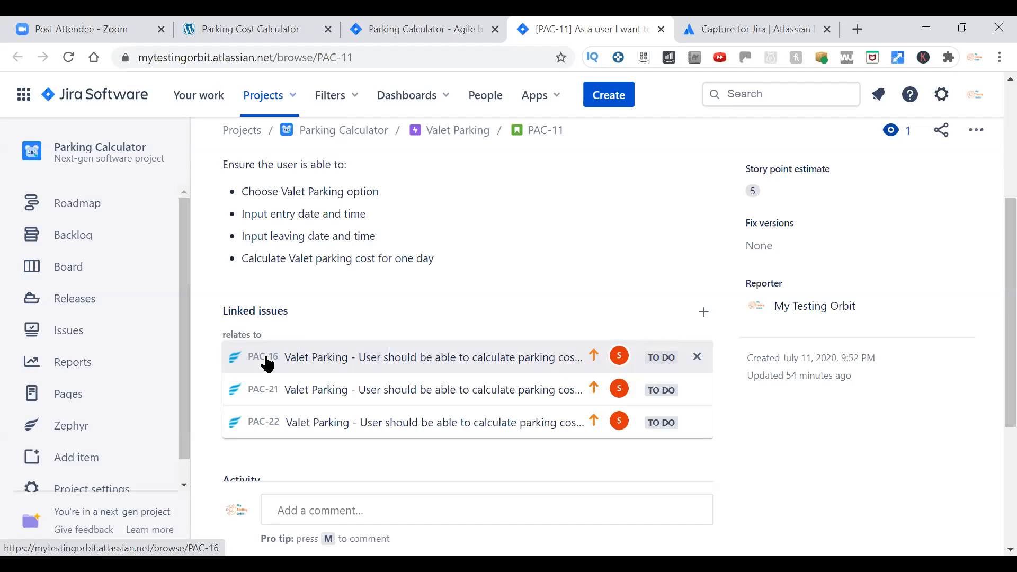
{"action": "right_click", "coordinate": [280, 364]}
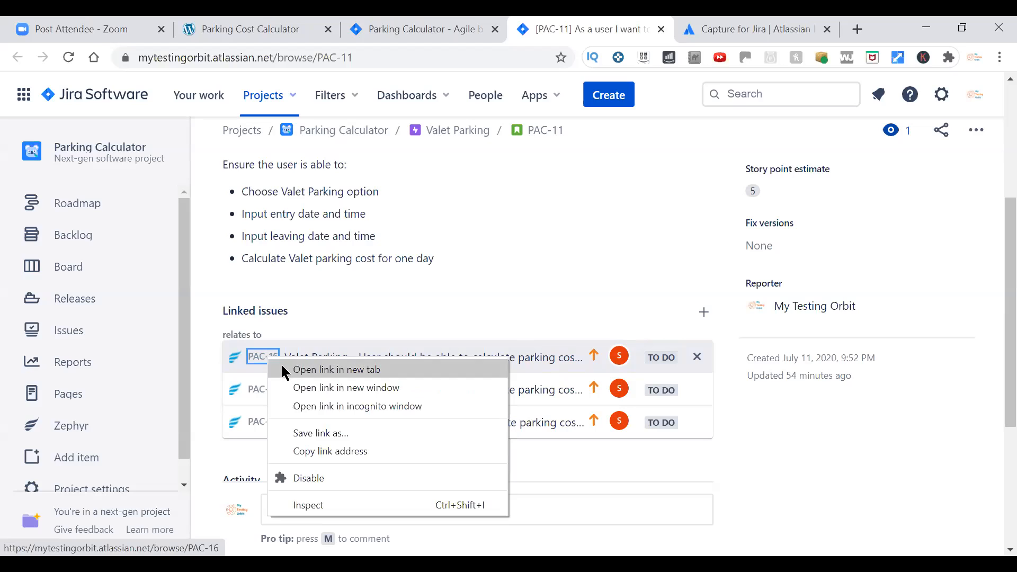
{"action": "left_click", "coordinate": [286, 369]}
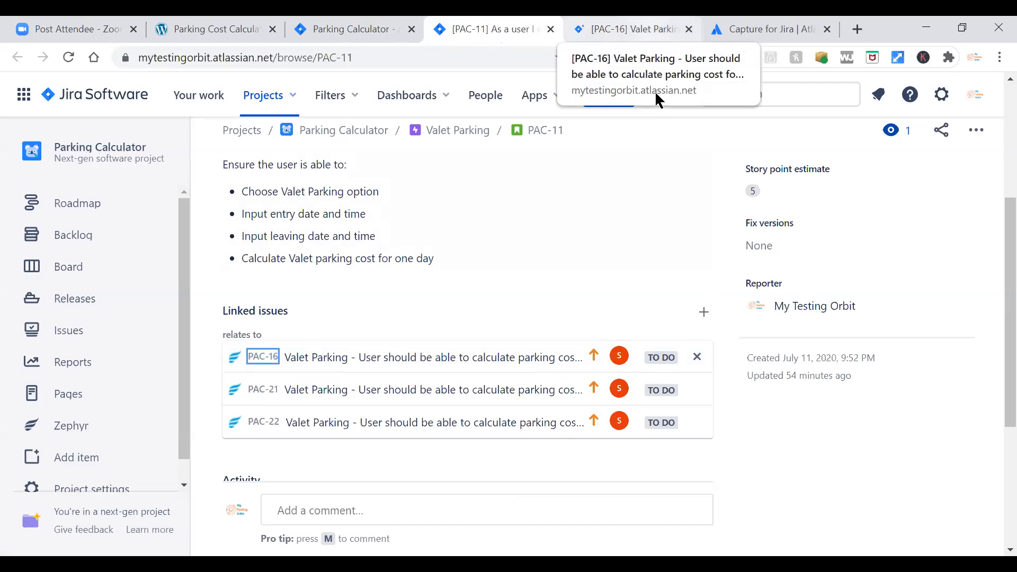
{"action": "left_click", "coordinate": [649, 30]}
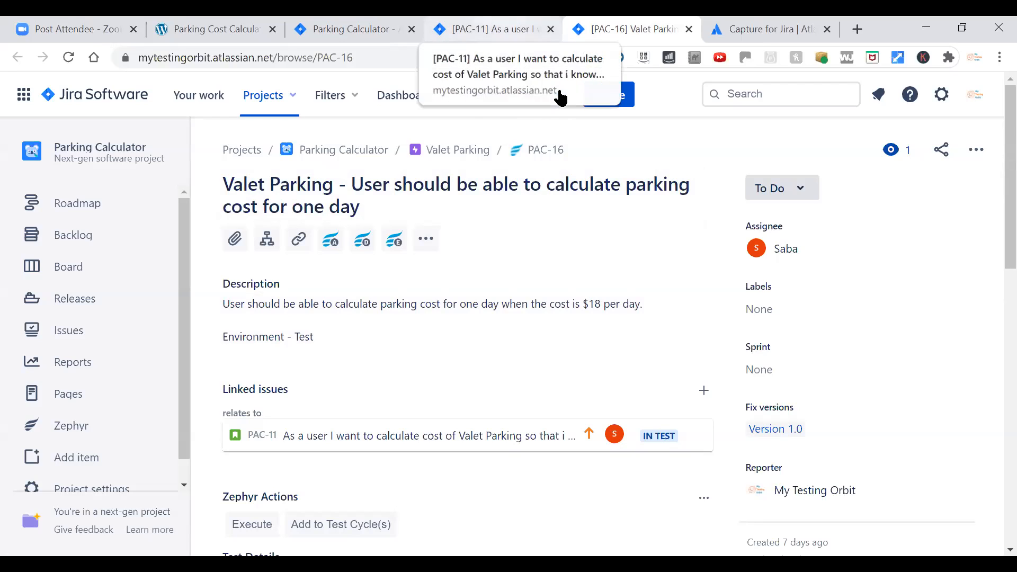
Open the linked tests PAC-21 and PAC-22 from story PAC-11 in new browser tabs.
{"action": "left_click", "coordinate": [530, 30]}
{"action": "right_click", "coordinate": [276, 392]}
{"action": "left_click", "coordinate": [279, 403]}
{"action": "right_click", "coordinate": [270, 419]}
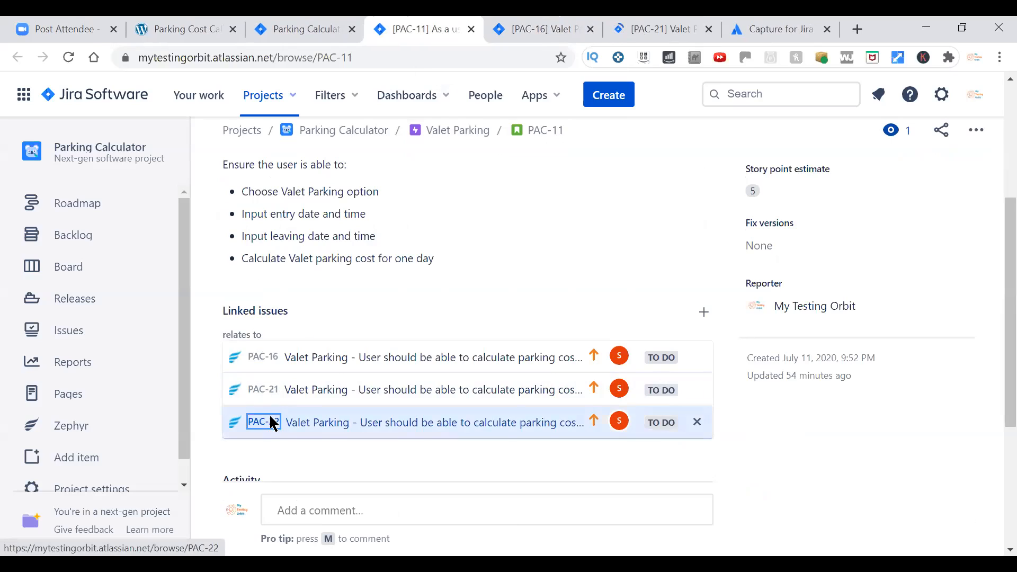
{"action": "left_click", "coordinate": [324, 270]}
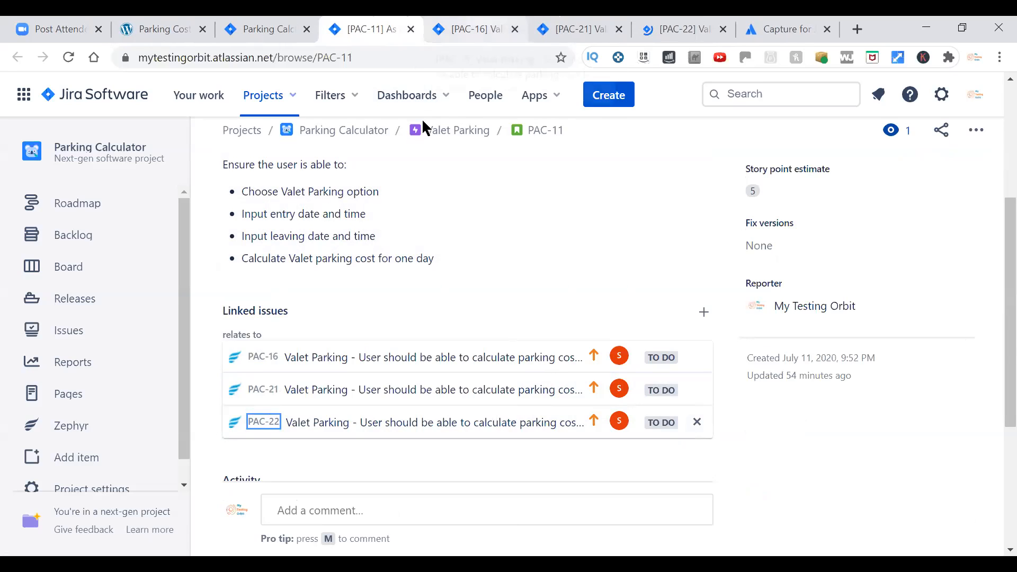
Look over the summaries of tests PAC-16, PAC-21 and PAC-22, and read PAC-22's test steps and data.
{"action": "key", "text": "ctrl+Tab"}
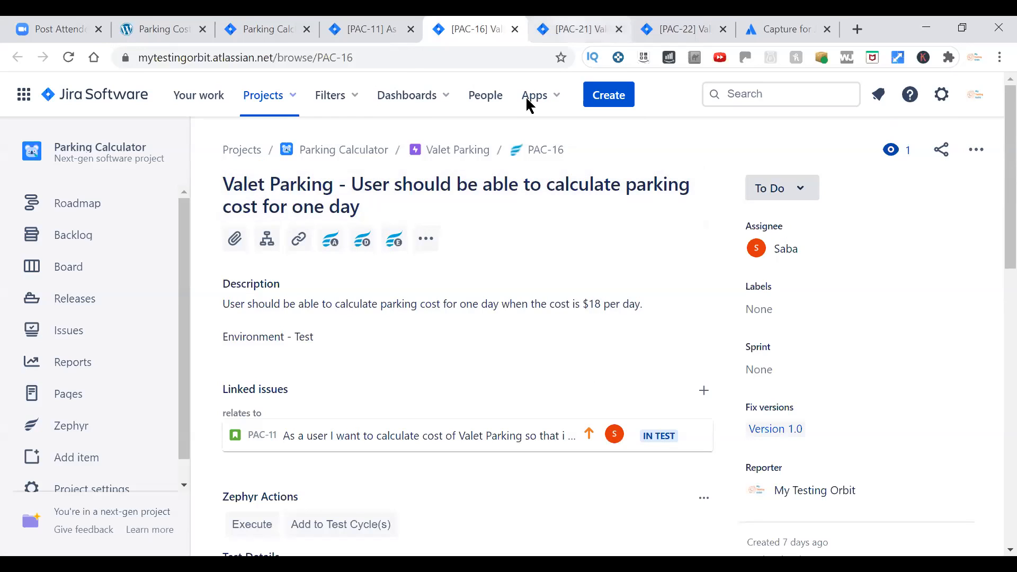
{"action": "key", "text": "ctrl+Tab"}
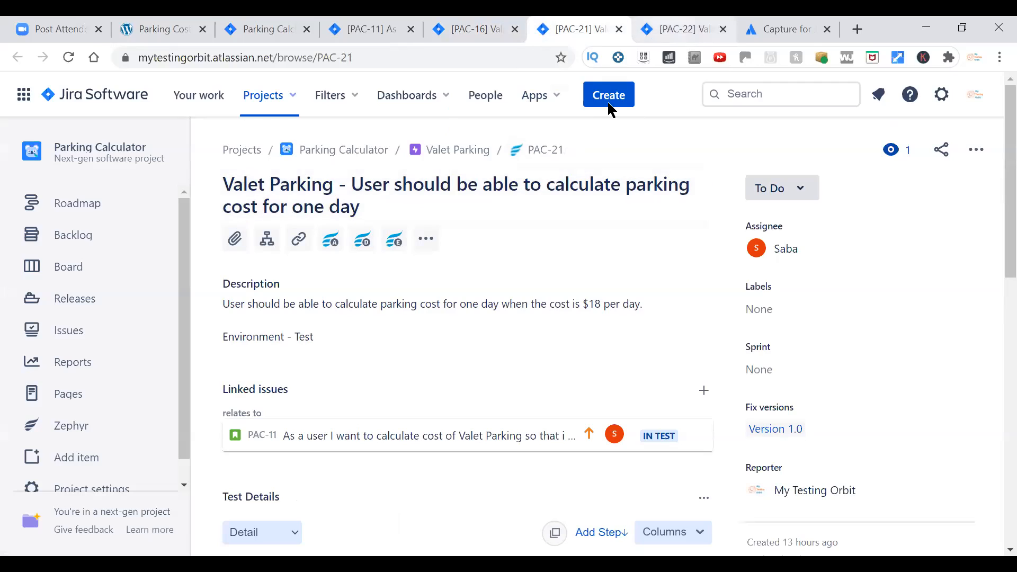
{"action": "key", "text": "ctrl+Tab"}
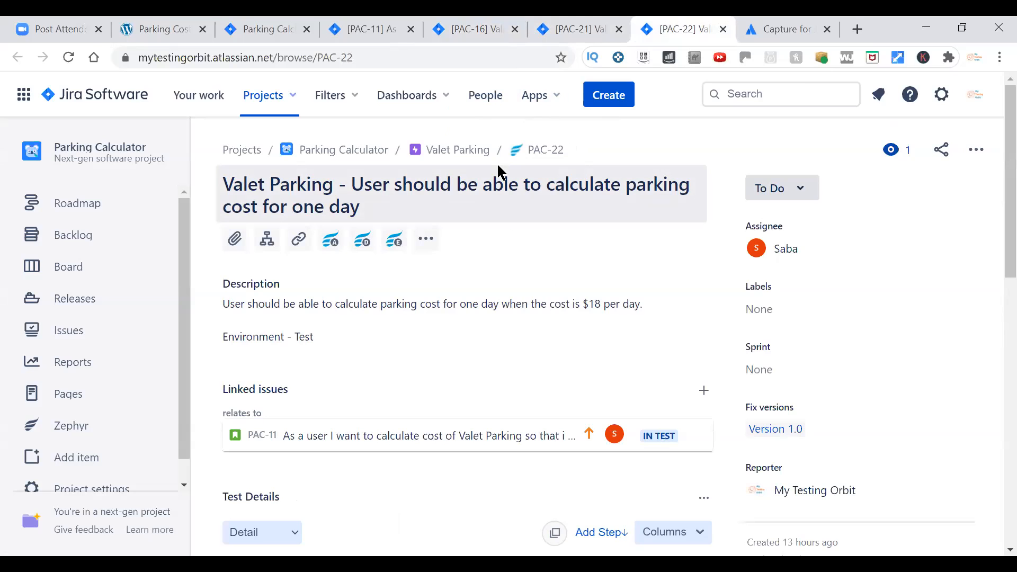
{"action": "scroll", "coordinate": [507, 231], "scroll_direction": "down", "scroll_amount": 5}
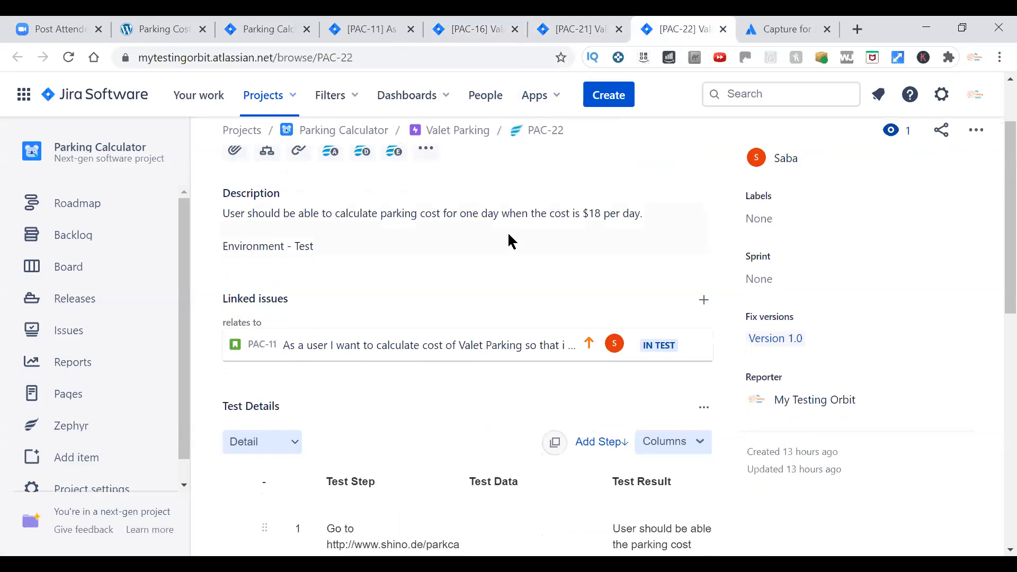
{"action": "scroll", "coordinate": [508, 231], "scroll_direction": "down", "scroll_amount": 3}
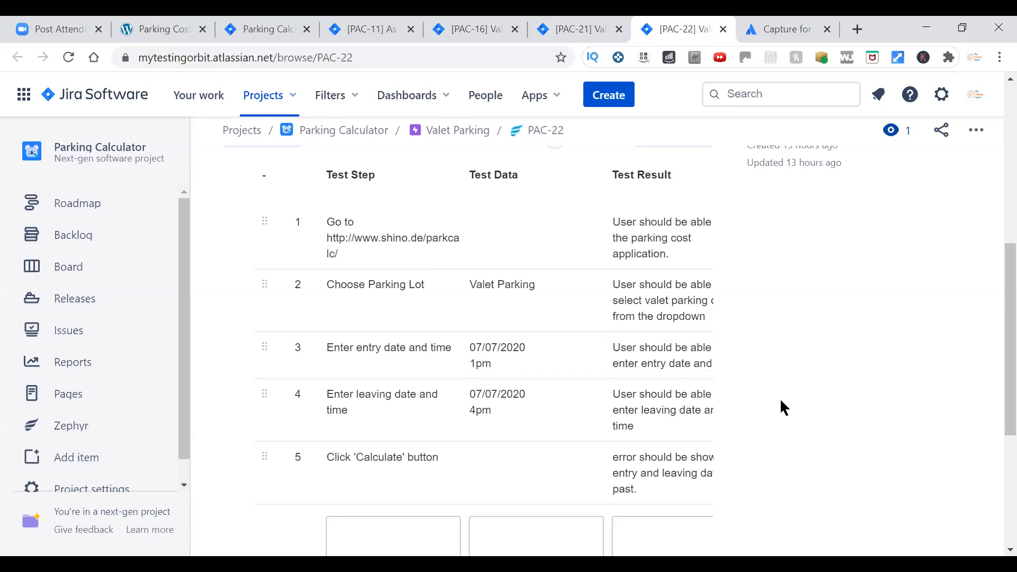
{"action": "scroll", "coordinate": [781, 406], "scroll_direction": "up", "scroll_amount": 7}
{"action": "scroll", "coordinate": [784, 408], "scroll_direction": "up", "scroll_amount": 1}
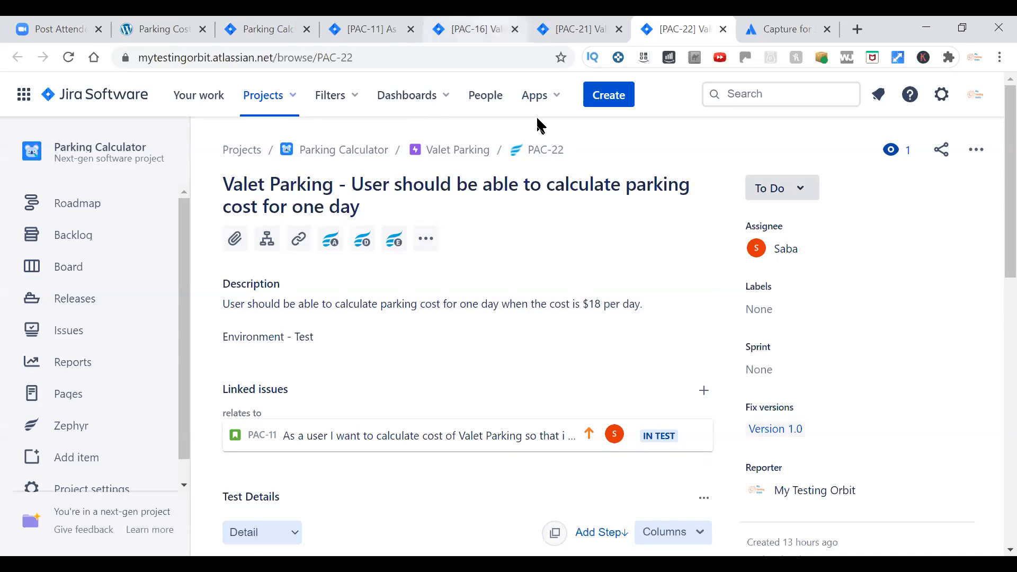
Examine the test steps, entry and leaving dates, and expected results of tests PAC-16 and PAC-21.
{"action": "key", "text": "ctrl+shift+Tab"}
{"action": "key", "text": "ctrl+shift+Tab"}
{"action": "scroll", "coordinate": [605, 382], "scroll_direction": "down", "scroll_amount": 5}
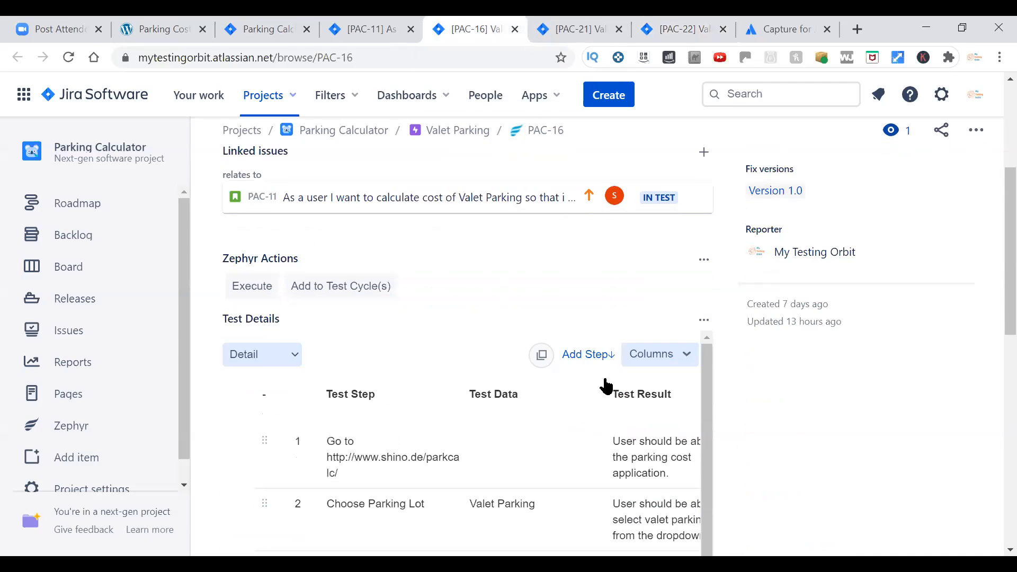
{"action": "scroll", "coordinate": [605, 386], "scroll_direction": "down", "scroll_amount": 4}
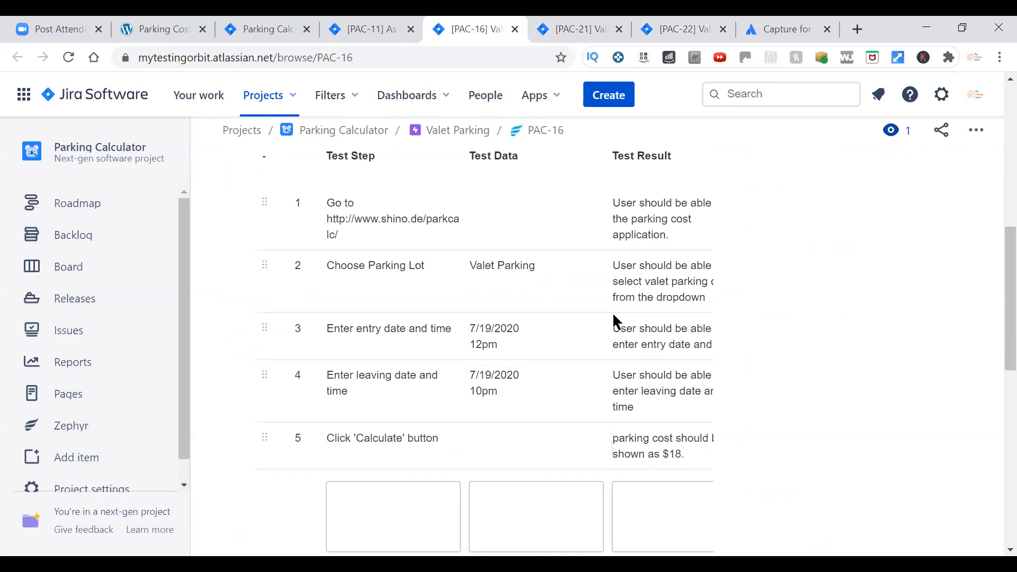
{"action": "key", "text": "ctrl+Tab"}
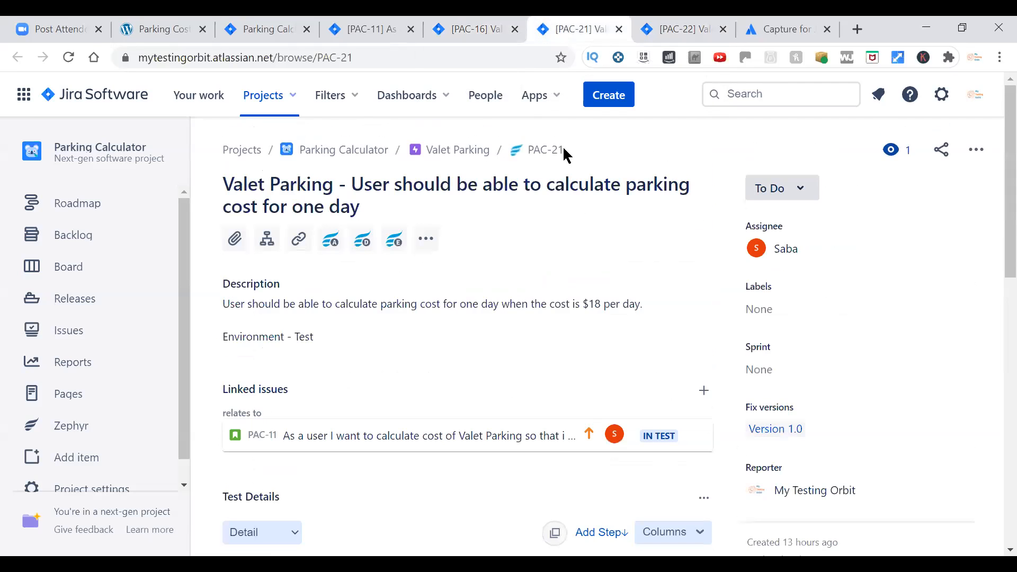
{"action": "scroll", "coordinate": [447, 371], "scroll_direction": "down", "scroll_amount": 9}
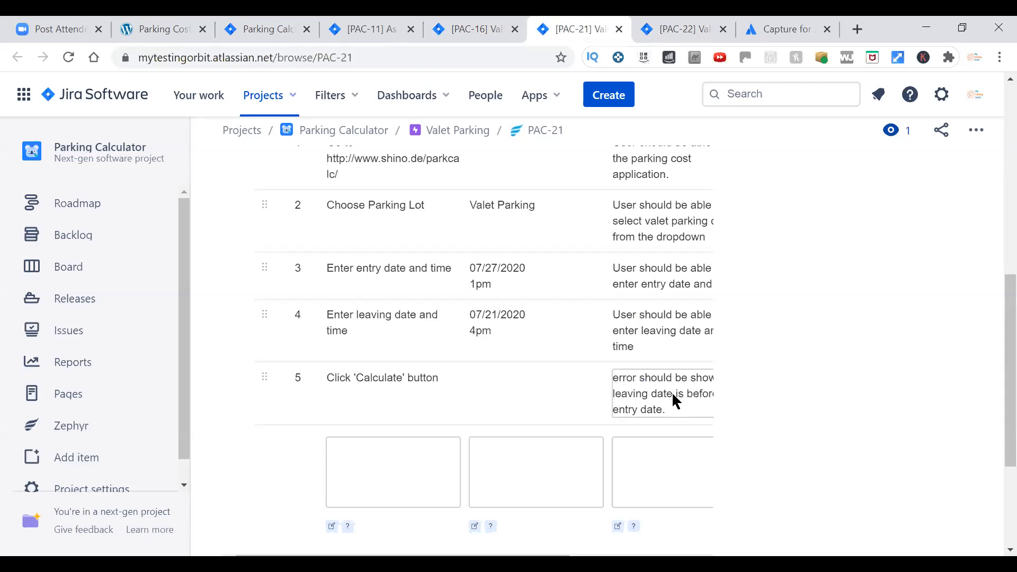
Extend PAC-21's summary with "where leaving date is before entry date." and save it.
{"action": "scroll", "coordinate": [671, 392], "scroll_direction": "up", "scroll_amount": 4}
{"action": "scroll", "coordinate": [669, 411], "scroll_direction": "up", "scroll_amount": 4}
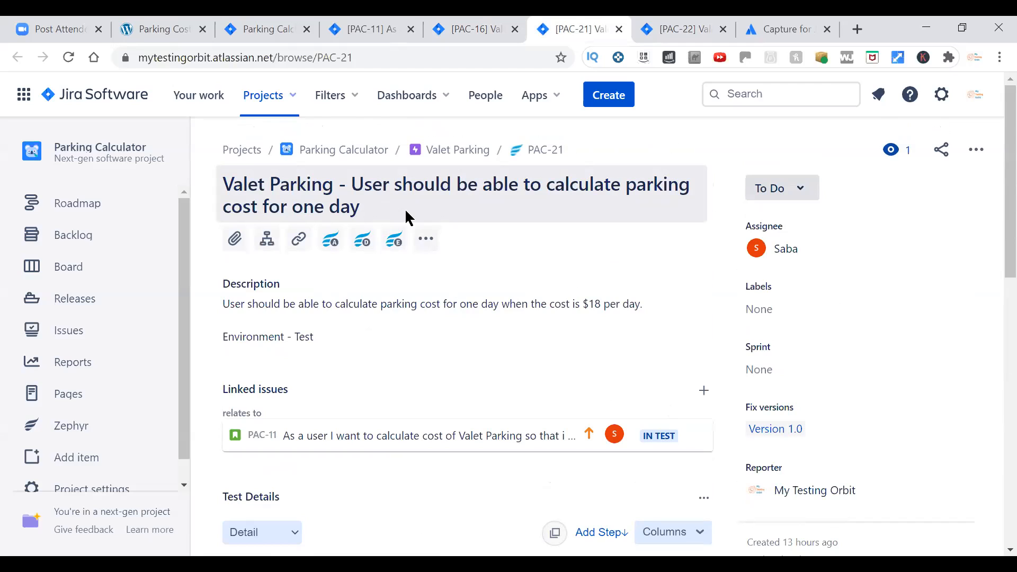
{"action": "left_click", "coordinate": [552, 211]}
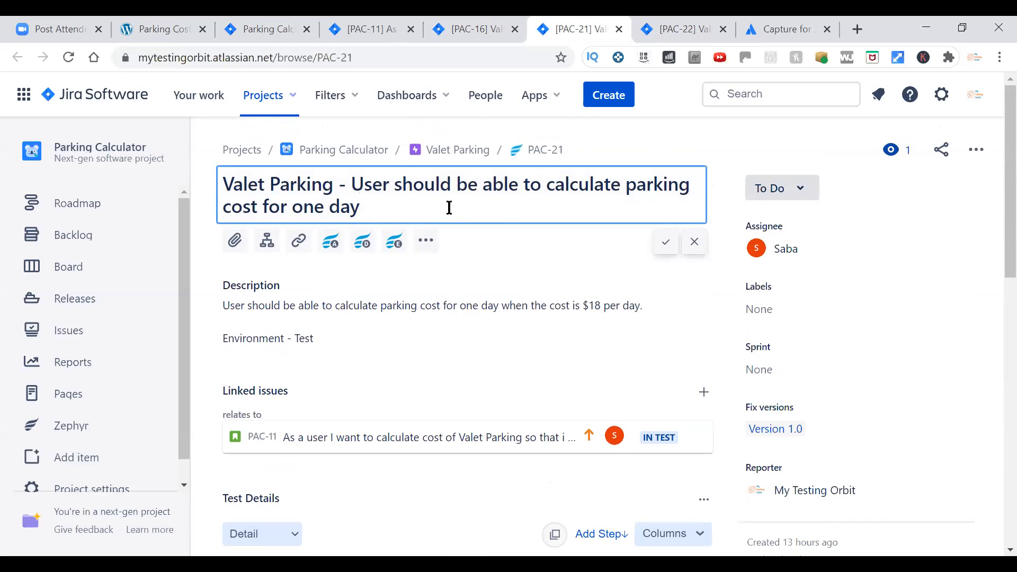
{"action": "type", "text": "where leaving date i"}
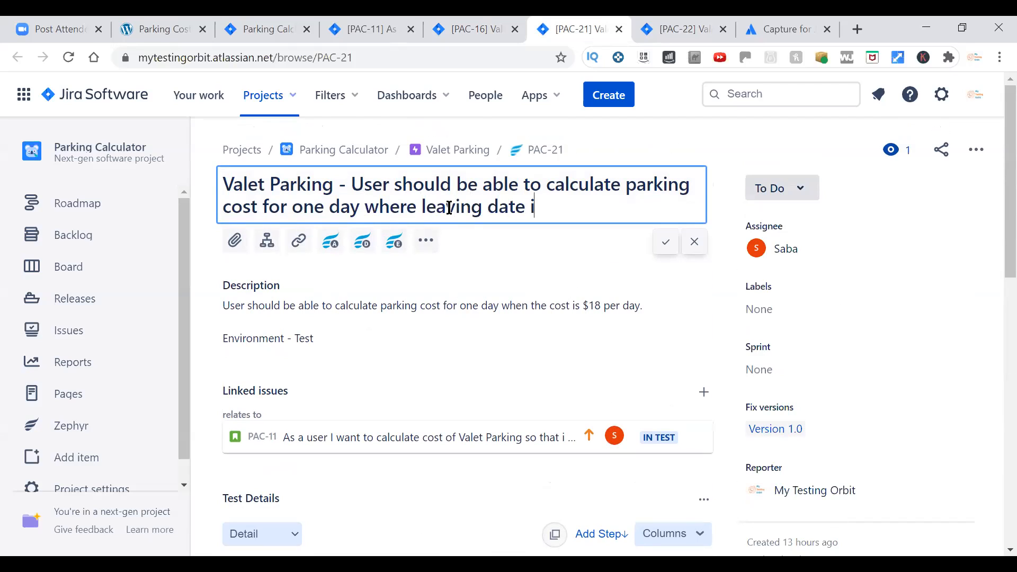
{"action": "type", "text": "s before "}
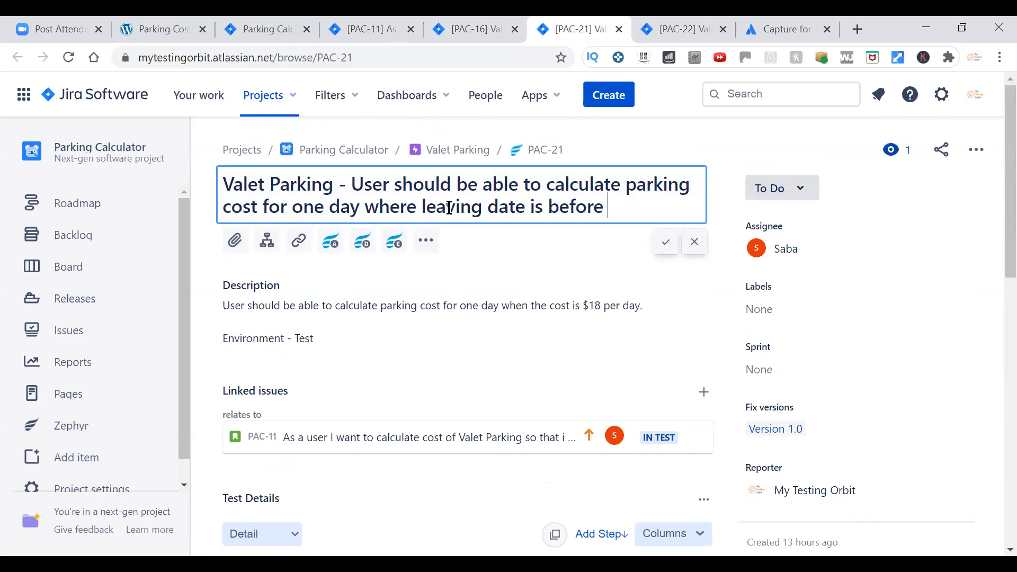
{"action": "type", "text": "entry date."}
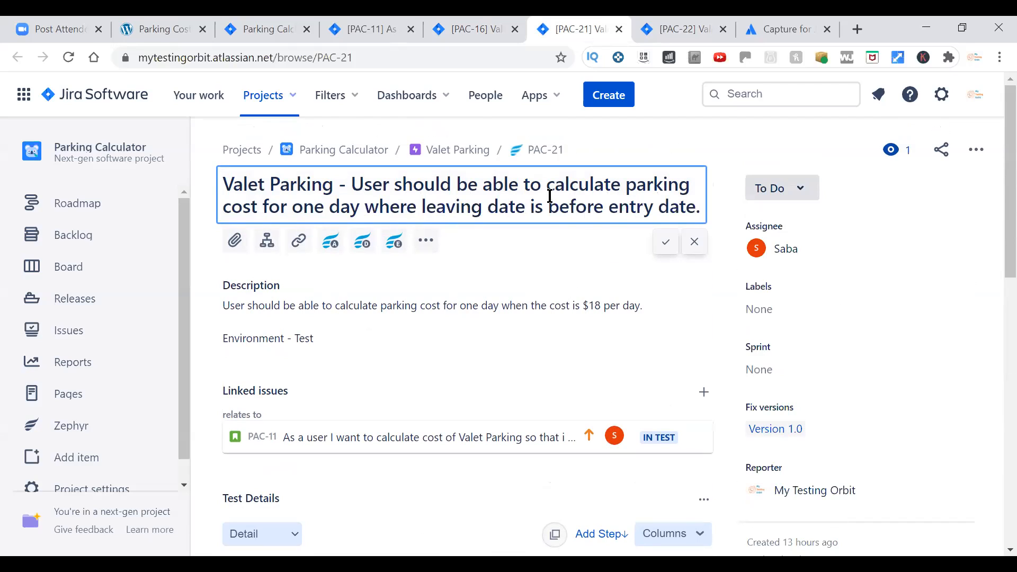
{"action": "left_click", "coordinate": [665, 243]}
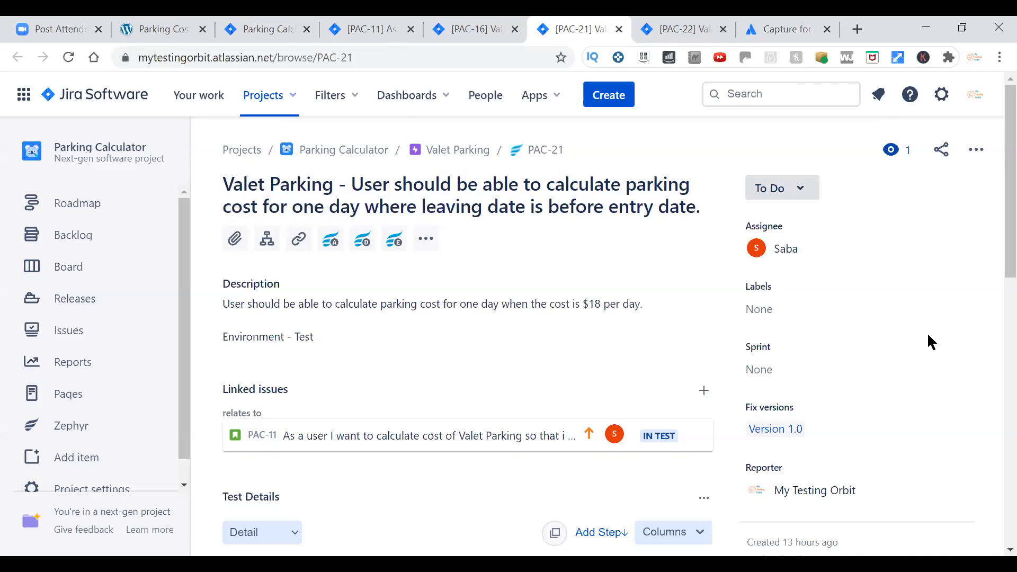
Examine PAC-22's test data and the full expected result of its last test step.
{"action": "key", "text": "ctrl+Tab"}
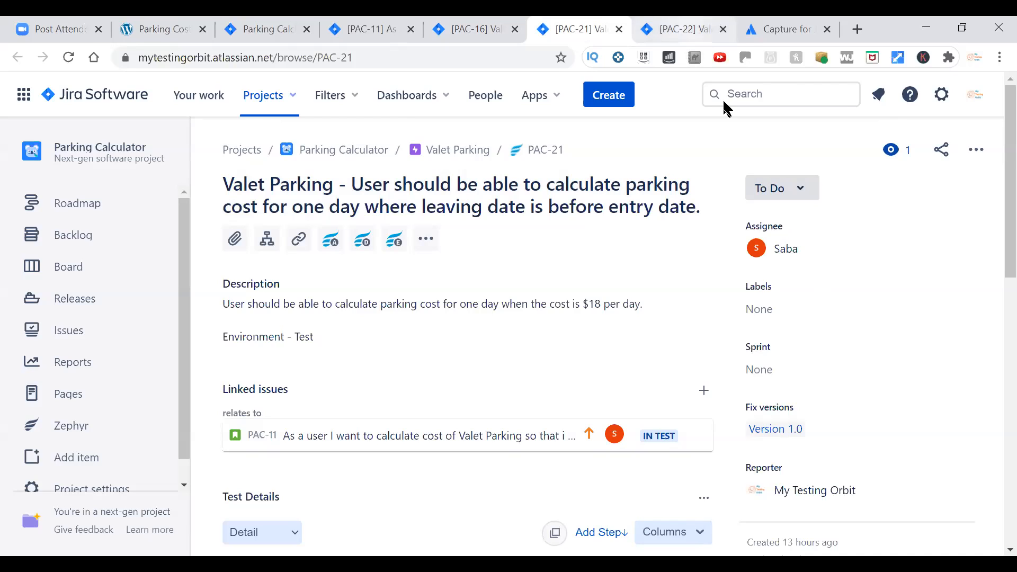
{"action": "scroll", "coordinate": [661, 391], "scroll_direction": "down", "scroll_amount": 7}
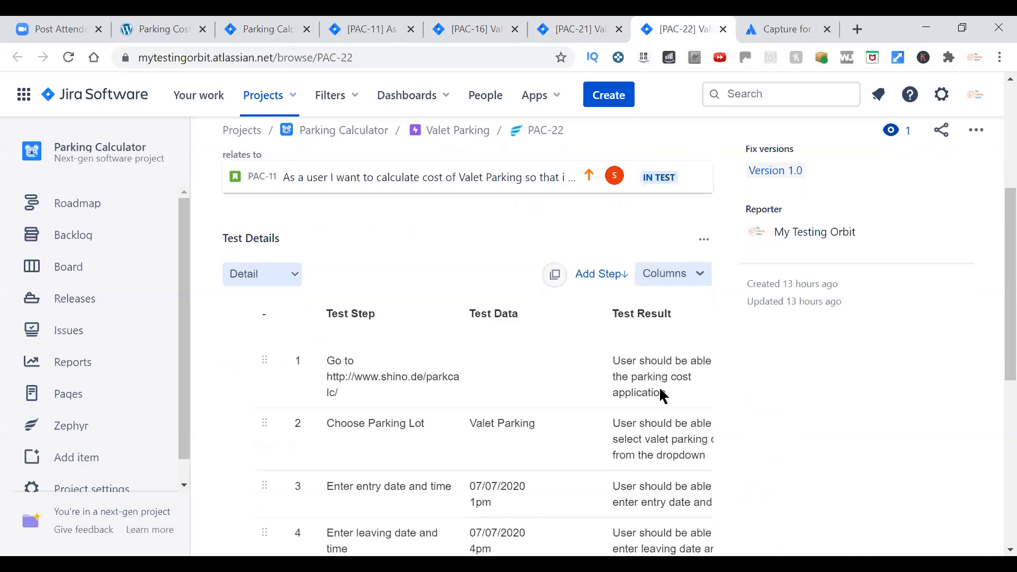
{"action": "scroll", "coordinate": [661, 390], "scroll_direction": "down", "scroll_amount": 2}
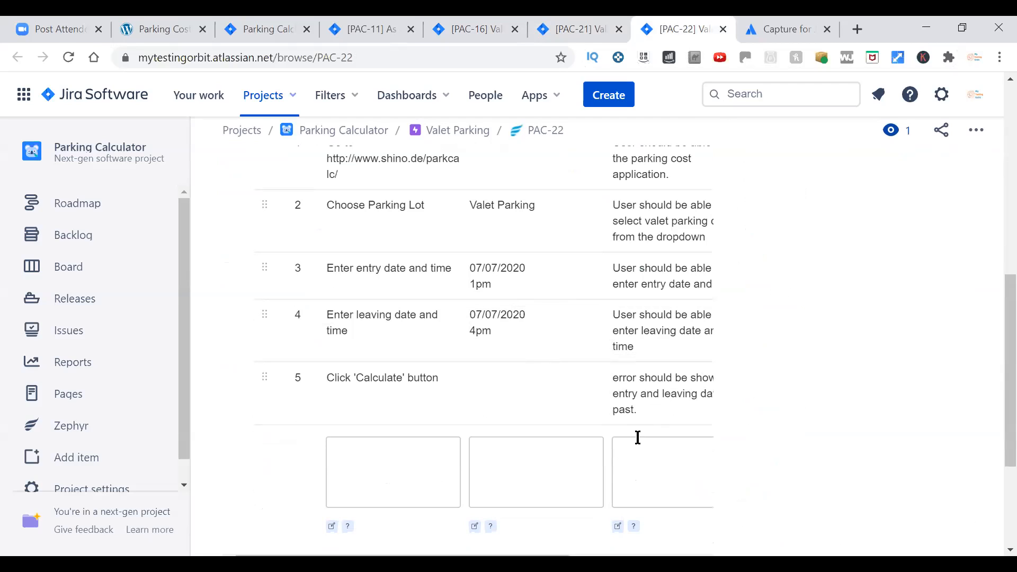
{"action": "scroll", "coordinate": [577, 487], "scroll_direction": "down", "scroll_amount": 3}
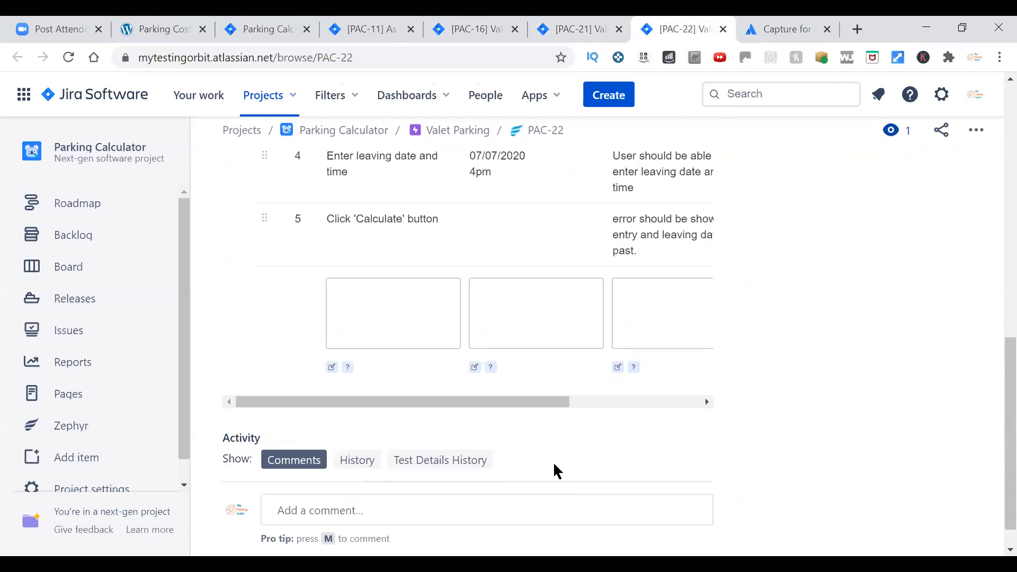
{"action": "left_click_drag", "start_coordinate": [544, 404], "coordinate": [625, 404]}
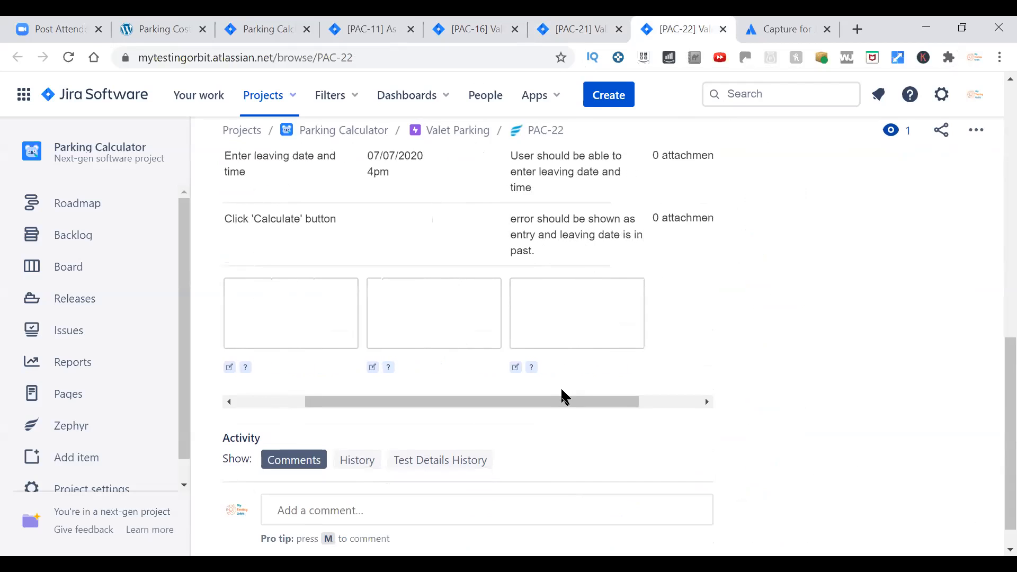
{"action": "left_click_drag", "start_coordinate": [558, 404], "coordinate": [447, 403]}
{"action": "scroll", "coordinate": [834, 443], "scroll_direction": "up", "scroll_amount": 5}
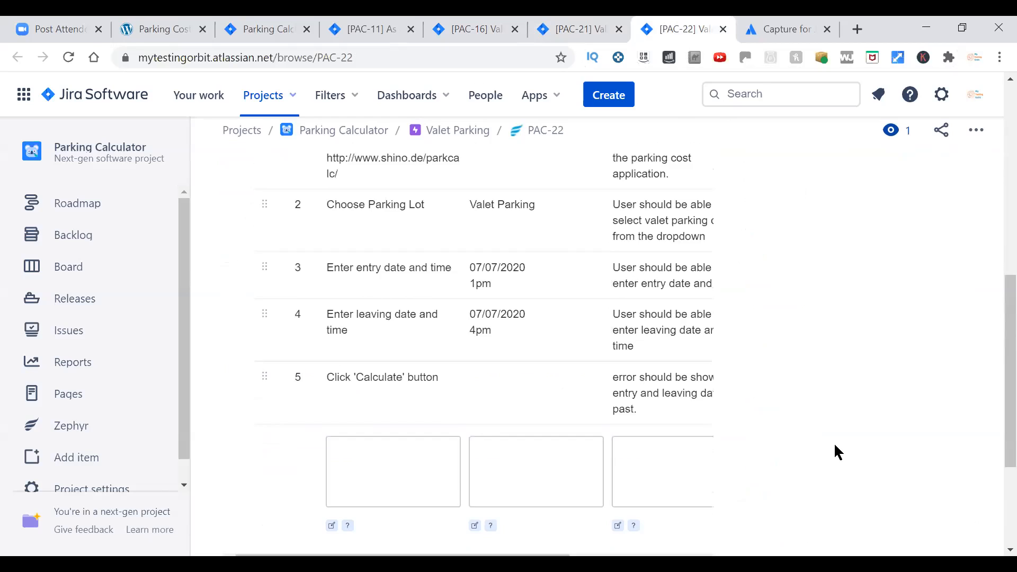
{"action": "scroll", "coordinate": [535, 397], "scroll_direction": "up", "scroll_amount": 10}
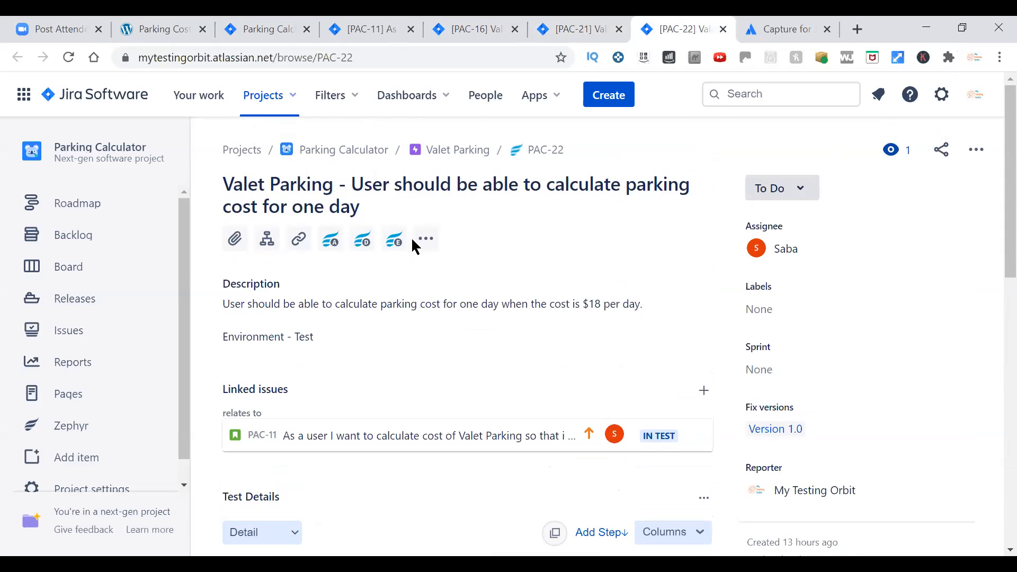
Extend PAC-22's summary with "where entry and leaving dates are in past." and save it.
{"action": "left_click", "coordinate": [378, 204]}
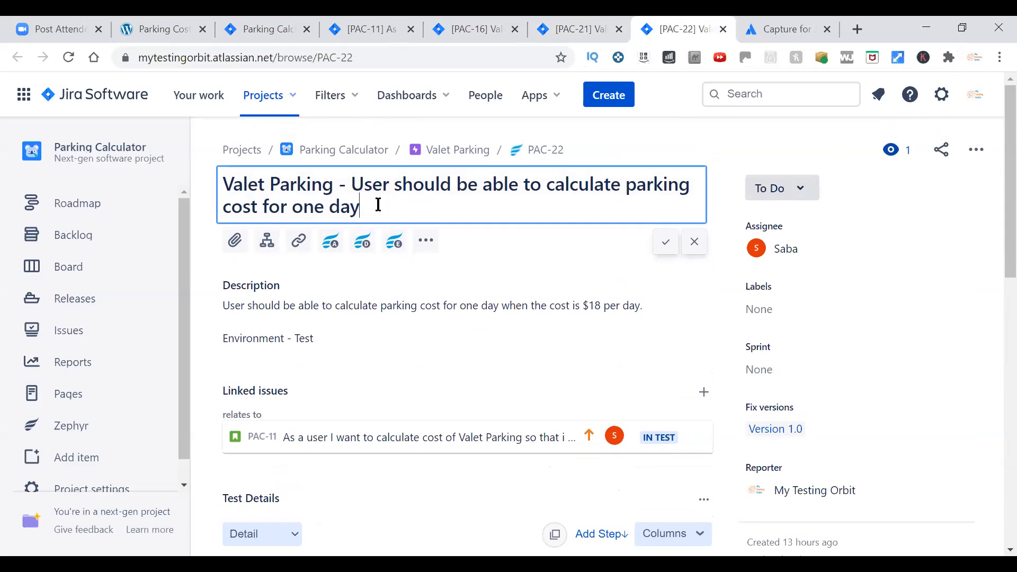
{"action": "type", "text": "where entry ad"}
{"action": "key", "text": "BackSpace"}
{"action": "type", "text": "nd leacin"}
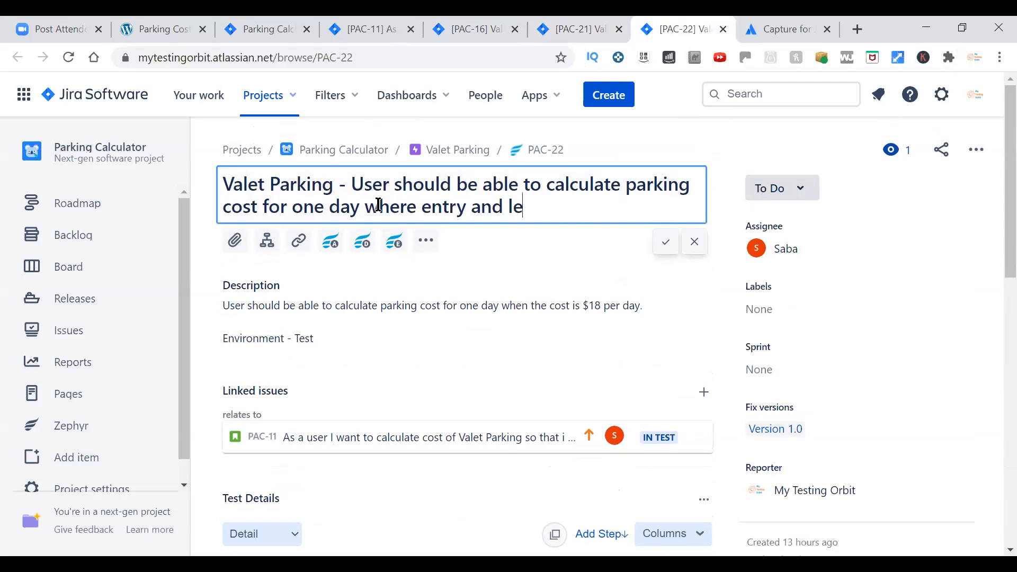
{"action": "key", "text": "BackSpace"}
{"action": "key", "text": "BackSpace"}
{"action": "key", "text": "BackSpace"}
{"action": "type", "text": "ving date"}
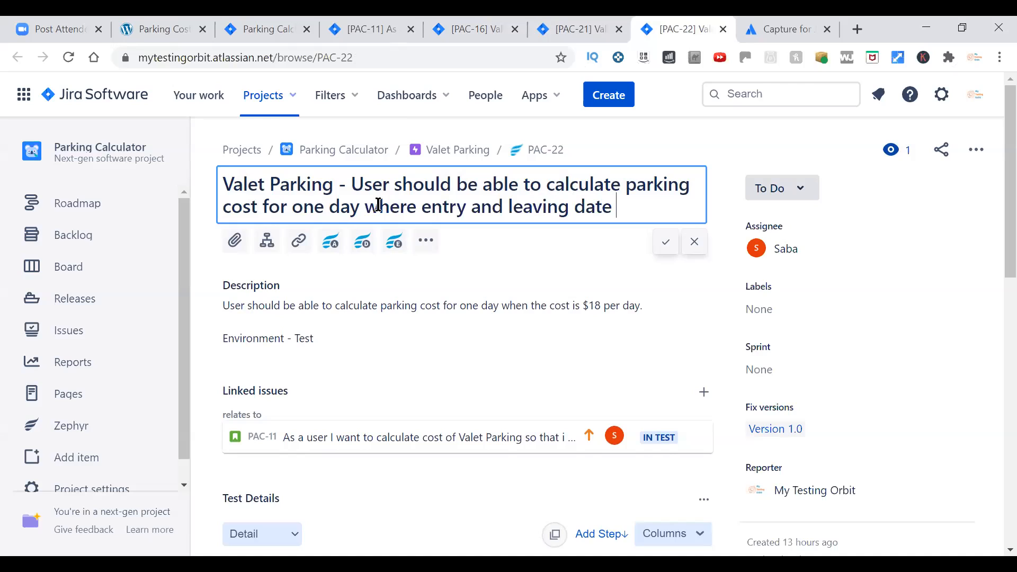
{"action": "key", "text": "BackSpace"}
{"action": "type", "text": "s are in past."}
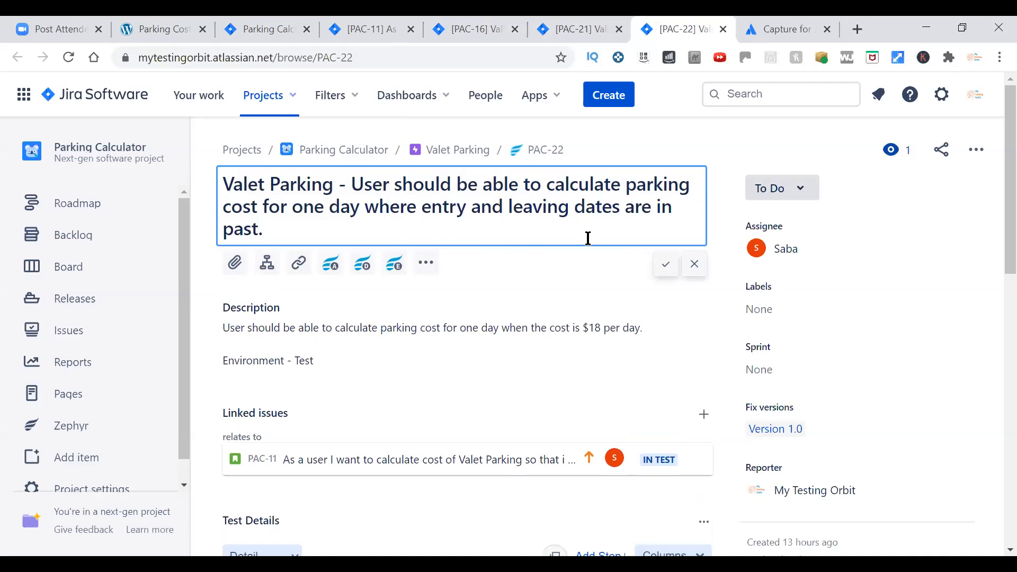
{"action": "left_click", "coordinate": [666, 264]}
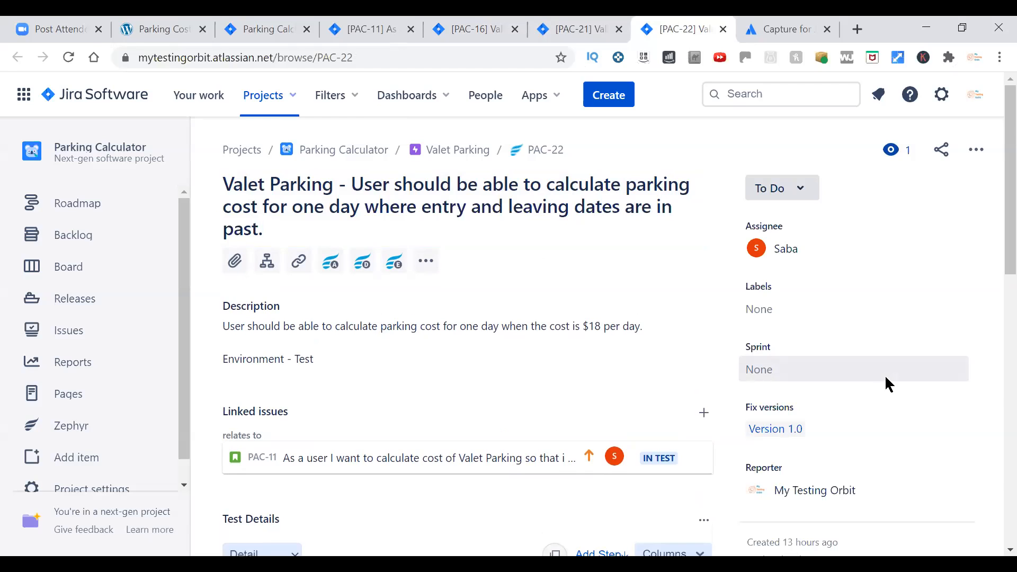
Review the test steps and expected results of test PAC-22 against its new summary.
{"action": "scroll", "coordinate": [906, 392], "scroll_direction": "down", "scroll_amount": 9}
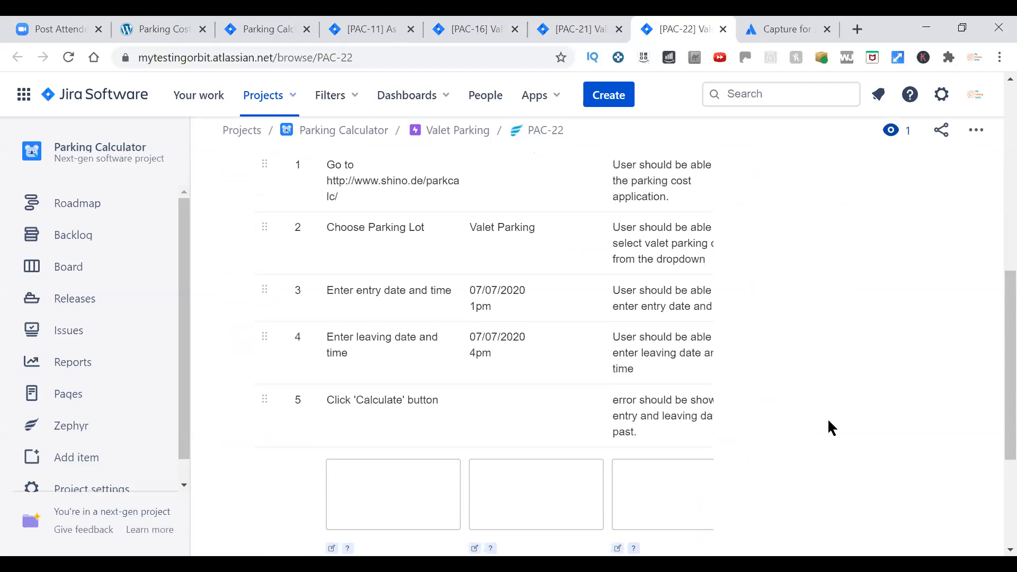
{"action": "scroll", "coordinate": [829, 427], "scroll_direction": "up", "scroll_amount": 1}
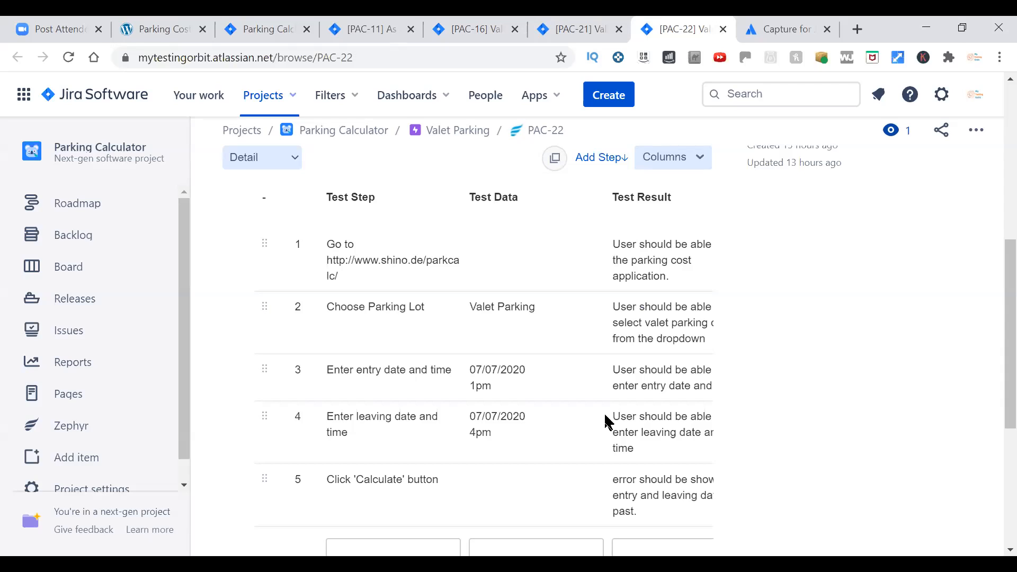
{"action": "scroll", "coordinate": [824, 373], "scroll_direction": "up", "scroll_amount": 8}
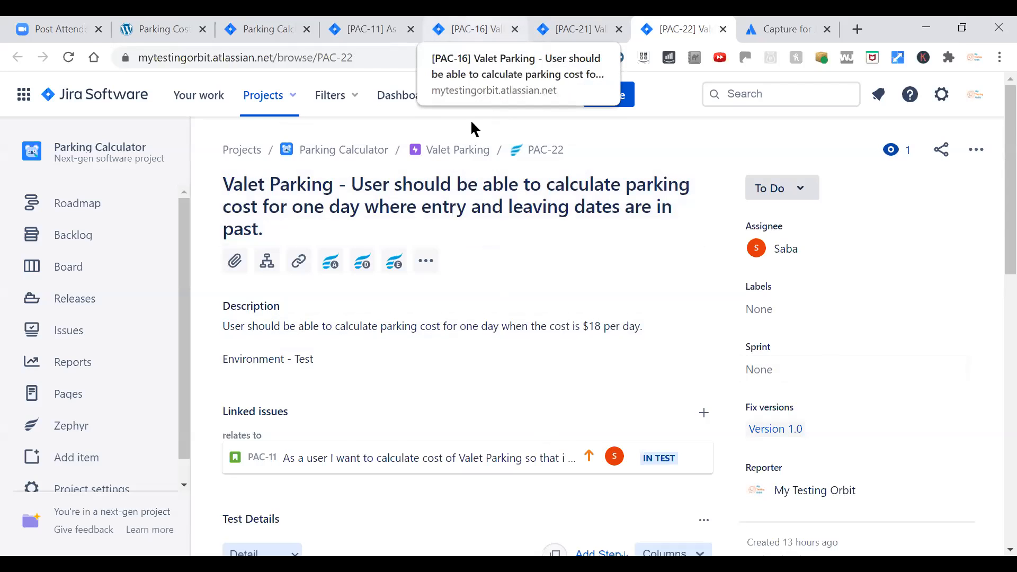
Return to test PAC-16 and review its linked story, Zephyr actions and test details.
{"action": "left_click", "coordinate": [472, 30]}
{"action": "left_click_drag", "start_coordinate": [1008, 284], "coordinate": [993, 132]}
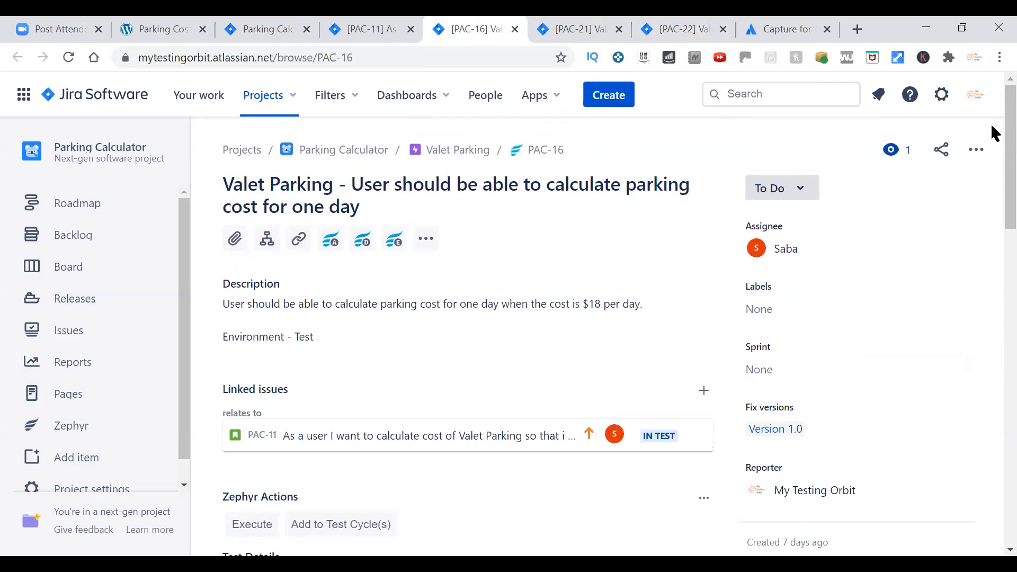
{"action": "scroll", "coordinate": [984, 384], "scroll_direction": "down", "scroll_amount": 1}
{"action": "scroll", "coordinate": [984, 387], "scroll_direction": "down", "scroll_amount": 5}
{"action": "scroll", "coordinate": [982, 373], "scroll_direction": "up", "scroll_amount": 6}
{"action": "left_click_drag", "start_coordinate": [1010, 197], "coordinate": [1010, 249]}
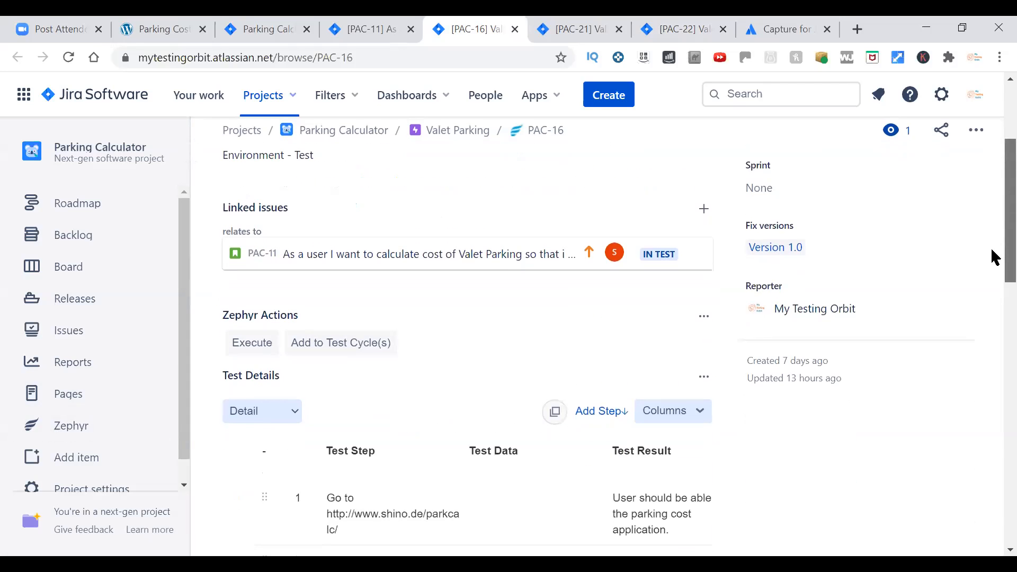
Examine PAC-16's summary and description alongside its test steps, test data and expected results.
{"action": "scroll", "coordinate": [991, 246], "scroll_direction": "up", "scroll_amount": 3}
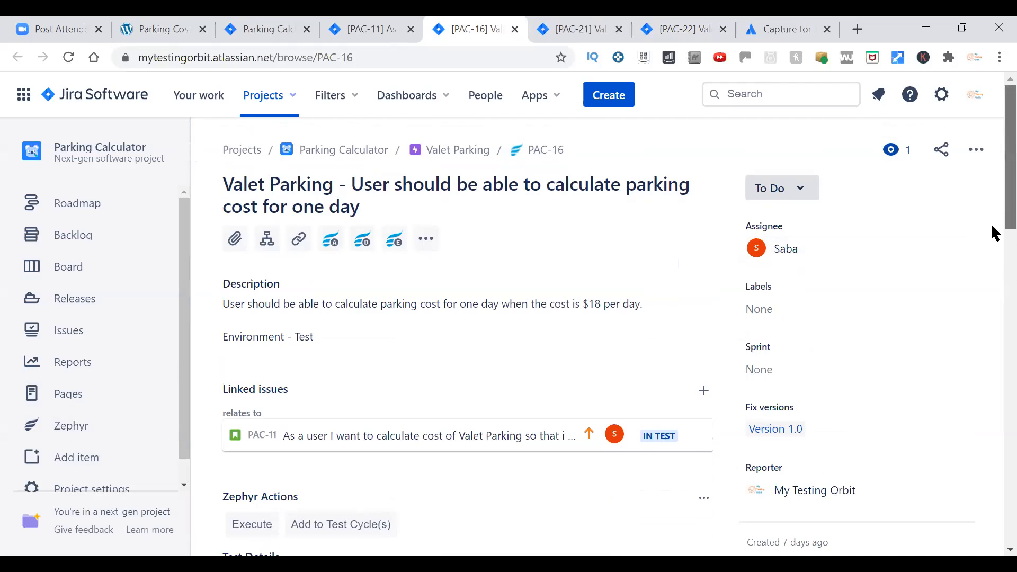
{"action": "scroll", "coordinate": [992, 249], "scroll_direction": "down", "scroll_amount": 4}
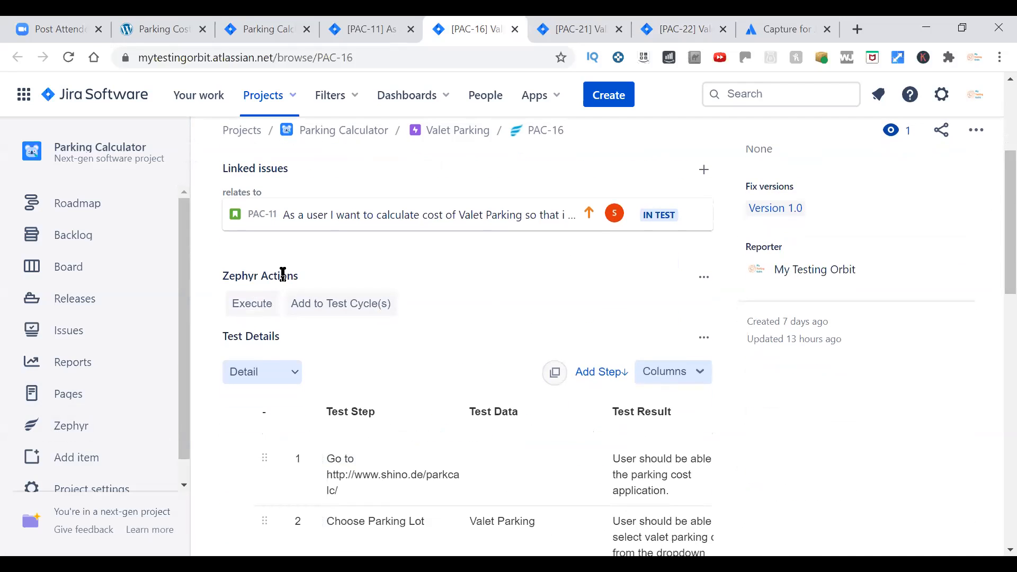
{"action": "scroll", "coordinate": [992, 249], "scroll_direction": "up", "scroll_amount": 4}
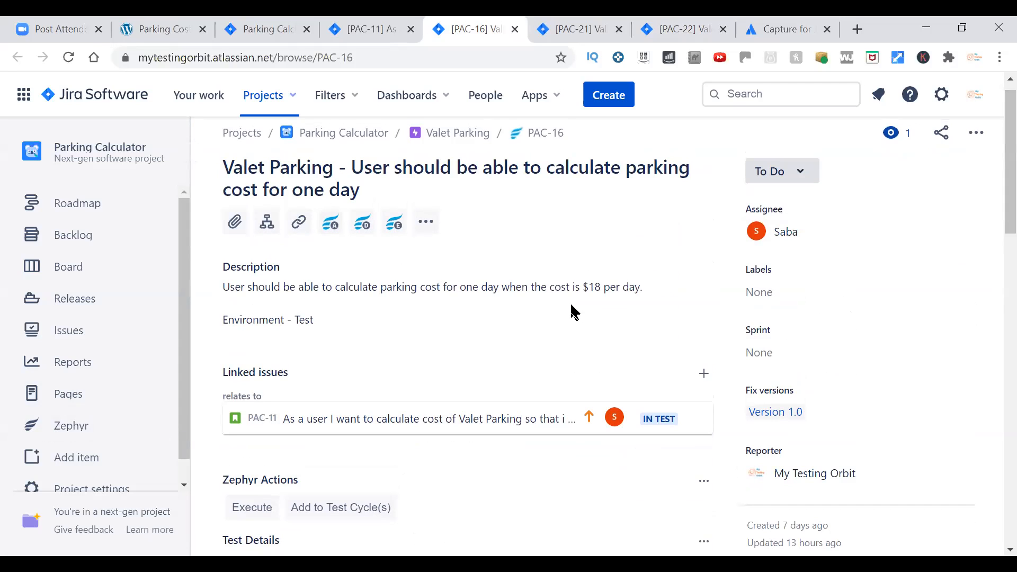
{"action": "scroll", "coordinate": [991, 251], "scroll_direction": "down", "scroll_amount": 5}
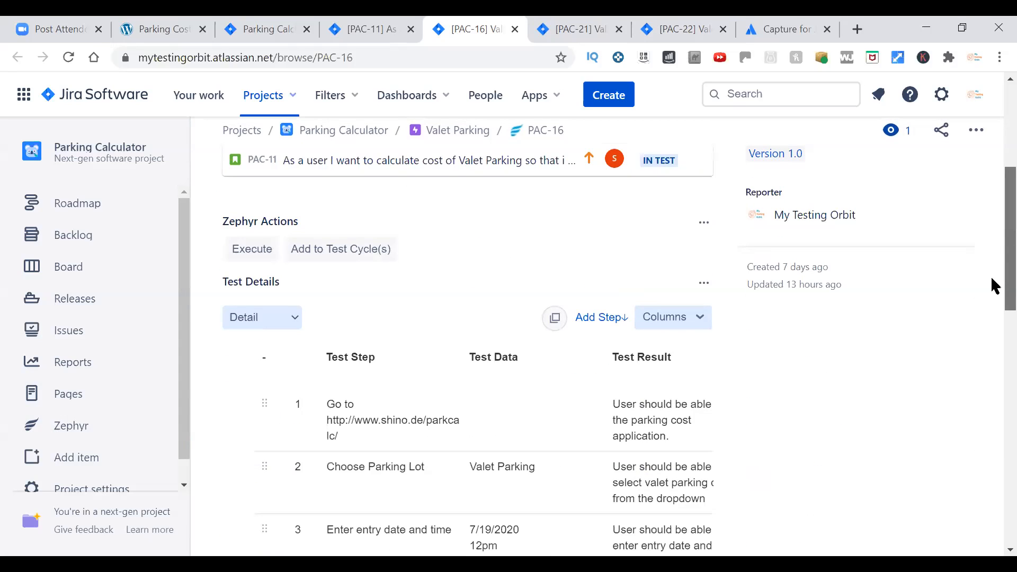
{"action": "scroll", "coordinate": [993, 286], "scroll_direction": "down", "scroll_amount": 1}
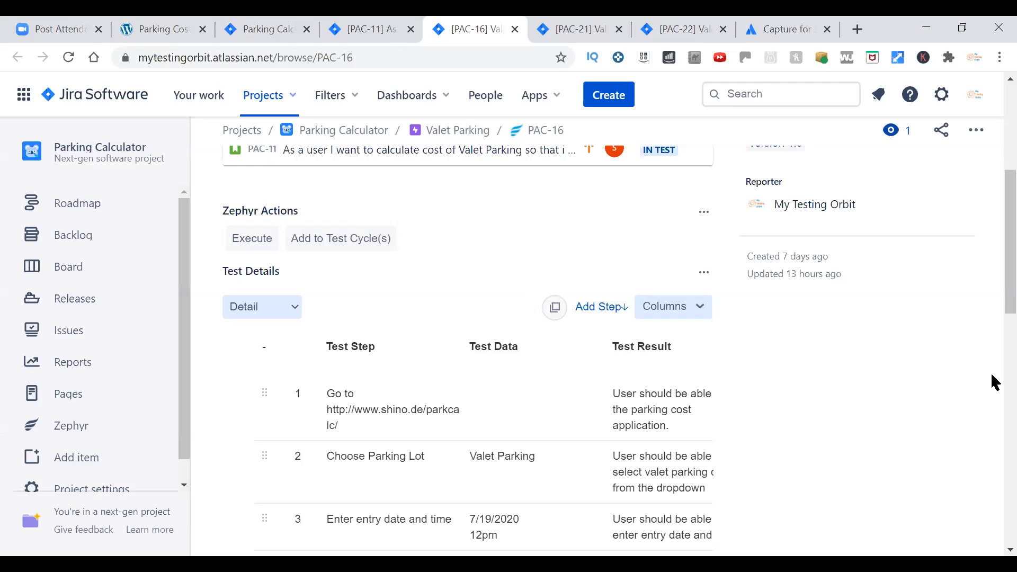
{"action": "scroll", "coordinate": [991, 369], "scroll_direction": "down", "scroll_amount": 2}
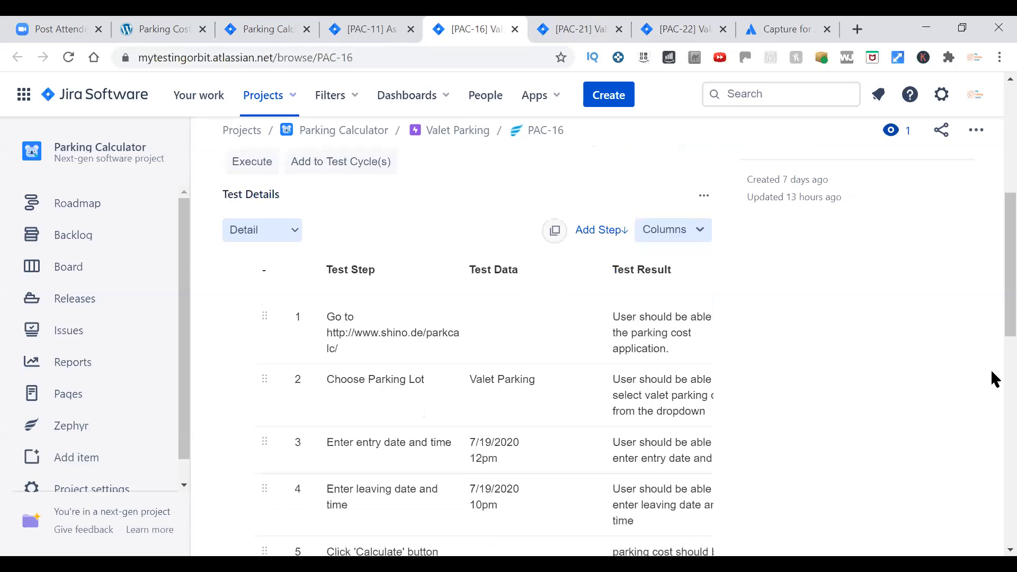
{"action": "scroll", "coordinate": [991, 369], "scroll_direction": "up", "scroll_amount": 6}
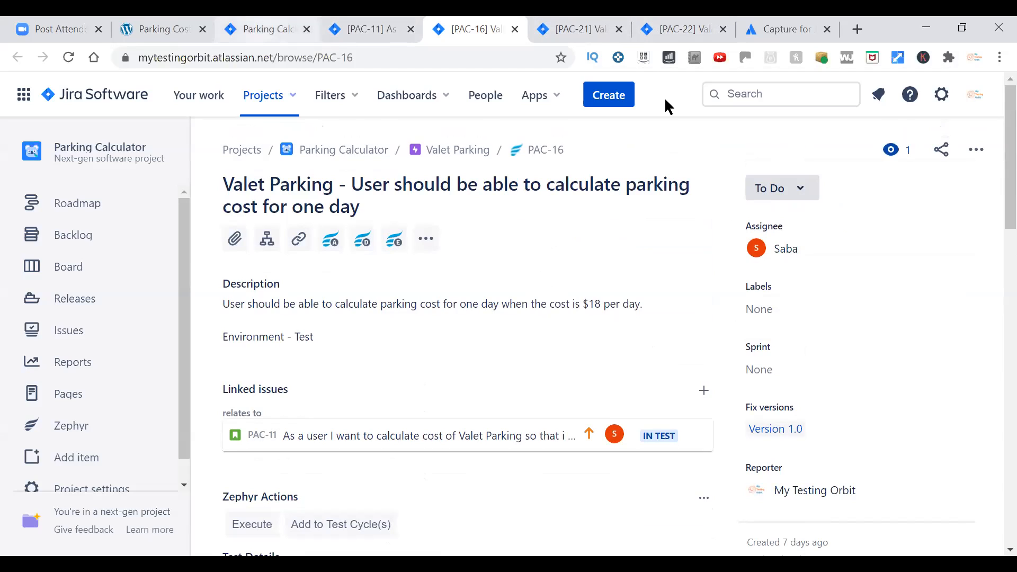
Look over the project backlog, switch to the Parking Cost Calculator and choose Valet Parking as the parking lot.
{"action": "left_click", "coordinate": [267, 29]}
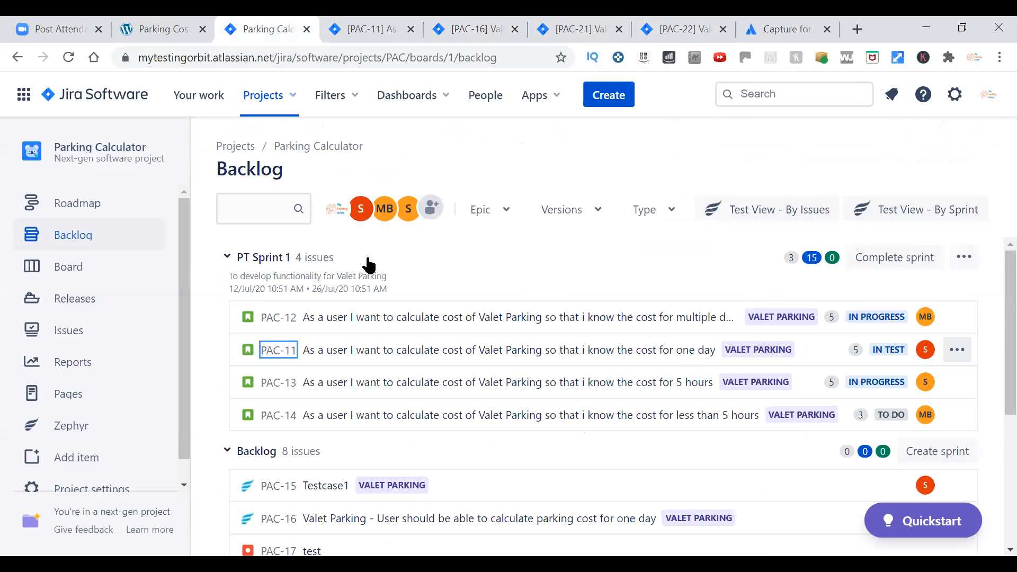
{"action": "left_click", "coordinate": [165, 29]}
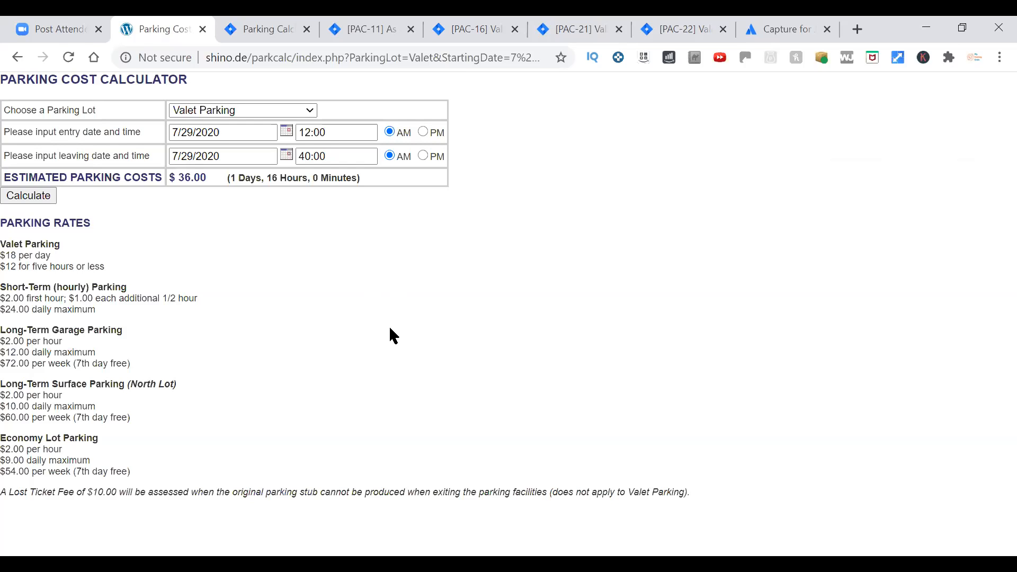
{"action": "left_click", "coordinate": [312, 112]}
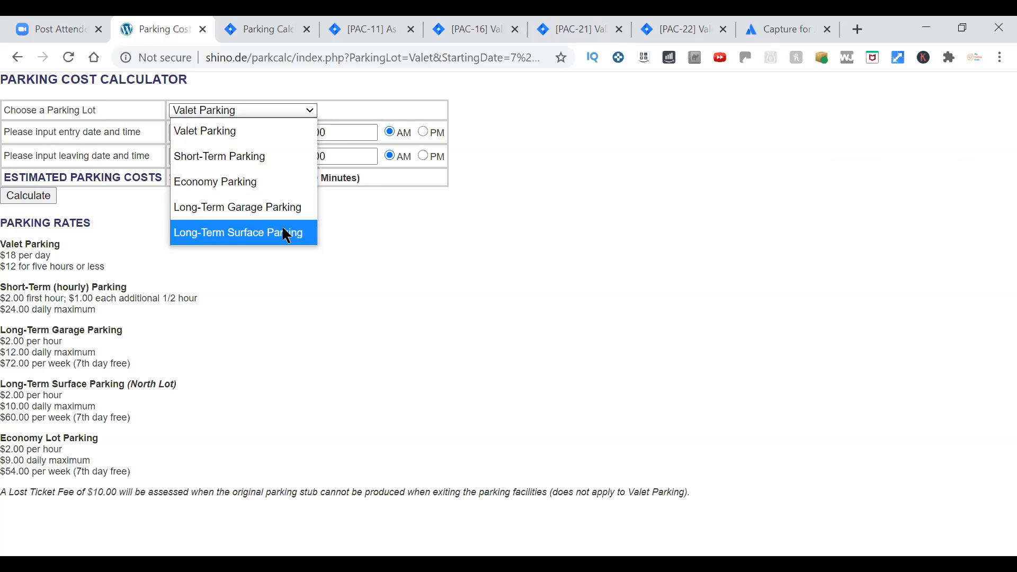
{"action": "left_click", "coordinate": [293, 137]}
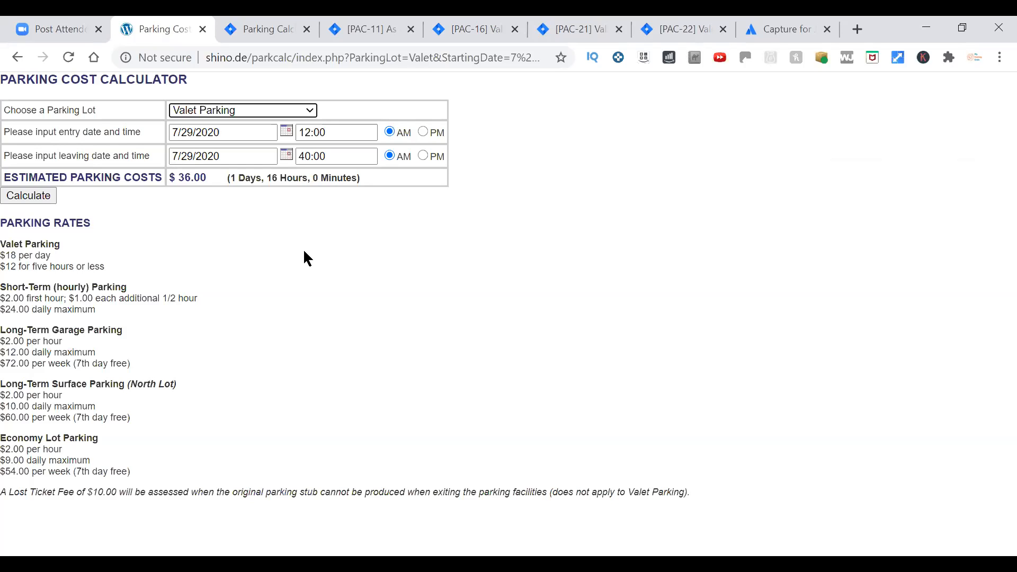
Return to test PAC-16, start adding it to a test cycle and choose Version 1.0.
{"action": "left_click", "coordinate": [473, 30]}
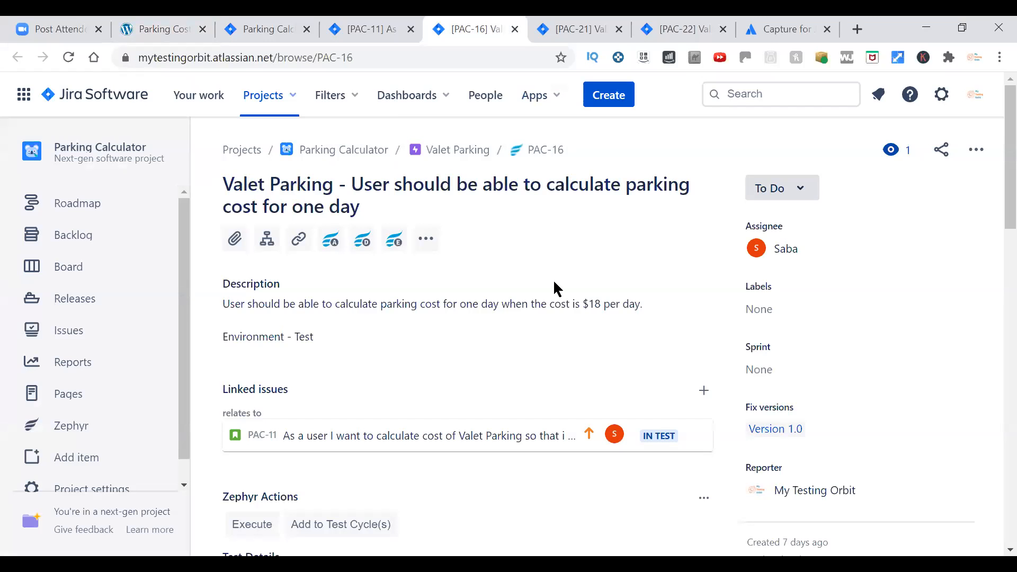
{"action": "scroll", "coordinate": [556, 286], "scroll_direction": "down", "scroll_amount": 6}
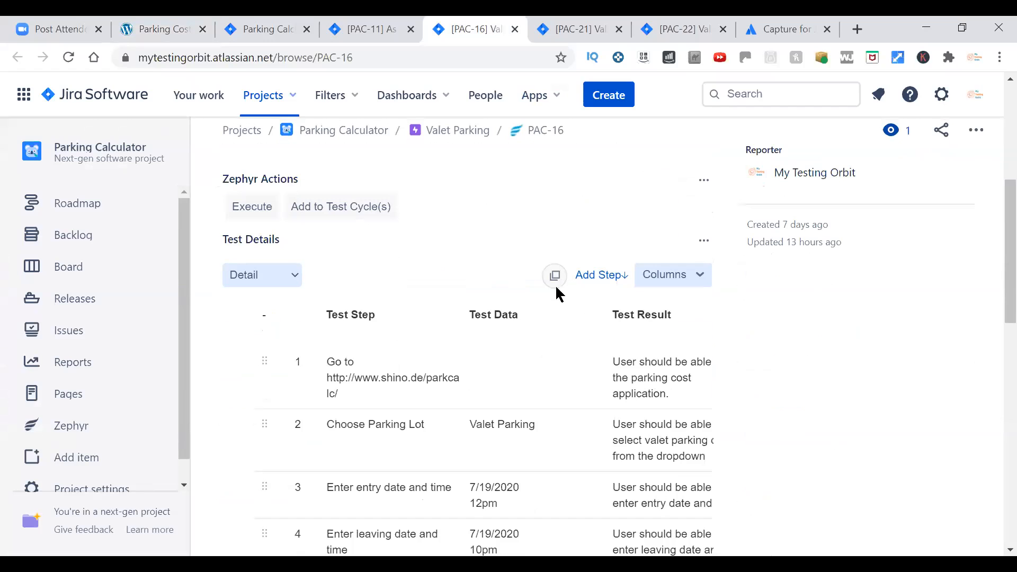
{"action": "scroll", "coordinate": [412, 297], "scroll_direction": "down", "scroll_amount": 6}
{"action": "scroll", "coordinate": [414, 301], "scroll_direction": "up", "scroll_amount": 4}
{"action": "scroll", "coordinate": [354, 272], "scroll_direction": "up", "scroll_amount": 2}
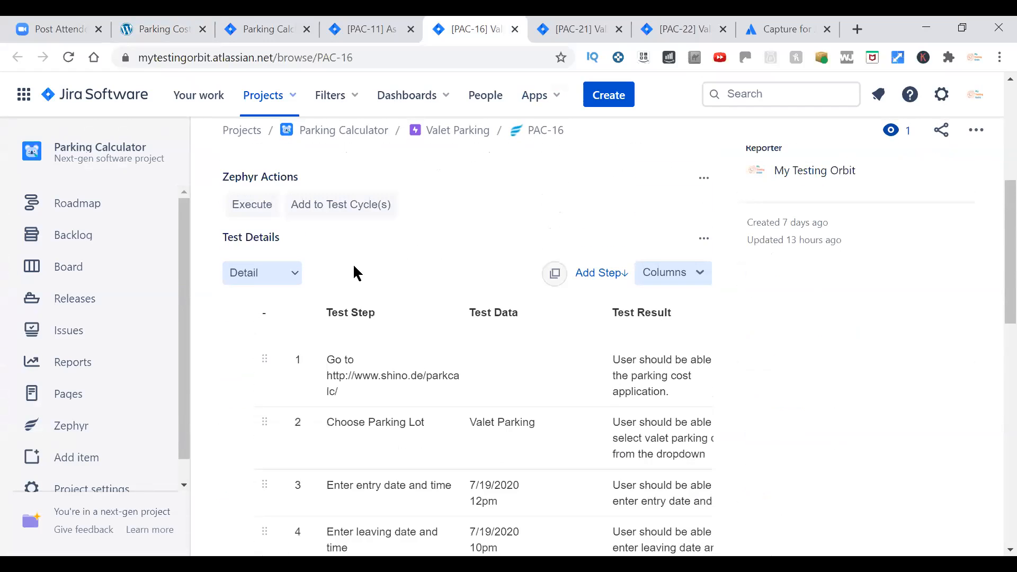
{"action": "left_click", "coordinate": [350, 210]}
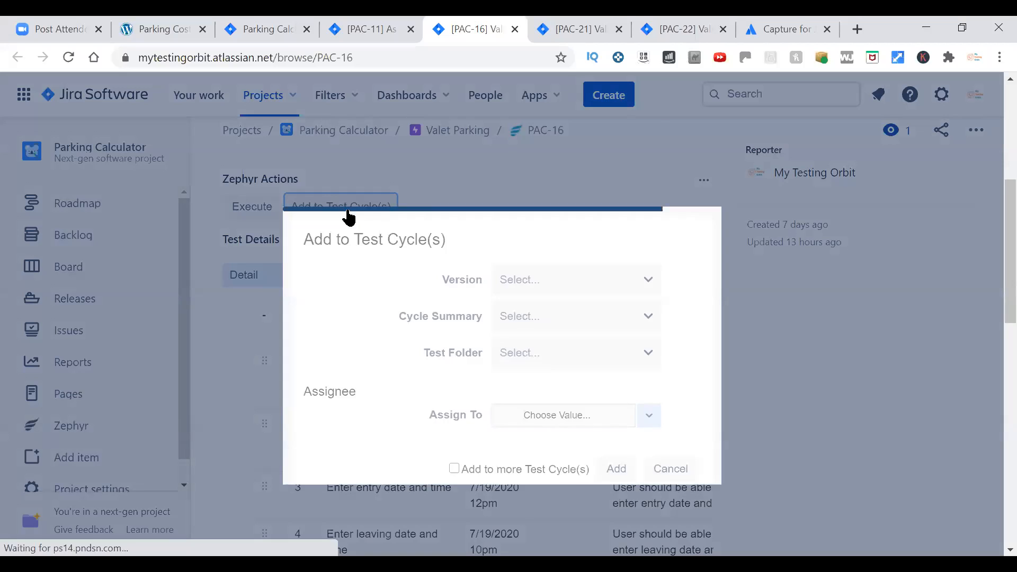
{"action": "left_click", "coordinate": [653, 289]}
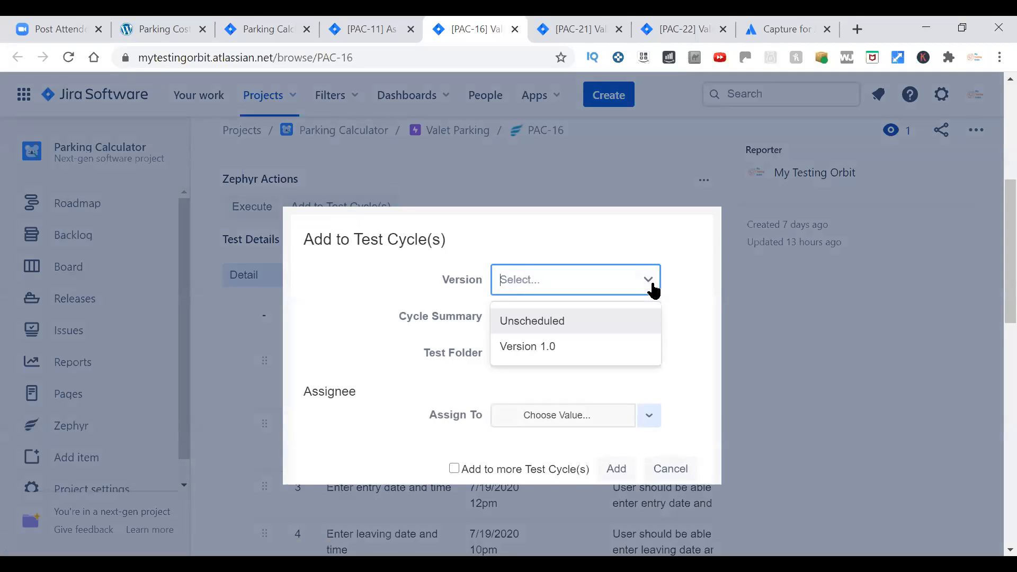
{"action": "left_click", "coordinate": [597, 352]}
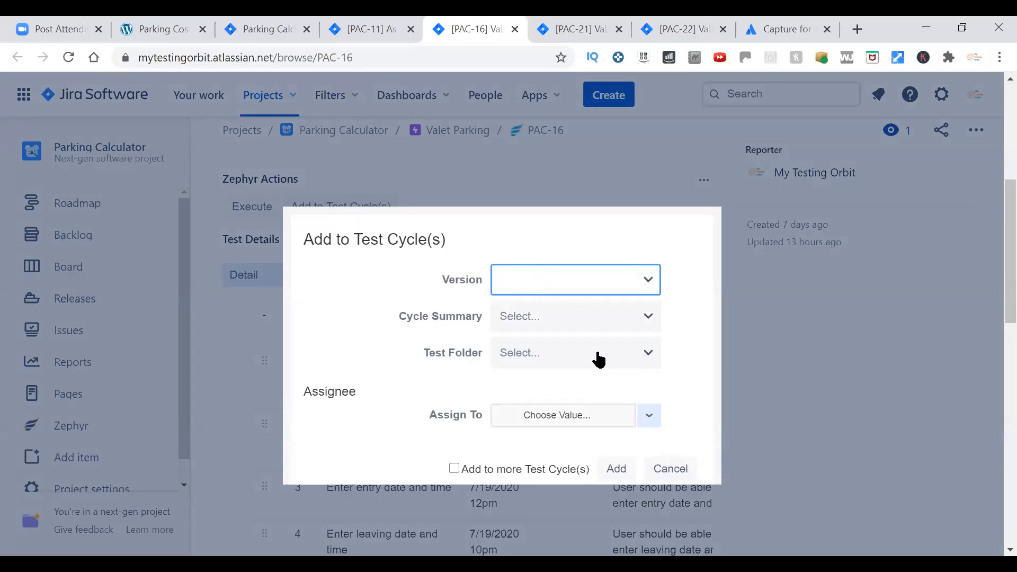
Choose Test Cycle1 as the cycle and add PAC-16 to it without a test folder or assignee.
{"action": "left_click", "coordinate": [614, 330]}
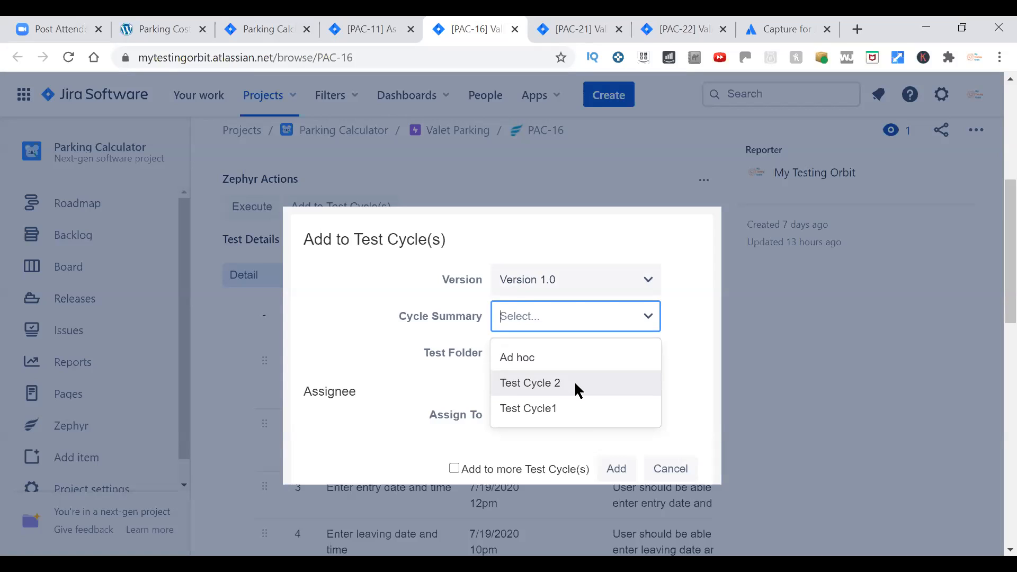
{"action": "left_click", "coordinate": [571, 407]}
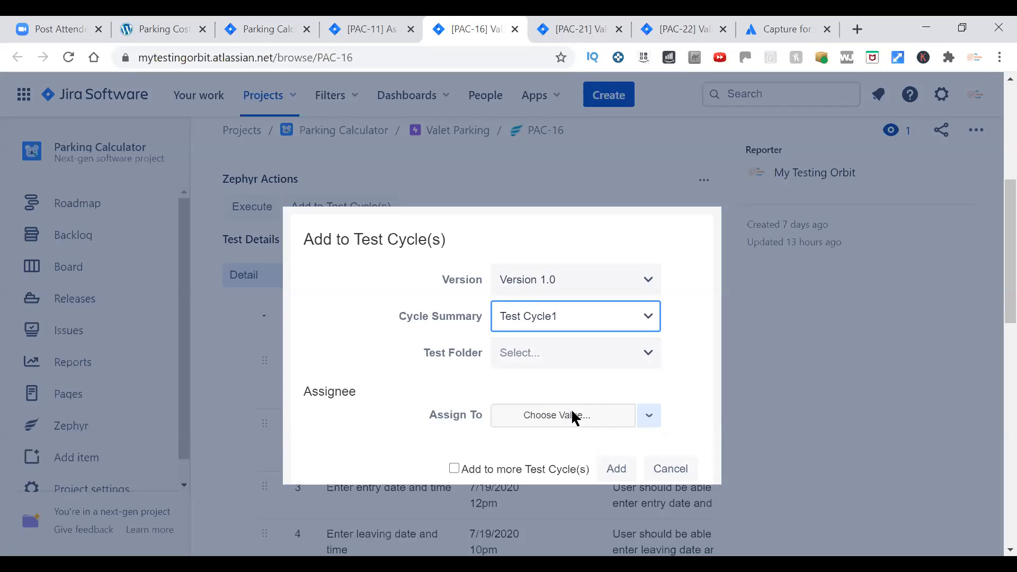
{"action": "left_click", "coordinate": [643, 360]}
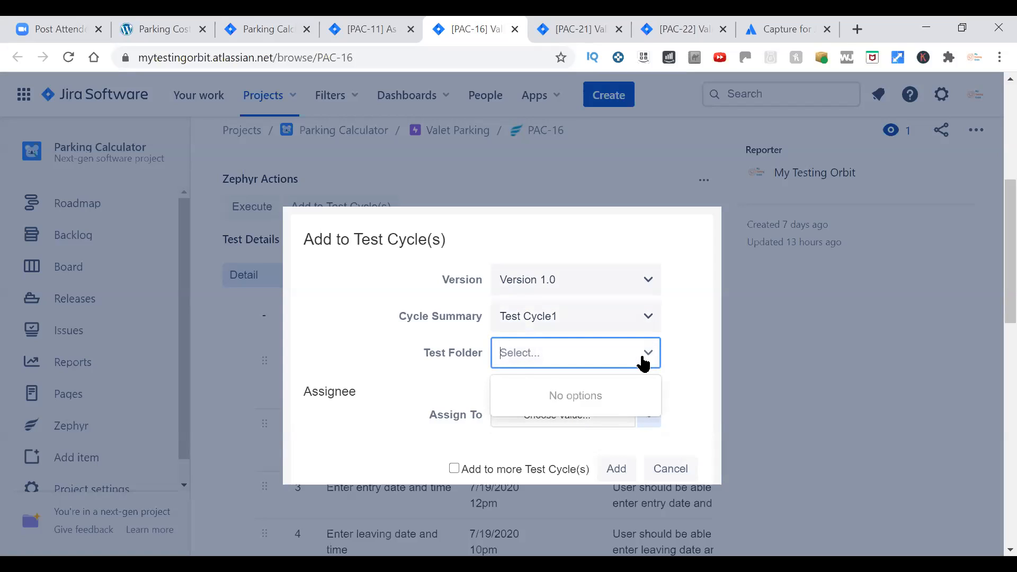
{"action": "left_click", "coordinate": [690, 376]}
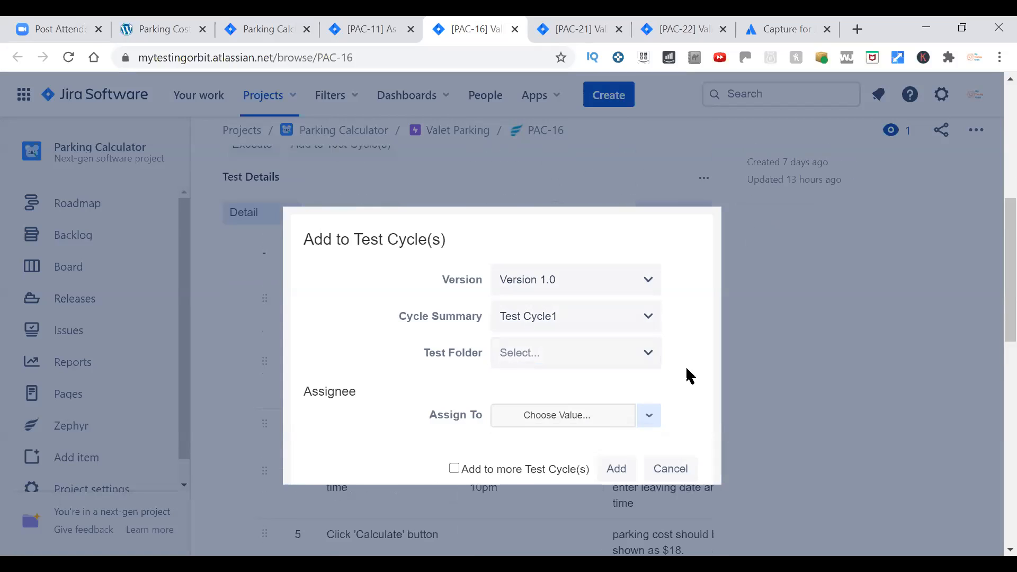
{"action": "left_click", "coordinate": [629, 471]}
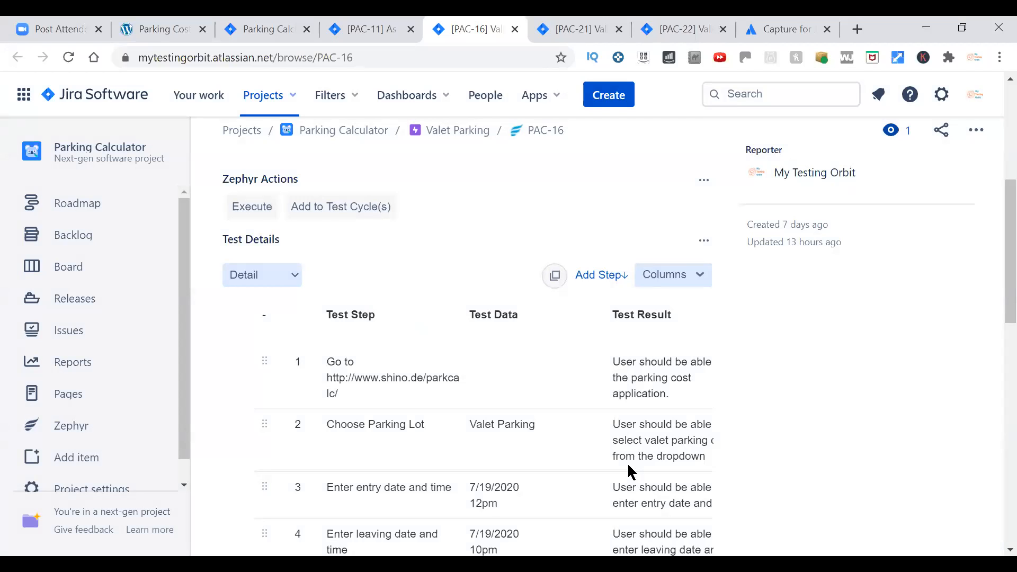
Execute PAC-16 within the existing test cycle Test Cycle1 of Version 1.0.
{"action": "scroll", "coordinate": [490, 424], "scroll_direction": "down", "scroll_amount": 3}
{"action": "scroll", "coordinate": [493, 426], "scroll_direction": "up", "scroll_amount": 3}
{"action": "left_click", "coordinate": [252, 206]}
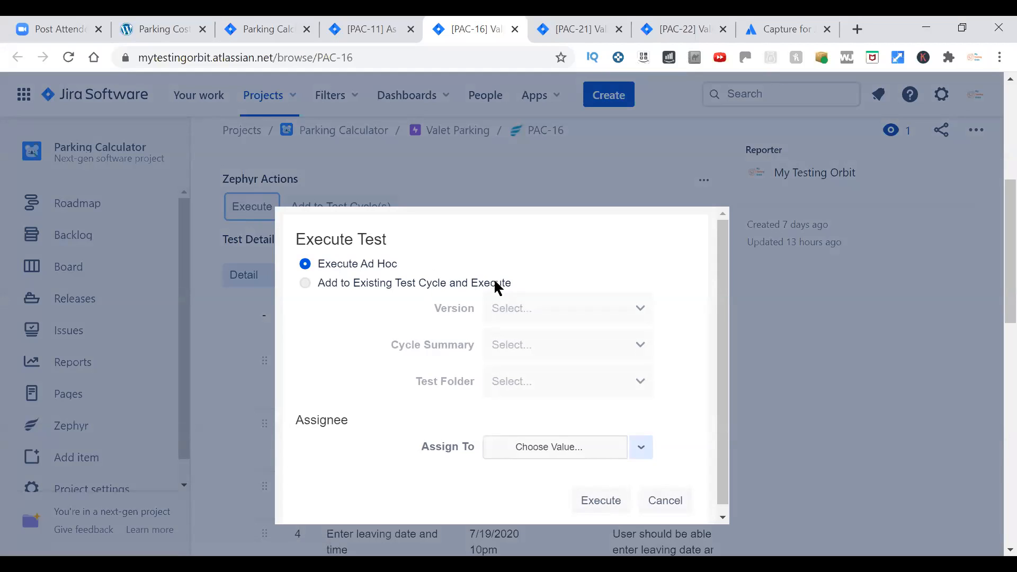
{"action": "left_click", "coordinate": [306, 283]}
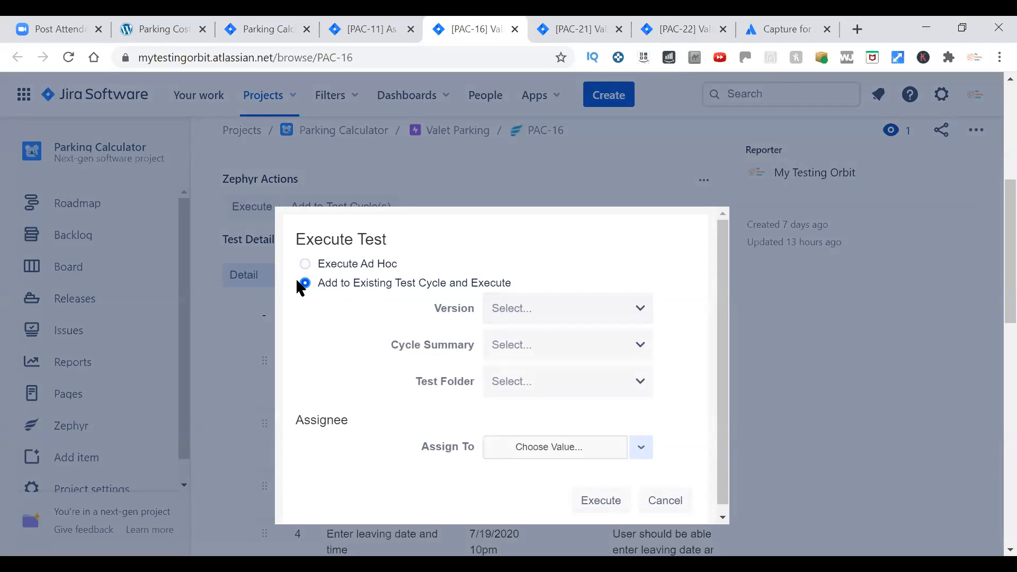
{"action": "left_click", "coordinate": [593, 309]}
{"action": "left_click", "coordinate": [577, 375]}
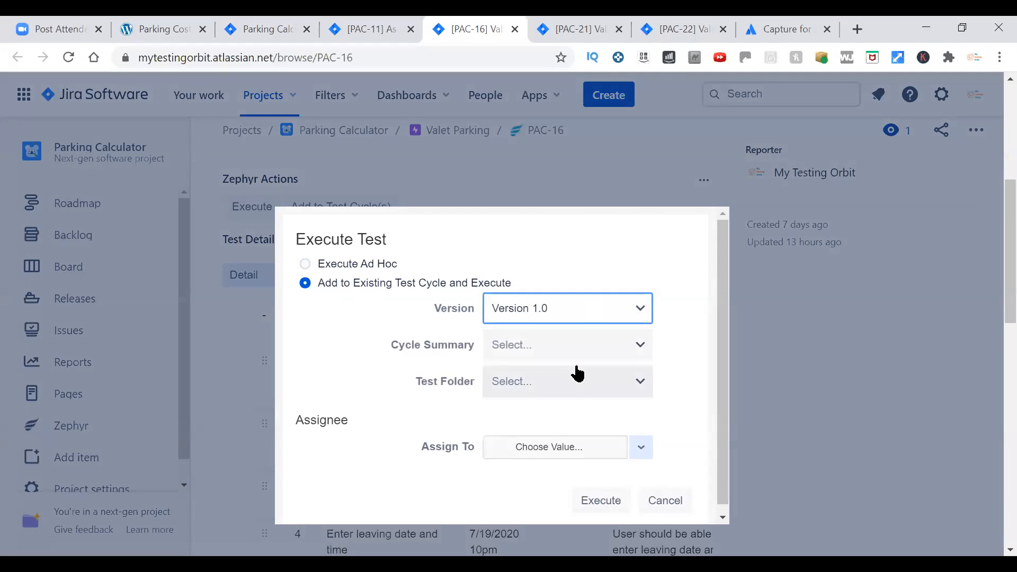
{"action": "left_click", "coordinate": [578, 347]}
{"action": "left_click", "coordinate": [562, 449]}
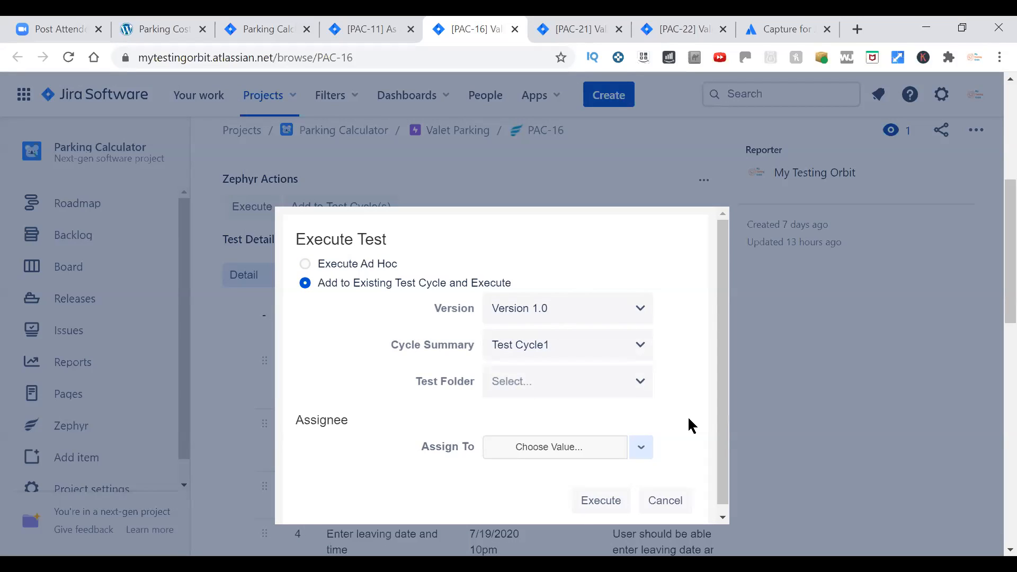
{"action": "left_click", "coordinate": [625, 510]}
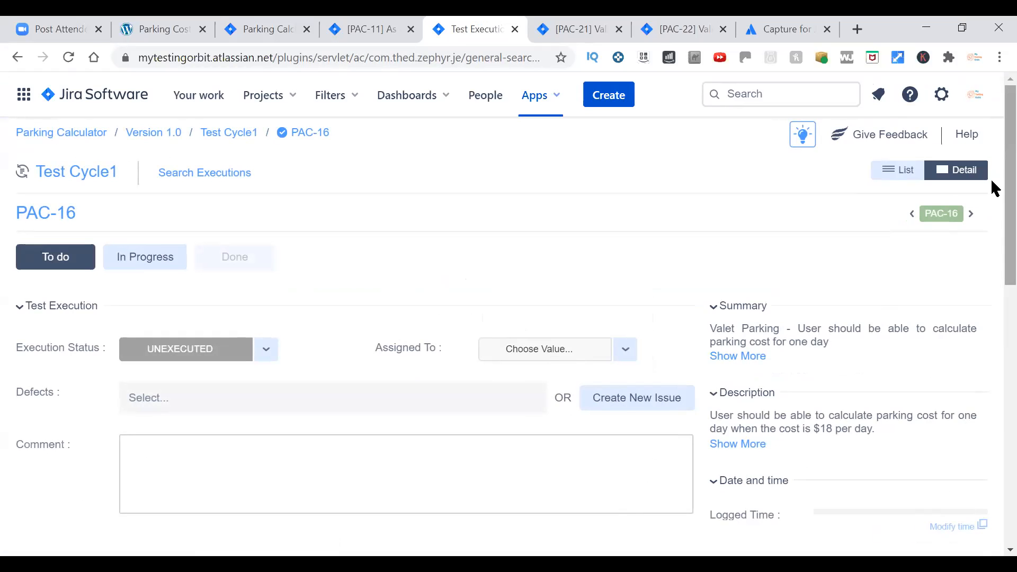
Check that the parking calculator site loads and mark step 1 of the PAC-16 execution as PASS.
{"action": "mouse_move", "coordinate": [991, 181]}
{"action": "left_mouse_down"}
{"action": "mouse_move", "coordinate": [993, 437]}
{"action": "mouse_move", "coordinate": [990, 195]}
{"action": "left_mouse_up"}
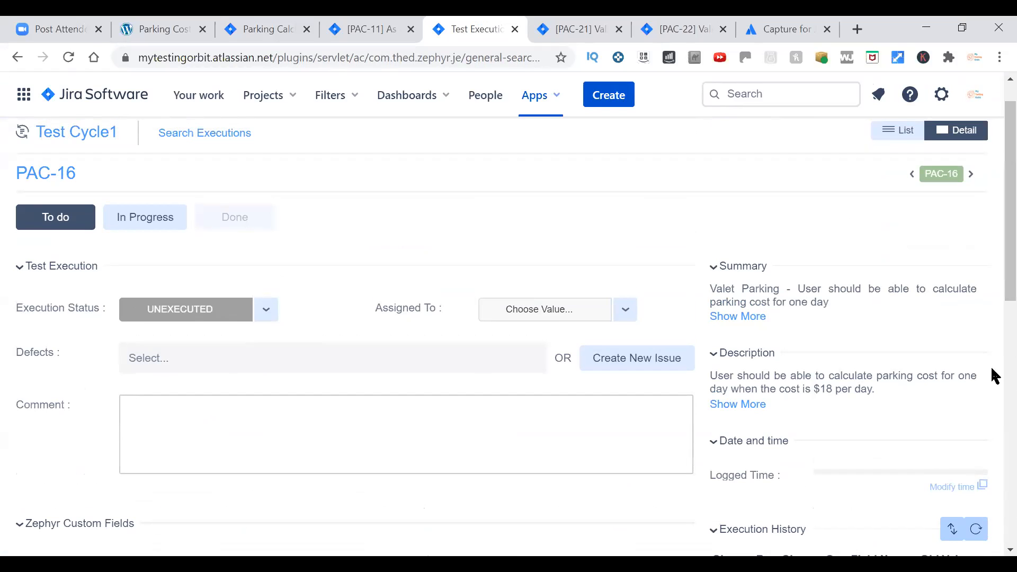
{"action": "left_click_drag", "start_coordinate": [992, 288], "coordinate": [992, 517]}
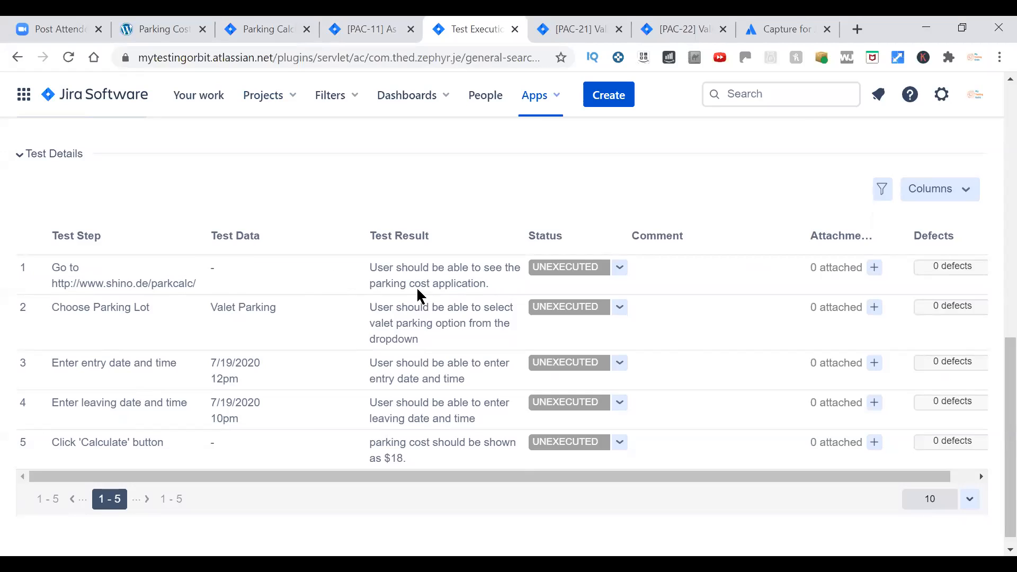
{"action": "left_click", "coordinate": [157, 26]}
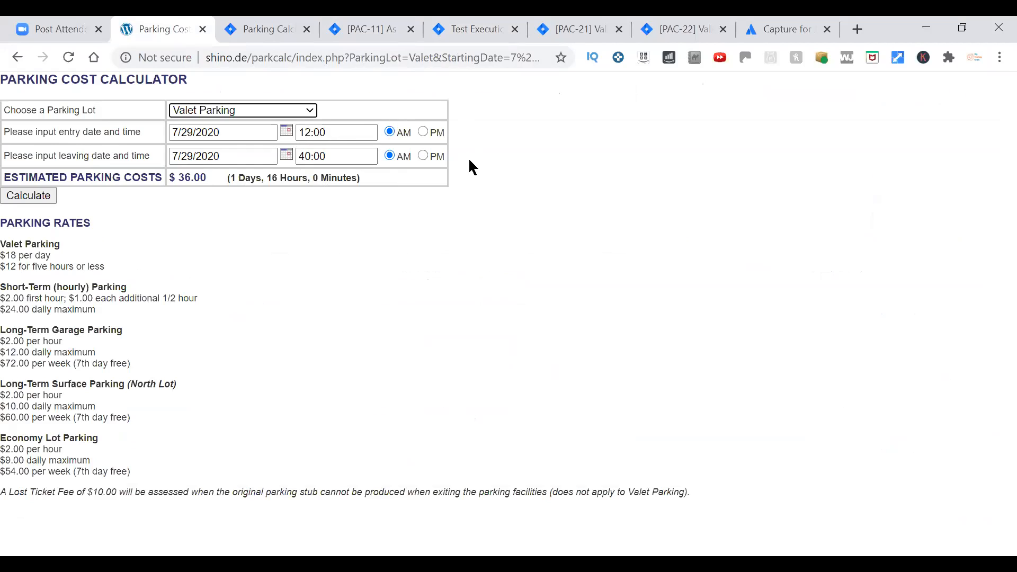
{"action": "left_click", "coordinate": [479, 30]}
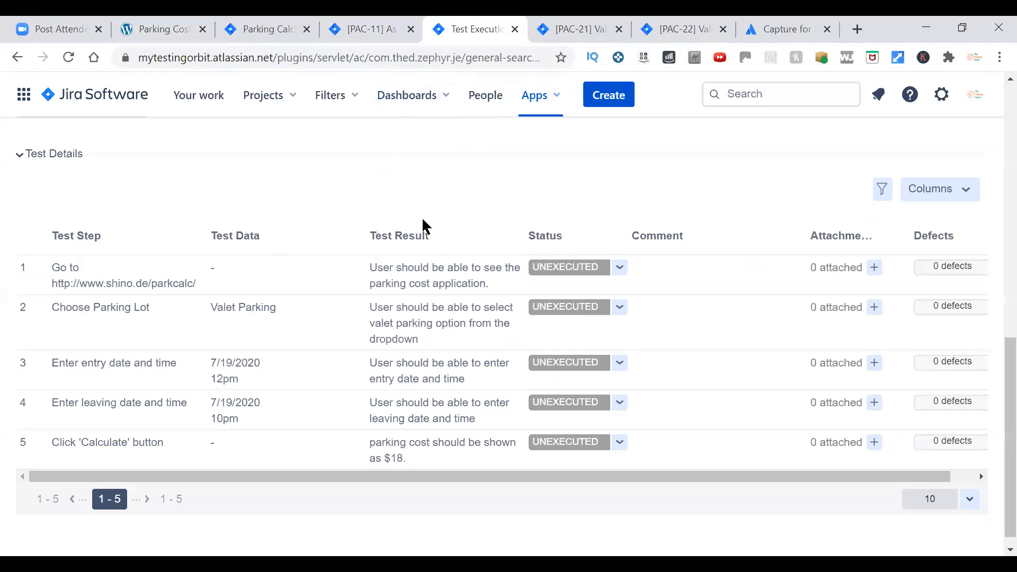
{"action": "left_click", "coordinate": [620, 268]}
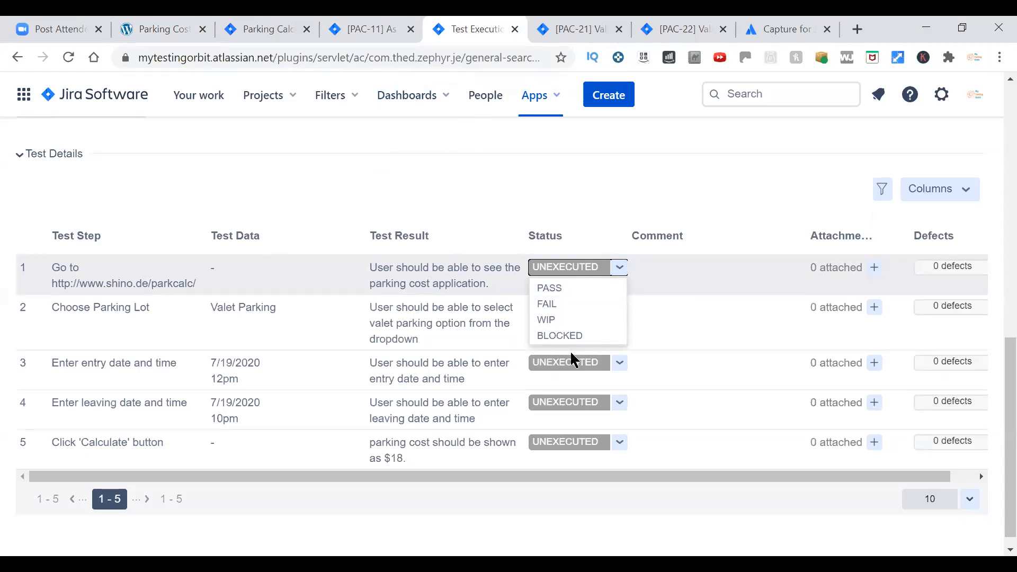
{"action": "left_click", "coordinate": [568, 291]}
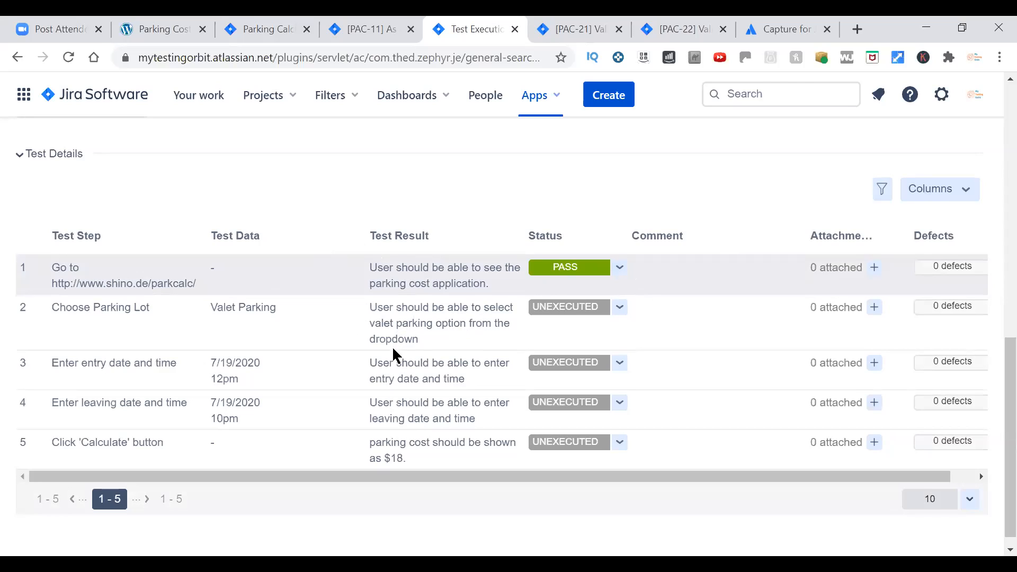
Verify that Valet Parking can be chosen in the parking calculator and mark step 2 of the execution as PASS.
{"action": "left_click", "coordinate": [160, 30]}
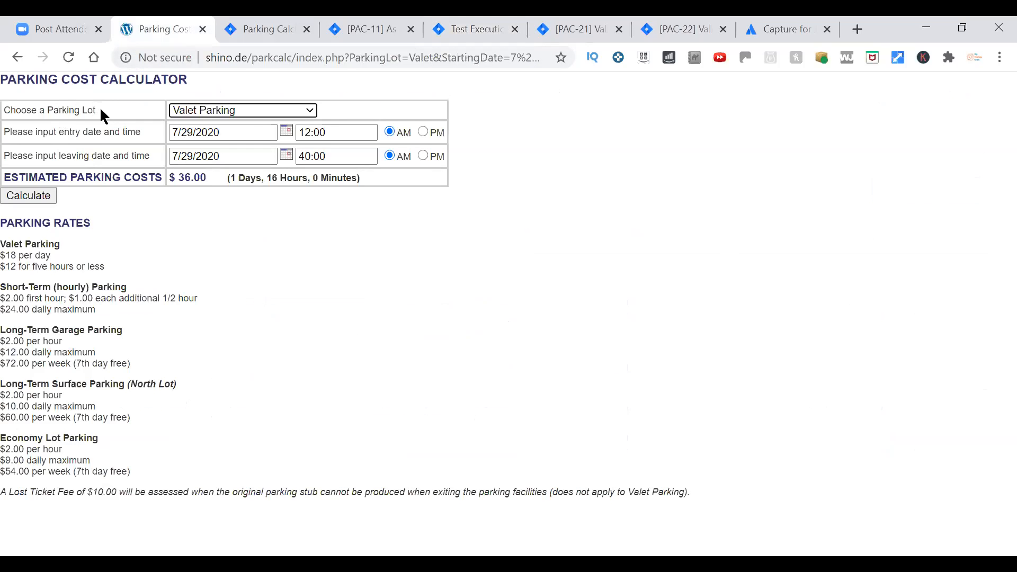
{"action": "left_click", "coordinate": [272, 111]}
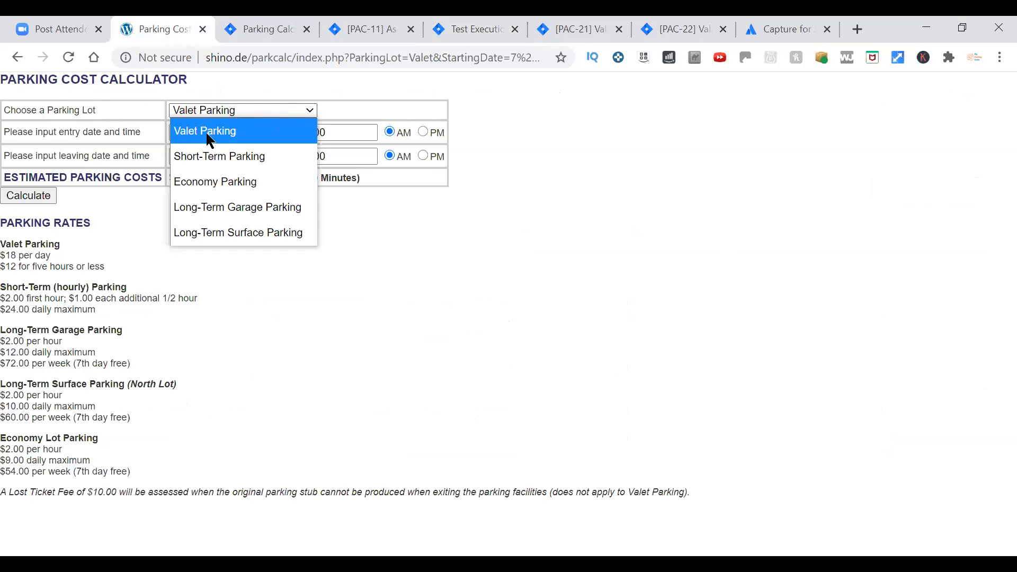
{"action": "left_click", "coordinate": [223, 131]}
{"action": "key", "text": "ctrl+5"}
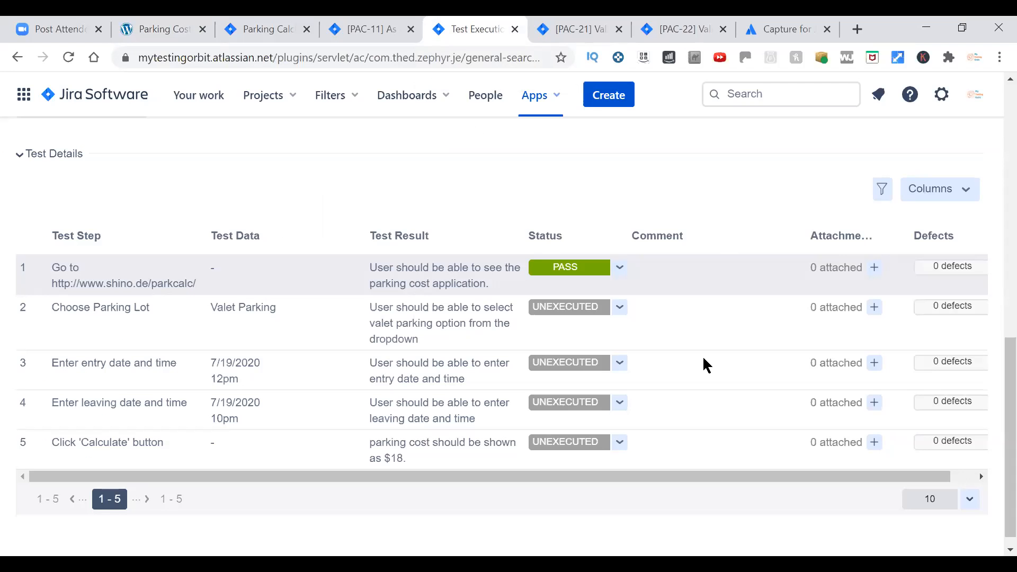
{"action": "left_click", "coordinate": [619, 308]}
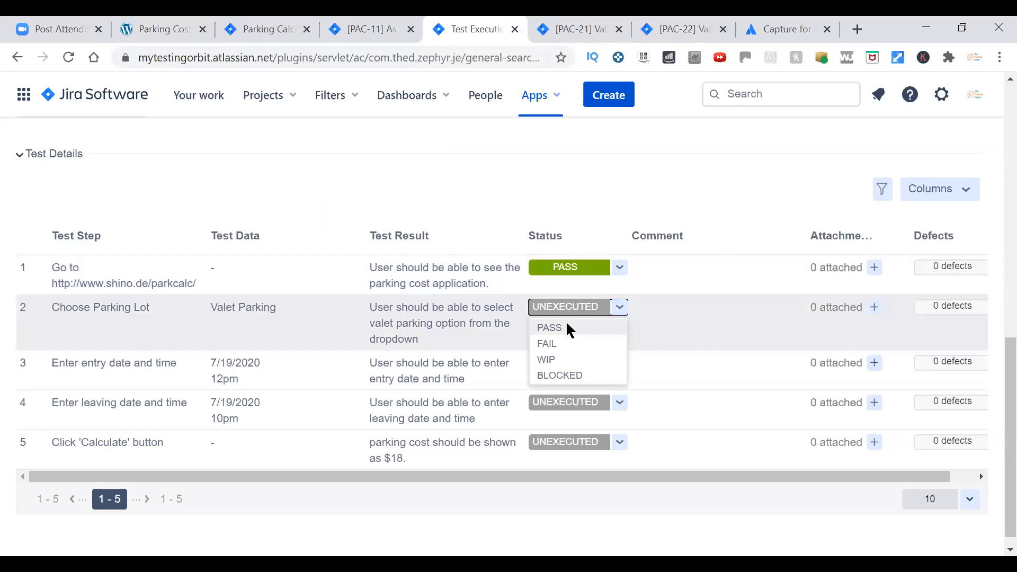
{"action": "left_click", "coordinate": [567, 326]}
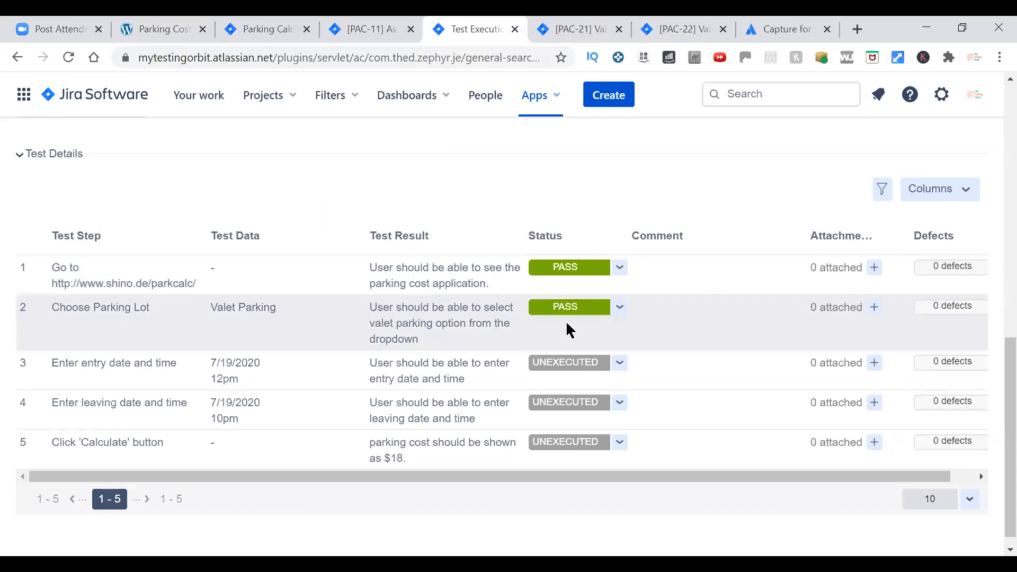
{"action": "scroll", "coordinate": [713, 280], "scroll_direction": "down", "scroll_amount": 1}
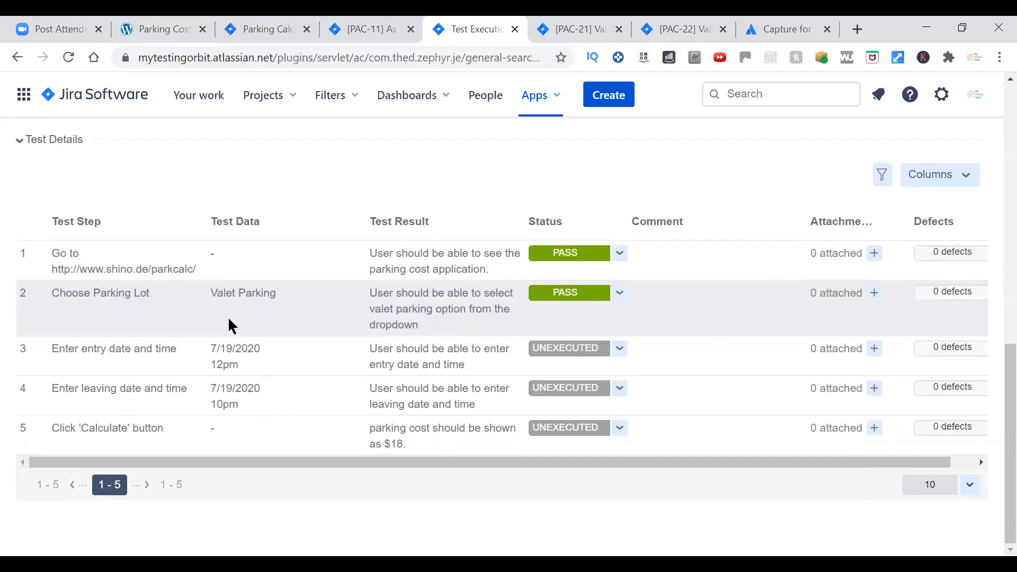
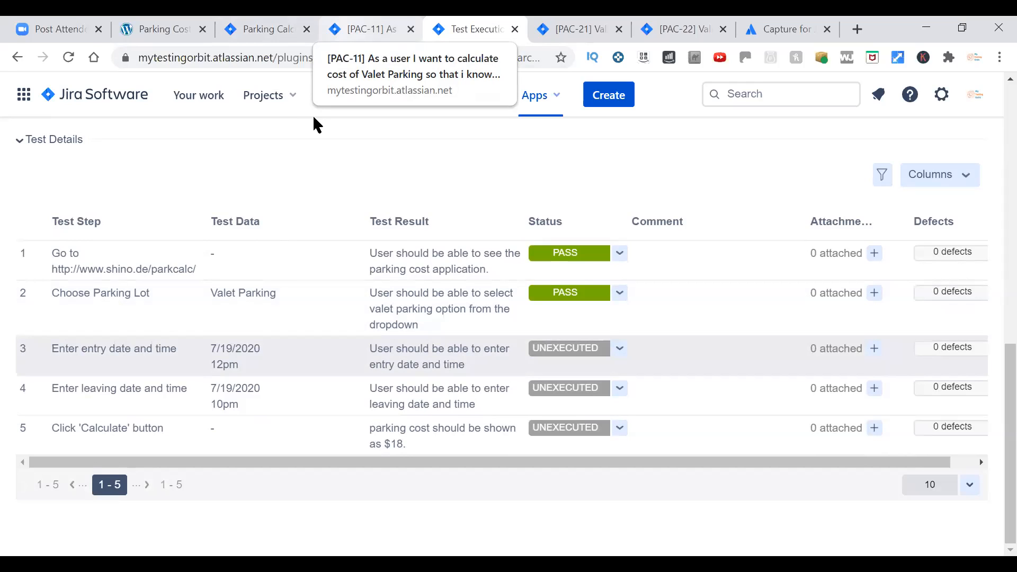
In the parking calculator, set the Valet Parking entry date to 7/19/2020 and the entry time to PM.
{"action": "key", "text": "ctrl+shift+Tab"}
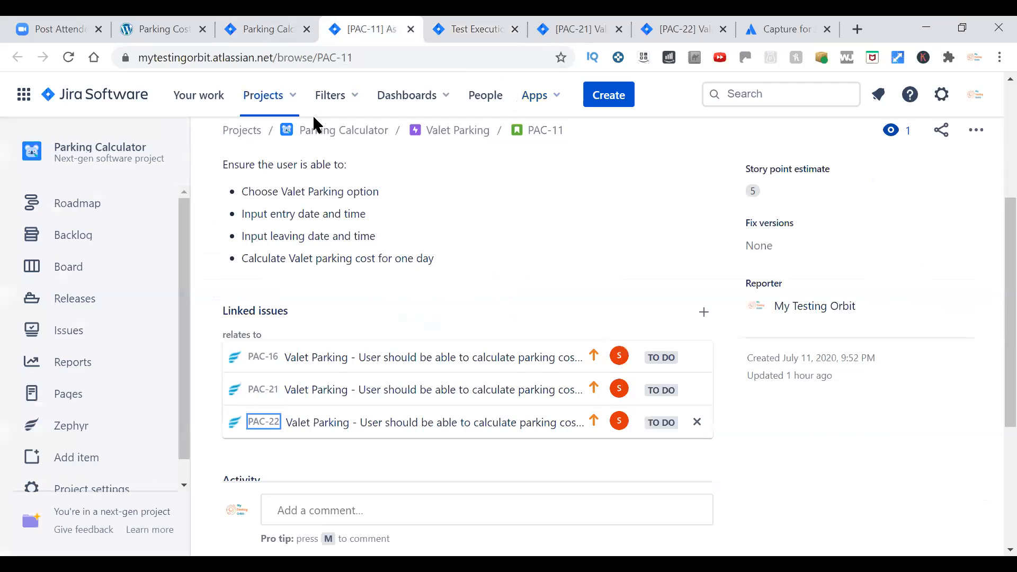
{"action": "left_click", "coordinate": [157, 32]}
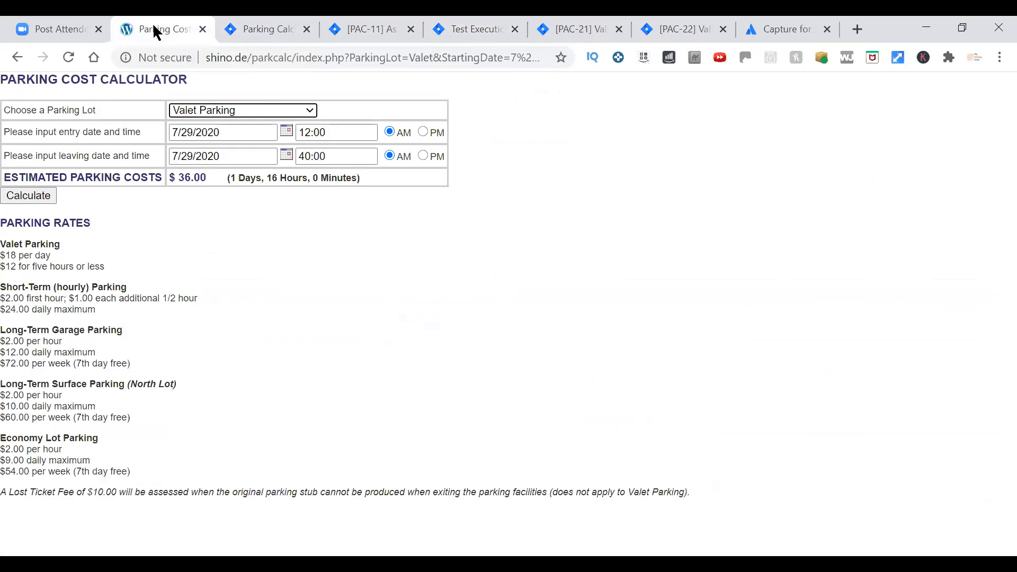
{"action": "left_click", "coordinate": [286, 130]}
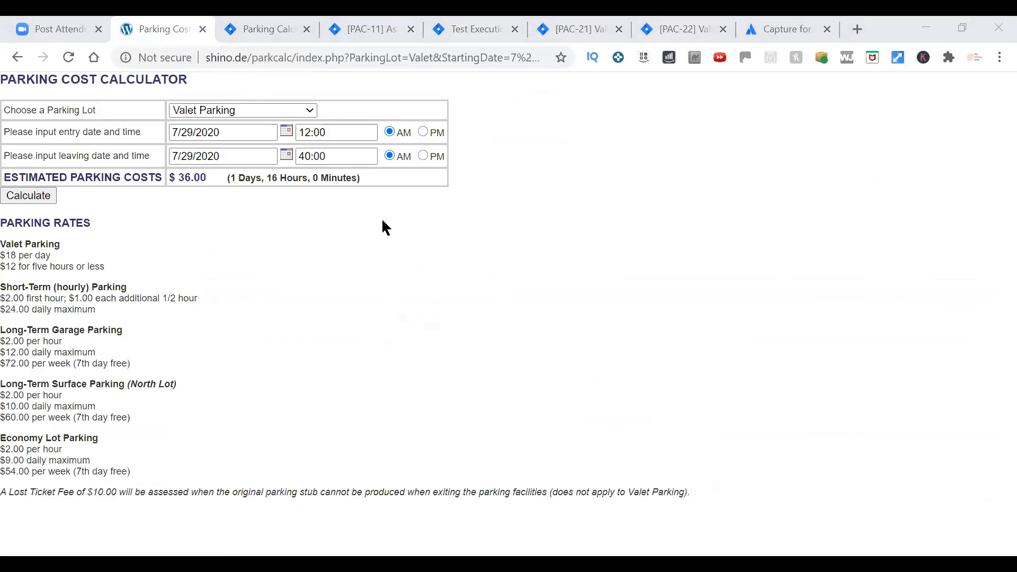
{"action": "left_click", "coordinate": [421, 336]}
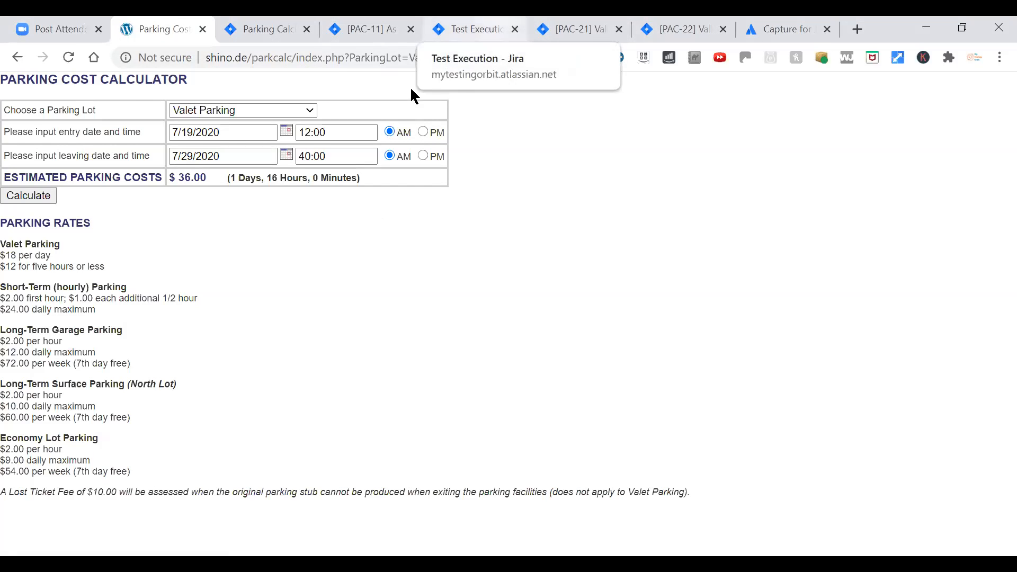
{"action": "left_click", "coordinate": [471, 30]}
{"action": "left_click", "coordinate": [158, 29]}
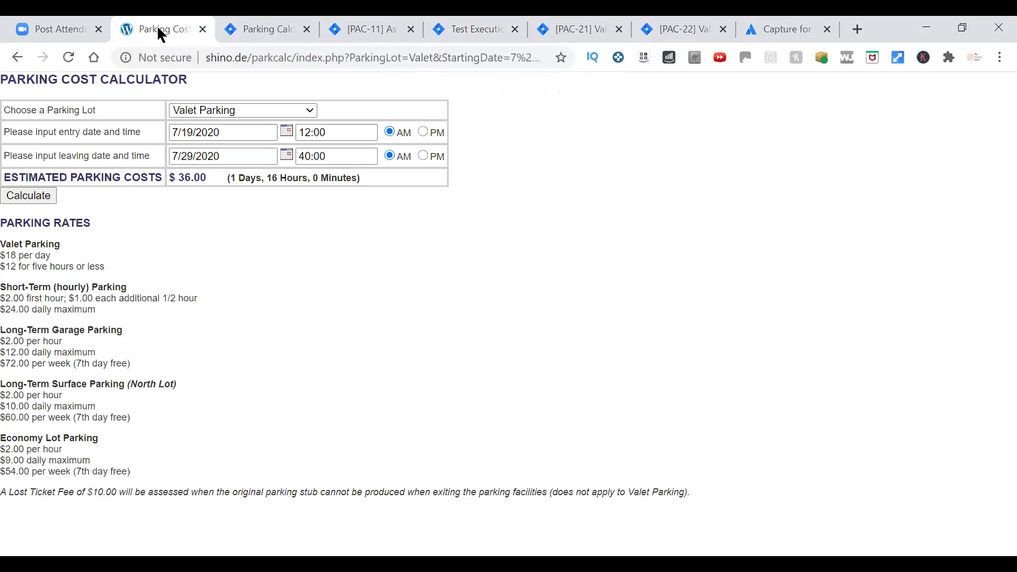
{"action": "left_click", "coordinate": [423, 131]}
Check the leaving test data, set the calculator's leaving date and time to 7/19/2020 10:00 PM, and calculate the parking cost.
{"action": "left_click", "coordinate": [467, 30]}
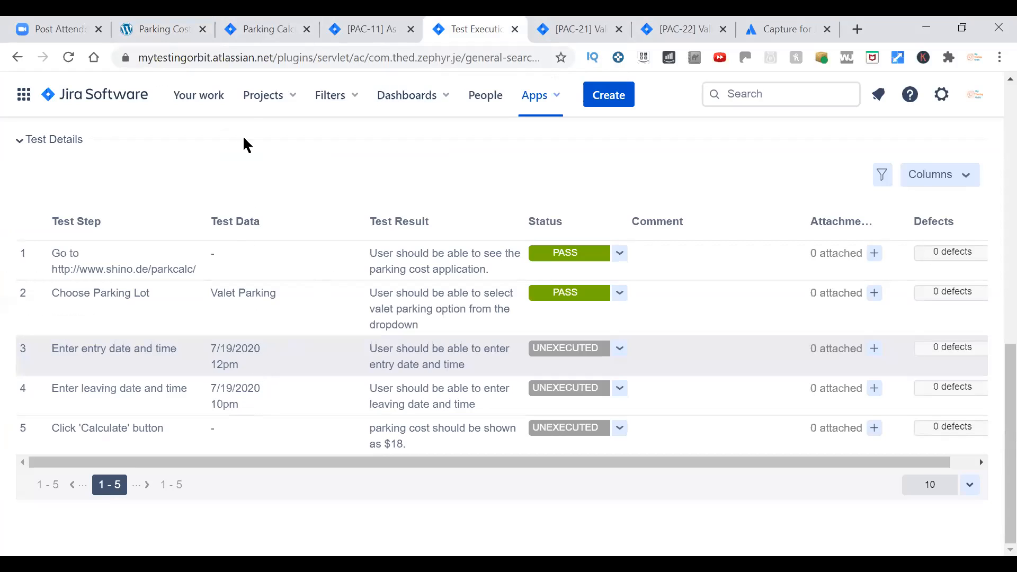
{"action": "left_click", "coordinate": [184, 29]}
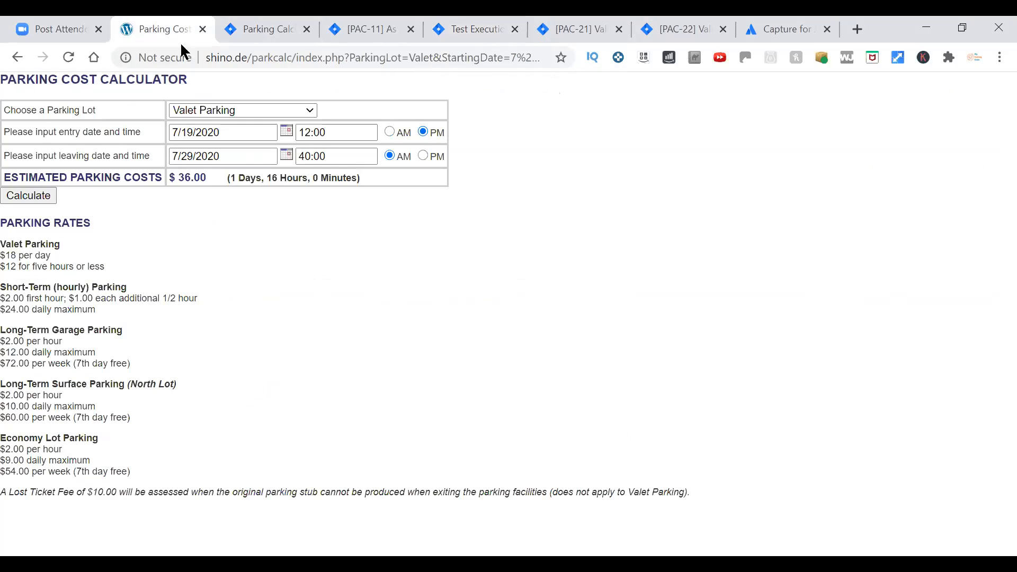
{"action": "left_click", "coordinate": [289, 157]}
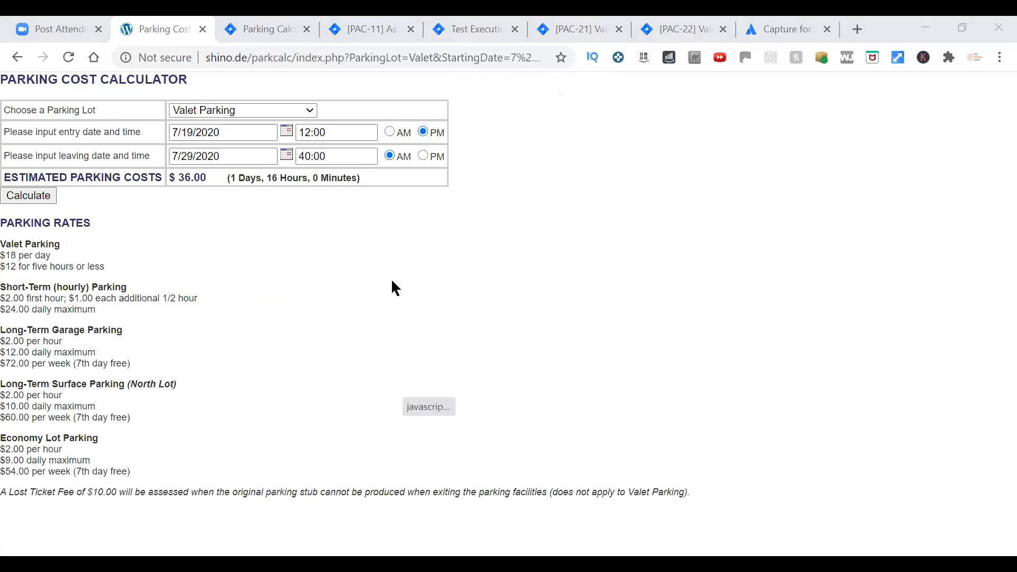
{"action": "left_click", "coordinate": [418, 334]}
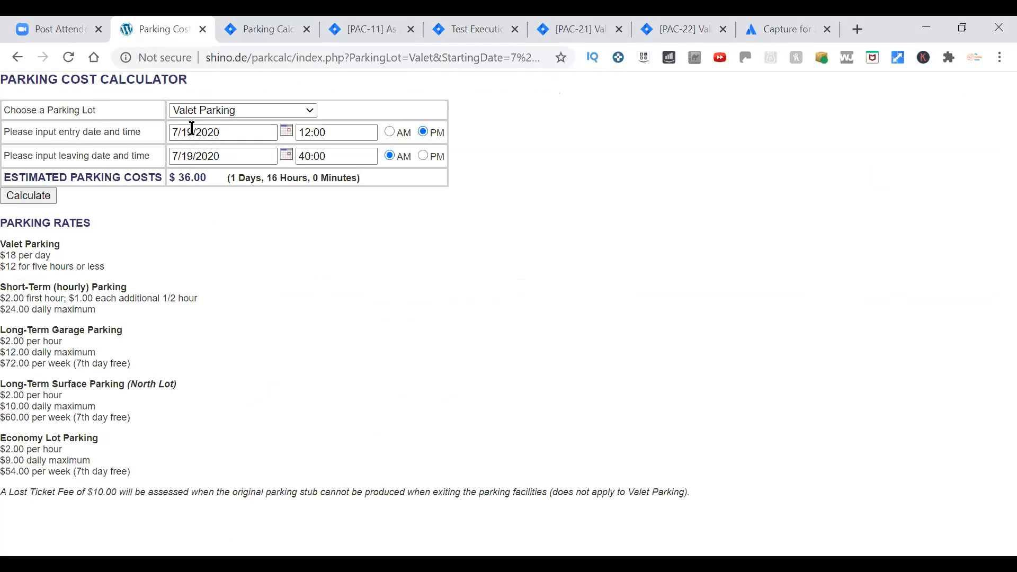
{"action": "left_click", "coordinate": [421, 155]}
{"action": "left_click_drag", "start_coordinate": [306, 156], "coordinate": [298, 159]}
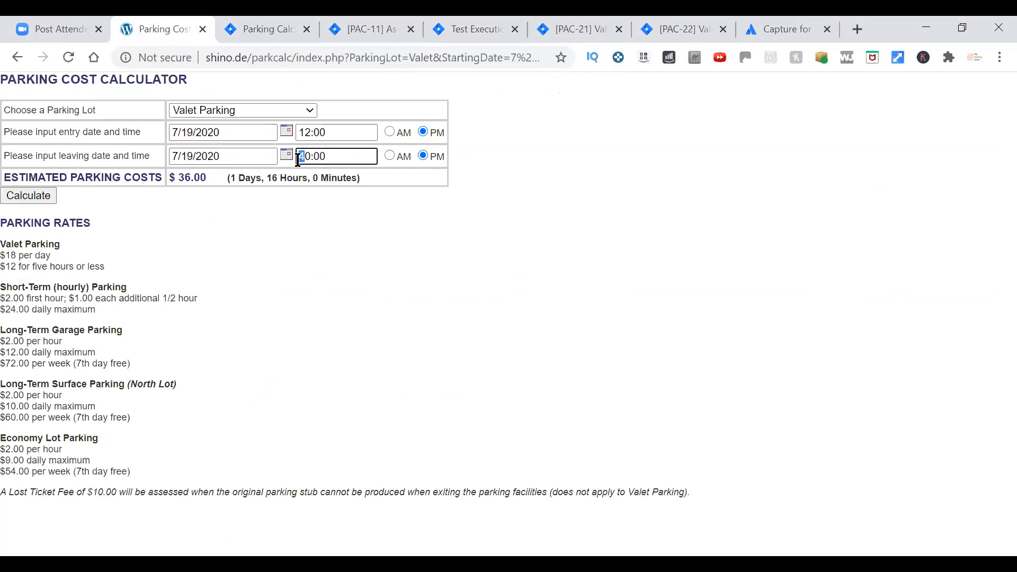
{"action": "type", "text": "1"}
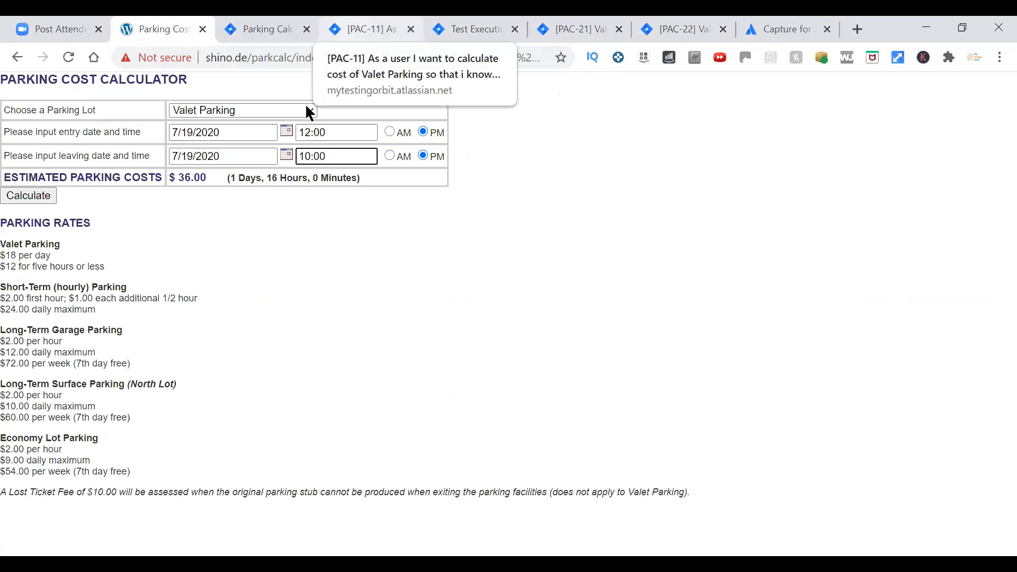
{"action": "left_click", "coordinate": [45, 199]}
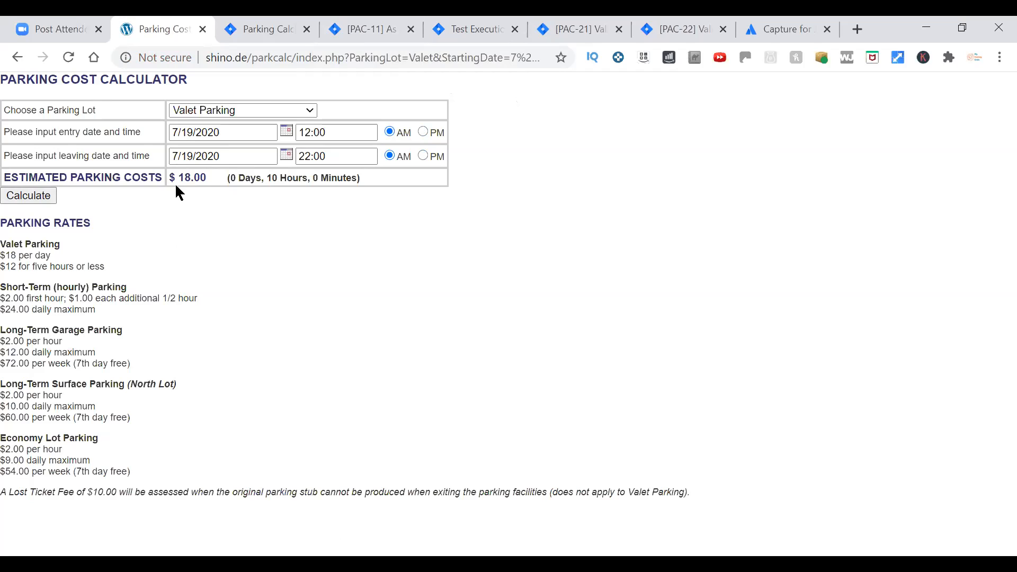
Close the test execution page and reopen PAC-16 in a separate tab from PAC-11's linked issues.
{"action": "key", "text": "ctrl+4"}
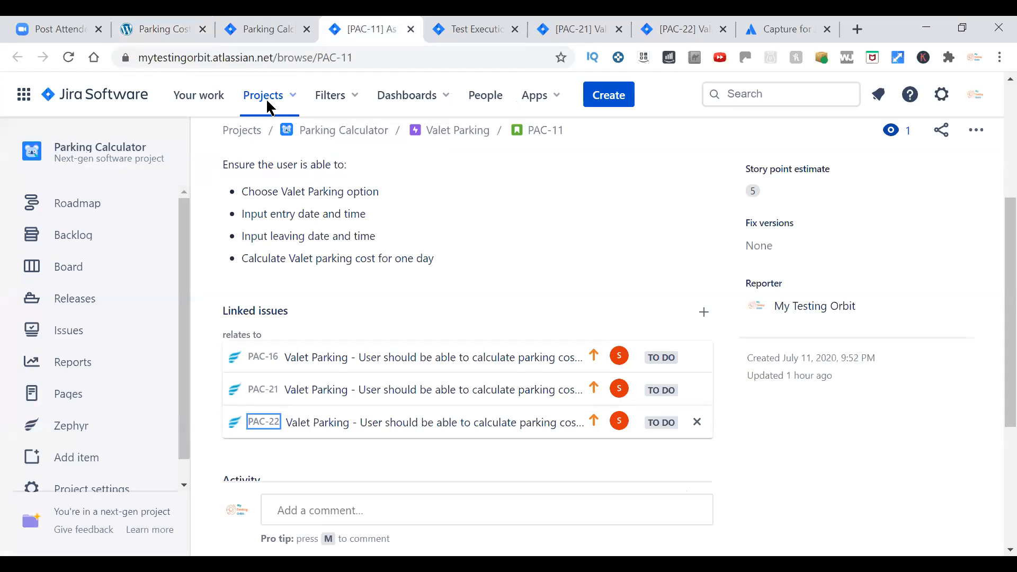
{"action": "key", "text": "ctrl+5"}
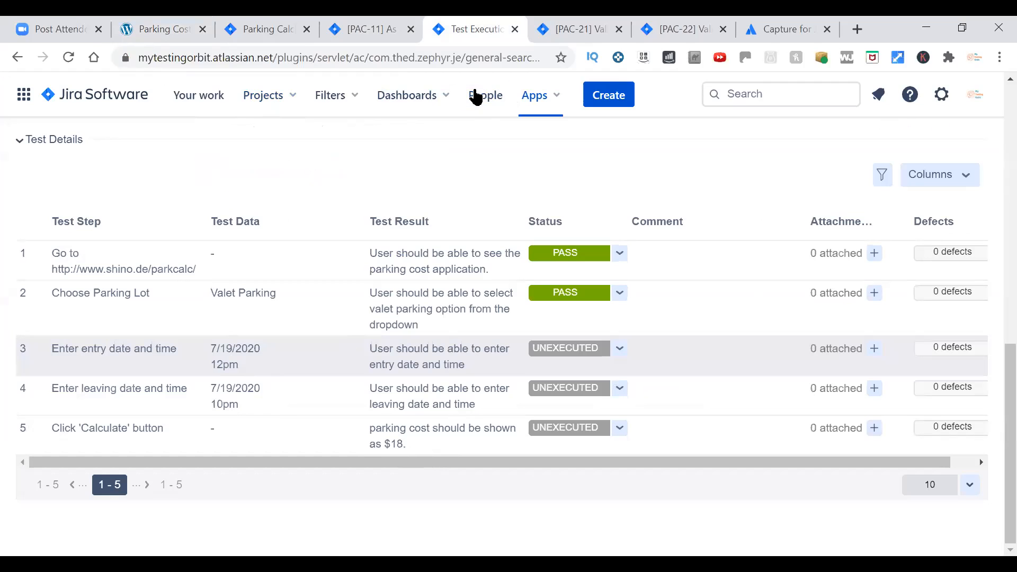
{"action": "key", "text": "ctrl+w"}
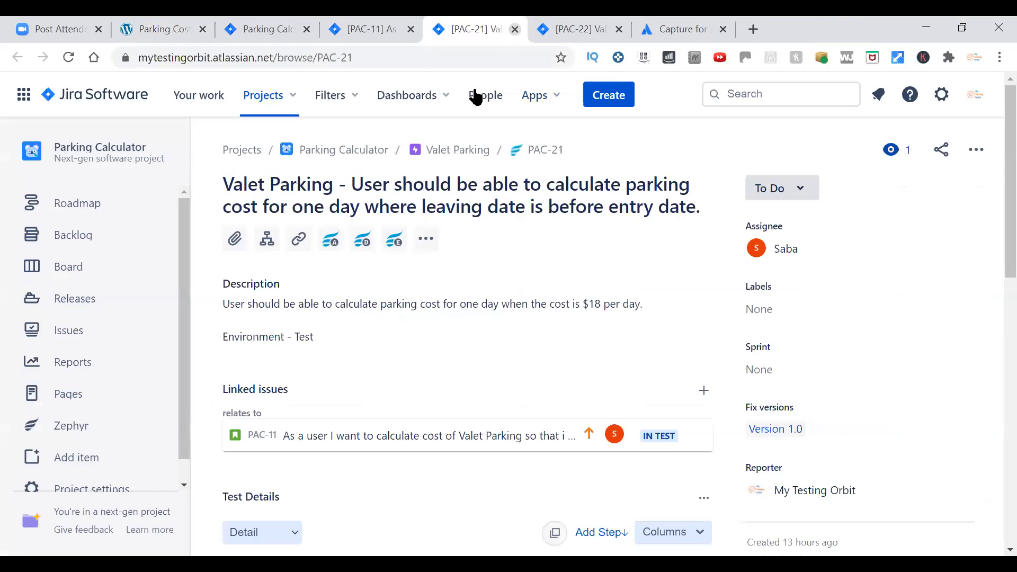
{"action": "key", "text": "ctrl+shift+Tab"}
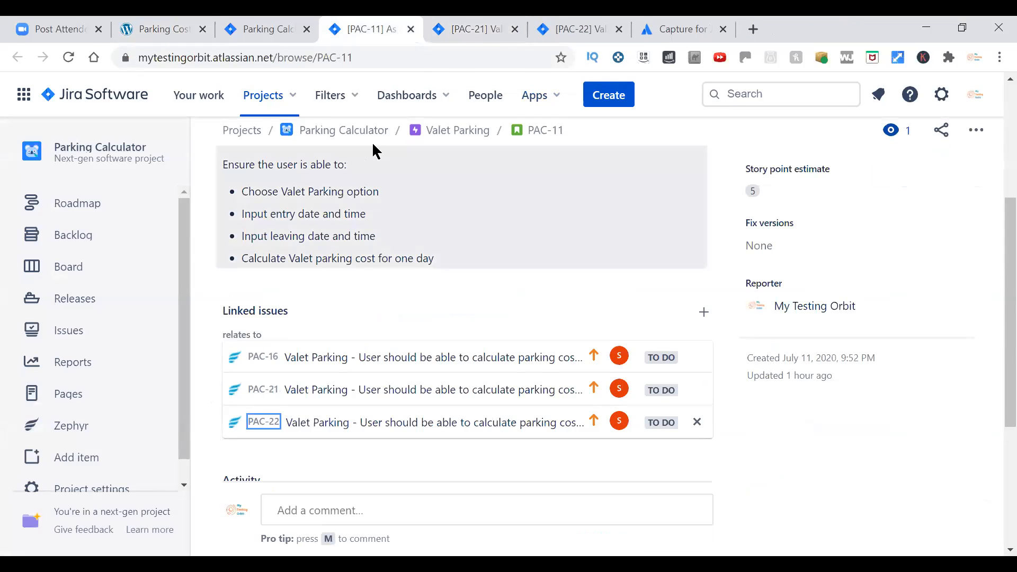
{"action": "right_click", "coordinate": [271, 360]}
{"action": "left_click", "coordinate": [297, 371]}
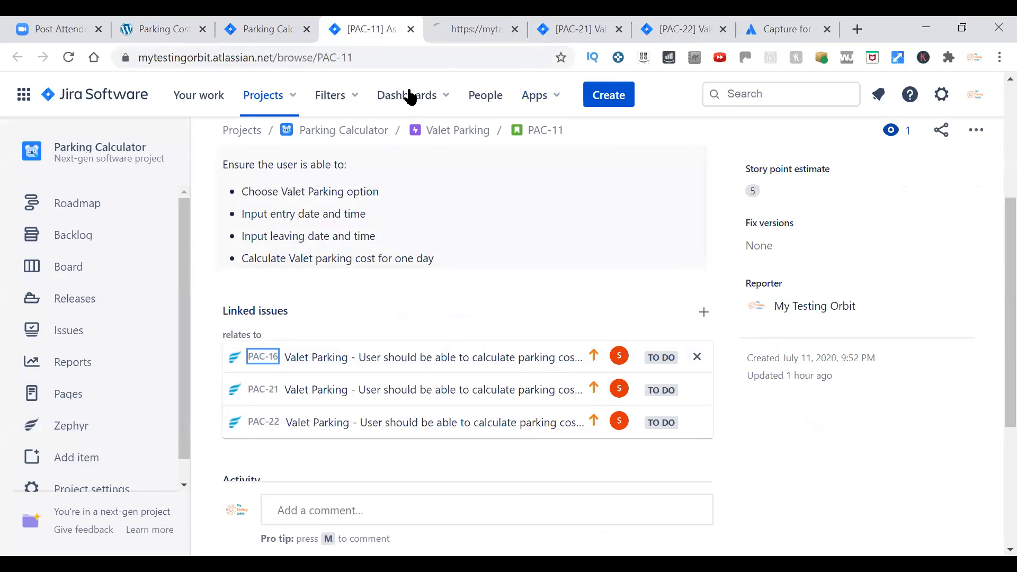
{"action": "key", "text": "ctrl+Tab"}
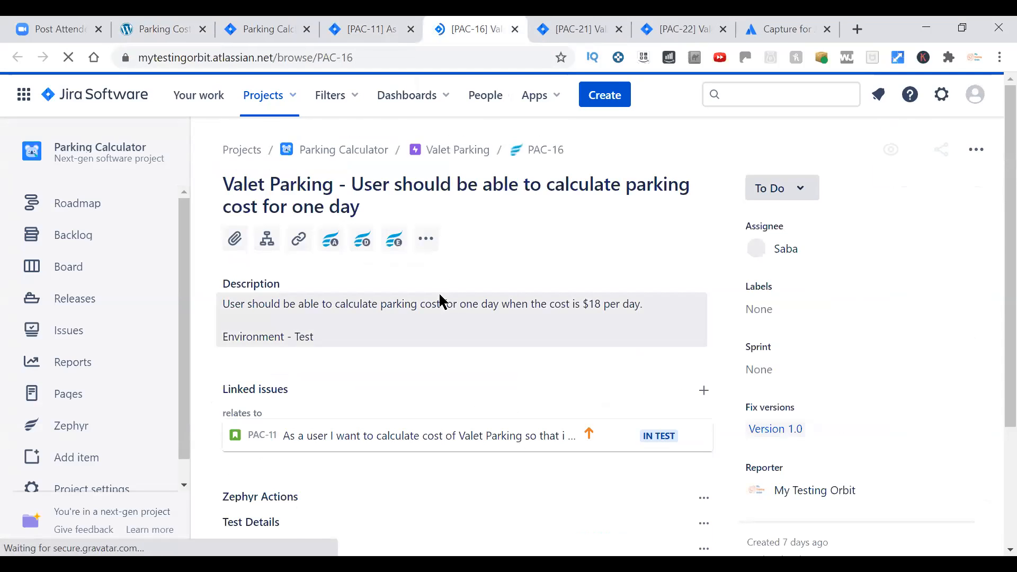
Change the entry date in the test data of PAC-16 step 3 to 7/29/2020.
{"action": "scroll", "coordinate": [443, 301], "scroll_direction": "down", "scroll_amount": 3}
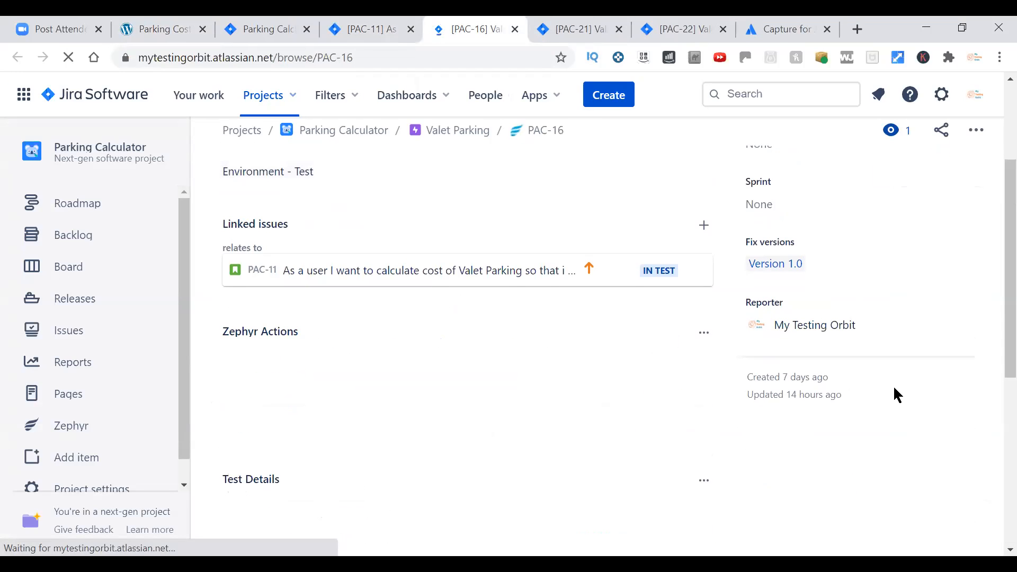
{"action": "scroll", "coordinate": [897, 395], "scroll_direction": "down", "scroll_amount": 5}
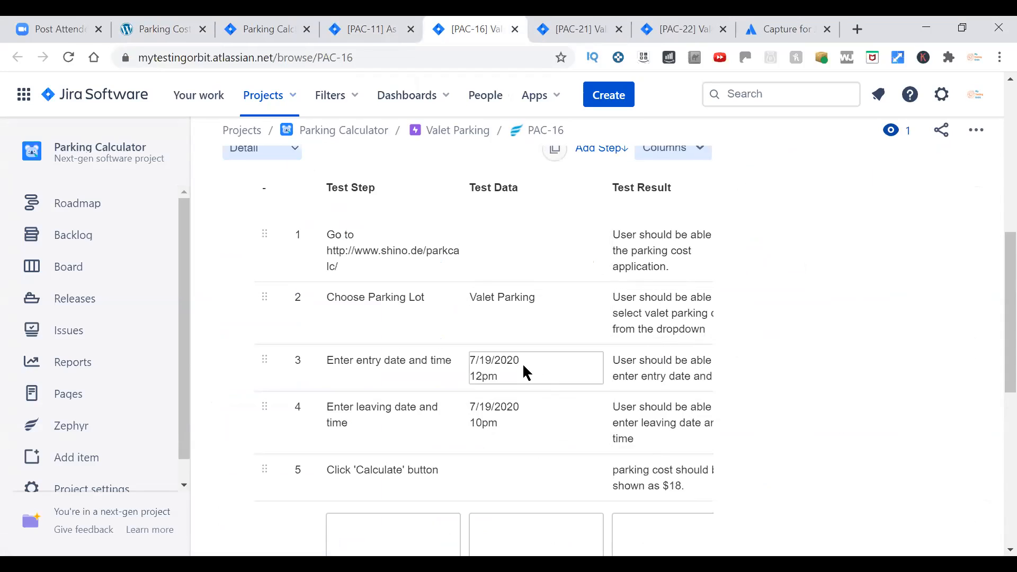
{"action": "left_click", "coordinate": [486, 365]}
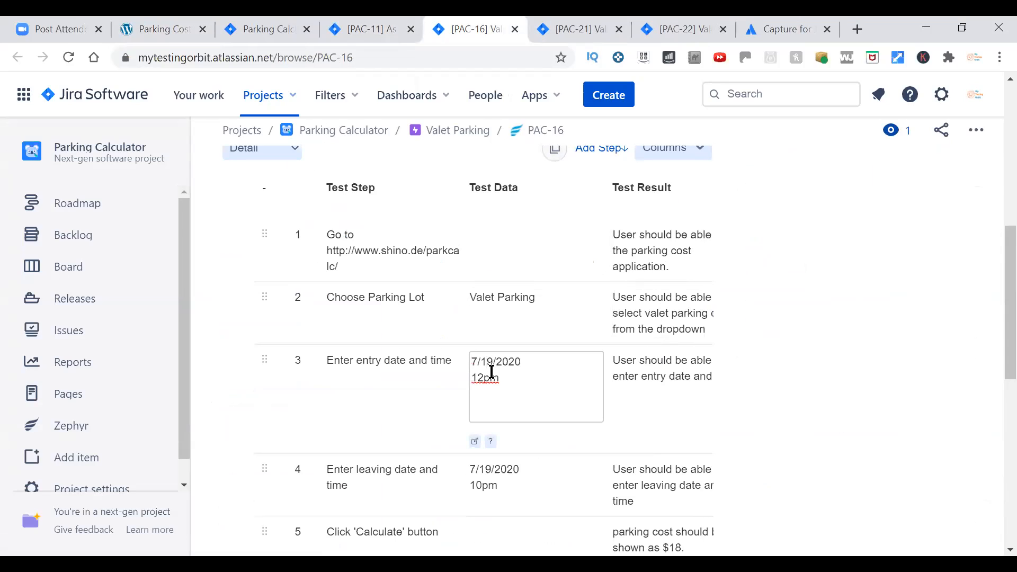
{"action": "key", "text": "BackSpace"}
{"action": "type", "text": "2"}
{"action": "left_click", "coordinate": [484, 472]}
Change the leaving date in the test data of PAC-16 step 4 to 7/29/2020.
{"action": "left_click", "coordinate": [483, 410]}
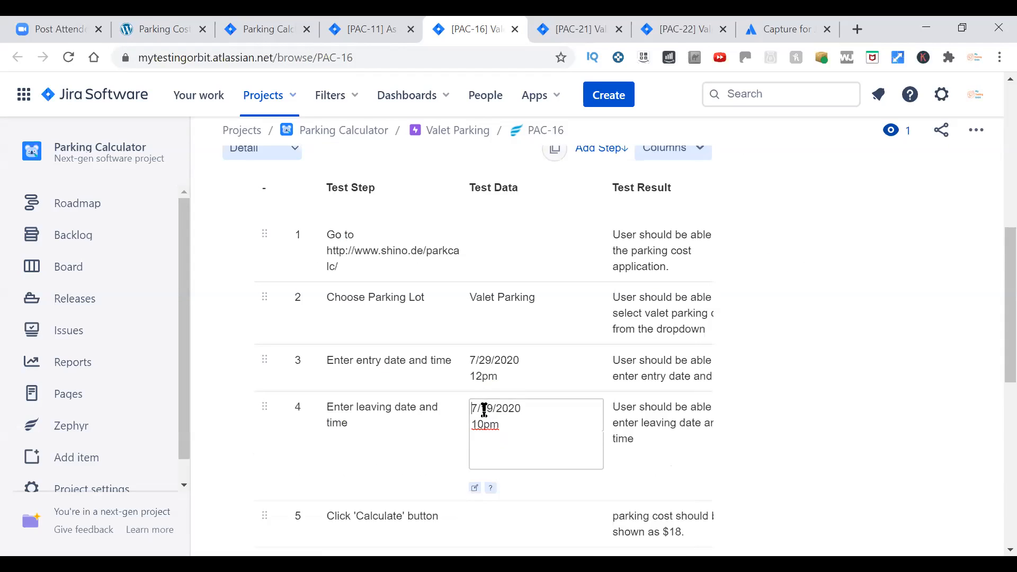
{"action": "key", "text": "Delete"}
{"action": "type", "text": "2"}
{"action": "left_click", "coordinate": [879, 455]}
Execute PAC-16 again within the existing cycle Test Cycle1 of Version 1.0, without a test folder or assignee.
{"action": "scroll", "coordinate": [861, 450], "scroll_direction": "down", "scroll_amount": 5}
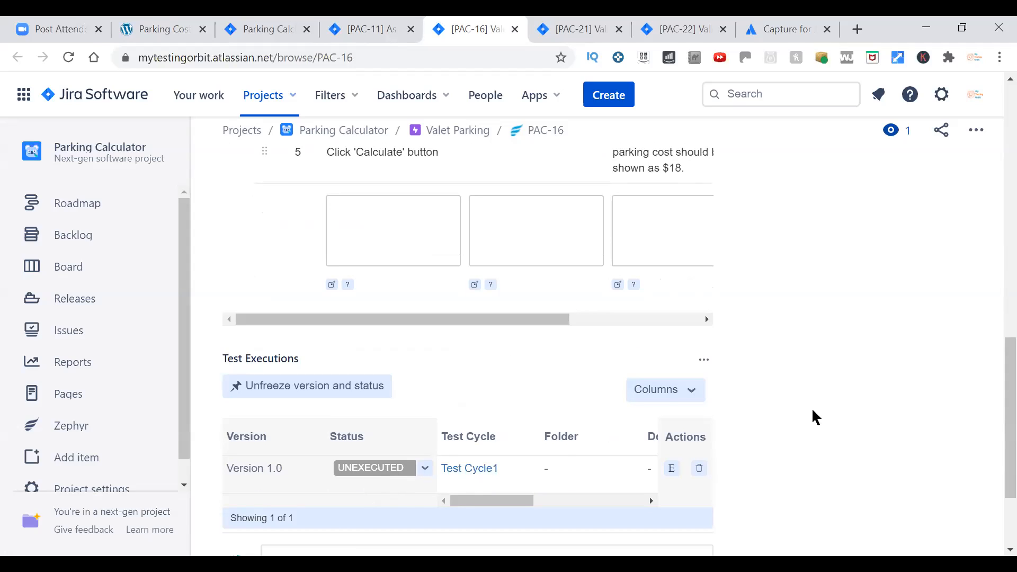
{"action": "scroll", "coordinate": [813, 410], "scroll_direction": "up", "scroll_amount": 5}
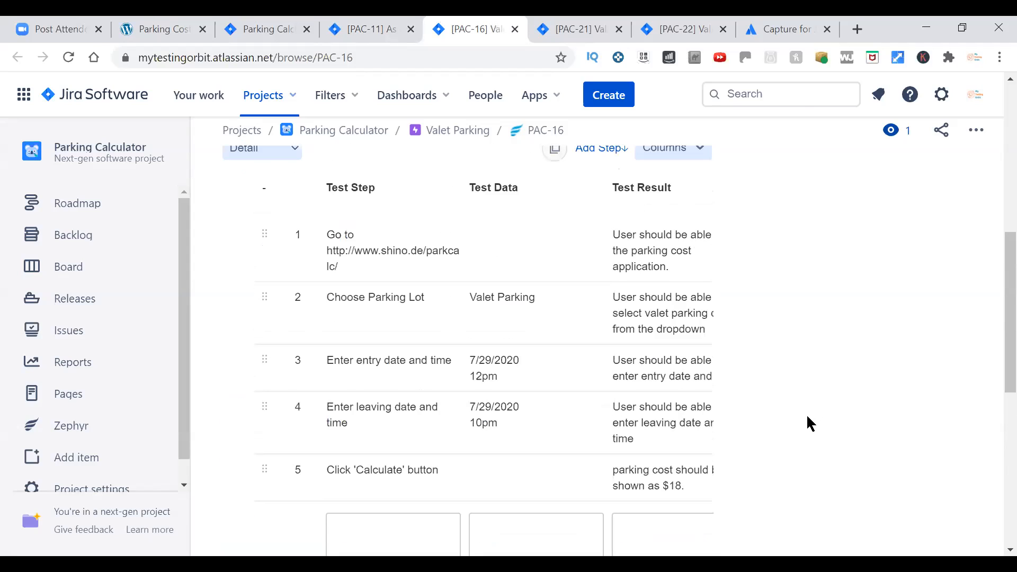
{"action": "scroll", "coordinate": [505, 363], "scroll_direction": "up", "scroll_amount": 5}
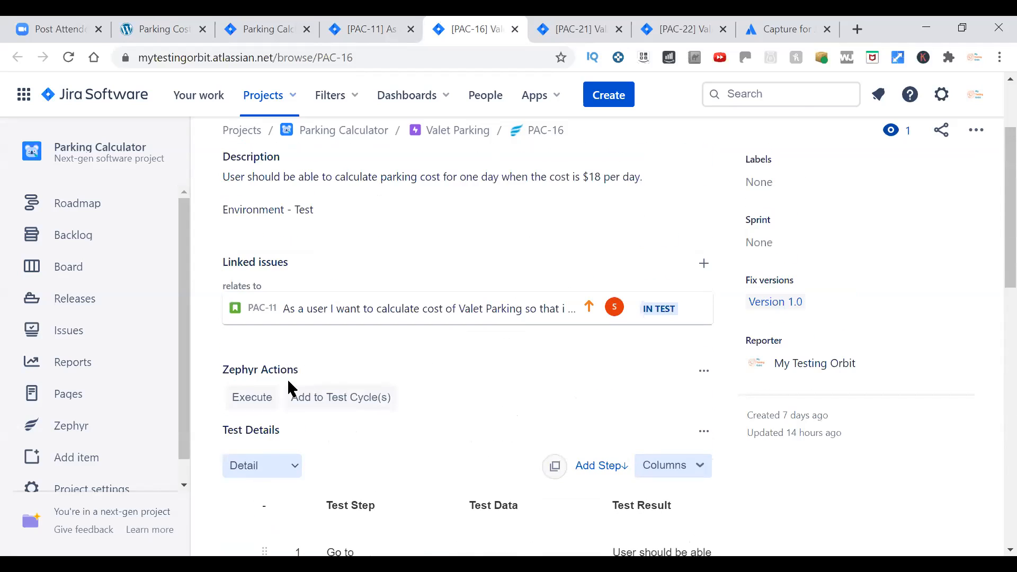
{"action": "left_click", "coordinate": [253, 398]}
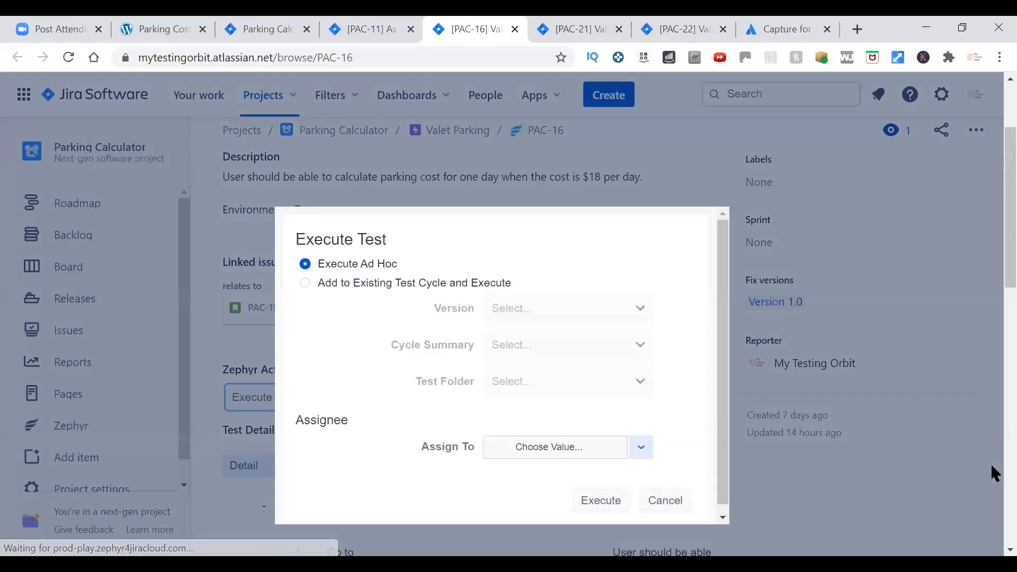
{"action": "left_click", "coordinate": [346, 283]}
{"action": "left_click", "coordinate": [615, 310]}
{"action": "left_click", "coordinate": [589, 377]}
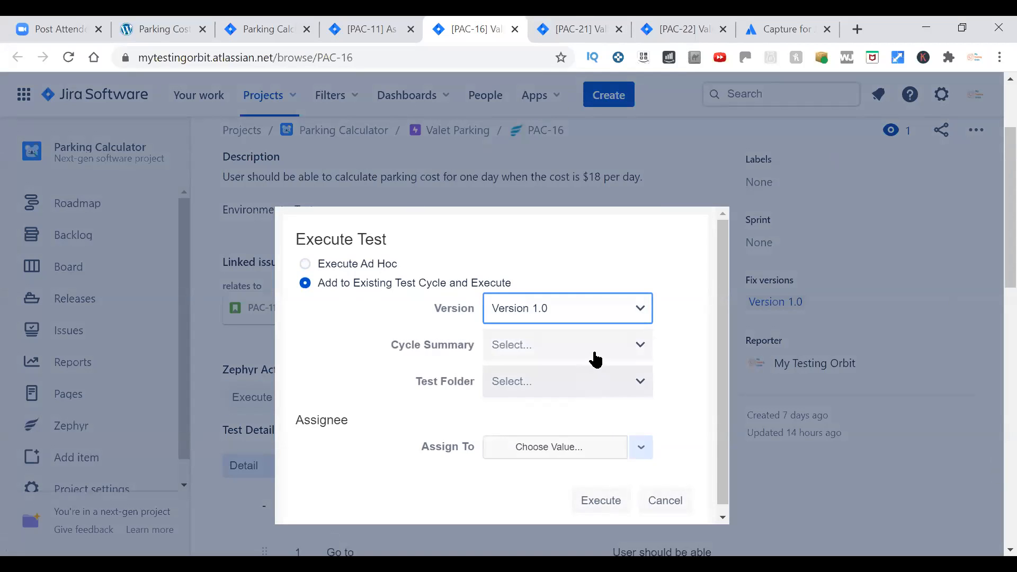
{"action": "left_click", "coordinate": [593, 352]}
{"action": "left_click", "coordinate": [564, 448]}
{"action": "left_click", "coordinate": [608, 497]}
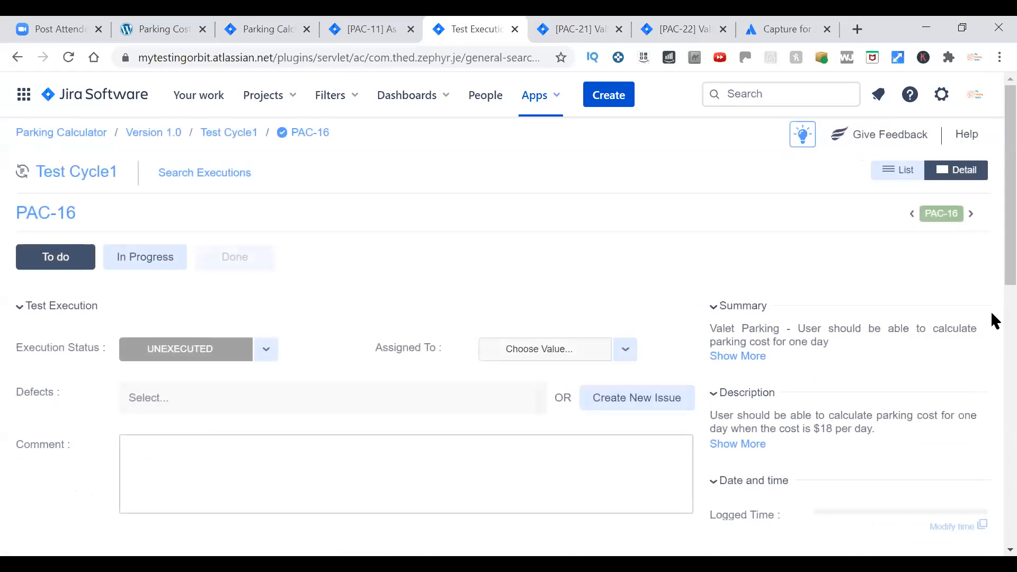
Mark steps 3 and 4 of the PAC-16 execution, entering the entry and leaving date and time, as PASS.
{"action": "scroll", "coordinate": [813, 262], "scroll_direction": "down", "scroll_amount": 10}
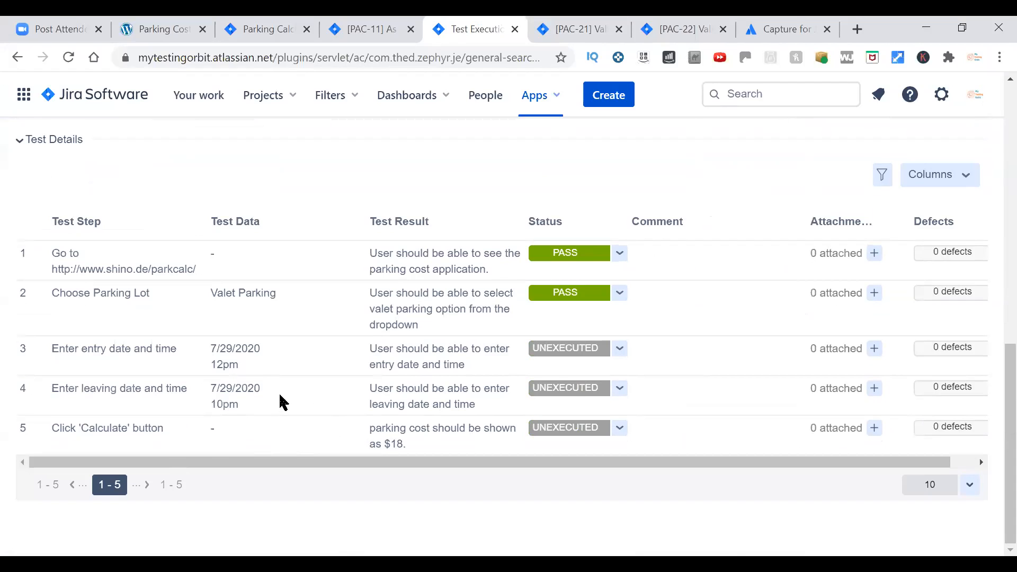
{"action": "left_click", "coordinate": [620, 349]}
{"action": "left_click", "coordinate": [598, 367]}
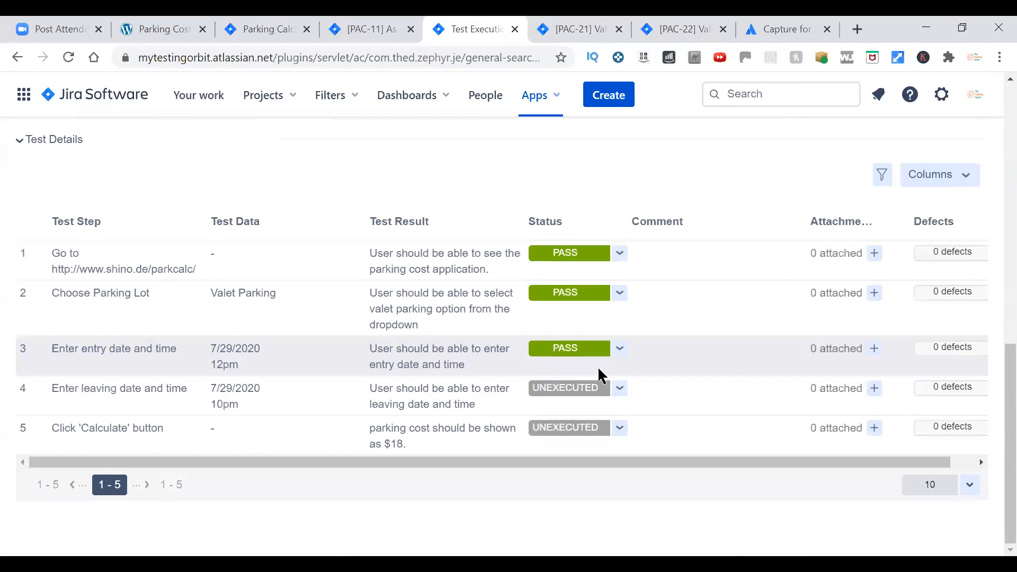
{"action": "left_click", "coordinate": [618, 389]}
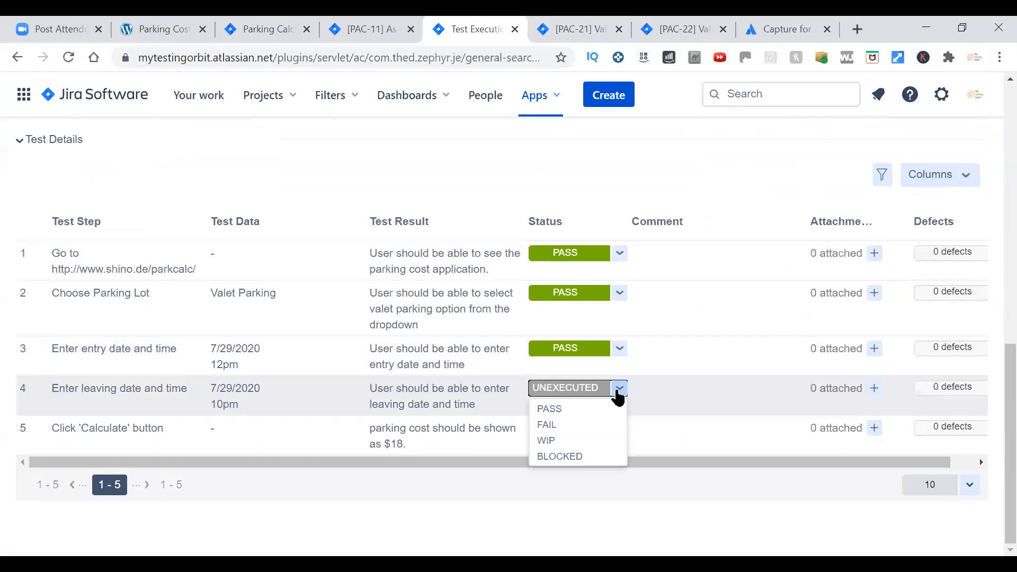
{"action": "left_click", "coordinate": [569, 409]}
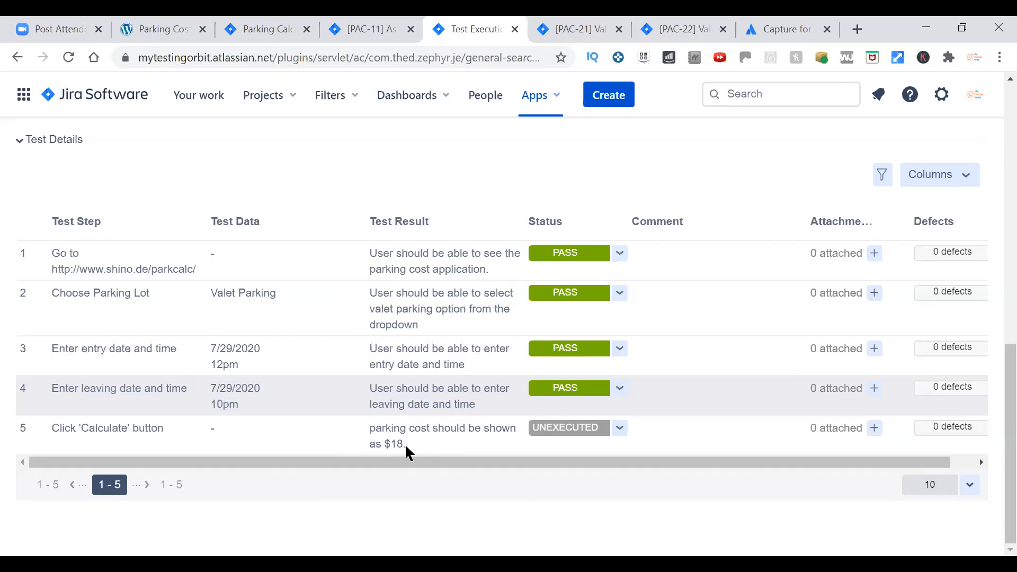
Check the estimated cost in the parking calculator against the expected $18 and mark step 5 of the execution as PASS.
{"action": "left_click", "coordinate": [152, 24]}
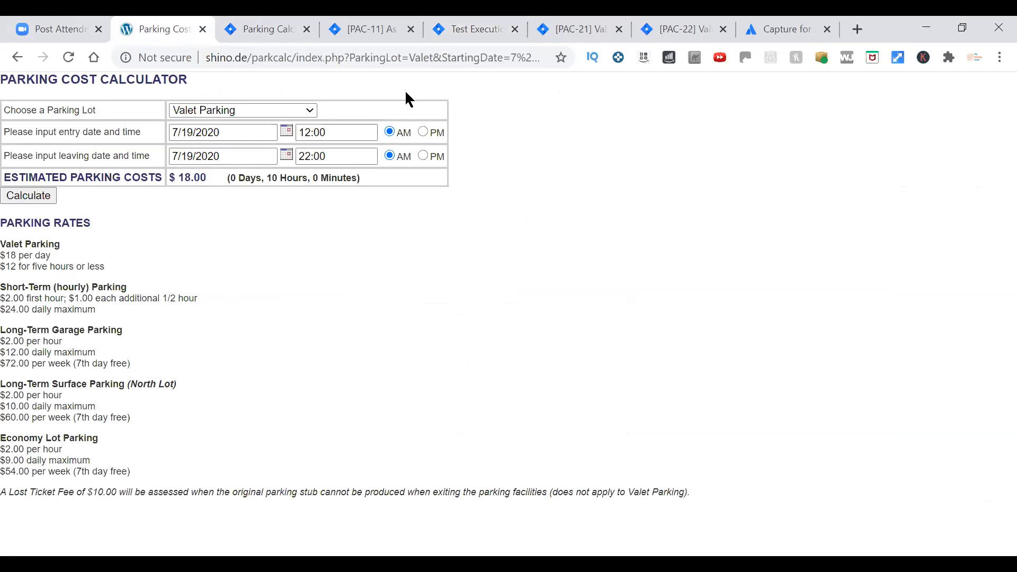
{"action": "left_click", "coordinate": [469, 30]}
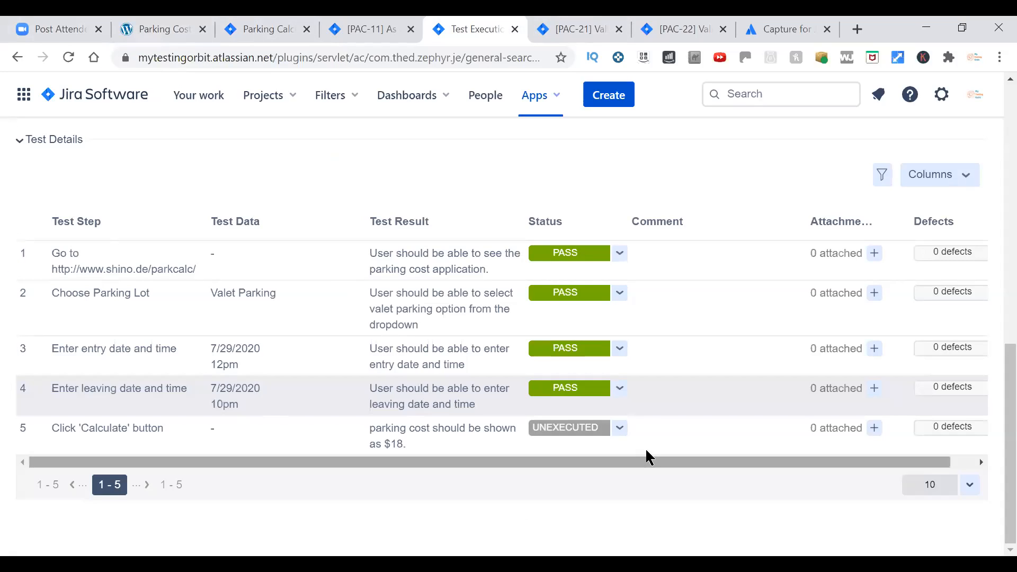
{"action": "left_click", "coordinate": [620, 429]}
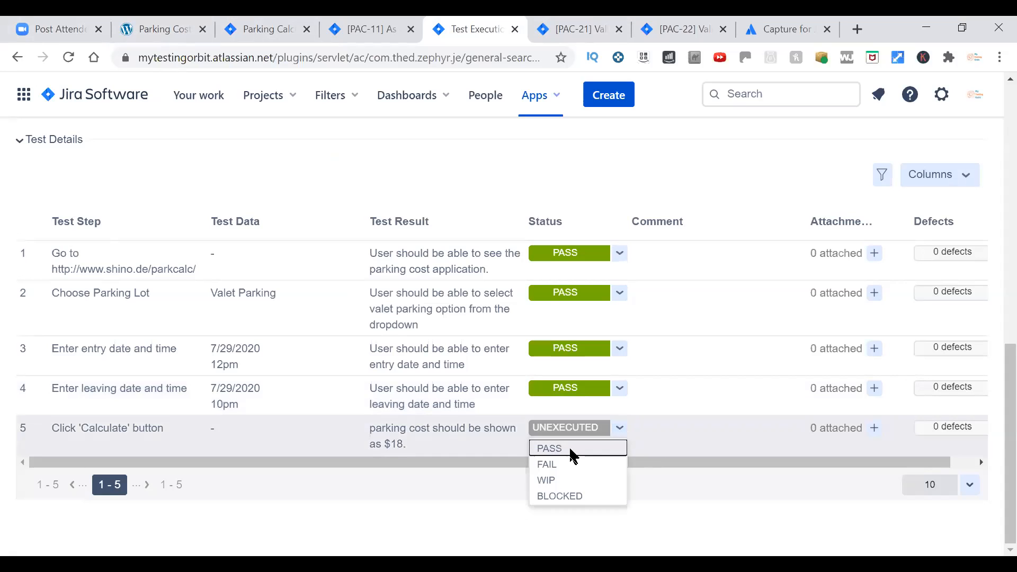
{"action": "left_click", "coordinate": [570, 448]}
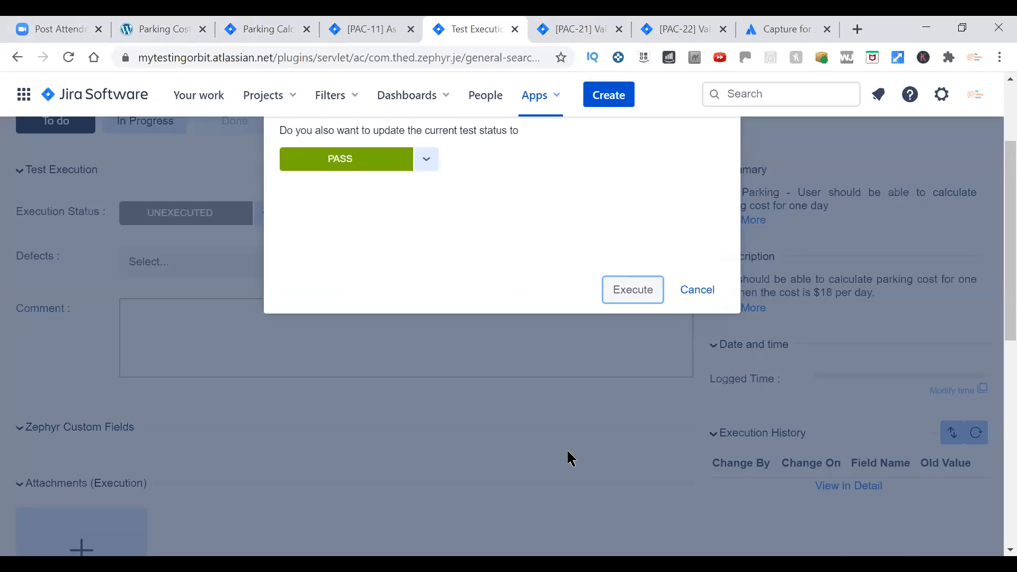
Update the overall execution status of PAC-16 in Test Cycle1 to PASS and check its step statuses.
{"action": "scroll", "coordinate": [568, 451], "scroll_direction": "up", "scroll_amount": 3}
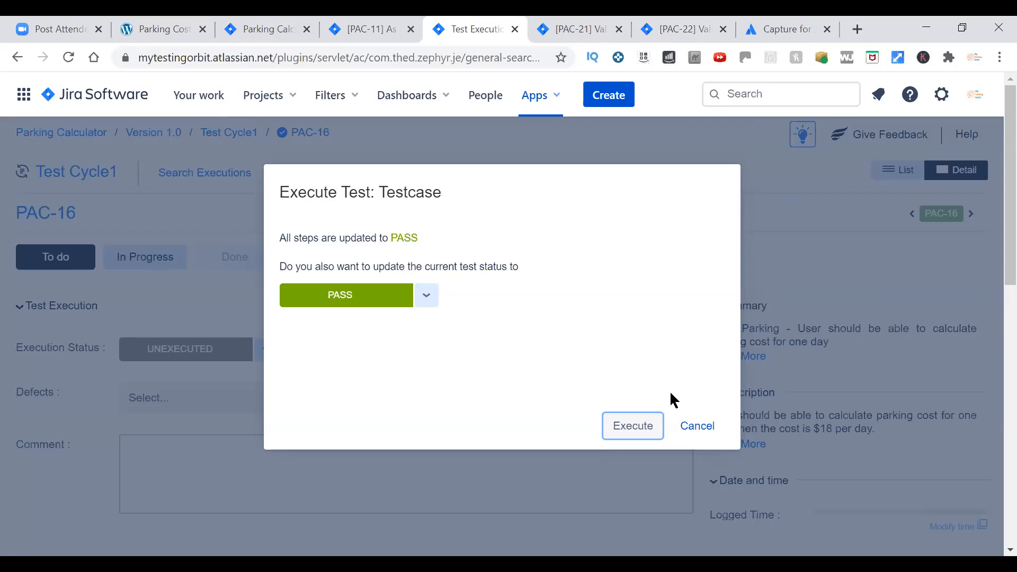
{"action": "left_click", "coordinate": [656, 432]}
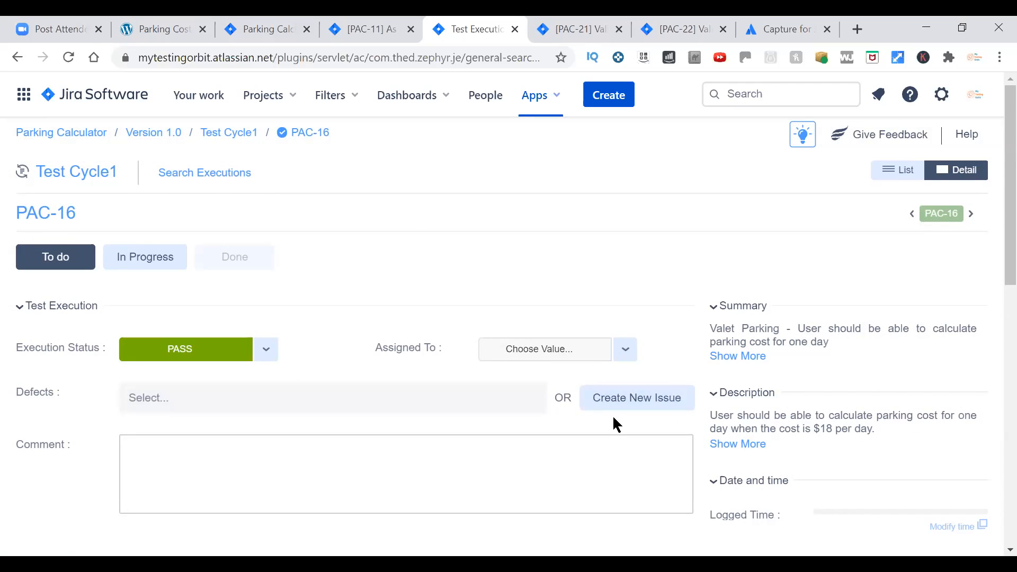
{"action": "scroll", "coordinate": [614, 423], "scroll_direction": "down", "scroll_amount": 3}
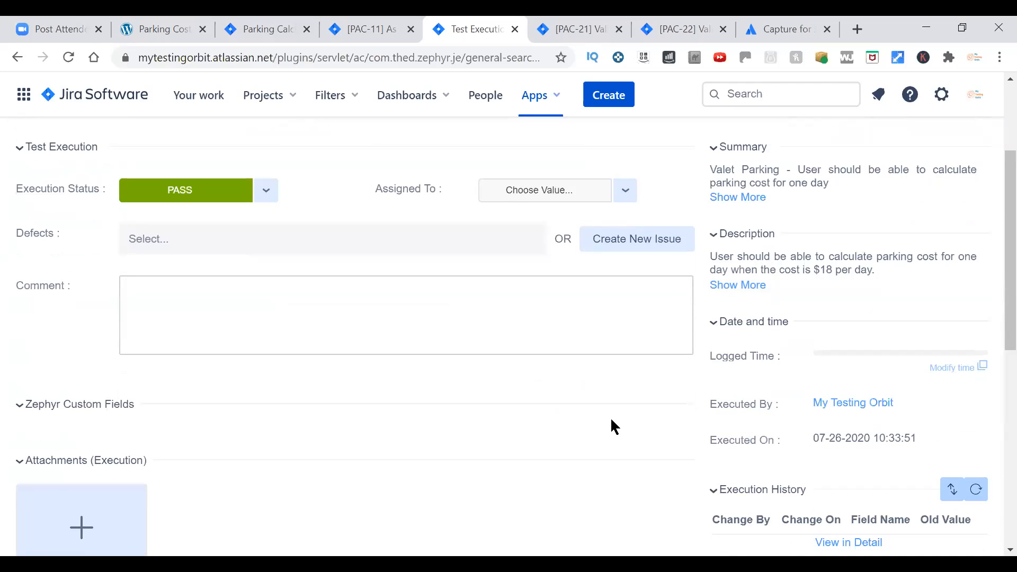
{"action": "scroll", "coordinate": [613, 418], "scroll_direction": "down", "scroll_amount": 3}
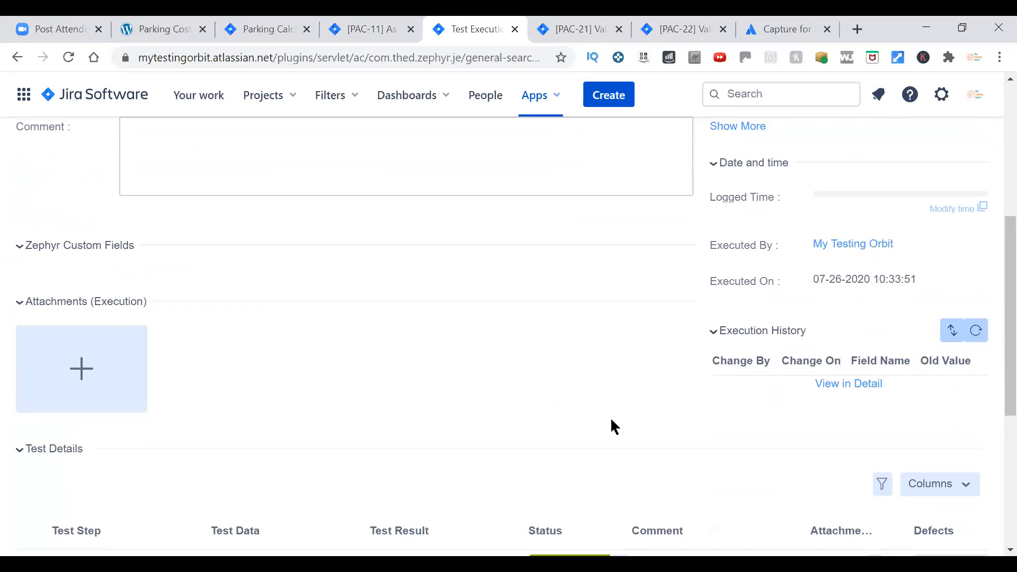
{"action": "scroll", "coordinate": [611, 420], "scroll_direction": "down", "scroll_amount": 1}
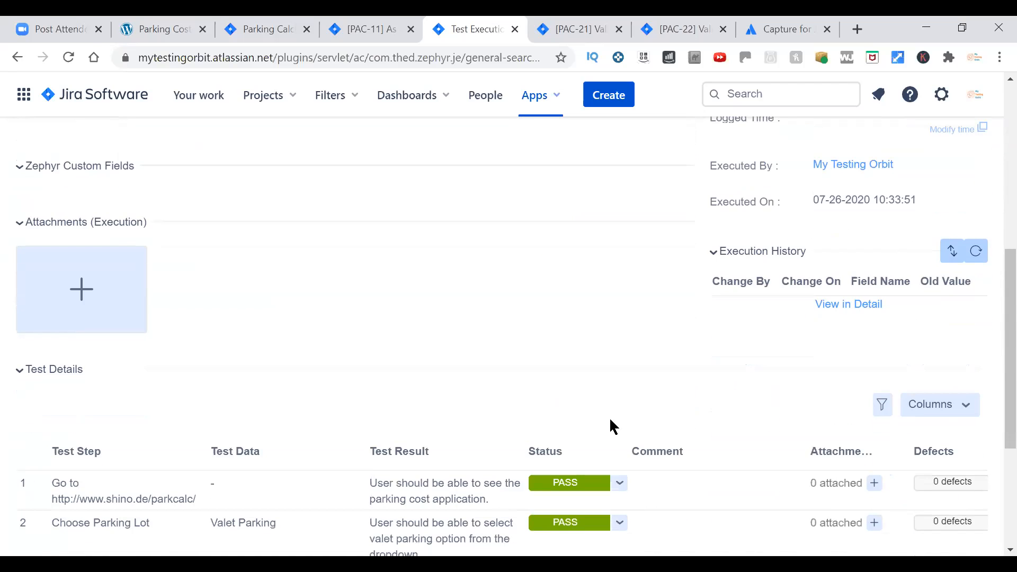
Return to the parking calculator's Valet Parking result and start capturing a screenshot of it as test evidence.
{"action": "scroll", "coordinate": [610, 420], "scroll_direction": "up", "scroll_amount": 3}
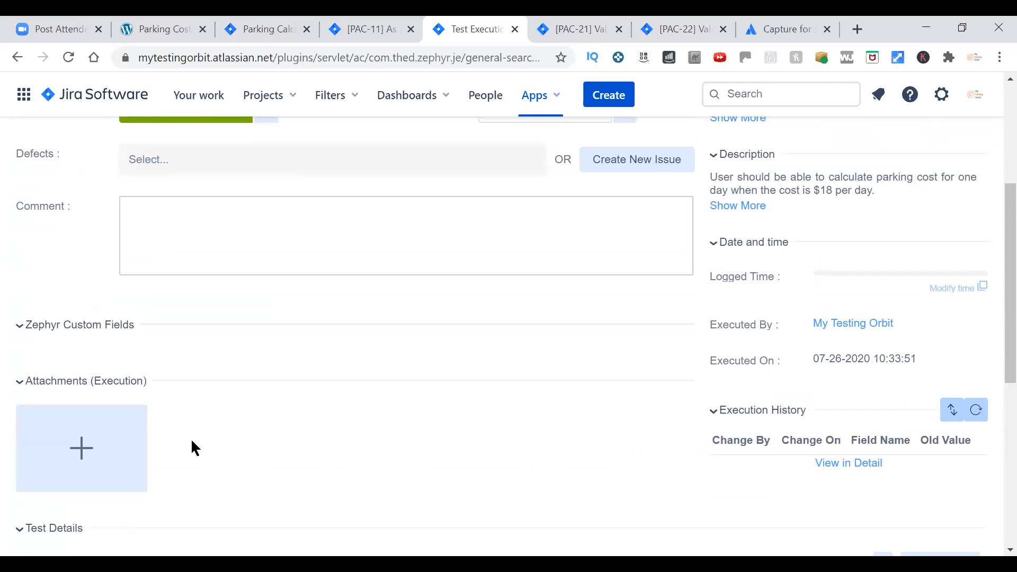
{"action": "left_click", "coordinate": [140, 24]}
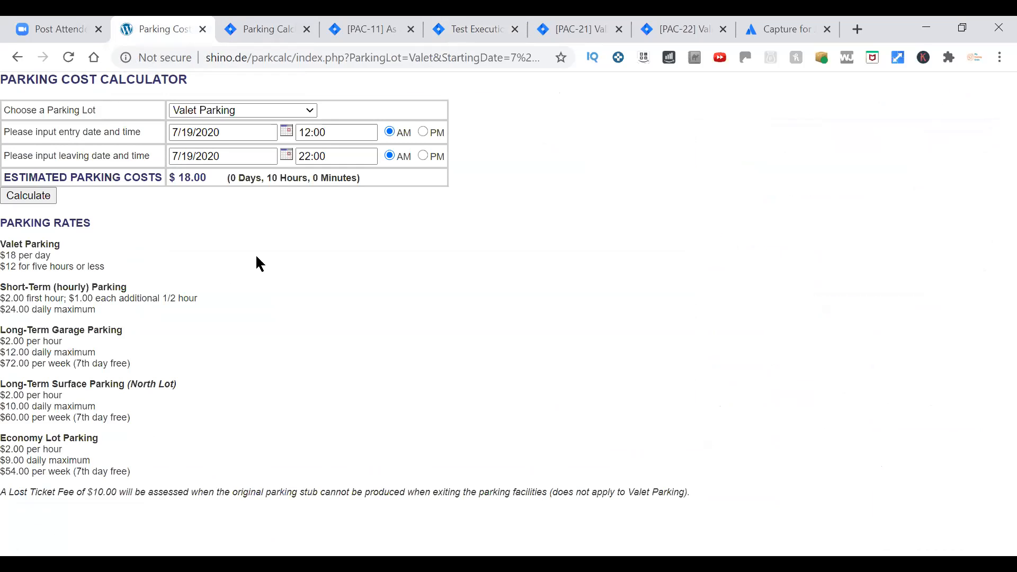
{"action": "key", "text": "ctrl+5"}
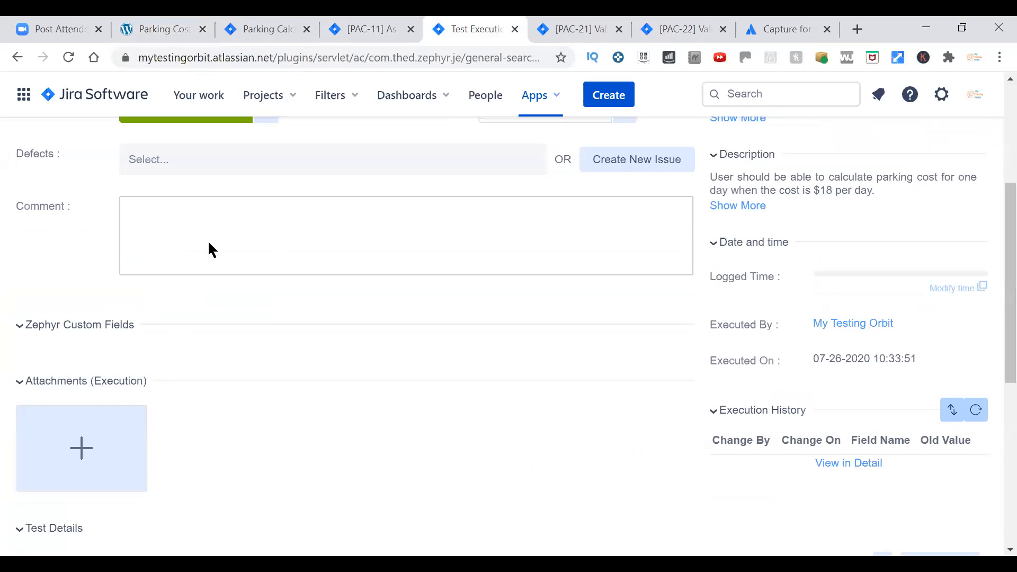
{"action": "left_click", "coordinate": [185, 30]}
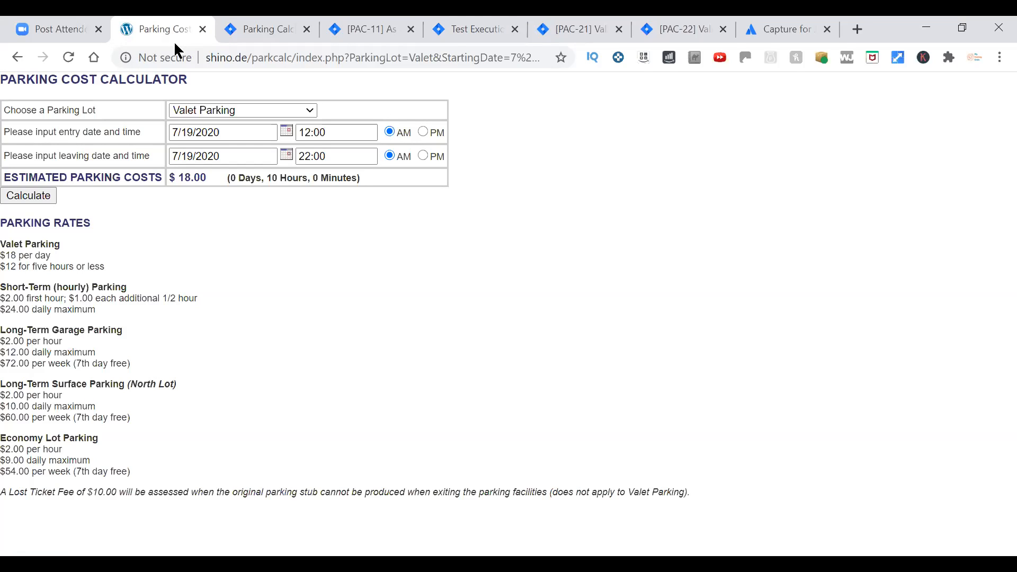
{"action": "left_click", "coordinate": [136, 564]}
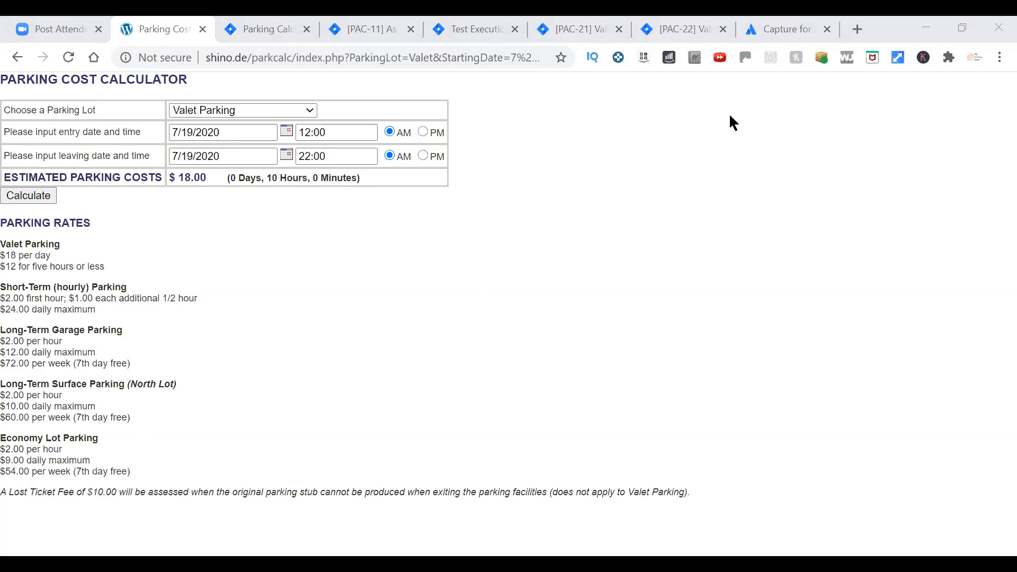
{"action": "key", "text": "ctrl+5"}
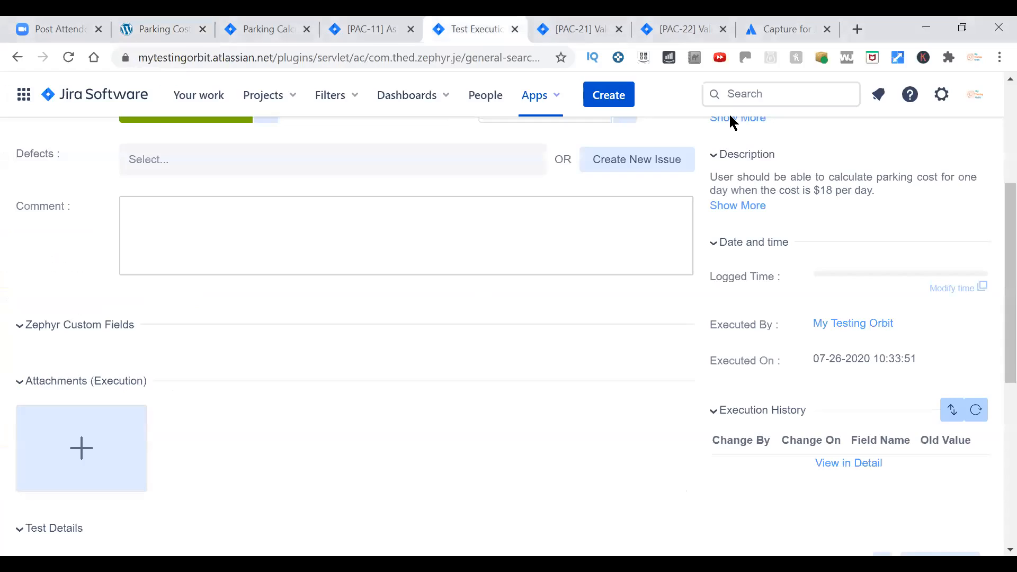
{"action": "left_click", "coordinate": [75, 457]}
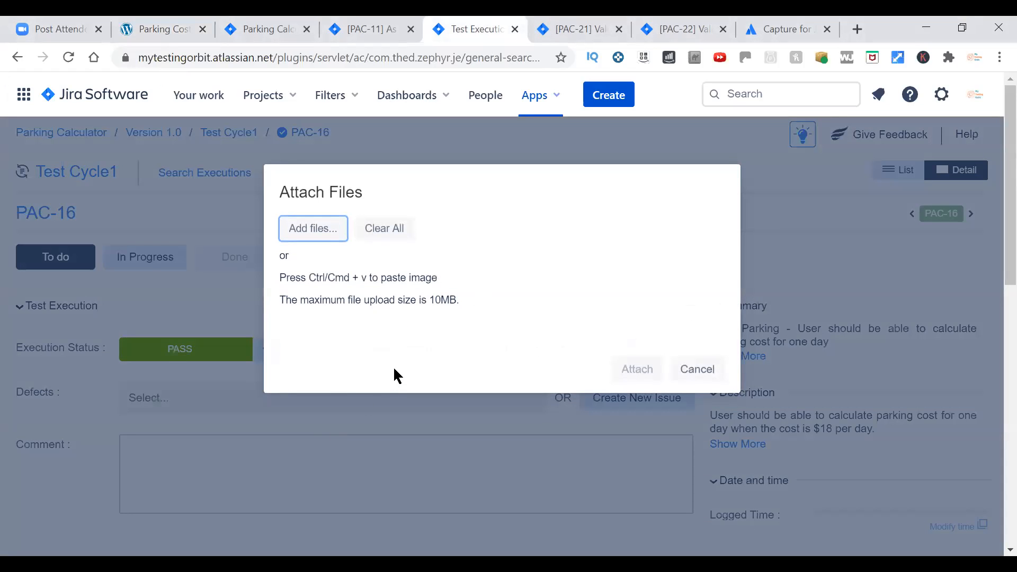
{"action": "left_click", "coordinate": [697, 367]}
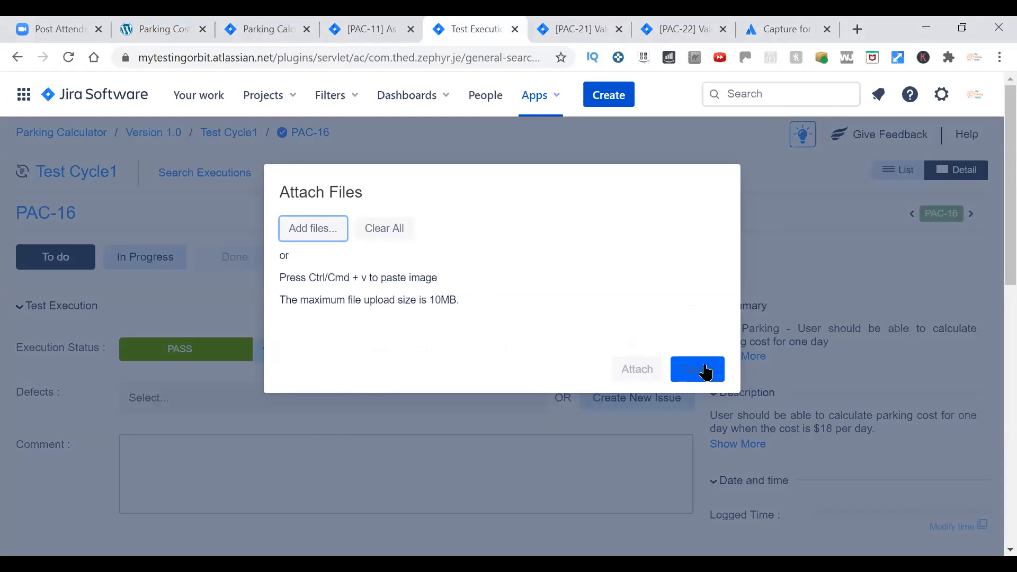
Attach the screenshot Capture.PNG from the Desktop to the PAC-16 execution.
{"action": "scroll", "coordinate": [443, 461], "scroll_direction": "down", "scroll_amount": 3}
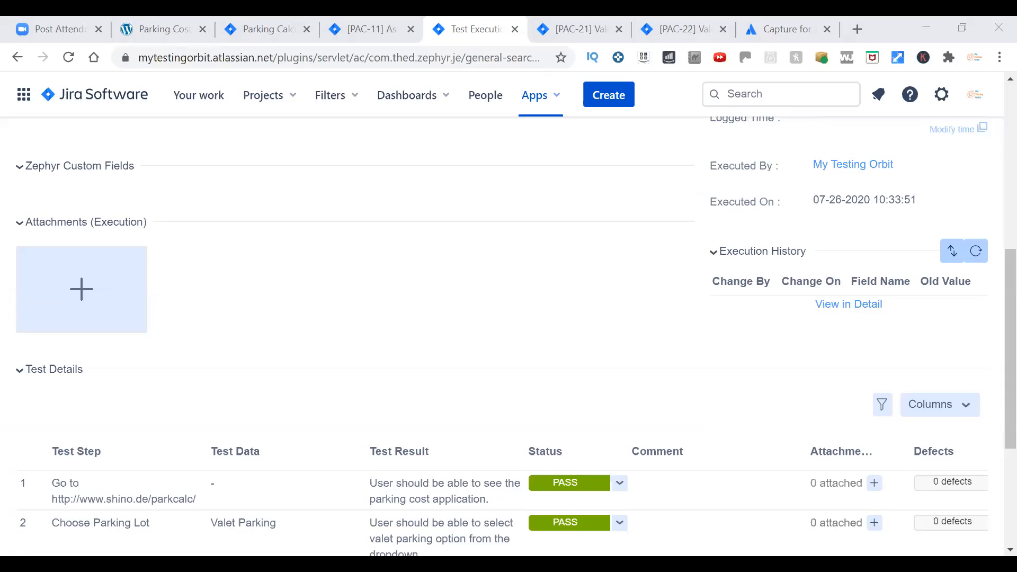
{"action": "left_click", "coordinate": [79, 289]}
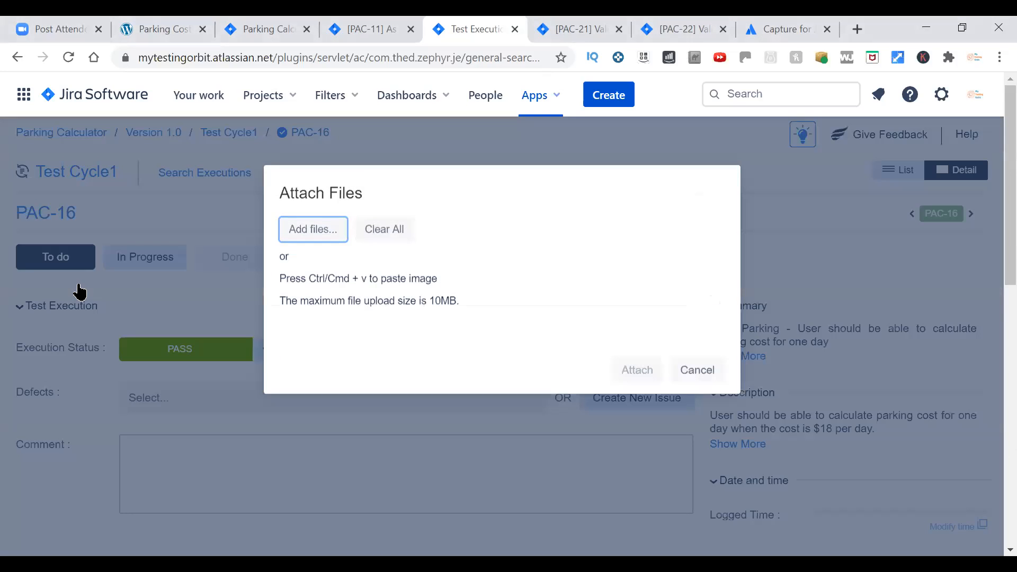
{"action": "left_click", "coordinate": [324, 229]}
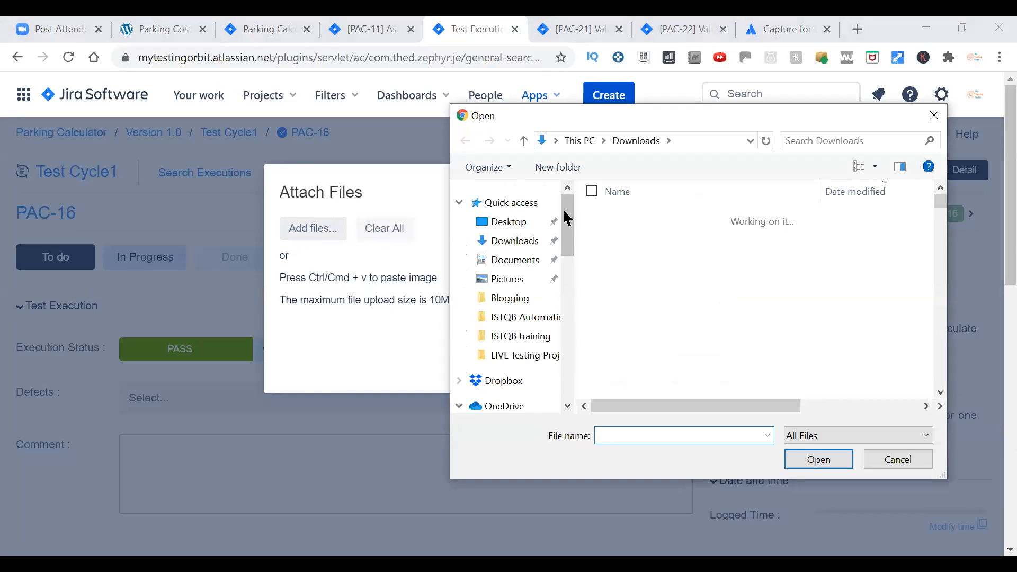
{"action": "left_click", "coordinate": [510, 221]}
{"action": "double_click", "coordinate": [630, 216]}
{"action": "left_click", "coordinate": [638, 421]}
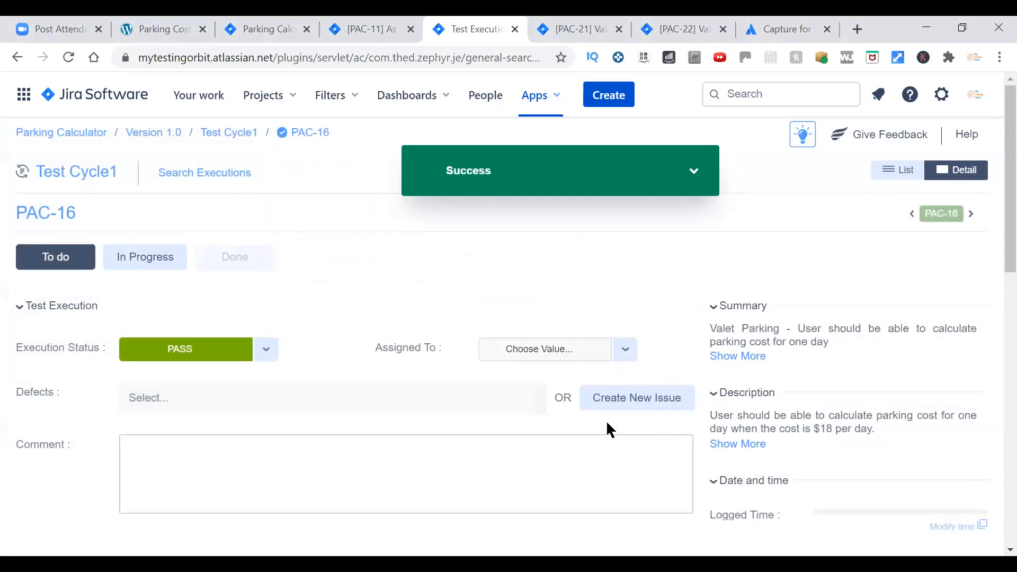
{"action": "scroll", "coordinate": [606, 418], "scroll_direction": "down", "scroll_amount": 5}
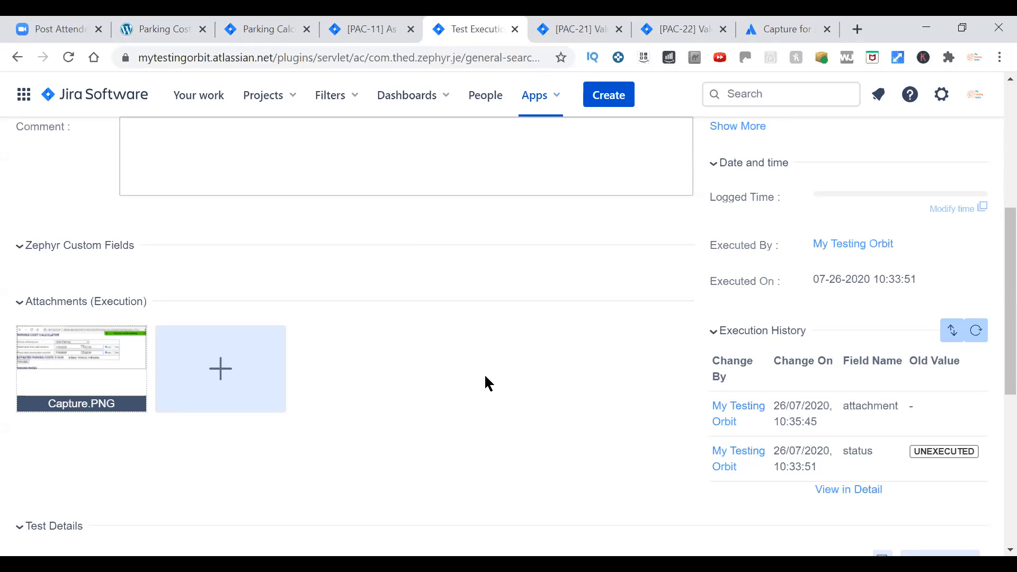
Check the status, test cycle and execution date recorded on the PAC-16 issue, and close its issue and execution pages.
{"action": "scroll", "coordinate": [484, 373], "scroll_direction": "up", "scroll_amount": 6}
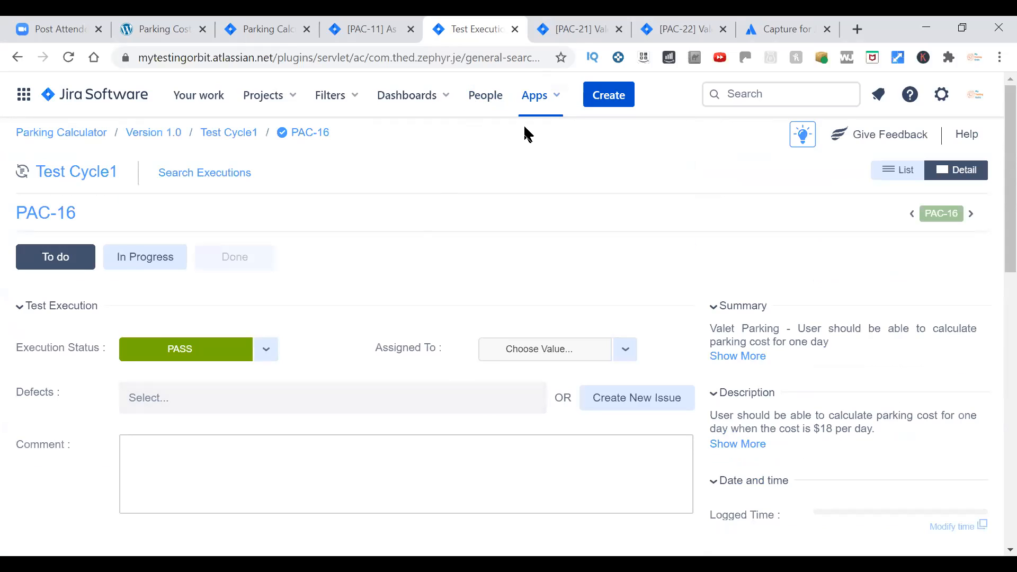
{"action": "key", "text": "ctrl+shift+Tab"}
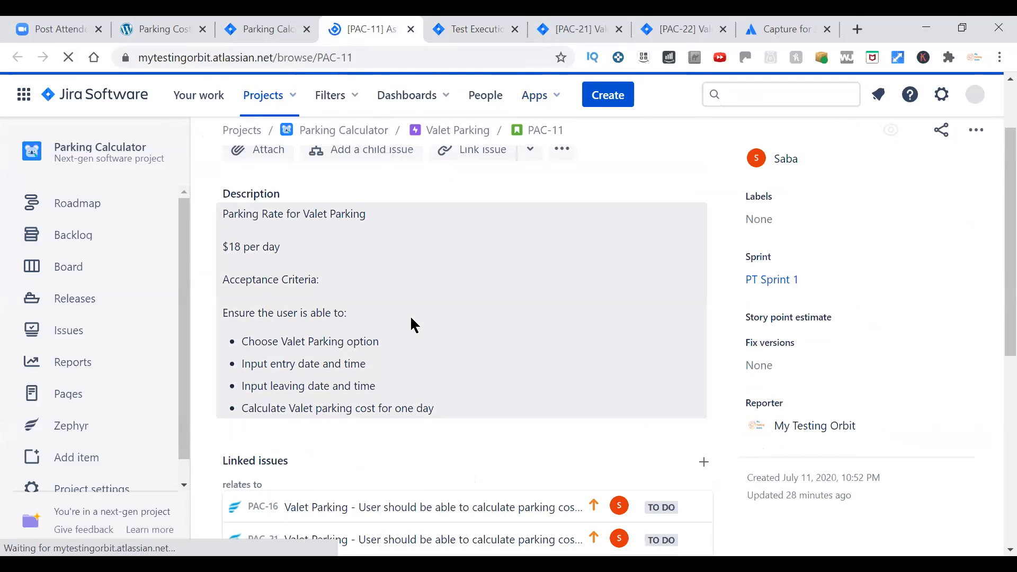
{"action": "scroll", "coordinate": [411, 325], "scroll_direction": "down", "scroll_amount": 5}
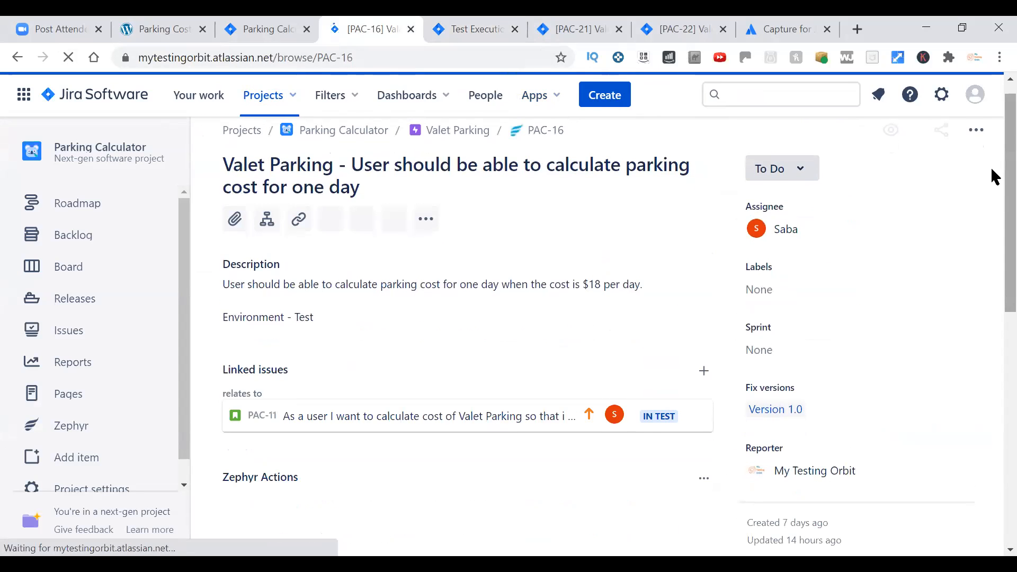
{"action": "scroll", "coordinate": [993, 212], "scroll_direction": "down", "scroll_amount": 5}
{"action": "scroll", "coordinate": [991, 314], "scroll_direction": "down", "scroll_amount": 5}
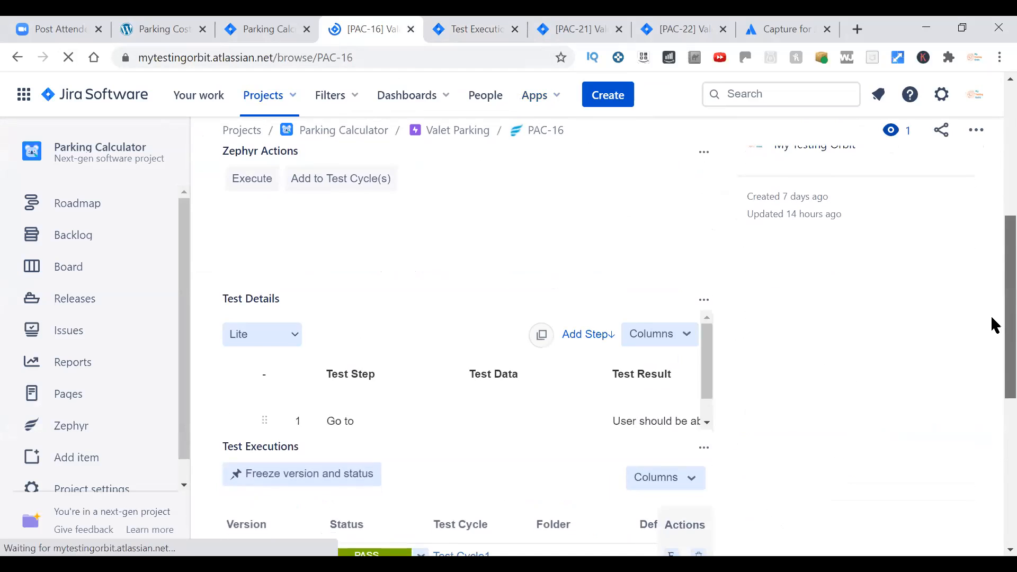
{"action": "scroll", "coordinate": [952, 436], "scroll_direction": "down", "scroll_amount": 7}
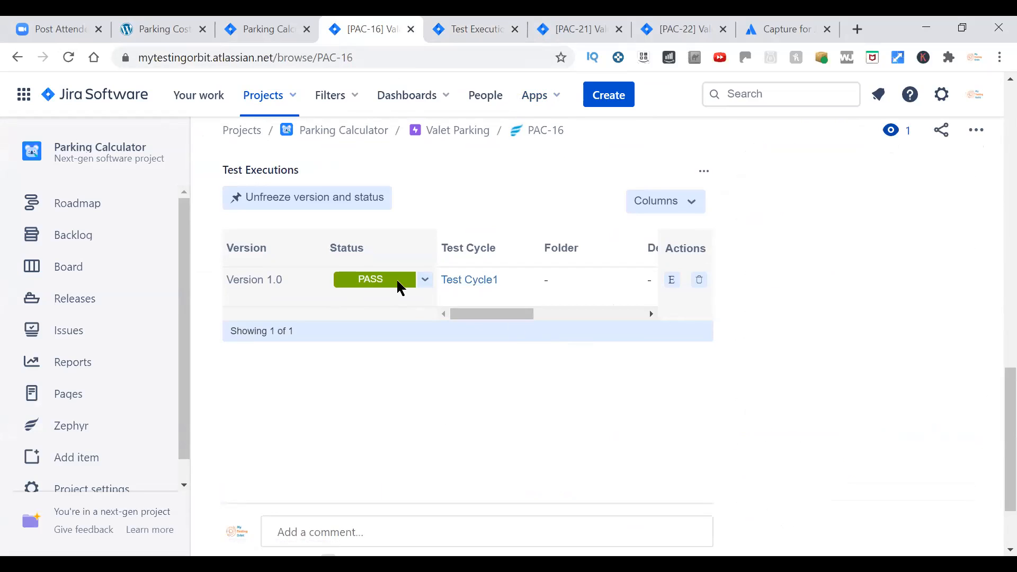
{"action": "left_click_drag", "start_coordinate": [490, 314], "coordinate": [620, 314]}
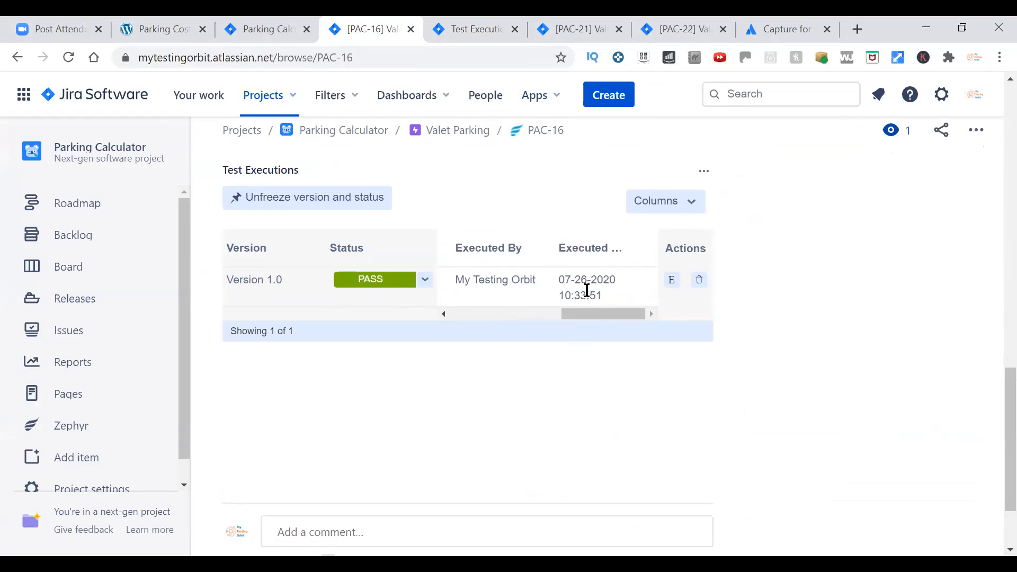
{"action": "left_click_drag", "start_coordinate": [599, 312], "coordinate": [477, 332]}
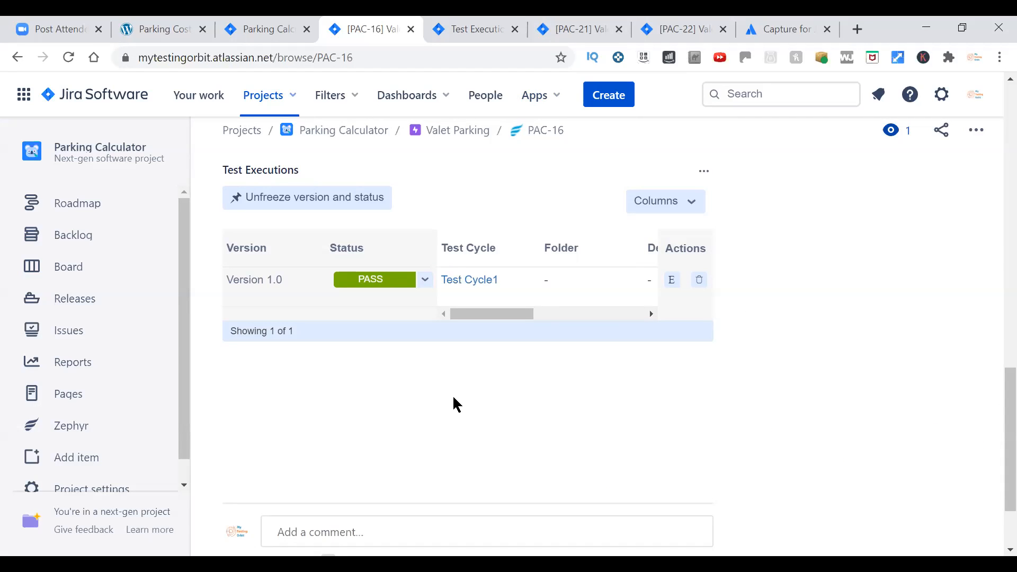
{"action": "scroll", "coordinate": [454, 398], "scroll_direction": "up", "scroll_amount": 8}
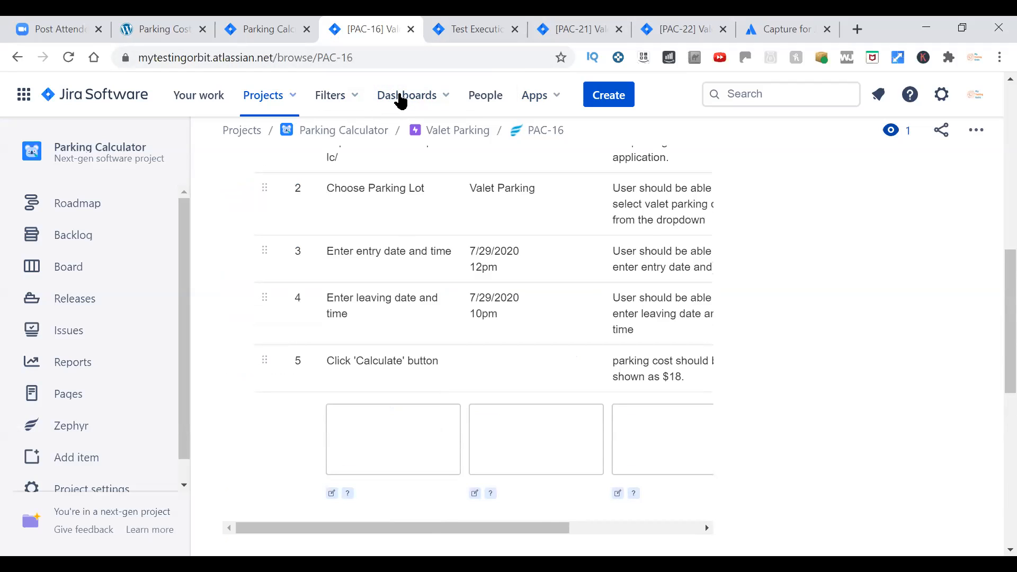
{"action": "key", "text": "ctrl+w"}
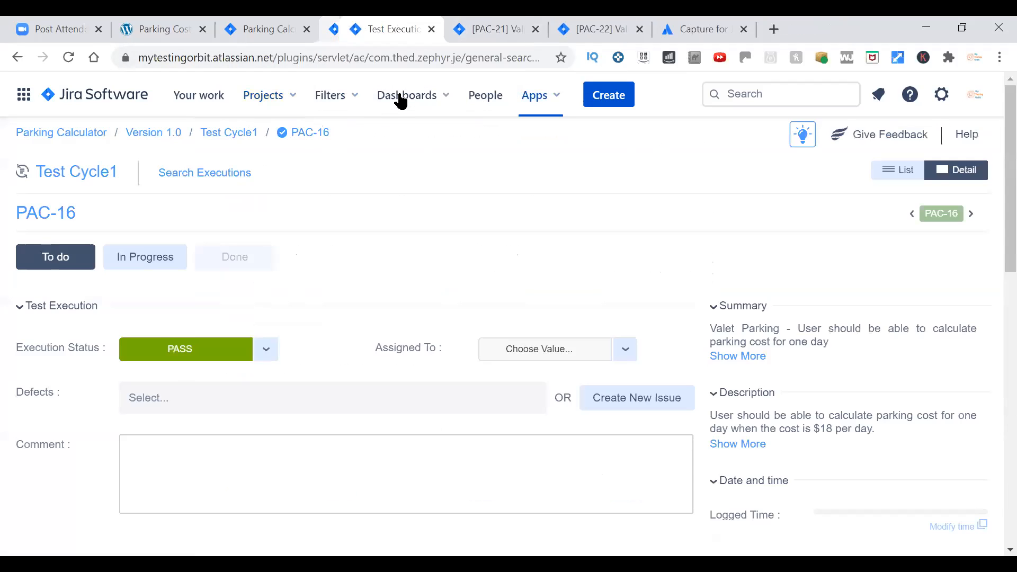
{"action": "key", "text": "ctrl+w"}
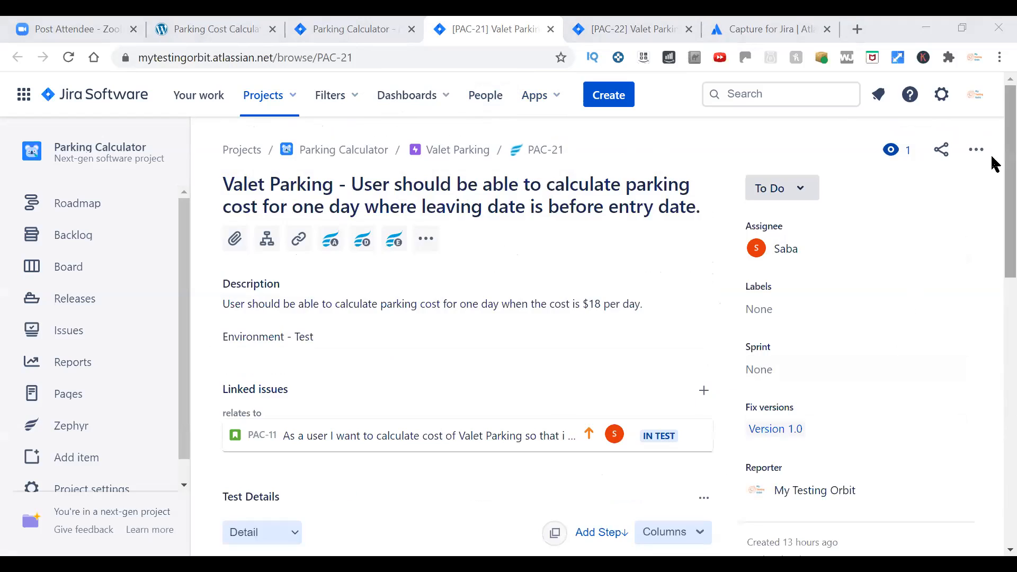
Review the steps, test data and expected results of PAC-21, the Valet Parking case with leaving date before entry date.
{"action": "scroll", "coordinate": [993, 162], "scroll_direction": "down", "scroll_amount": 5}
{"action": "scroll", "coordinate": [995, 255], "scroll_direction": "down", "scroll_amount": 3}
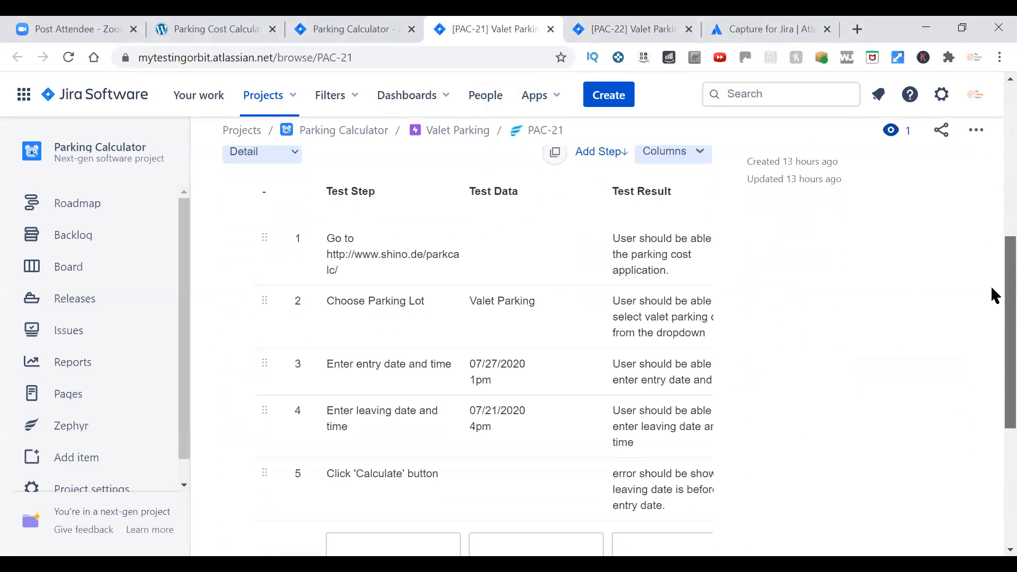
{"action": "scroll", "coordinate": [994, 281], "scroll_direction": "up", "scroll_amount": 4}
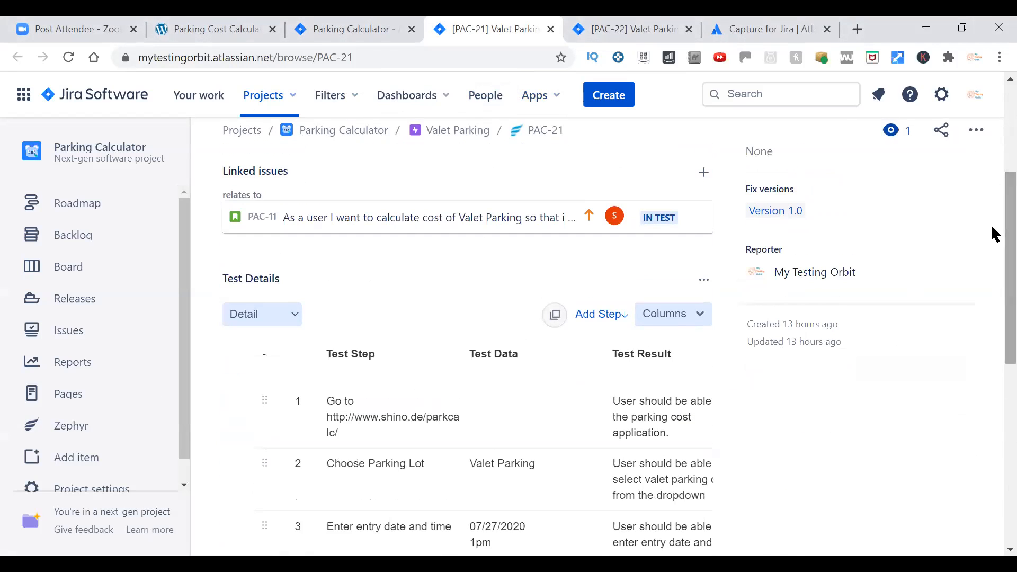
{"action": "scroll", "coordinate": [443, 369], "scroll_direction": "up", "scroll_amount": 3}
{"action": "scroll", "coordinate": [365, 352], "scroll_direction": "down", "scroll_amount": 6}
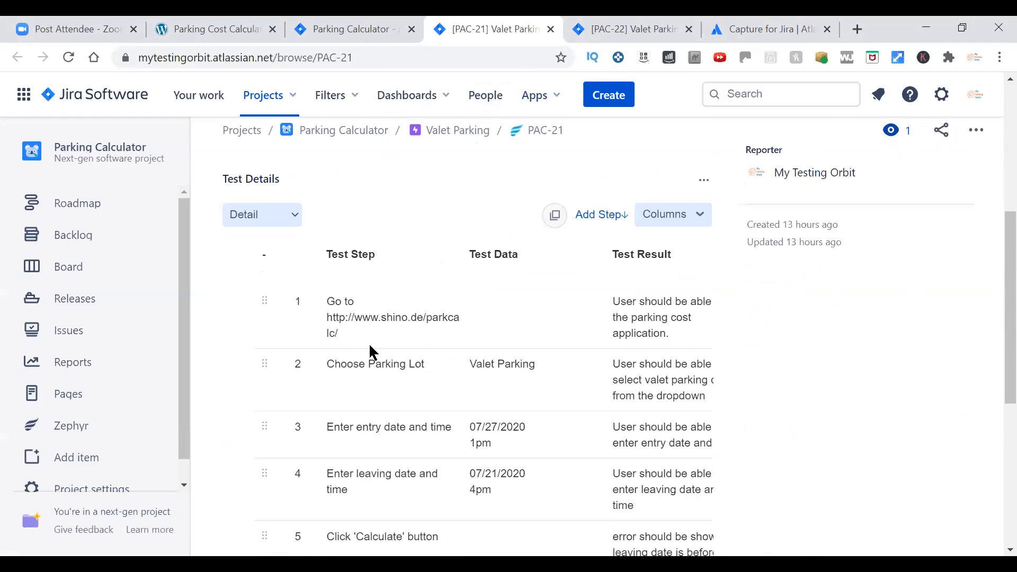
{"action": "scroll", "coordinate": [370, 349], "scroll_direction": "down", "scroll_amount": 5}
{"action": "scroll", "coordinate": [371, 346], "scroll_direction": "up", "scroll_amount": 4}
{"action": "scroll", "coordinate": [371, 347], "scroll_direction": "up", "scroll_amount": 3}
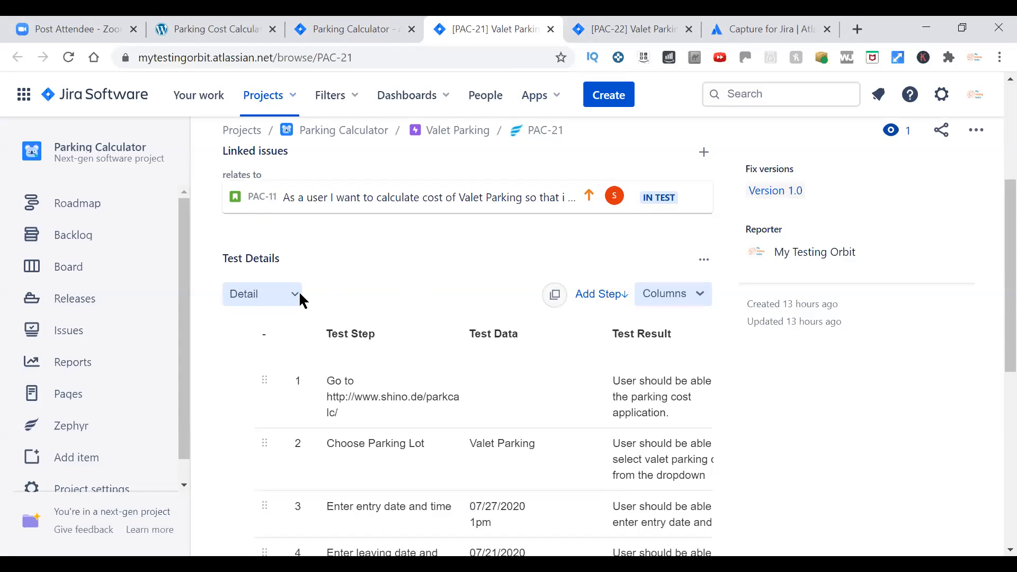
{"action": "scroll", "coordinate": [367, 364], "scroll_direction": "up", "scroll_amount": 5}
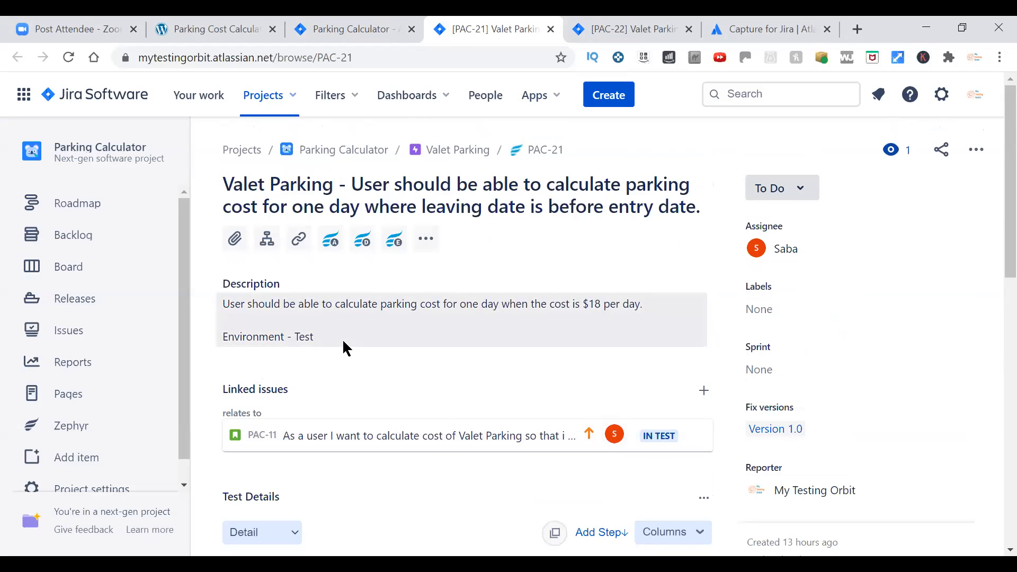
Display the Zephyr Actions section on the PAC-21 issue.
{"action": "left_click", "coordinate": [330, 243]}
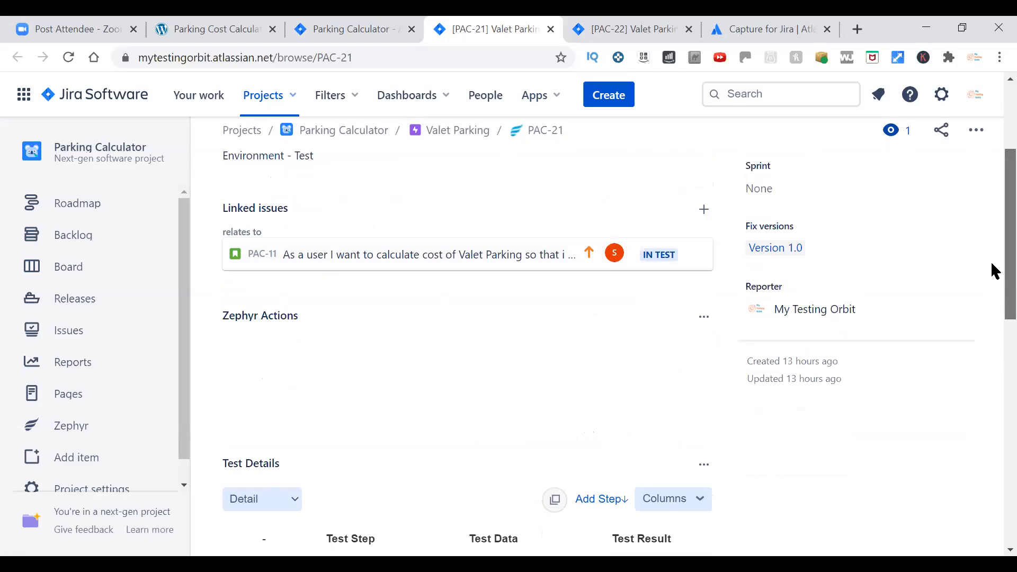
{"action": "scroll", "coordinate": [993, 297], "scroll_direction": "down", "scroll_amount": 3}
{"action": "scroll", "coordinate": [993, 370], "scroll_direction": "down", "scroll_amount": 4}
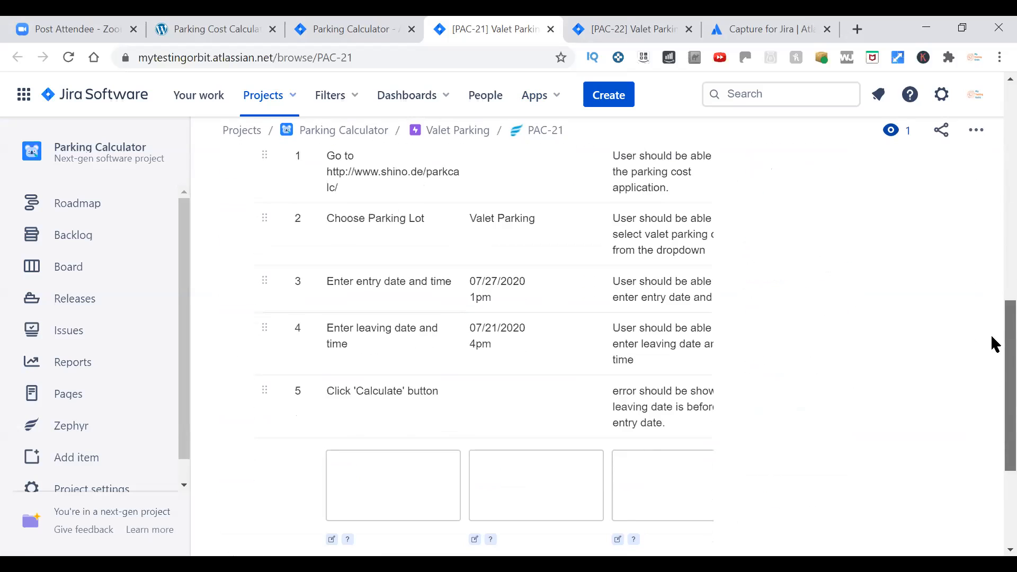
Look through the PAC-21 issue for its Zephyr Actions options and reload the page.
{"action": "scroll", "coordinate": [723, 375], "scroll_direction": "up", "scroll_amount": 5}
{"action": "scroll", "coordinate": [256, 305], "scroll_direction": "up", "scroll_amount": 5}
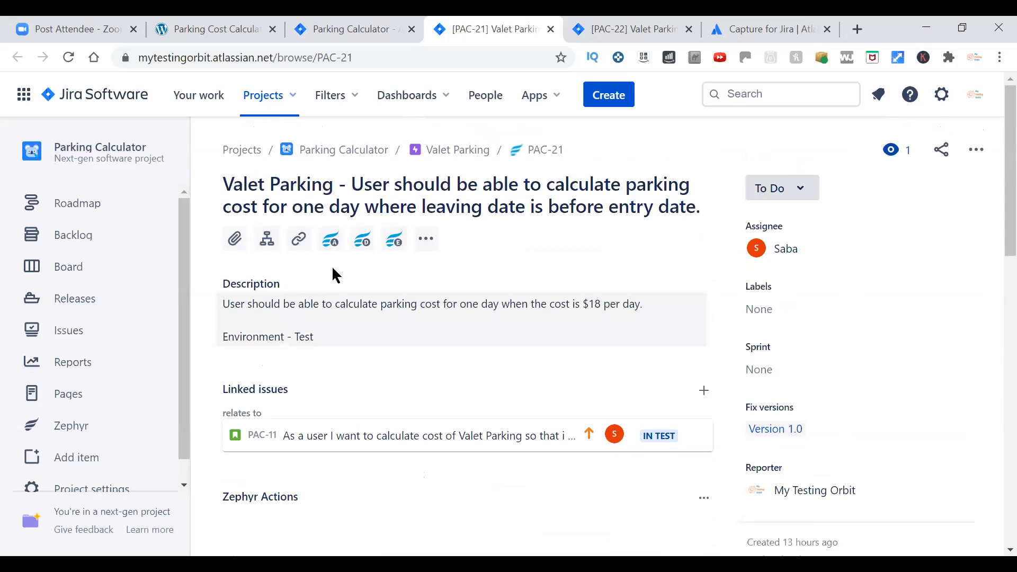
{"action": "scroll", "coordinate": [907, 258], "scroll_direction": "down", "scroll_amount": 12}
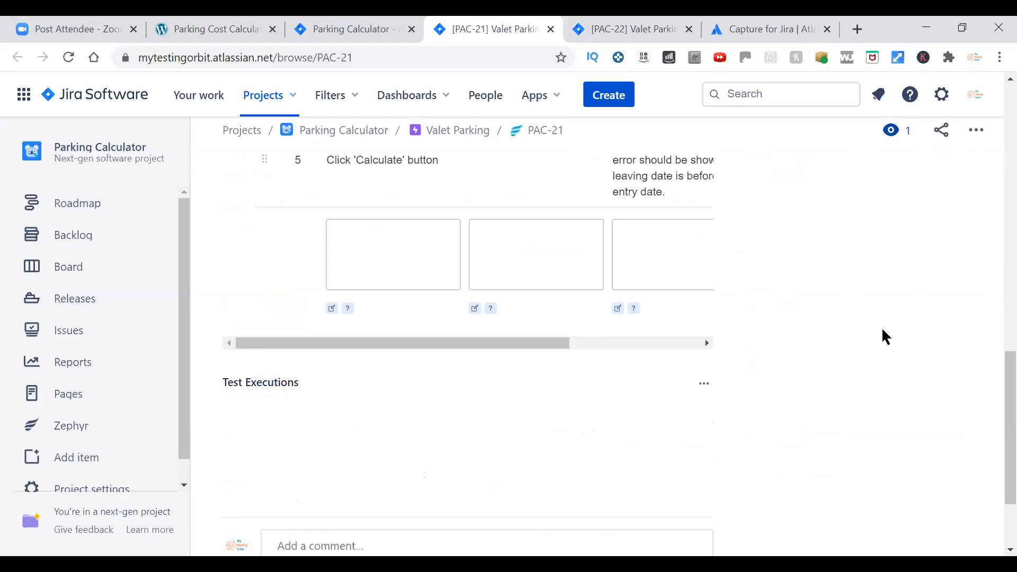
{"action": "scroll", "coordinate": [883, 336], "scroll_direction": "up", "scroll_amount": 5}
{"action": "scroll", "coordinate": [883, 336], "scroll_direction": "up", "scroll_amount": 5}
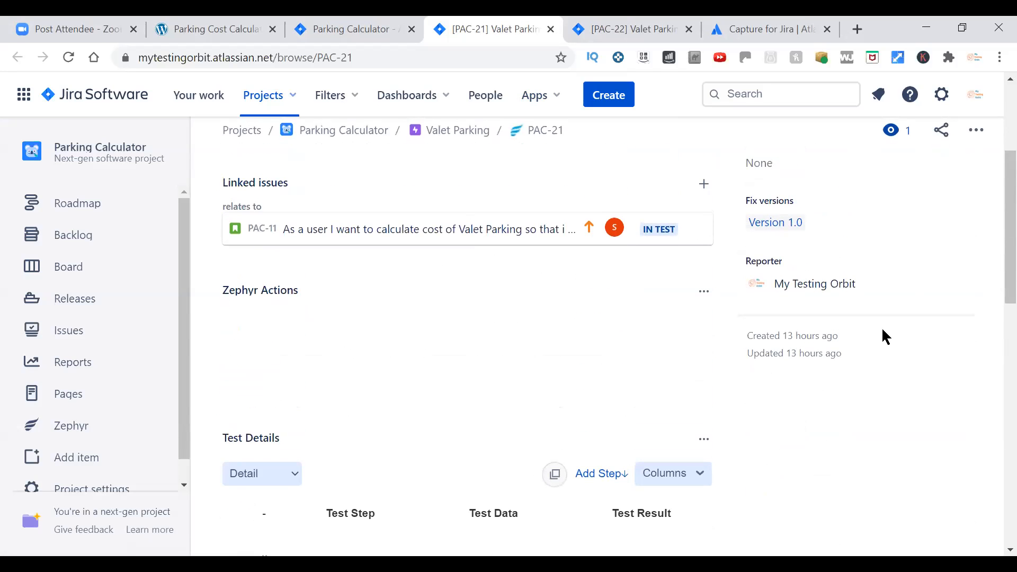
{"action": "left_click", "coordinate": [68, 58]}
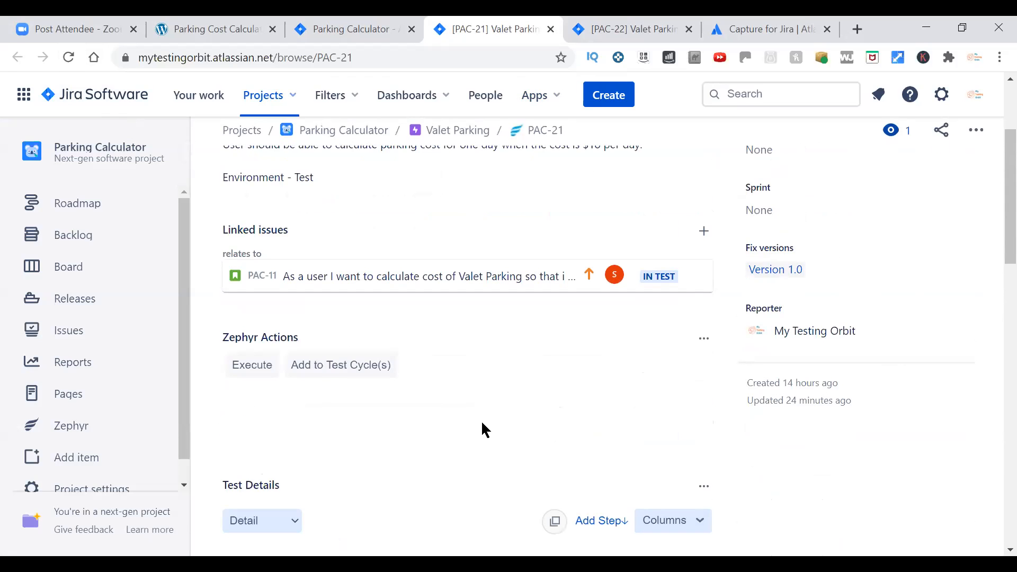
Add the PAC-21 test to Test Cycle1 of Version 1.0.
{"action": "scroll", "coordinate": [407, 527], "scroll_direction": "down", "scroll_amount": 3}
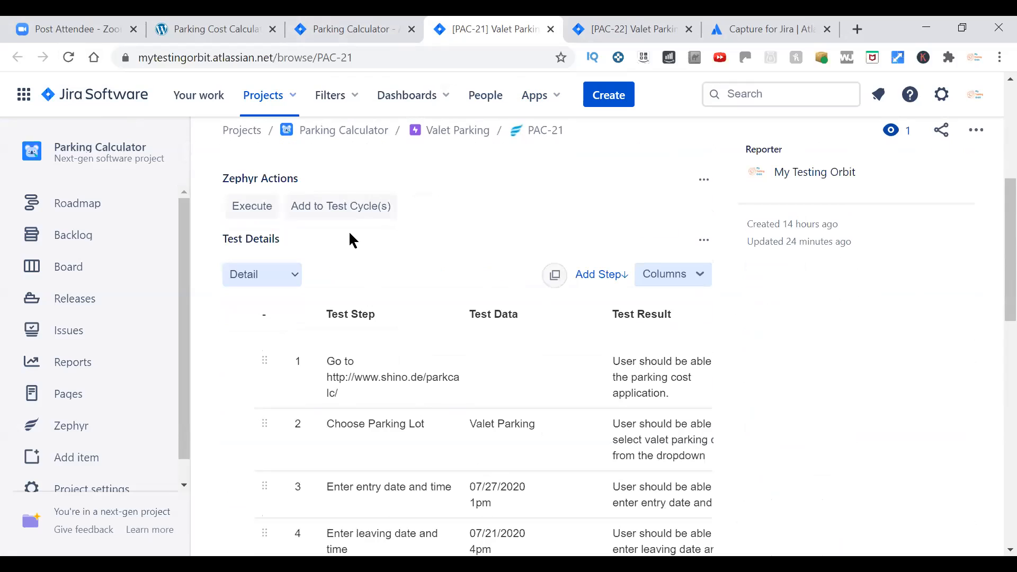
{"action": "left_click", "coordinate": [352, 206]}
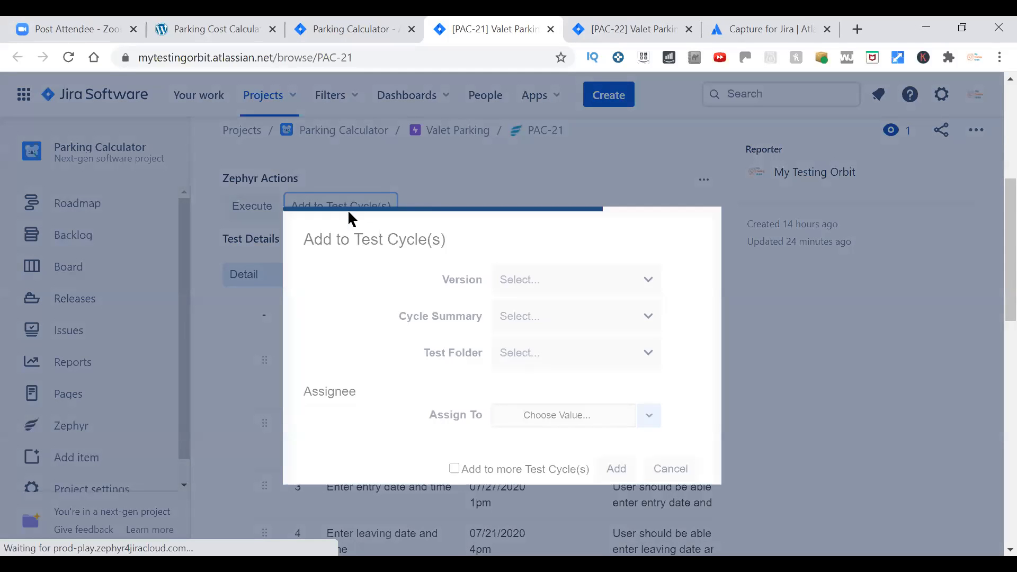
{"action": "left_click", "coordinate": [567, 282]}
{"action": "left_click", "coordinate": [563, 341]}
{"action": "left_click", "coordinate": [576, 322]}
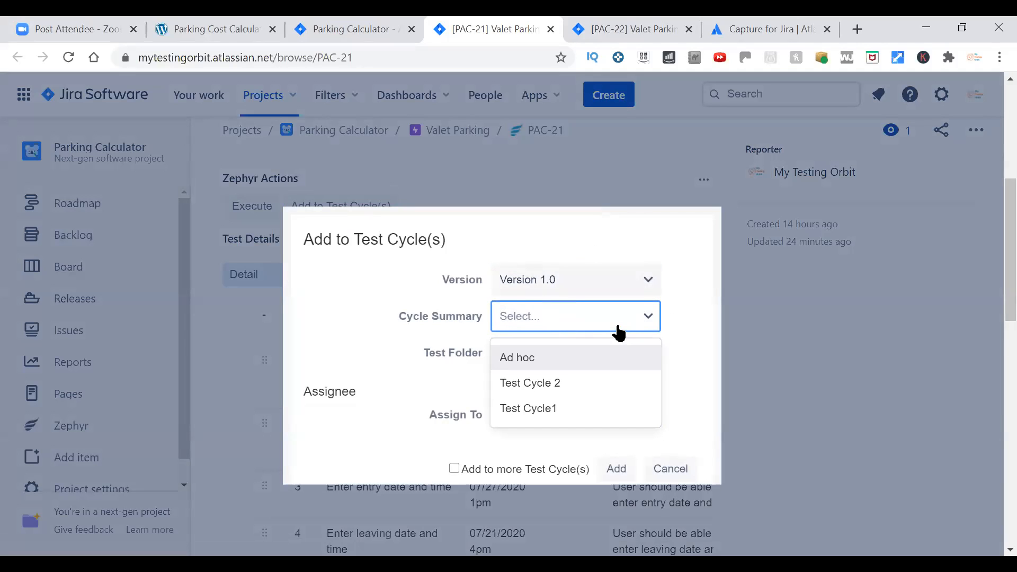
{"action": "left_click", "coordinate": [534, 416]}
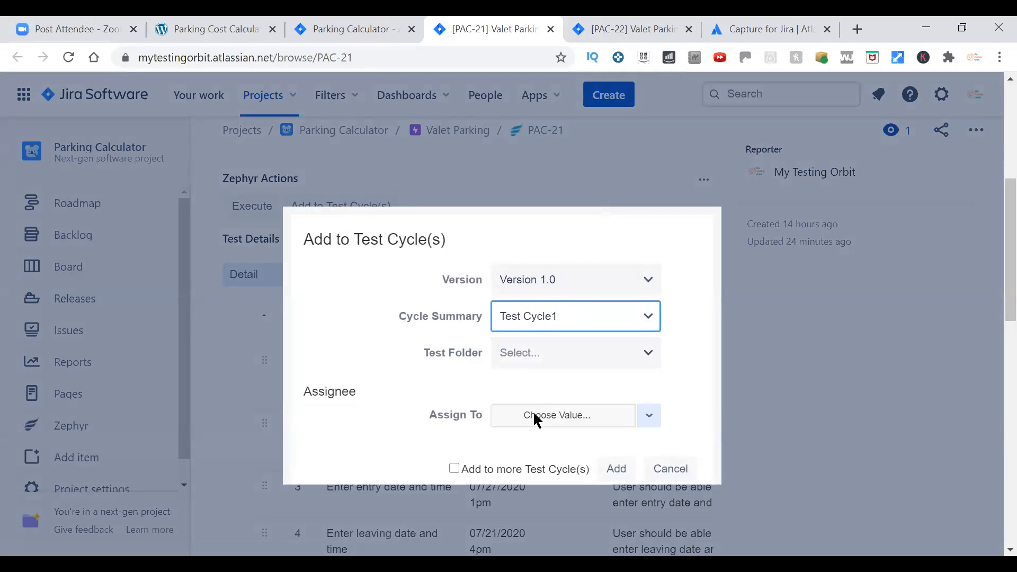
{"action": "left_click", "coordinate": [622, 474]}
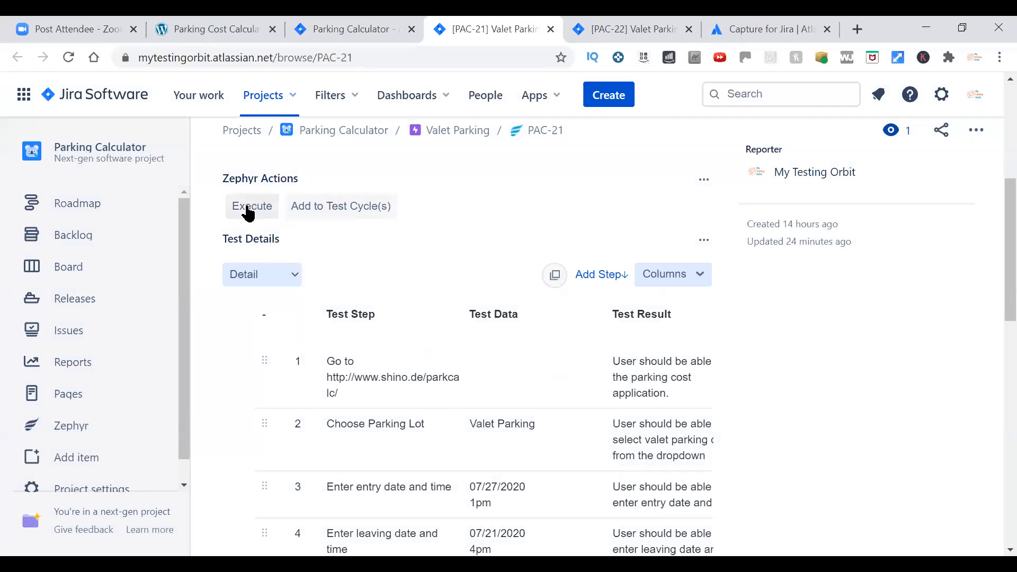
Execute PAC-21 as part of the existing test cycle Test Cycle1 in Version 1.0.
{"action": "left_click", "coordinate": [248, 212]}
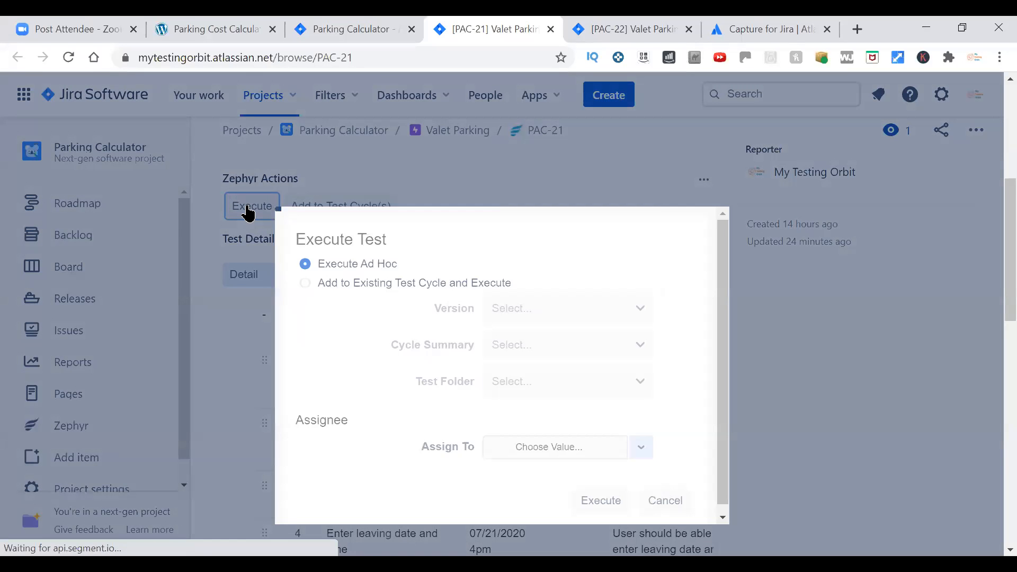
{"action": "left_click", "coordinate": [306, 285]}
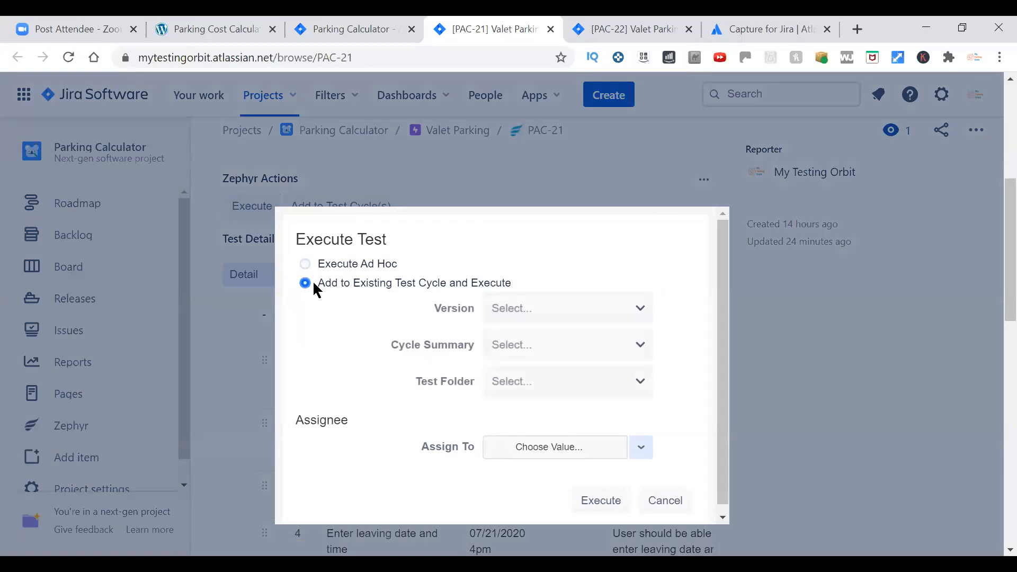
{"action": "left_click", "coordinate": [614, 307]}
{"action": "left_click", "coordinate": [536, 374]}
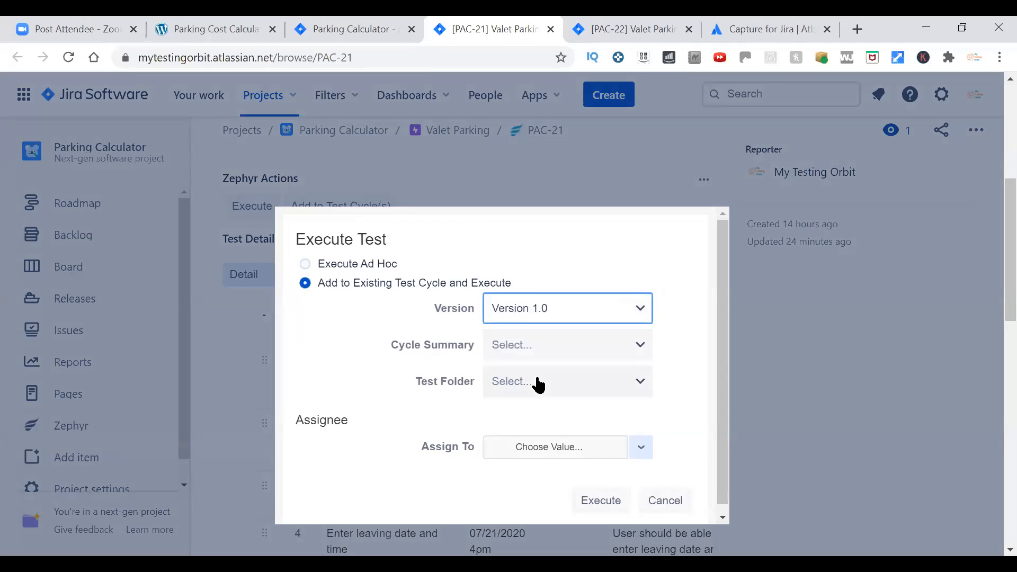
{"action": "left_click", "coordinate": [582, 346]}
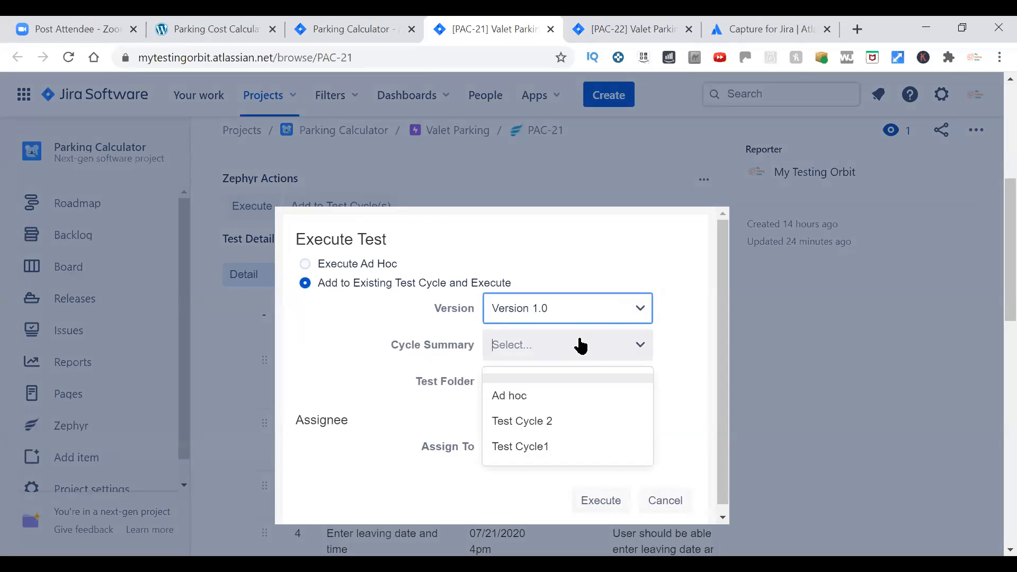
{"action": "left_click", "coordinate": [538, 446]}
{"action": "left_click", "coordinate": [595, 499]}
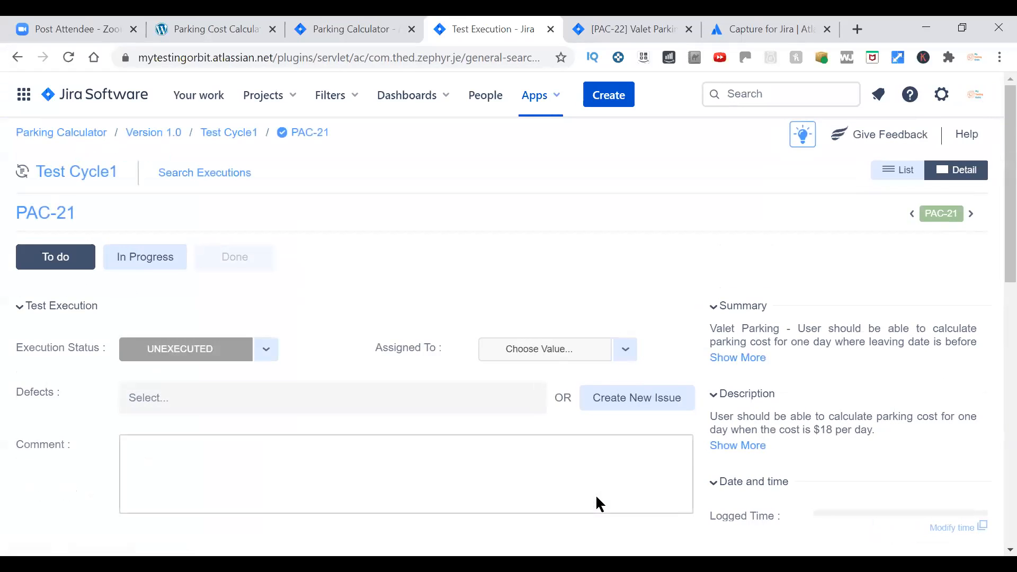
Mark test steps 1 and 2 of the PAC-21 execution, opening the site and choosing the parking lot, as PASS.
{"action": "scroll", "coordinate": [994, 217], "scroll_direction": "down", "scroll_amount": 3}
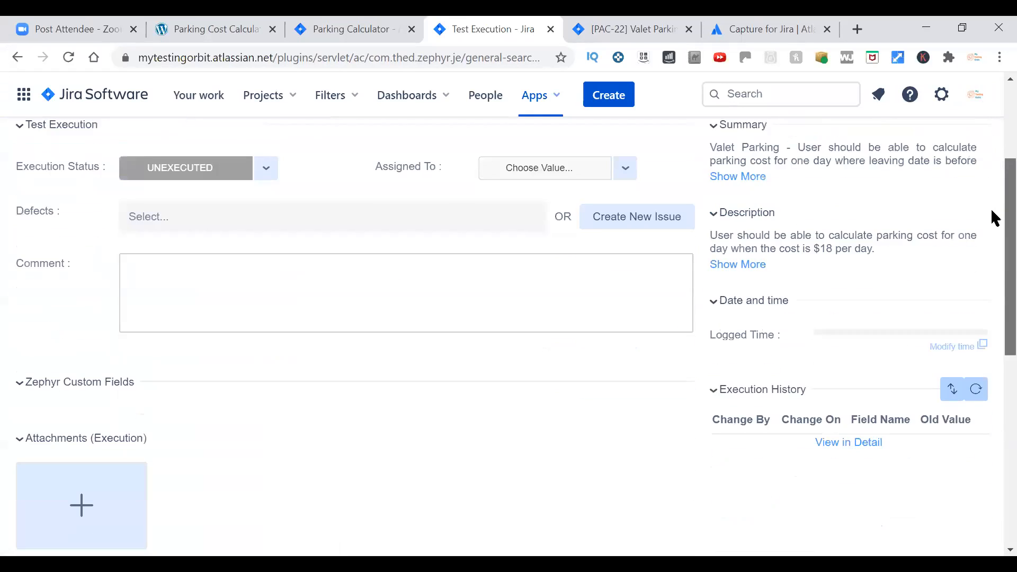
{"action": "scroll", "coordinate": [995, 217], "scroll_direction": "down", "scroll_amount": 5}
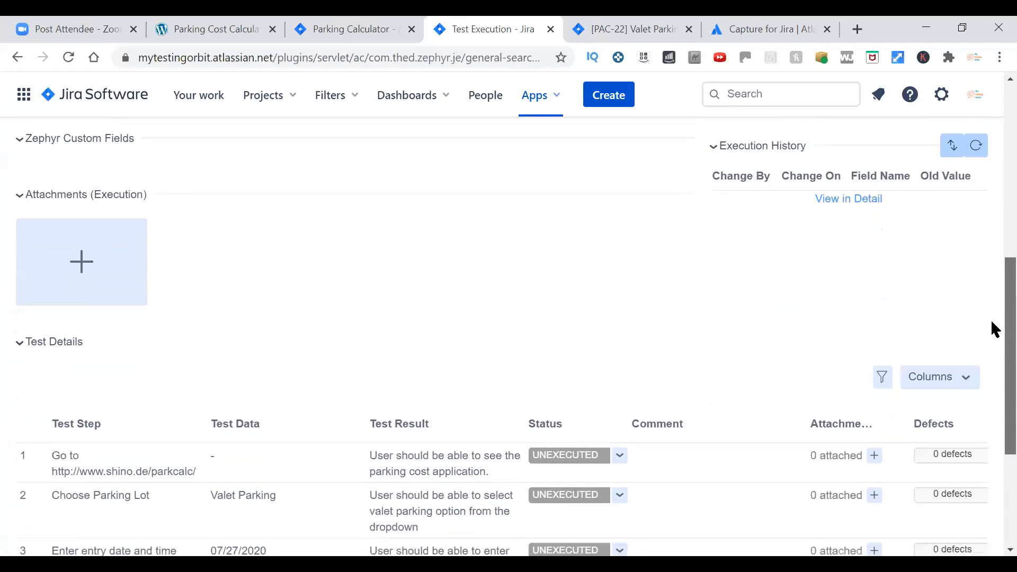
{"action": "scroll", "coordinate": [995, 328], "scroll_direction": "down", "scroll_amount": 4}
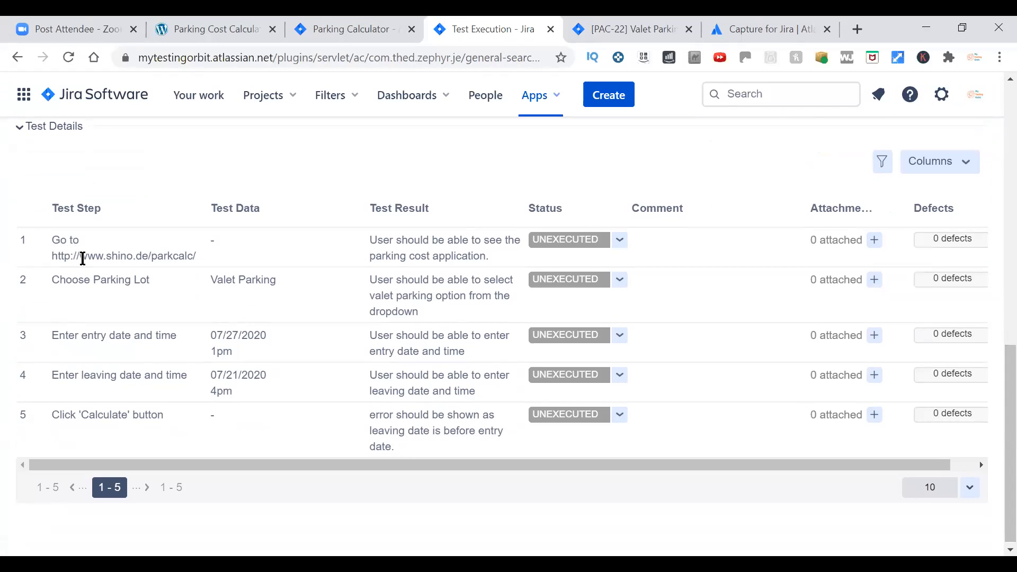
{"action": "left_click", "coordinate": [618, 243]}
{"action": "left_click", "coordinate": [594, 259]}
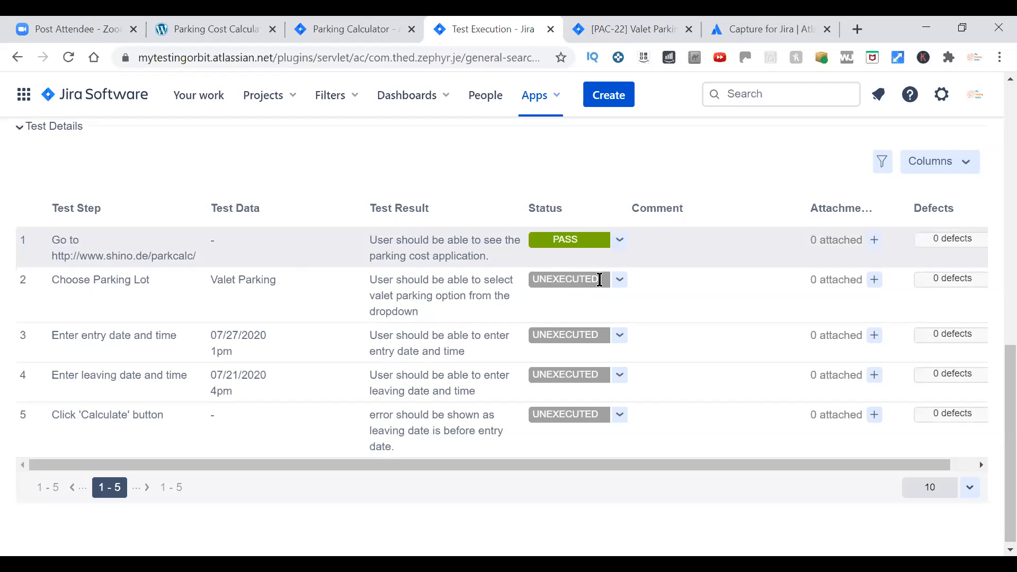
{"action": "left_click", "coordinate": [618, 281]}
{"action": "left_click", "coordinate": [599, 297]}
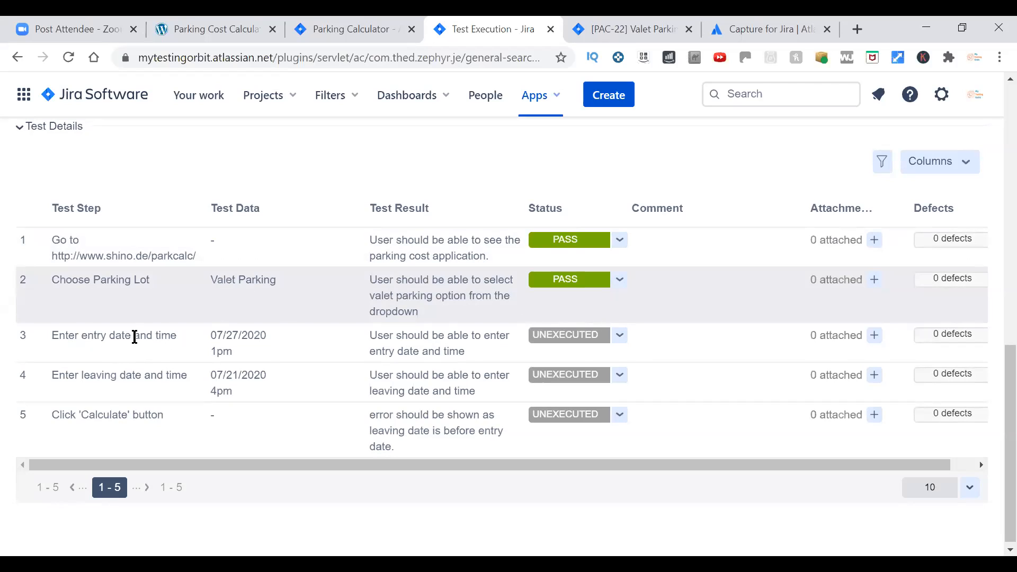
In the parking cost calculator, set the entry date to 7/27/2020 and the entry time to 1:00 PM, following the test data.
{"action": "left_click", "coordinate": [215, 29]}
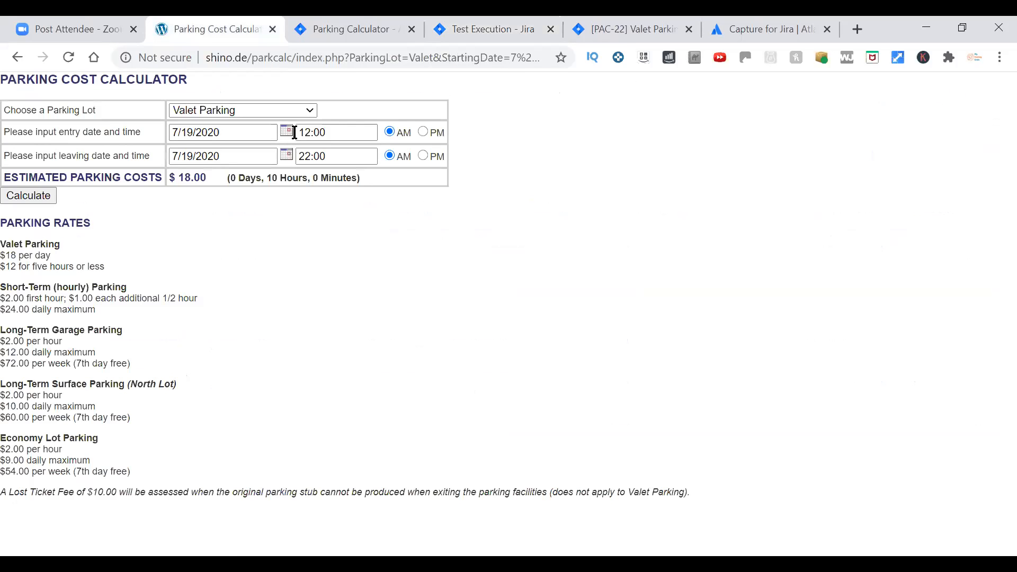
{"action": "left_click", "coordinate": [287, 131]}
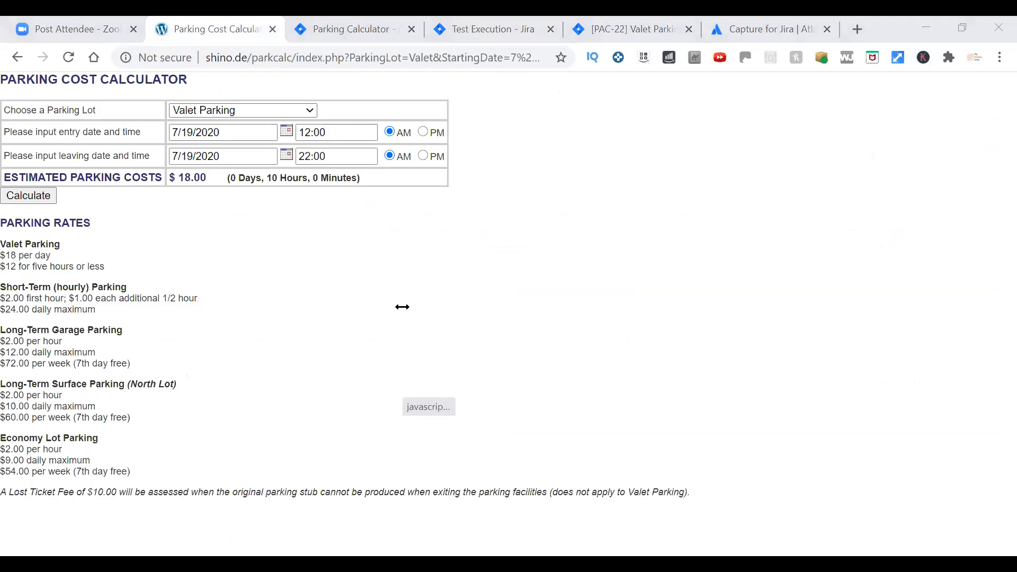
{"action": "left_click", "coordinate": [444, 349]}
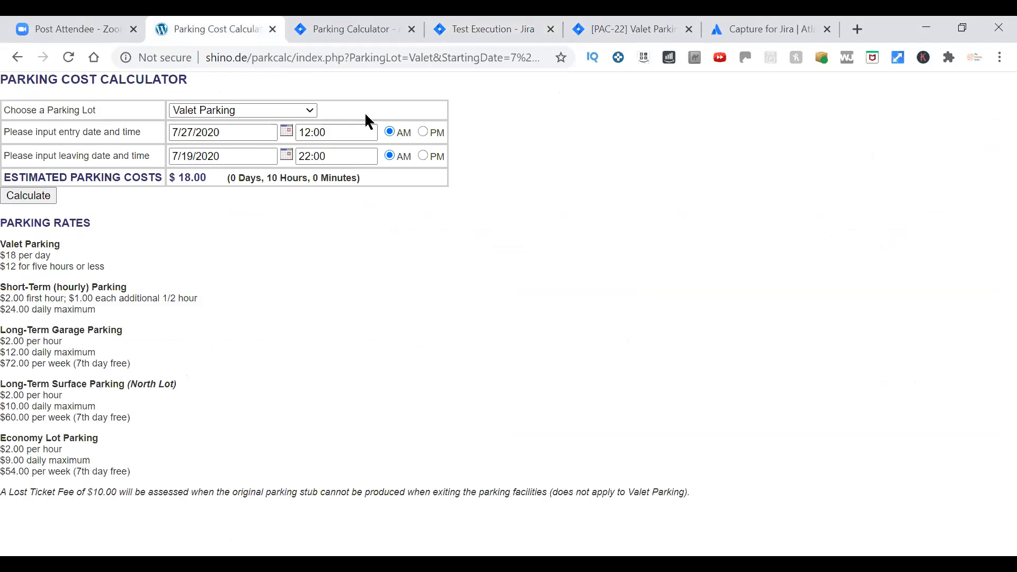
{"action": "left_click", "coordinate": [483, 30]}
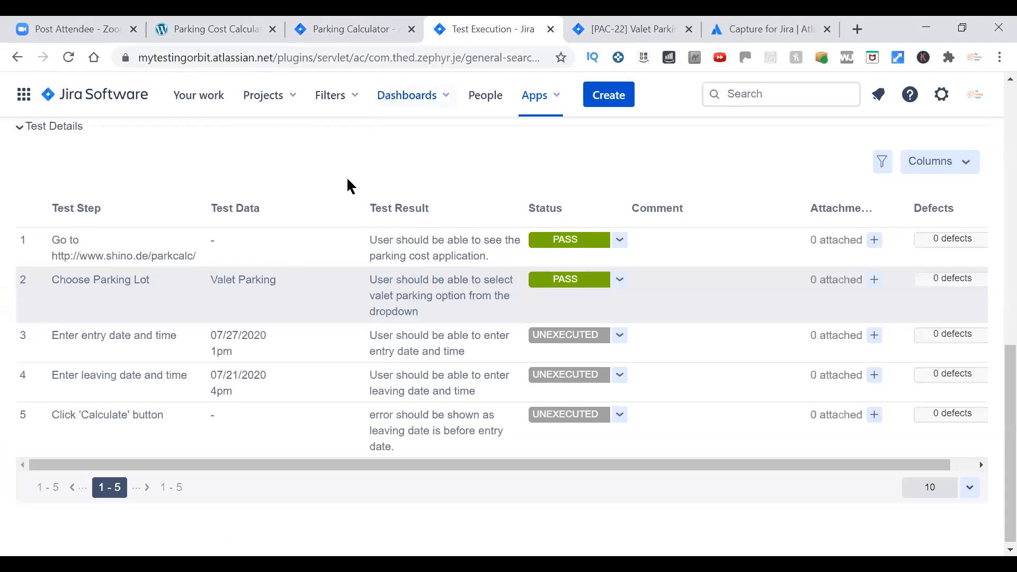
{"action": "left_click", "coordinate": [215, 29]}
{"action": "left_click", "coordinate": [341, 134]}
{"action": "key", "text": "ctrl+a"}
{"action": "type", "text": "1:"}
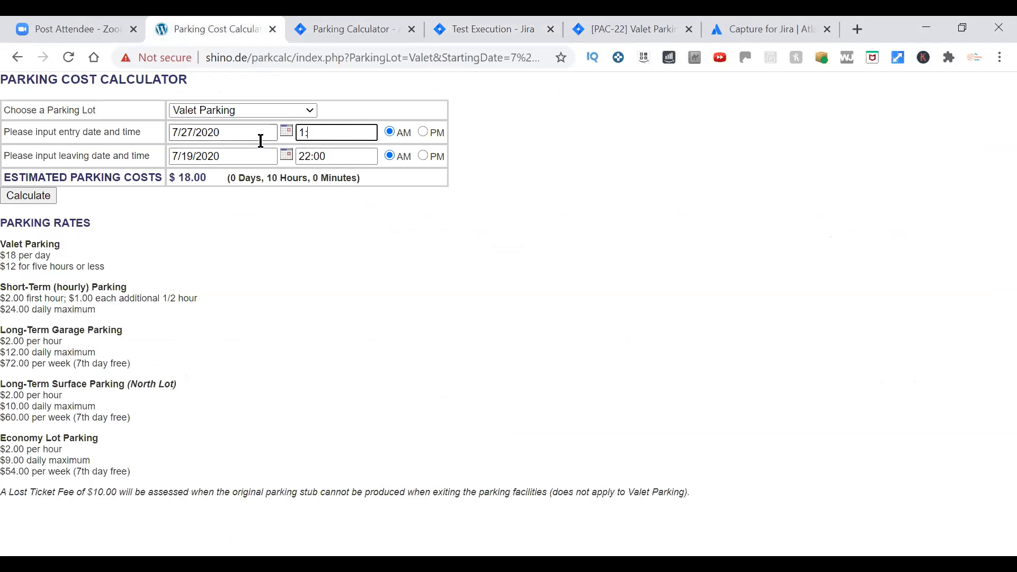
{"action": "left_click", "coordinate": [422, 132]}
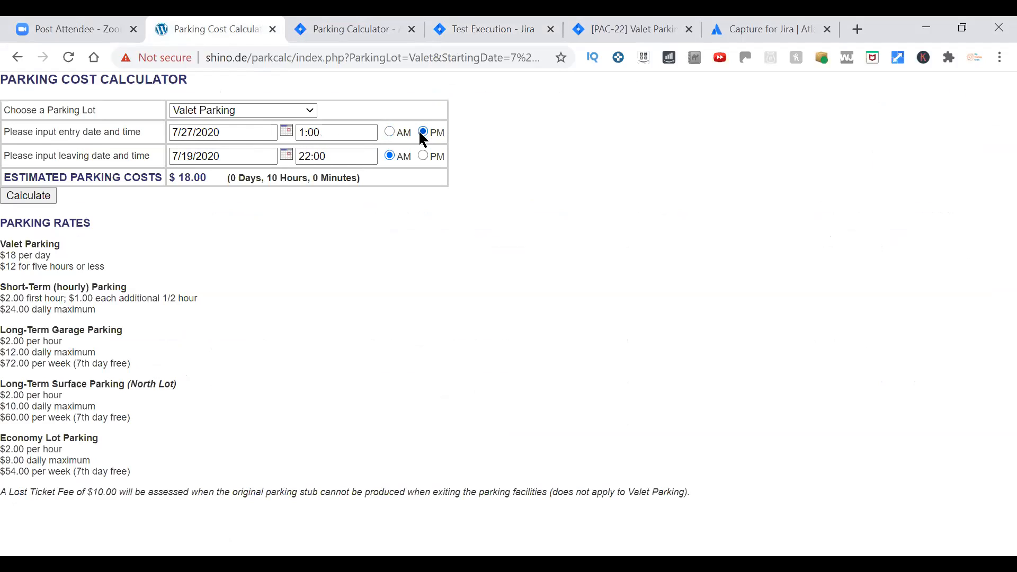
Check the PAC-21 test data and set the calculator's leaving date to 7/21/2020 and leaving time to 4:00 PM.
{"action": "key", "text": "ctrl+Tab"}
{"action": "key", "text": "ctrl+Tab"}
{"action": "left_click", "coordinate": [287, 159]}
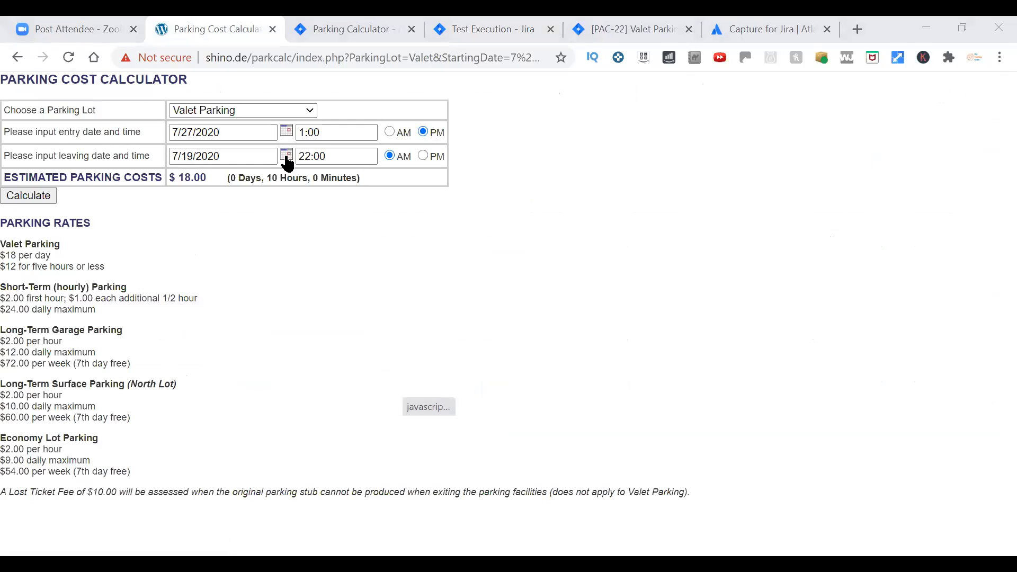
{"action": "left_click", "coordinate": [459, 334]}
{"action": "left_click", "coordinate": [462, 29]}
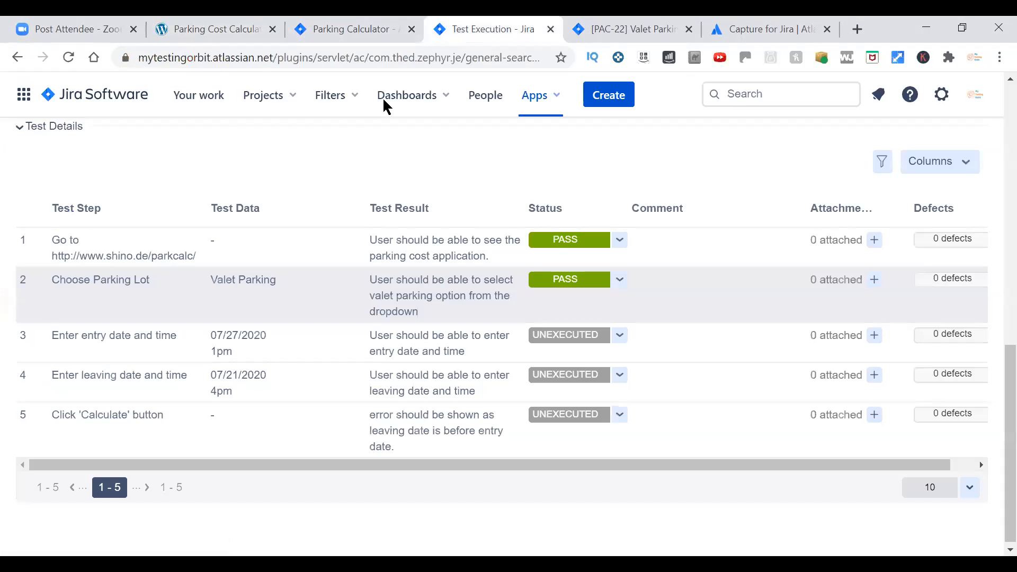
{"action": "left_click", "coordinate": [197, 32]}
{"action": "left_click_drag", "start_coordinate": [330, 157], "coordinate": [228, 161]}
{"action": "type", "text": "4:00"}
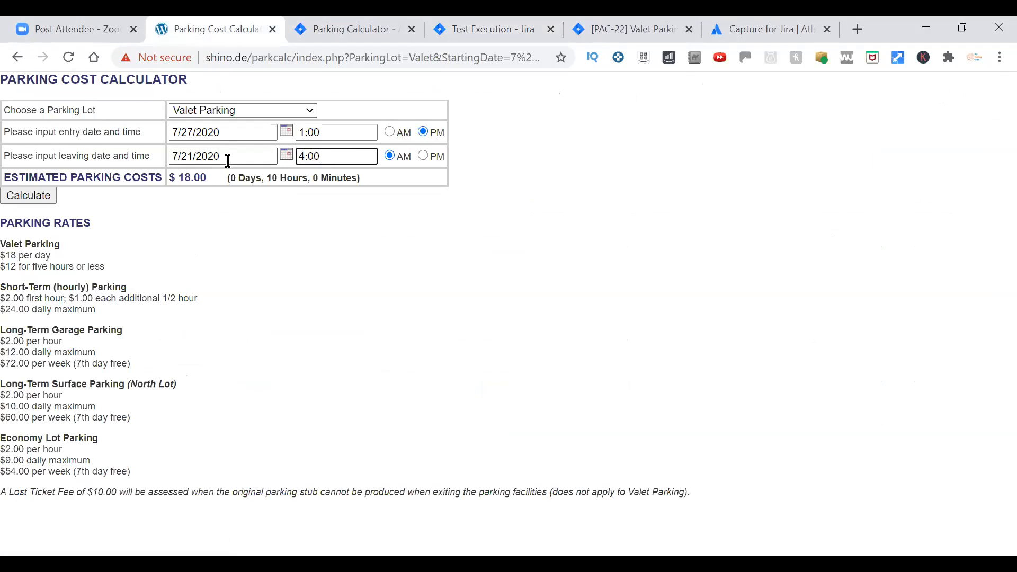
{"action": "left_click", "coordinate": [422, 155]}
Mark test steps 3 and 4 of the PAC-21 execution, entering the entry and leaving date and time, as PASS.
{"action": "key", "text": "ctrl+4"}
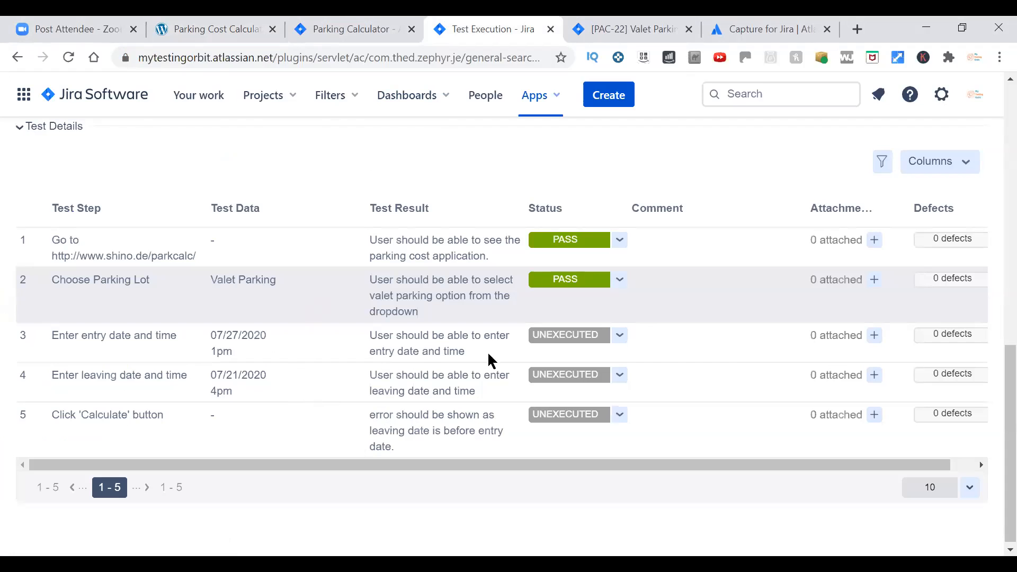
{"action": "left_click", "coordinate": [621, 336]}
{"action": "left_click", "coordinate": [592, 356]}
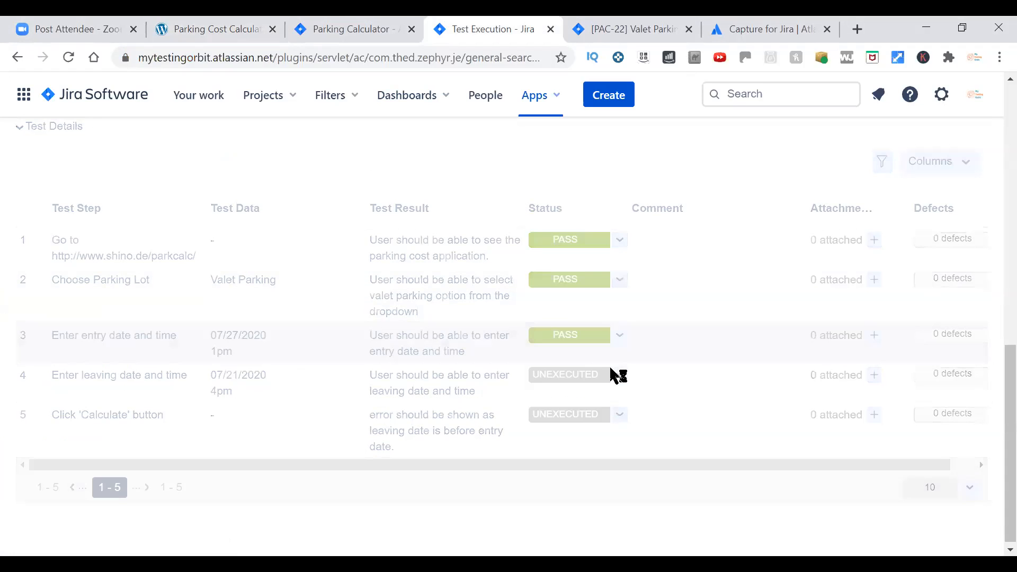
{"action": "left_click", "coordinate": [618, 377]}
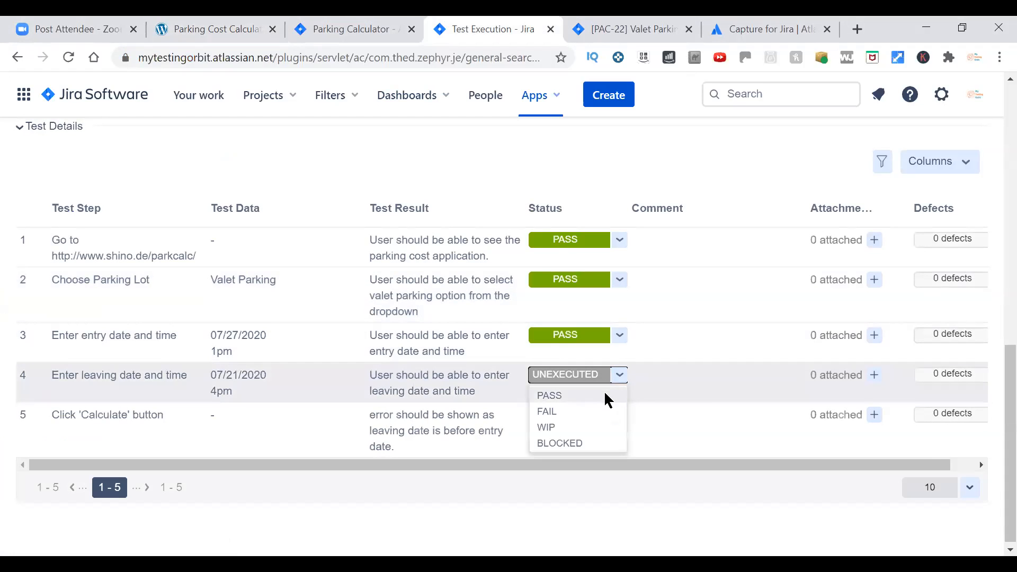
{"action": "left_click", "coordinate": [607, 399]}
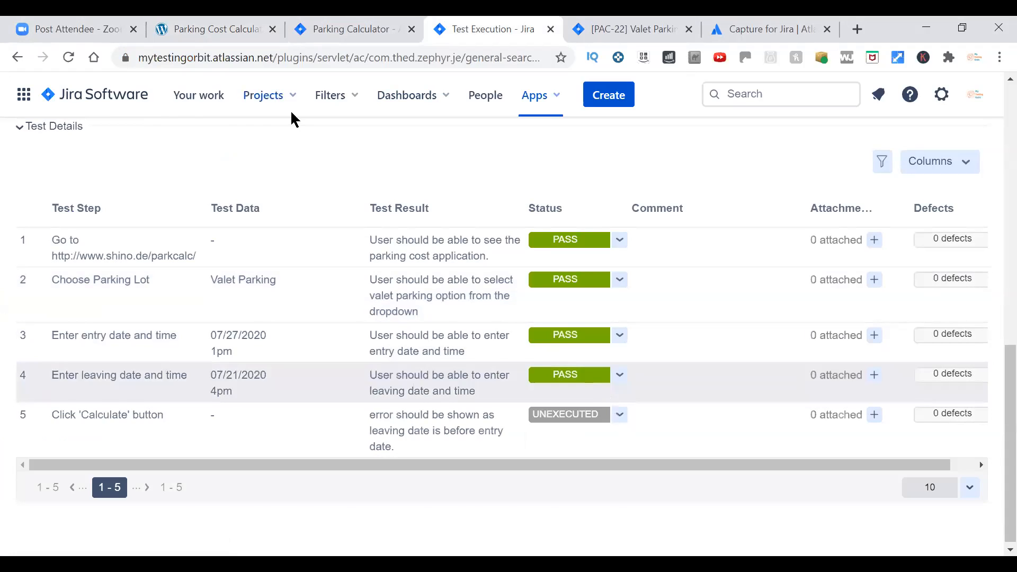
Calculate the valet parking cost for the entered dates and return to the PAC-21 execution.
{"action": "key", "text": "ctrl+2"}
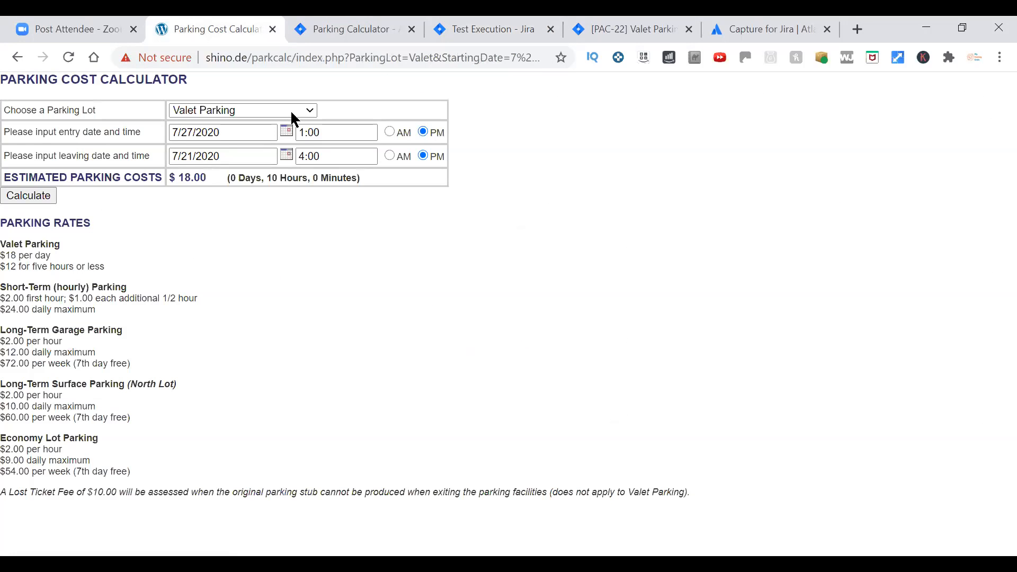
{"action": "left_click", "coordinate": [44, 200]}
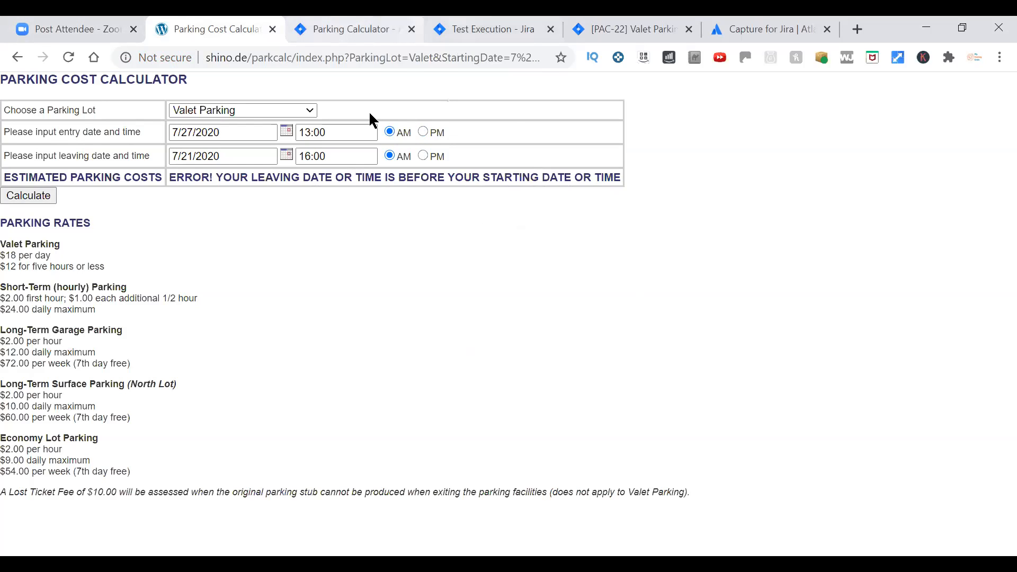
{"action": "key", "text": "ctrl+Tab"}
{"action": "key", "text": "ctrl+Tab"}
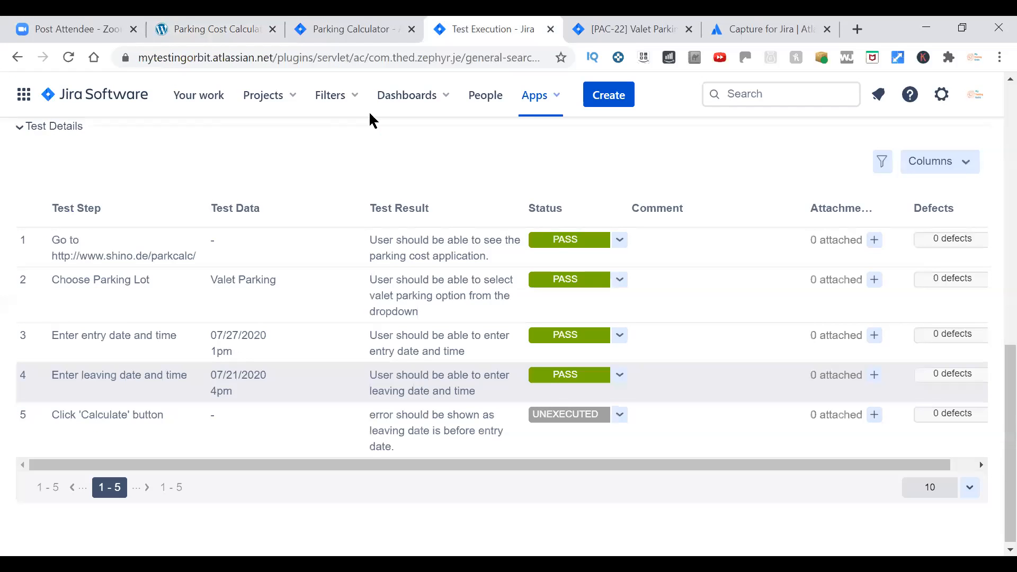
Mark test step 5 of the PAC-21 execution as PASS and update the overall execution status to PASS.
{"action": "left_click", "coordinate": [619, 415]}
{"action": "left_click", "coordinate": [601, 436]}
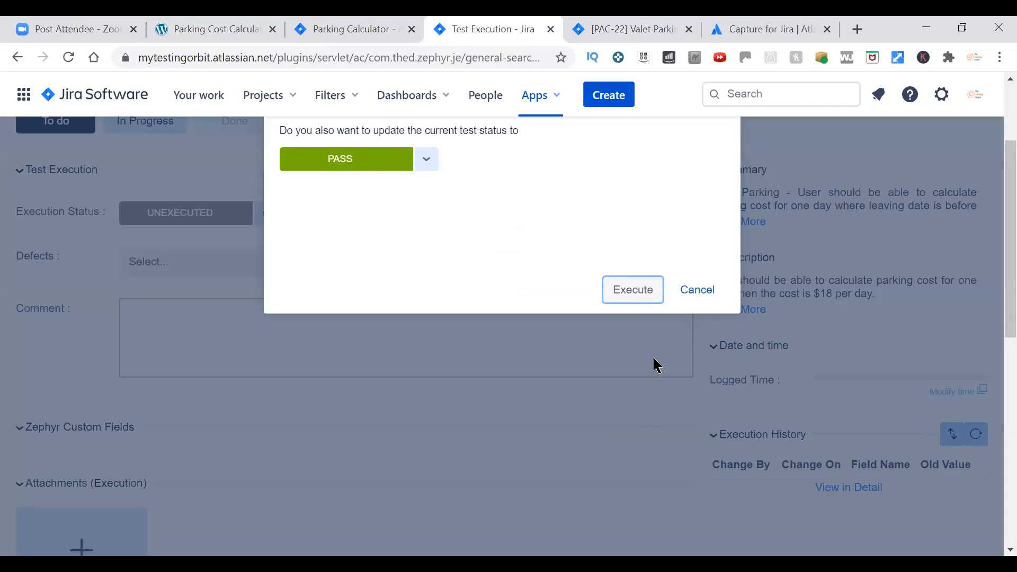
{"action": "left_click", "coordinate": [645, 297]}
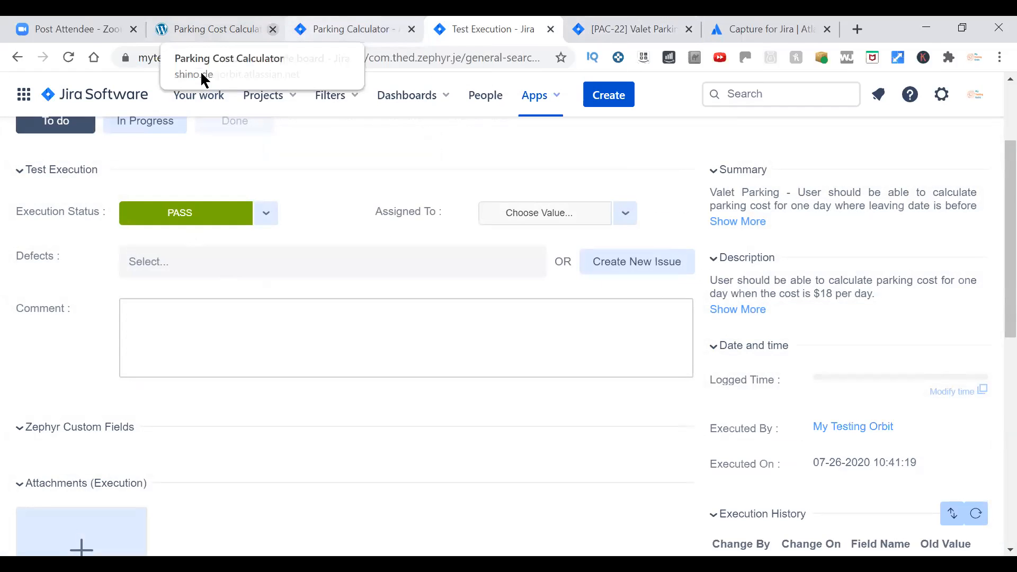
Open story PAC-11 from the Parking Calculator backlog in a new tab and look through its linked test cases.
{"action": "left_click", "coordinate": [347, 29]}
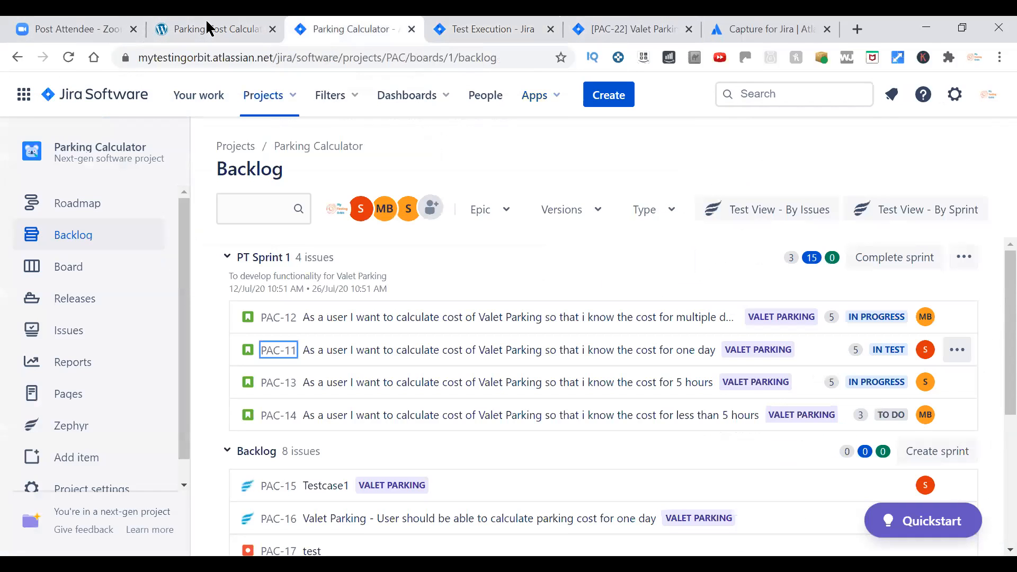
{"action": "right_click", "coordinate": [275, 348]}
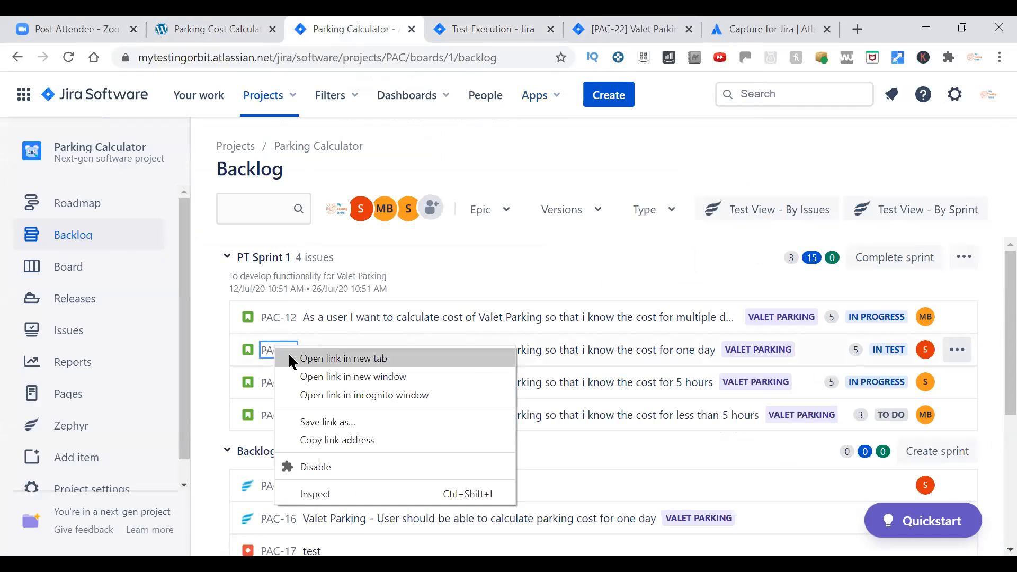
{"action": "left_click", "coordinate": [291, 359]}
{"action": "key", "text": "ctrl+Tab"}
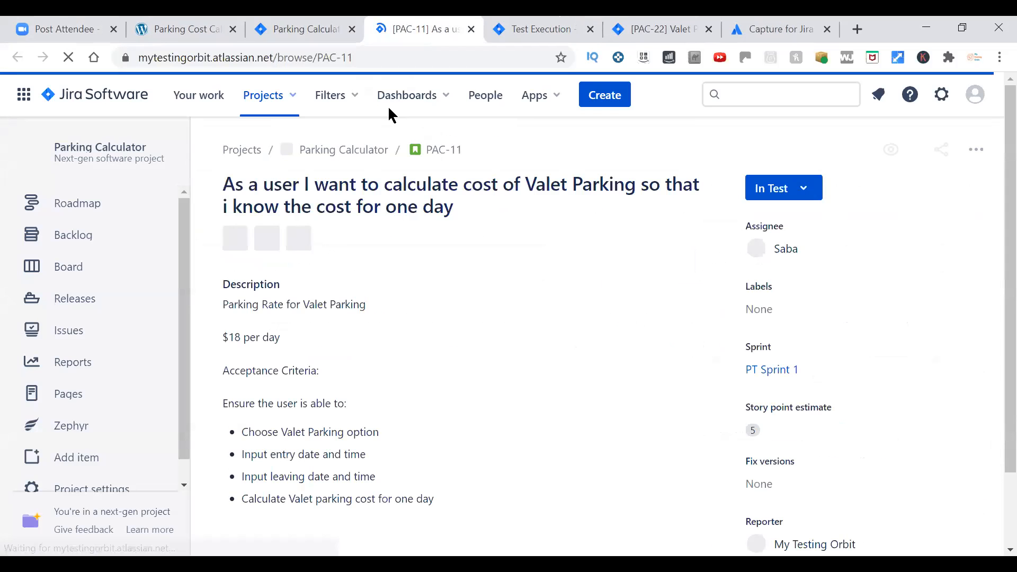
{"action": "scroll", "coordinate": [992, 159], "scroll_direction": "down", "scroll_amount": 1}
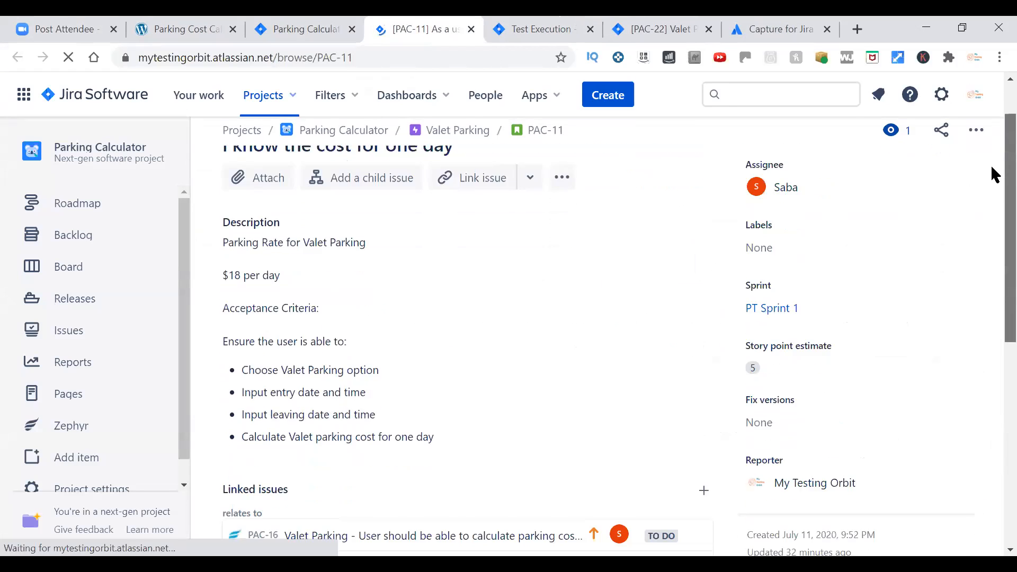
{"action": "scroll", "coordinate": [995, 175], "scroll_direction": "down", "scroll_amount": 5}
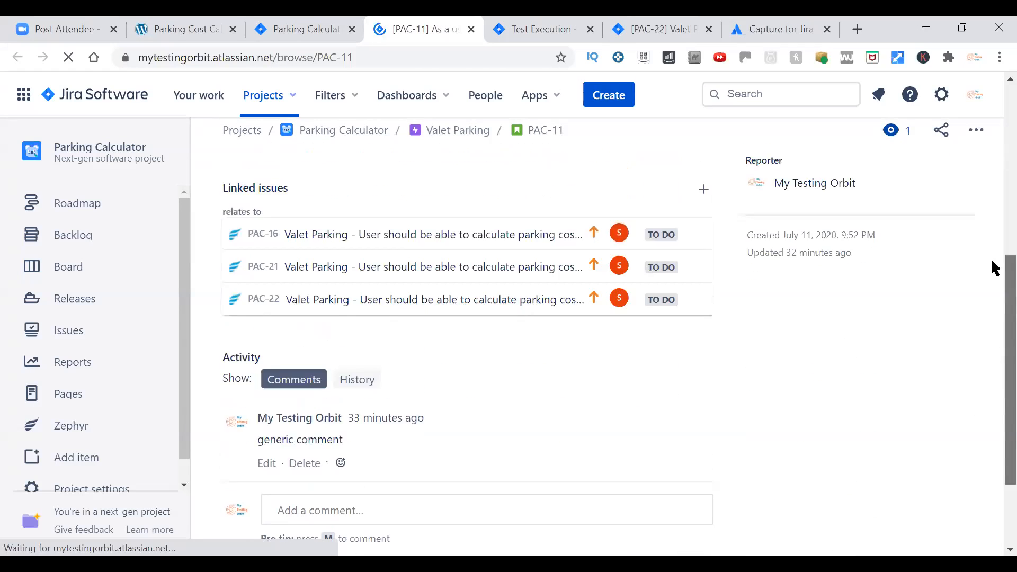
{"action": "scroll", "coordinate": [324, 456], "scroll_direction": "up", "scroll_amount": 2}
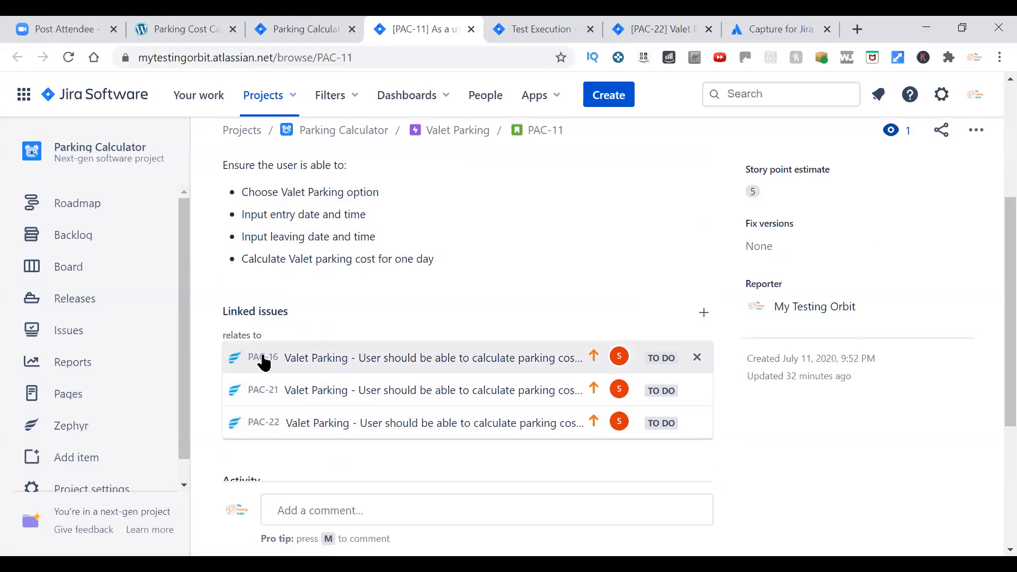
Open linked test case PAC-16, switch its address to PAC-21, and check the PAC-21 test executions.
{"action": "left_click", "coordinate": [263, 359]}
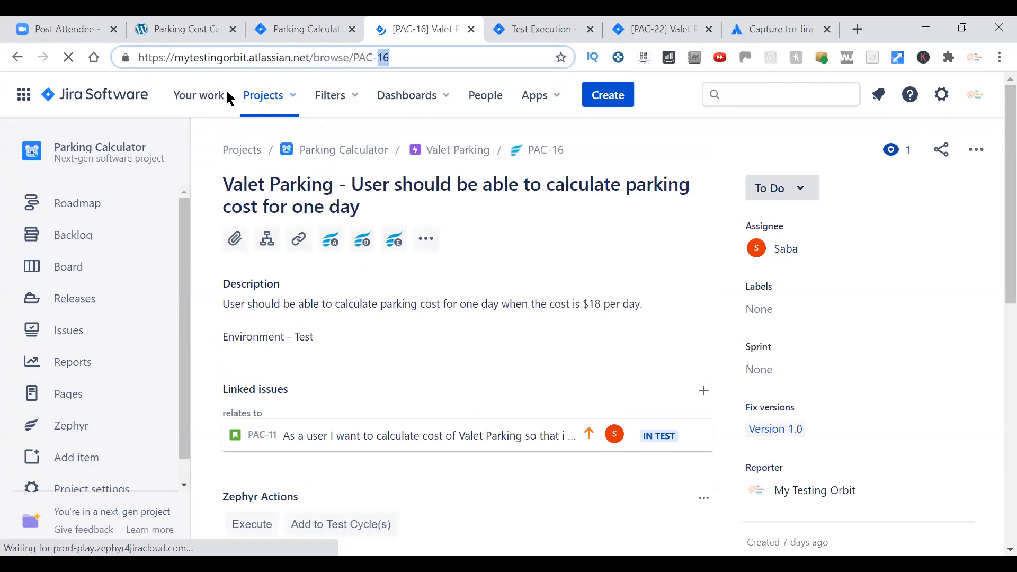
{"action": "type", "text": "21"}
{"action": "key", "text": "Return"}
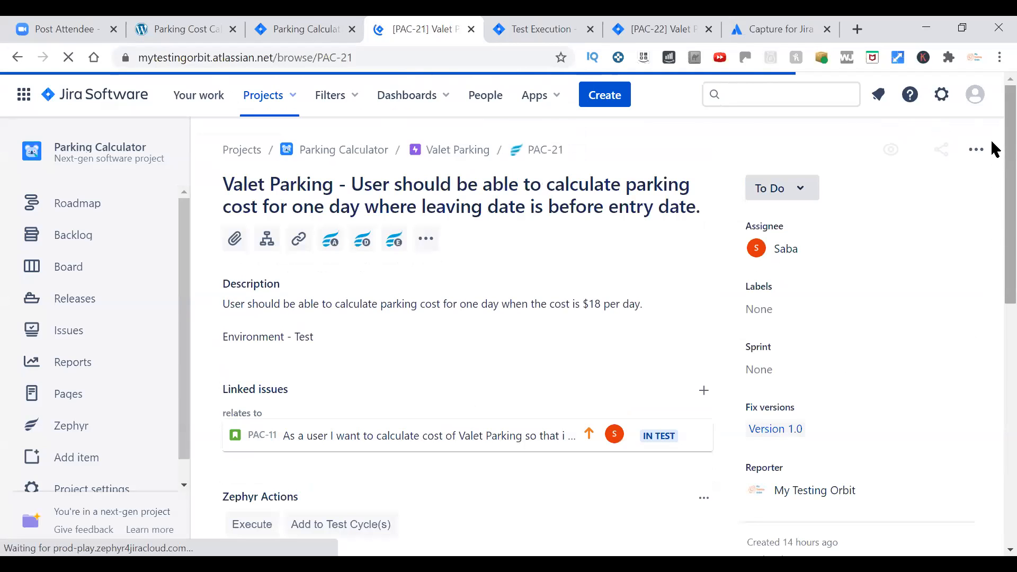
{"action": "scroll", "coordinate": [991, 221], "scroll_direction": "down", "scroll_amount": 3}
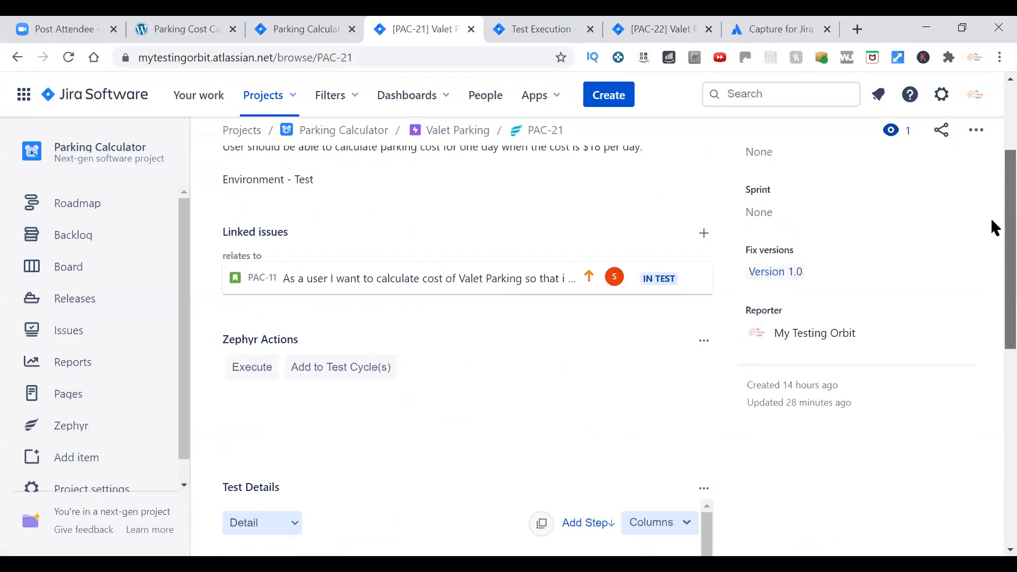
{"action": "scroll", "coordinate": [994, 226], "scroll_direction": "down", "scroll_amount": 10}
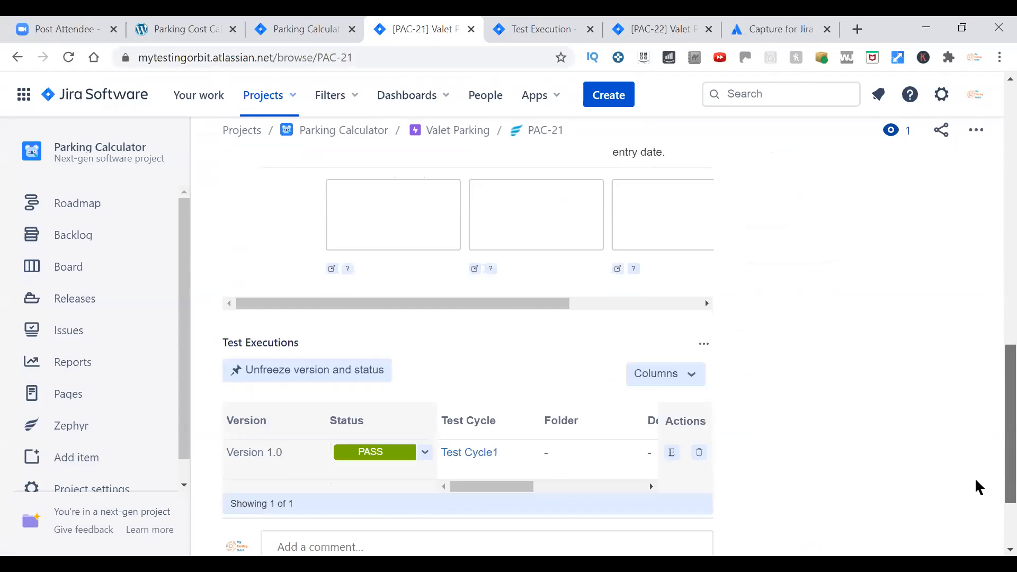
{"action": "scroll", "coordinate": [979, 503], "scroll_direction": "down", "scroll_amount": 3}
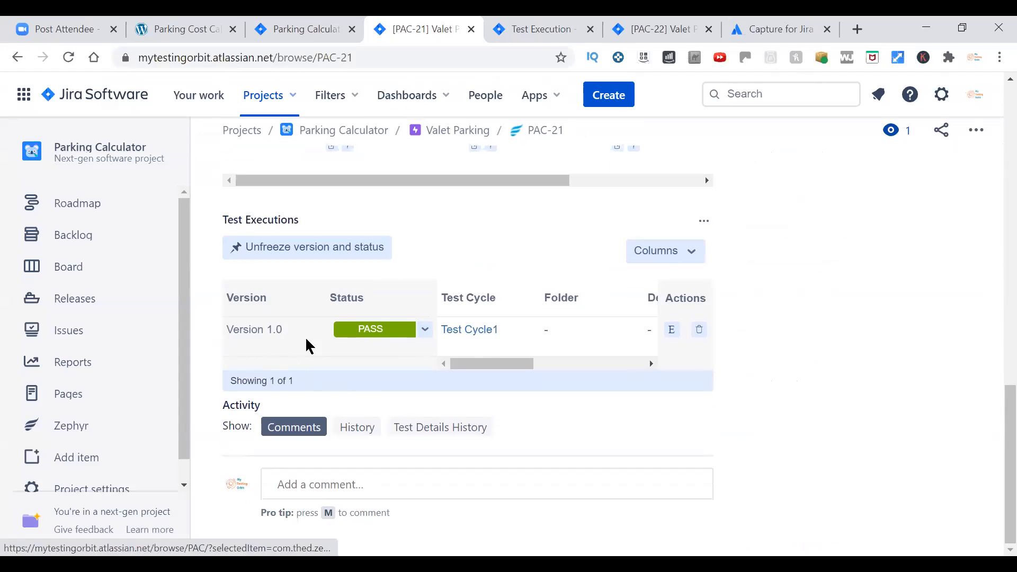
{"action": "left_click_drag", "start_coordinate": [506, 363], "coordinate": [403, 382]}
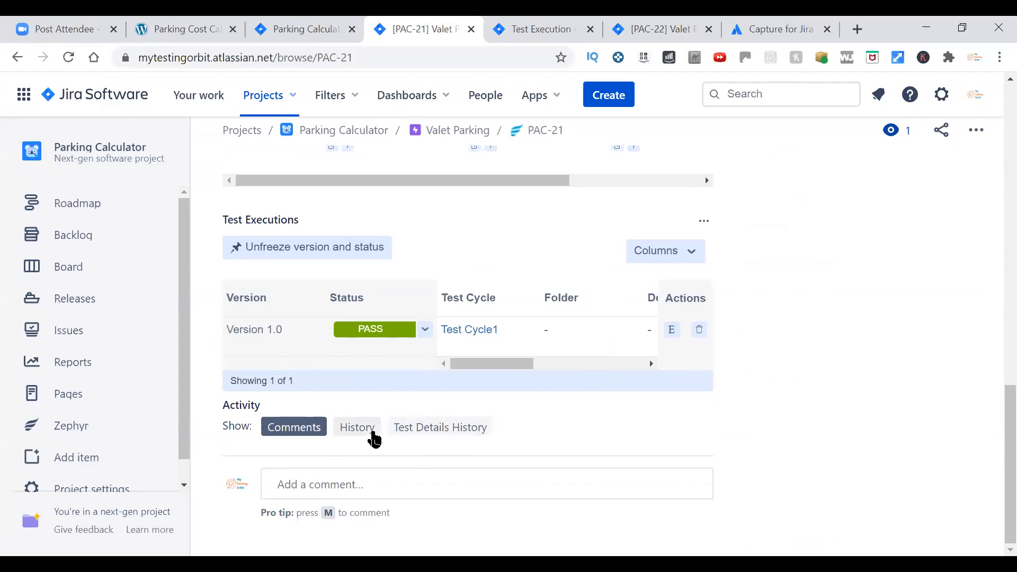
Review the test details history of PAC-21, including the old and new values, and close the issue's tab.
{"action": "left_click", "coordinate": [448, 429]}
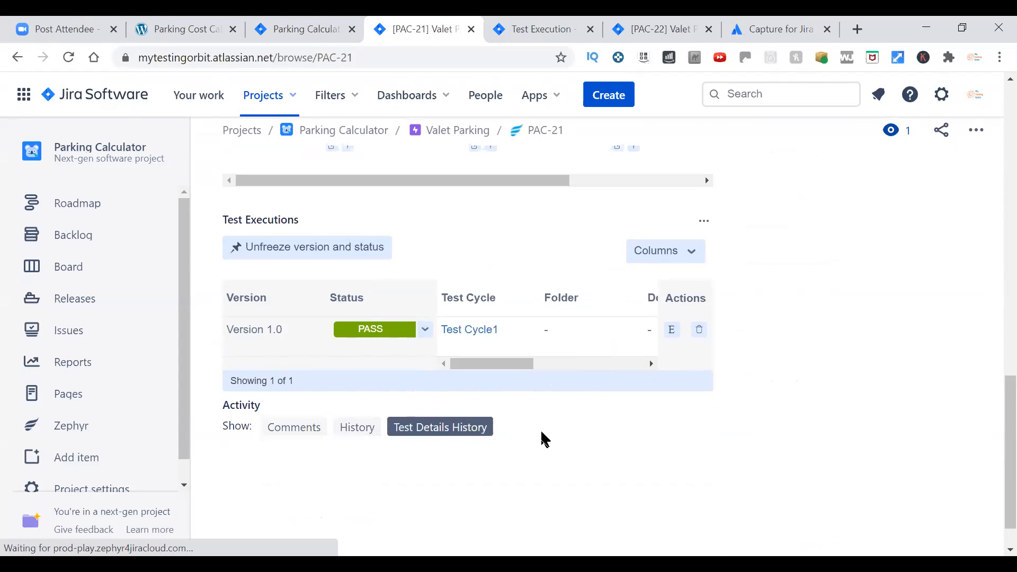
{"action": "scroll", "coordinate": [844, 428], "scroll_direction": "down", "scroll_amount": 5}
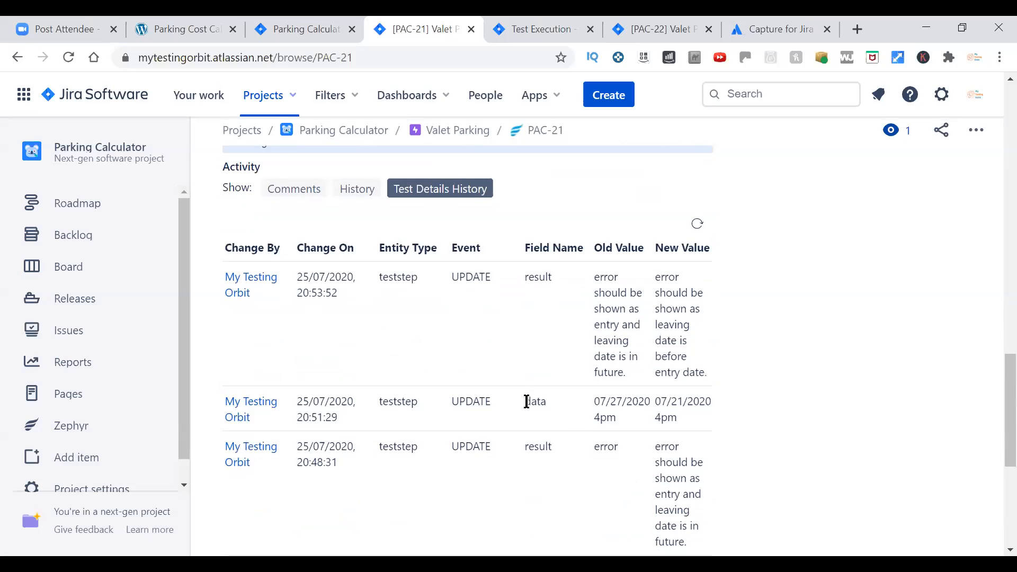
{"action": "scroll", "coordinate": [674, 462], "scroll_direction": "down", "scroll_amount": 6}
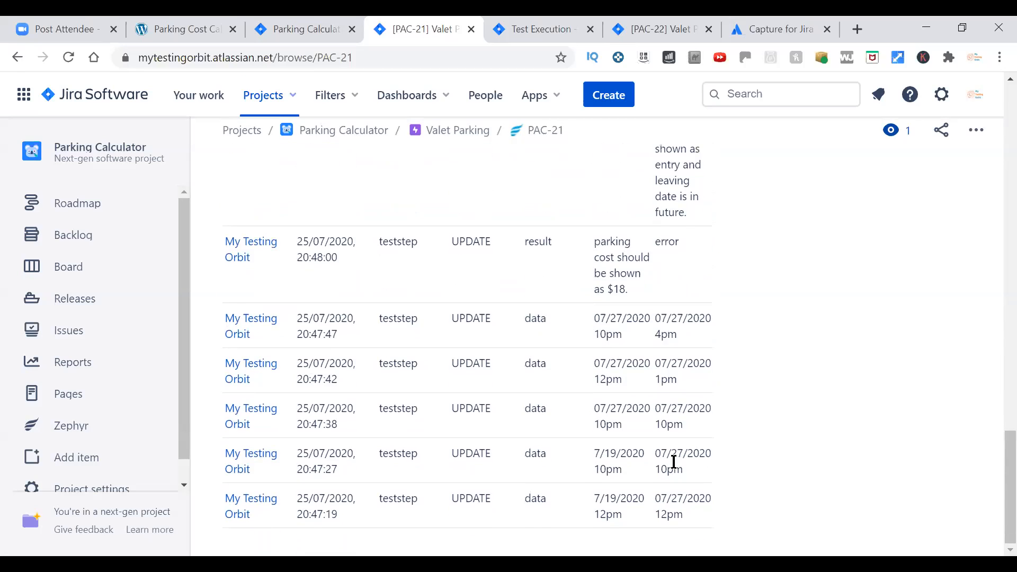
{"action": "left_click_drag", "start_coordinate": [993, 501], "coordinate": [995, 406]}
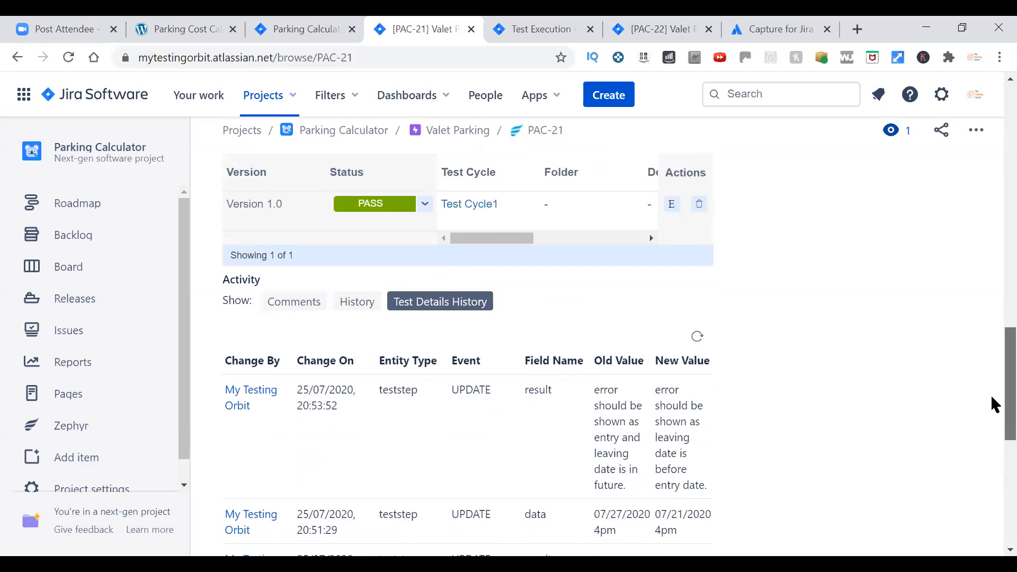
{"action": "scroll", "coordinate": [994, 403], "scroll_direction": "up", "scroll_amount": 1}
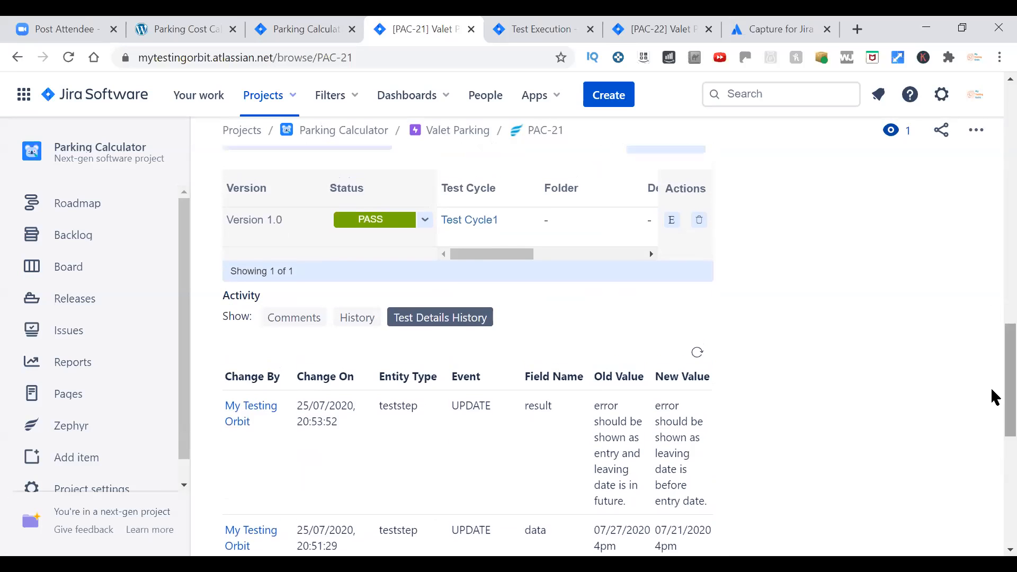
{"action": "left_click_drag", "start_coordinate": [995, 364], "coordinate": [995, 111]}
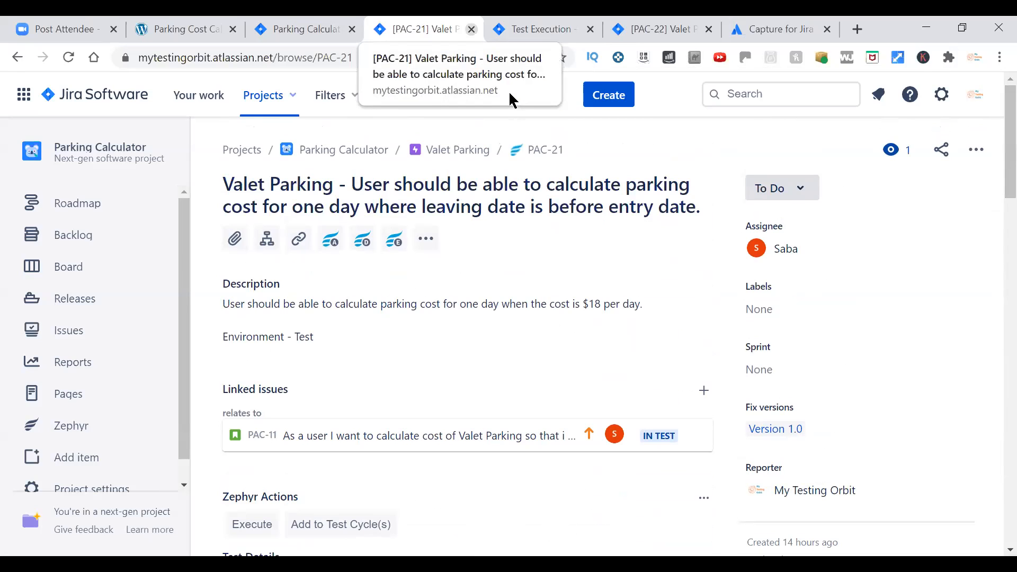
{"action": "key", "text": "ctrl+w"}
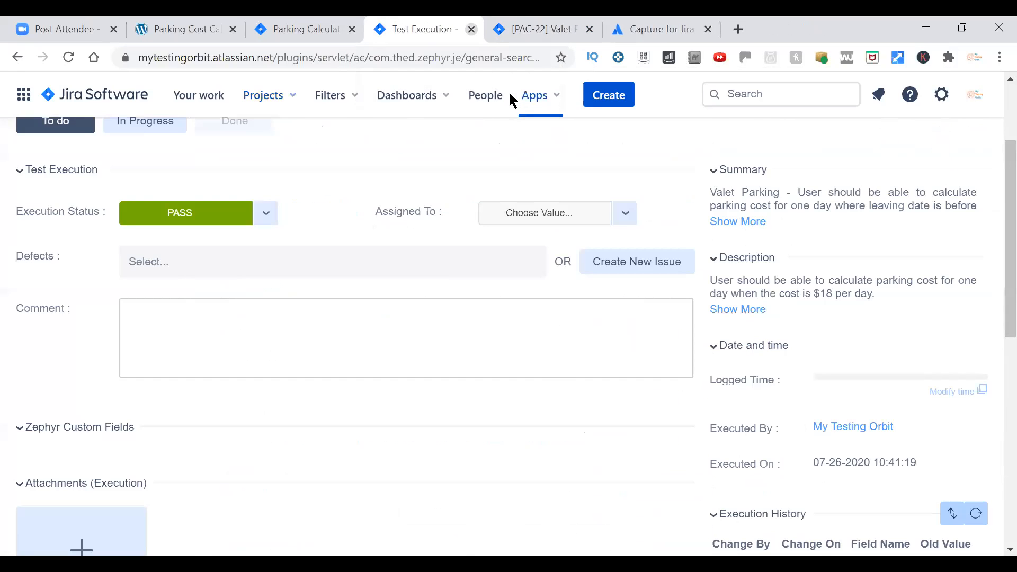
Switch to test case PAC-22 and look over its description and test details.
{"action": "key", "text": "ctrl+Tab"}
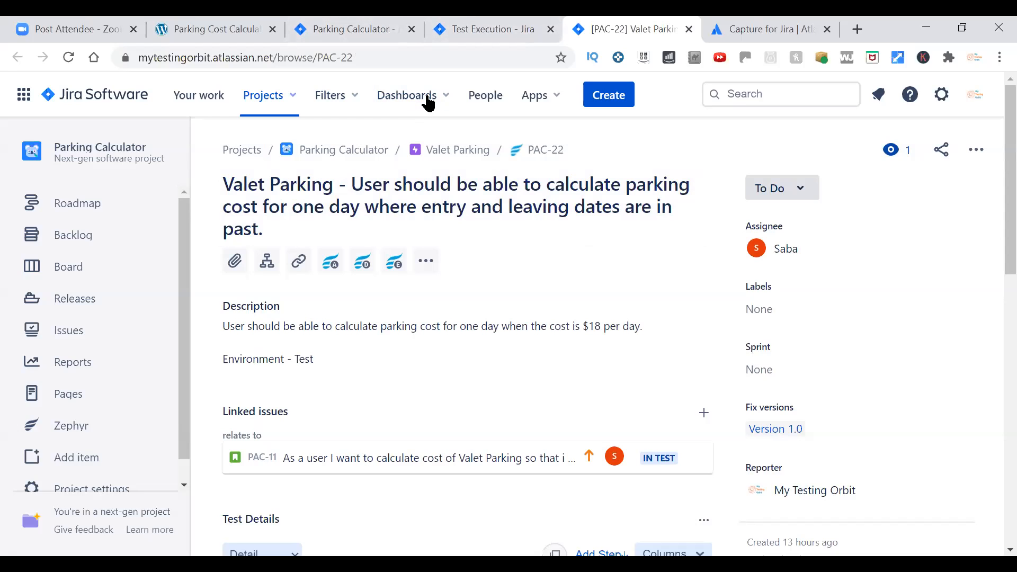
{"action": "scroll", "coordinate": [615, 407], "scroll_direction": "down", "scroll_amount": 3}
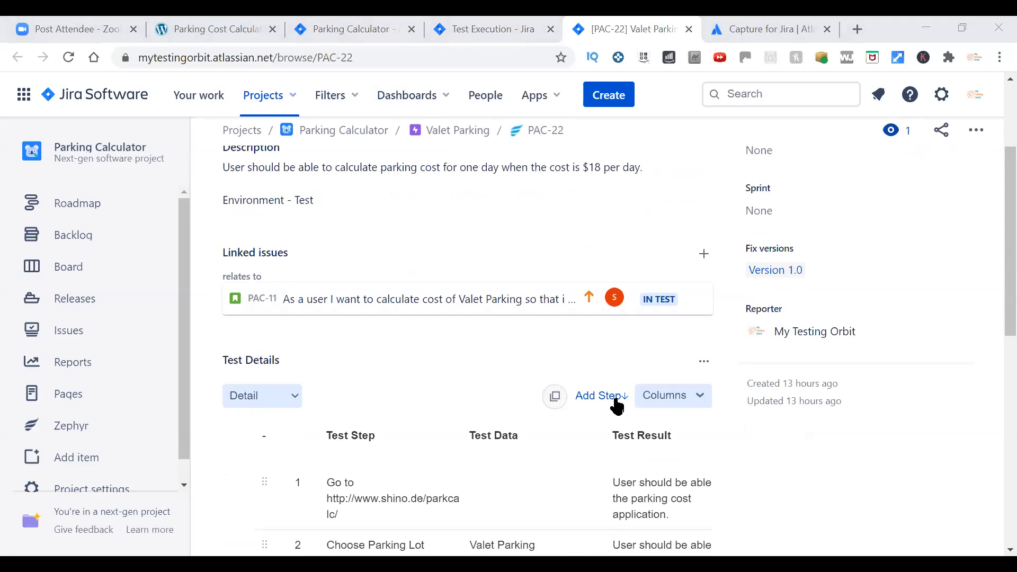
{"action": "scroll", "coordinate": [617, 407], "scroll_direction": "down", "scroll_amount": 3}
{"action": "scroll", "coordinate": [617, 406], "scroll_direction": "up", "scroll_amount": 6}
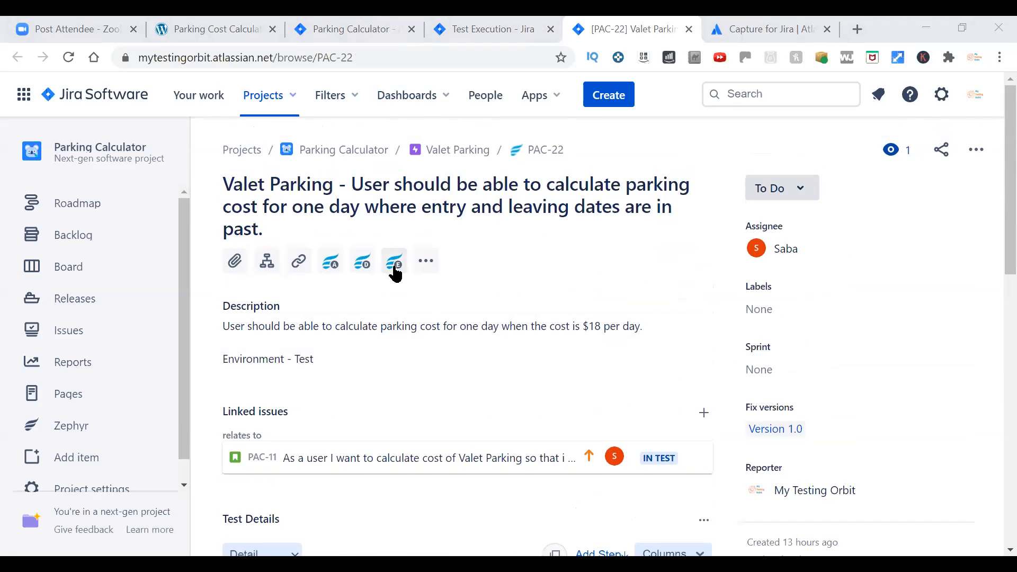
Show the Zephyr test executions and Zephyr actions sections on PAC-22 and reload the issue page.
{"action": "left_click", "coordinate": [395, 273]}
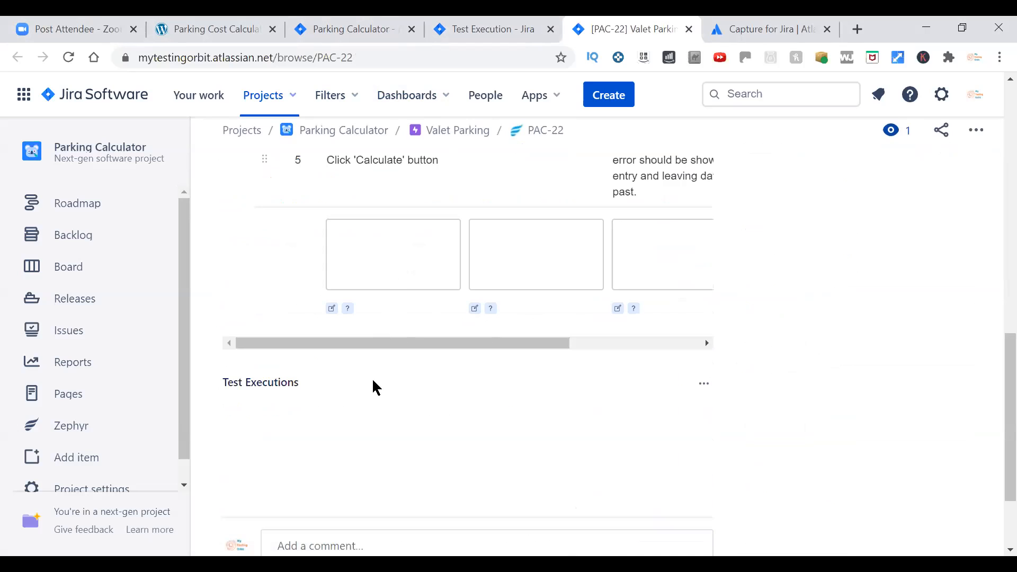
{"action": "scroll", "coordinate": [451, 431], "scroll_direction": "up", "scroll_amount": 9}
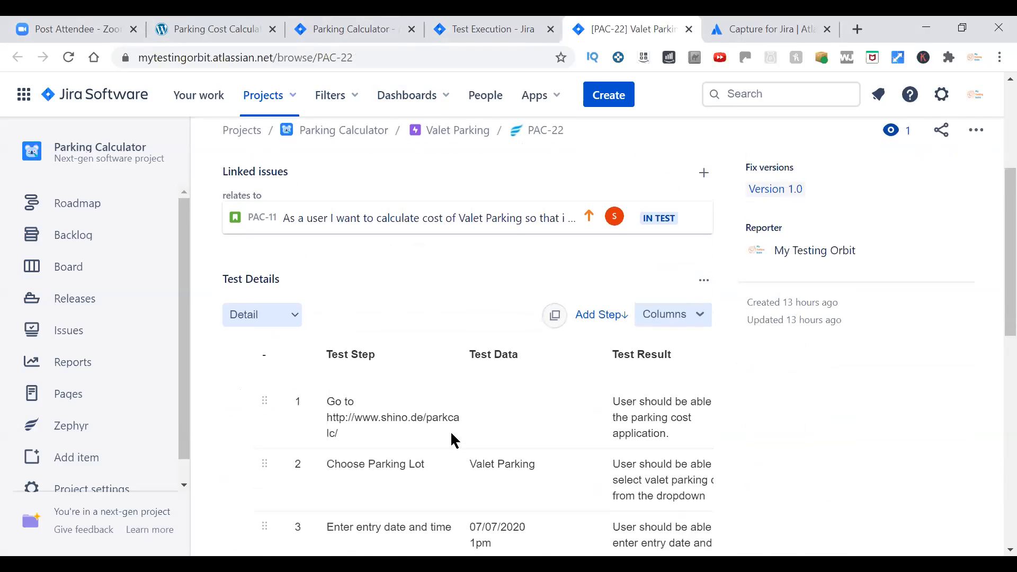
{"action": "scroll", "coordinate": [332, 351], "scroll_direction": "up", "scroll_amount": 5}
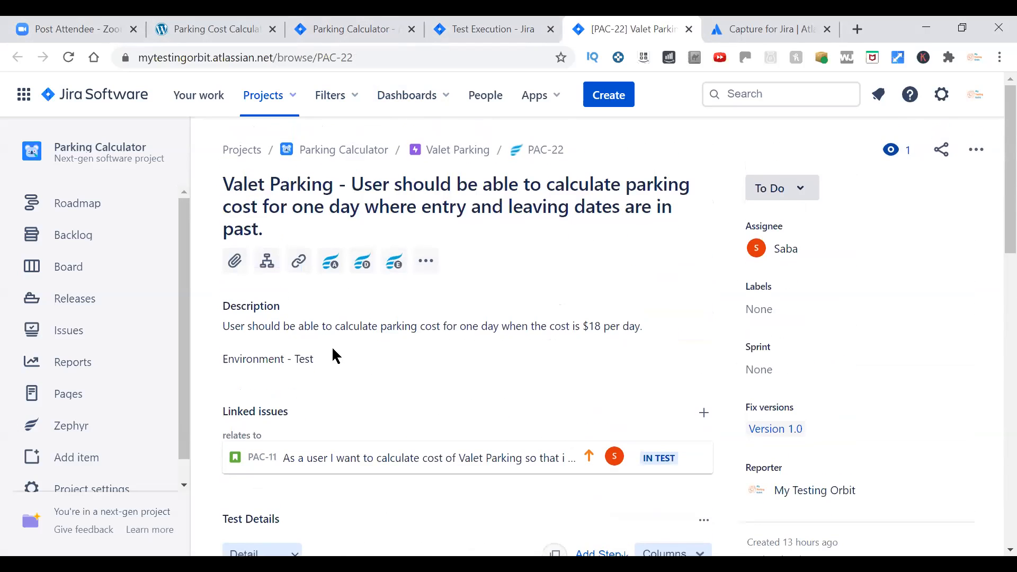
{"action": "left_click", "coordinate": [330, 269]}
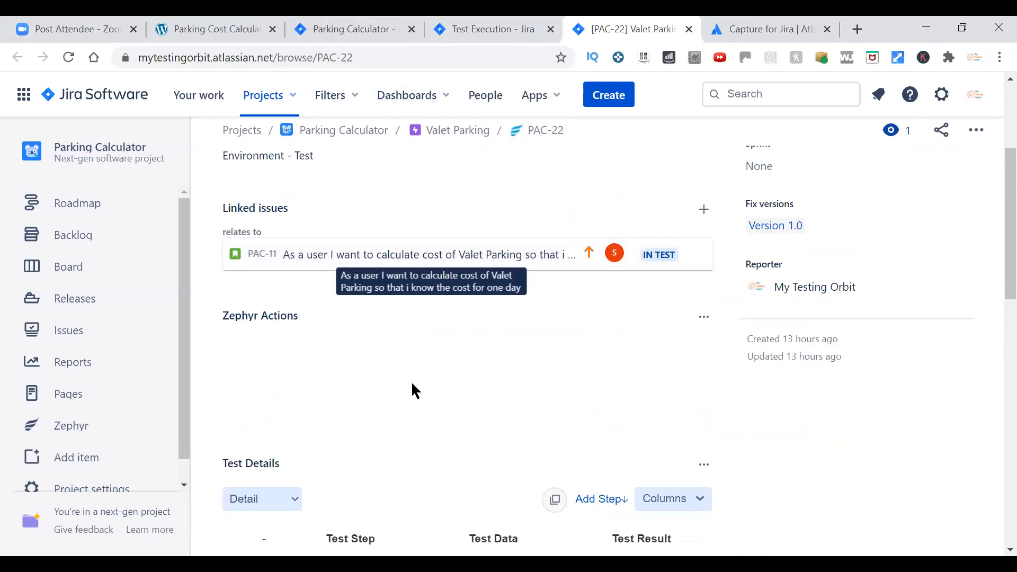
{"action": "scroll", "coordinate": [459, 391], "scroll_direction": "down", "scroll_amount": 2}
{"action": "scroll", "coordinate": [459, 389], "scroll_direction": "up", "scroll_amount": 2}
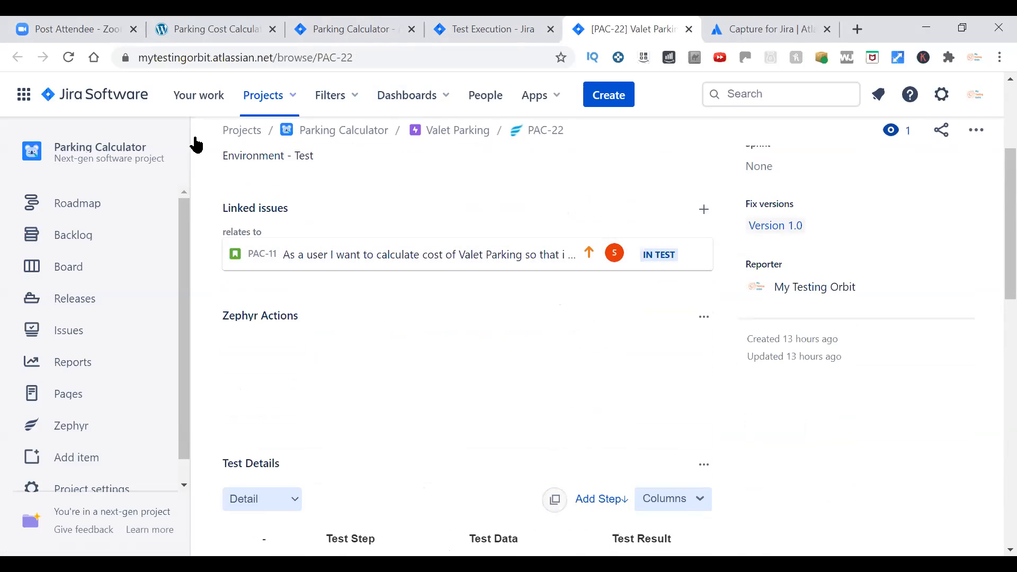
{"action": "left_click", "coordinate": [68, 58]}
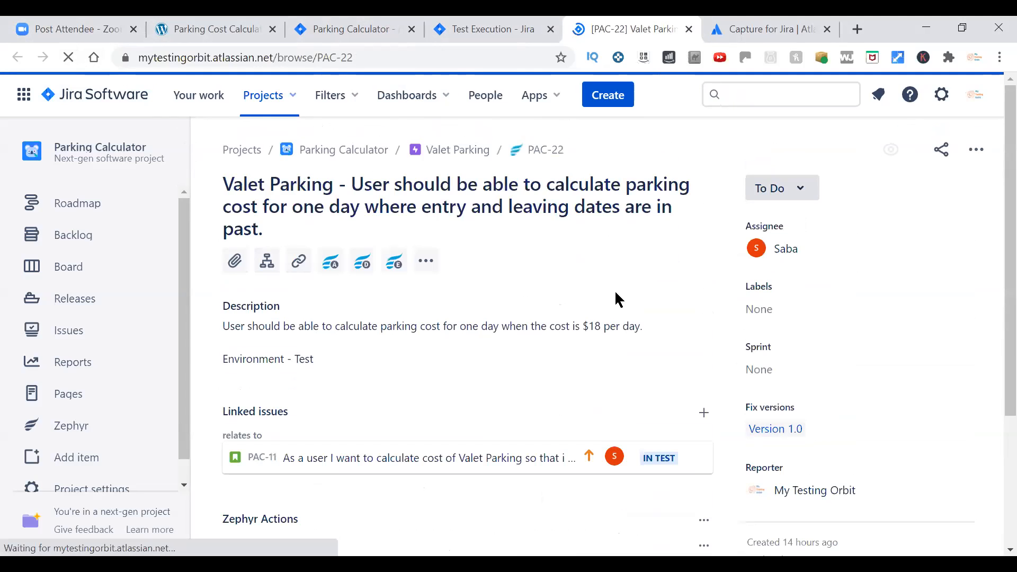
Add test case PAC-22 to Test Cycle1 of Version 1.0.
{"action": "scroll", "coordinate": [617, 298], "scroll_direction": "down", "scroll_amount": 3}
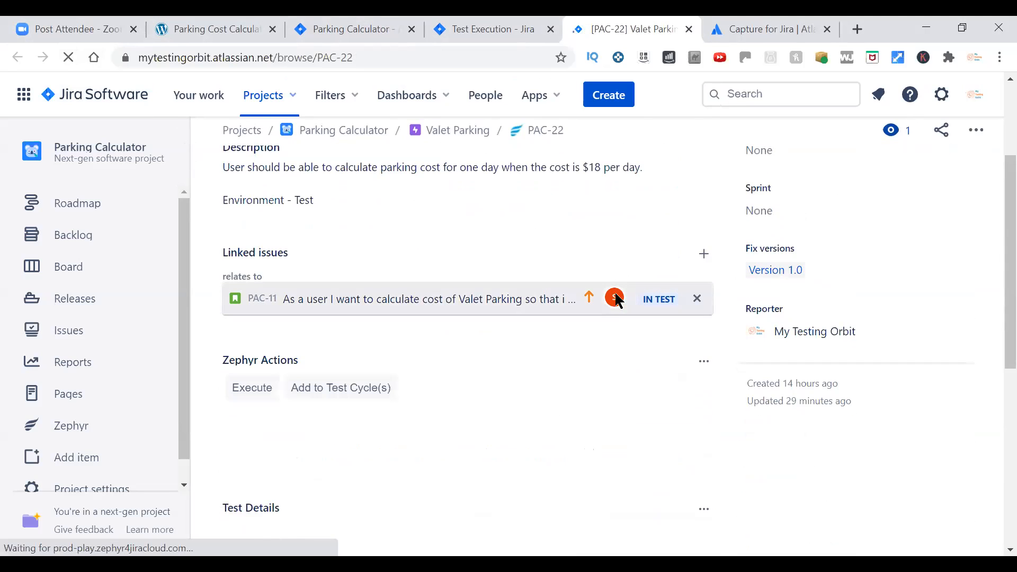
{"action": "scroll", "coordinate": [614, 307], "scroll_direction": "down", "scroll_amount": 3}
{"action": "left_click", "coordinate": [359, 231]}
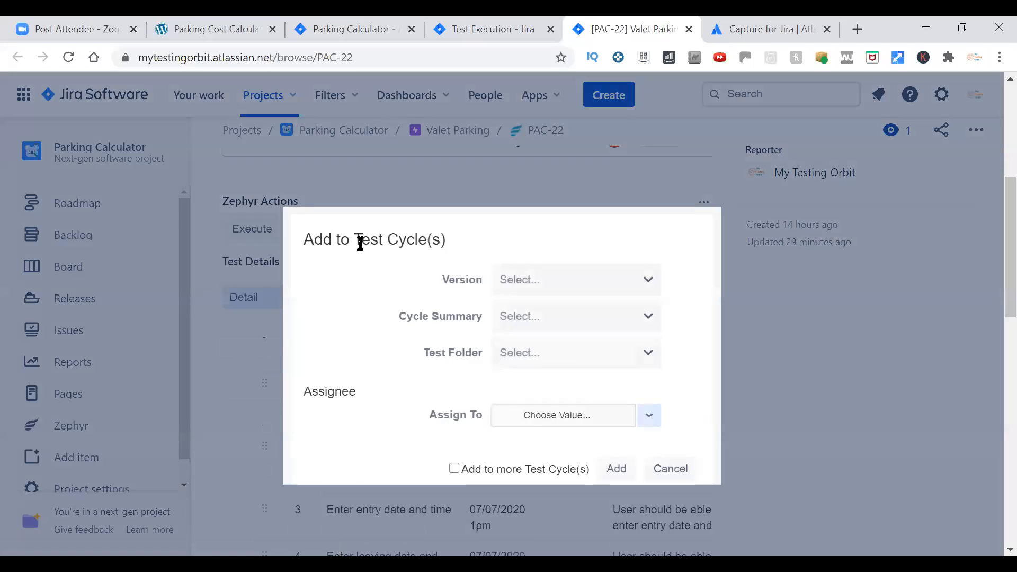
{"action": "left_click", "coordinate": [626, 281]}
{"action": "left_click", "coordinate": [562, 351]}
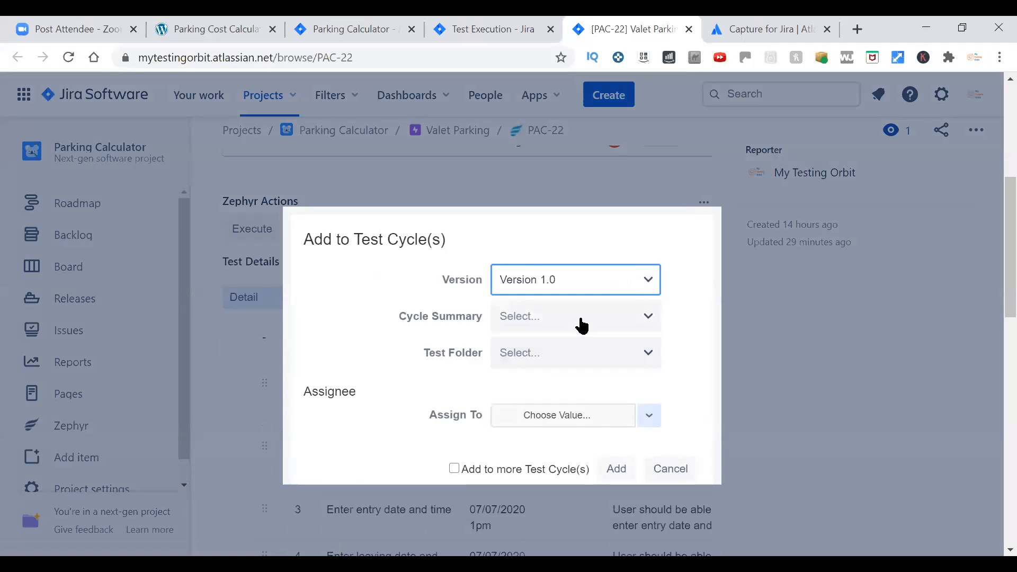
{"action": "left_click", "coordinate": [580, 320]}
{"action": "left_click", "coordinate": [541, 409]}
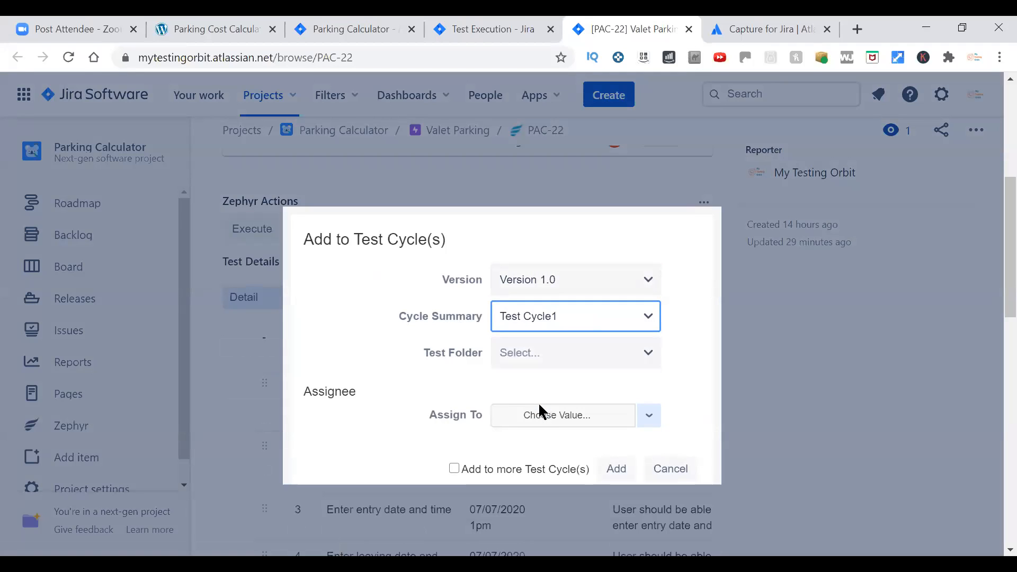
{"action": "left_click", "coordinate": [617, 470]}
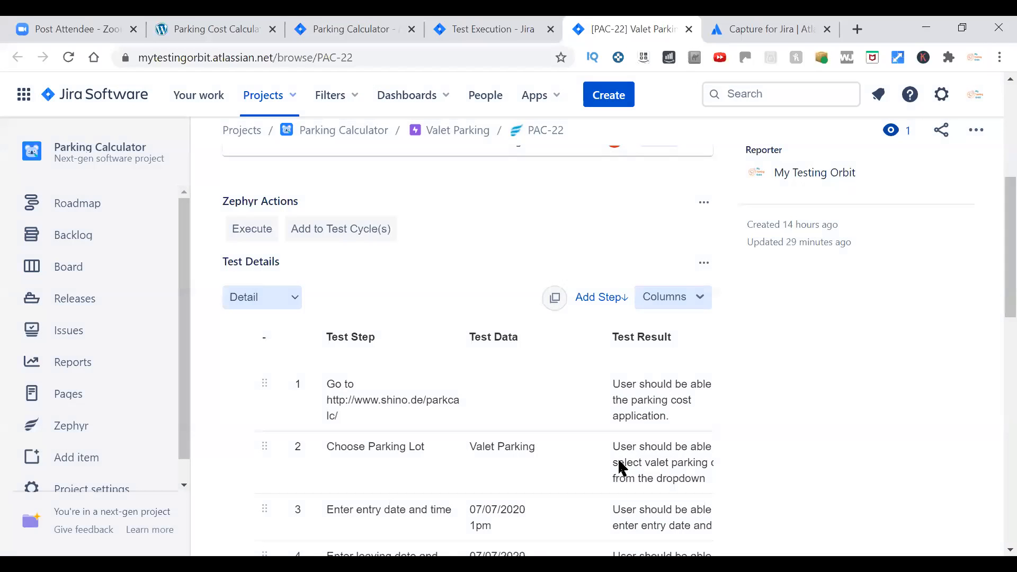
Execute test case PAC-22 as part of the existing Test Cycle1 in Version 1.0.
{"action": "left_click", "coordinate": [251, 235]}
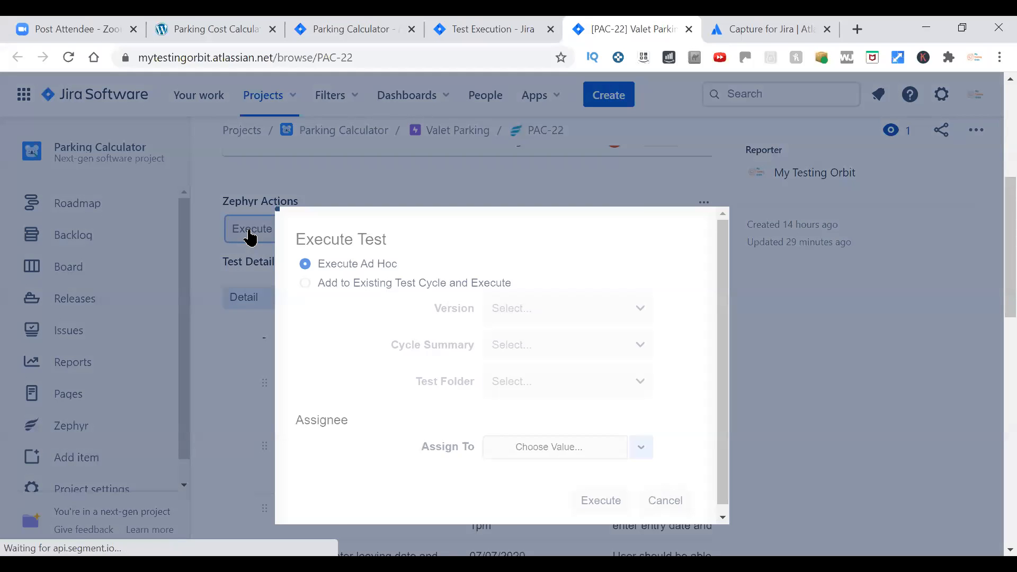
{"action": "left_click", "coordinate": [305, 282]}
{"action": "left_click", "coordinate": [525, 304]}
{"action": "left_click", "coordinate": [508, 379]}
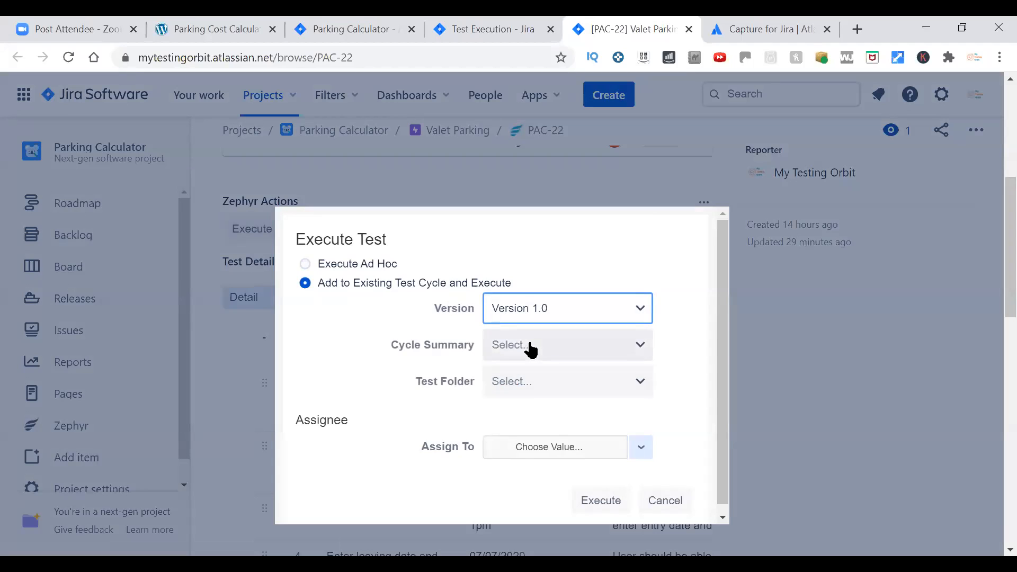
{"action": "left_click", "coordinate": [531, 350]}
{"action": "left_click", "coordinate": [517, 445]}
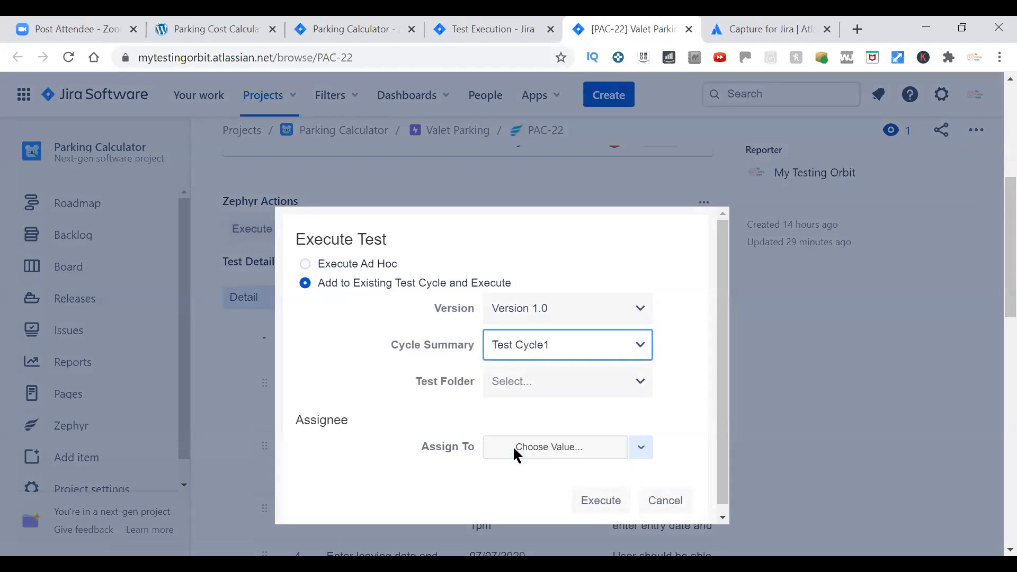
{"action": "left_click", "coordinate": [615, 504]}
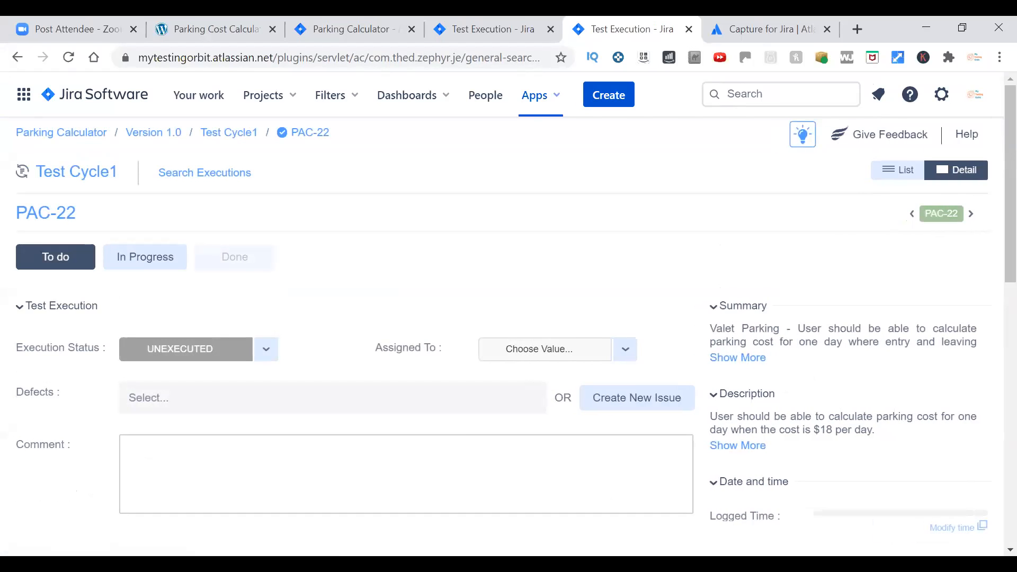
Mark the first two PAC-22 test steps, opening the calculator site and choosing the parking lot, as PASS.
{"action": "scroll", "coordinate": [470, 237], "scroll_direction": "down", "scroll_amount": 3}
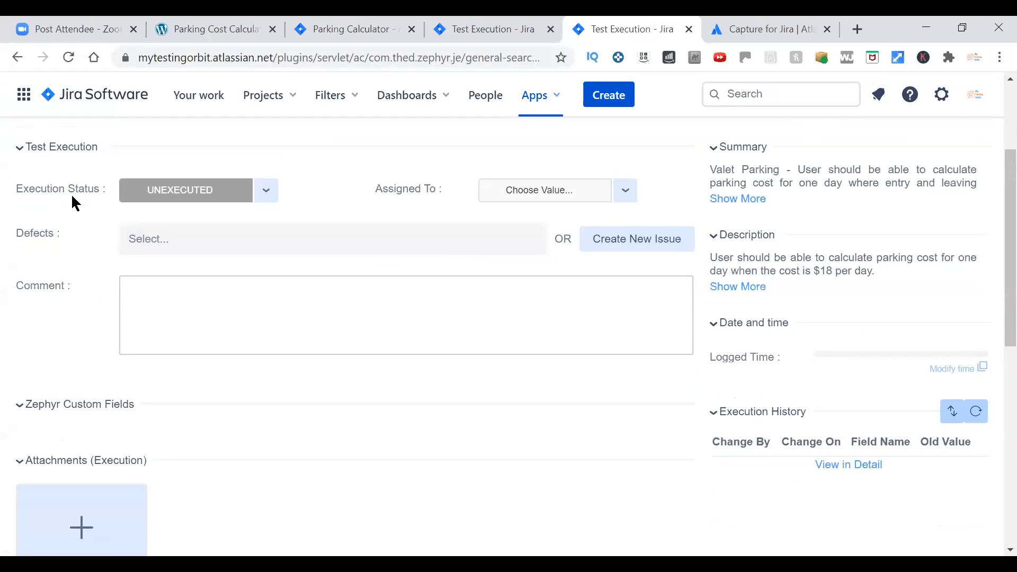
{"action": "scroll", "coordinate": [592, 286], "scroll_direction": "down", "scroll_amount": 8}
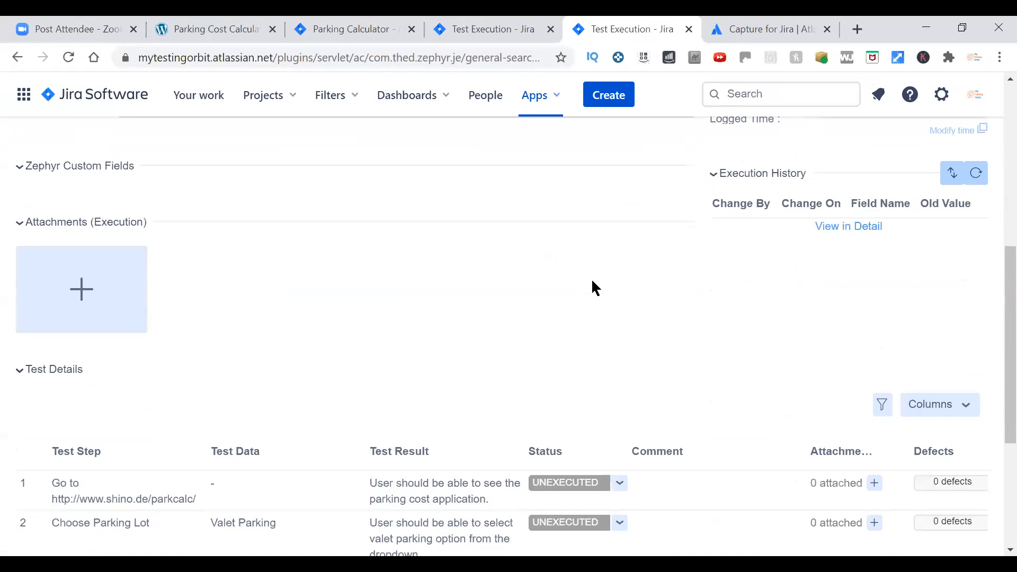
{"action": "scroll", "coordinate": [592, 286], "scroll_direction": "down", "scroll_amount": 2}
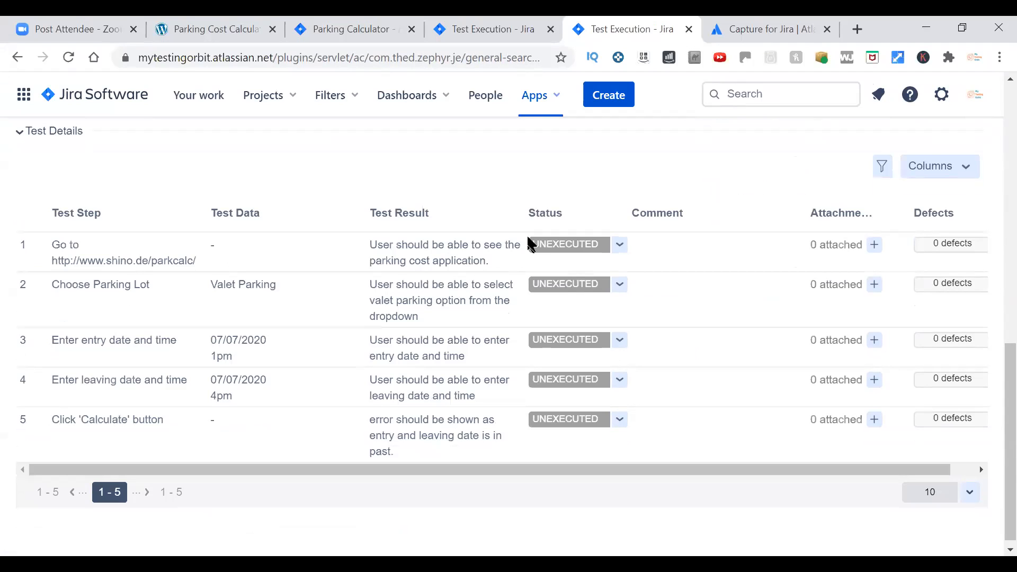
{"action": "left_click", "coordinate": [618, 246]}
{"action": "left_click", "coordinate": [591, 268]}
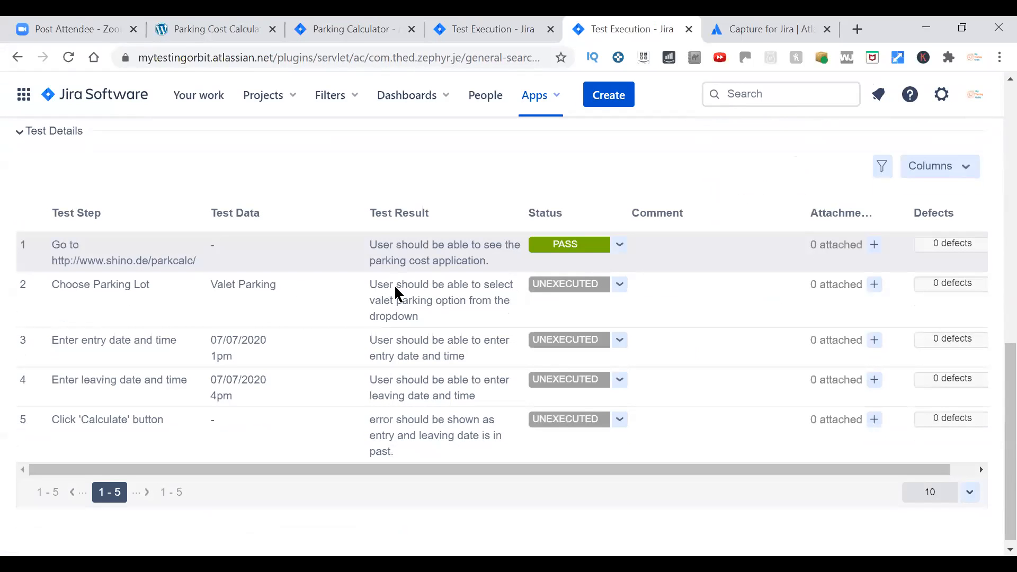
{"action": "left_click", "coordinate": [620, 287]}
{"action": "left_click", "coordinate": [613, 306]}
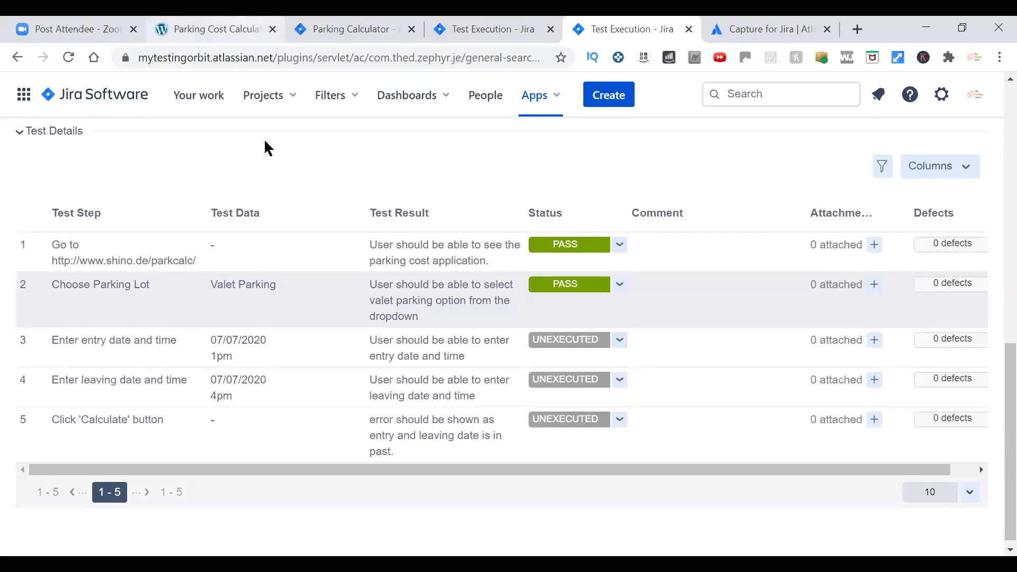
Switch to the parking cost calculator and set the entry date to 7/7/2020.
{"action": "left_click", "coordinate": [217, 30]}
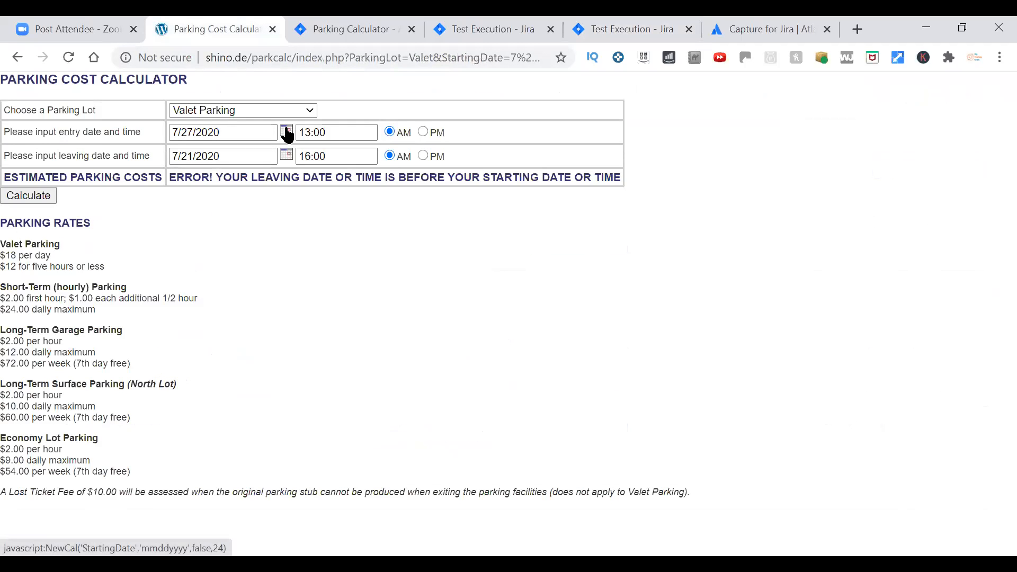
{"action": "left_click", "coordinate": [287, 131]}
{"action": "left_click", "coordinate": [397, 311]}
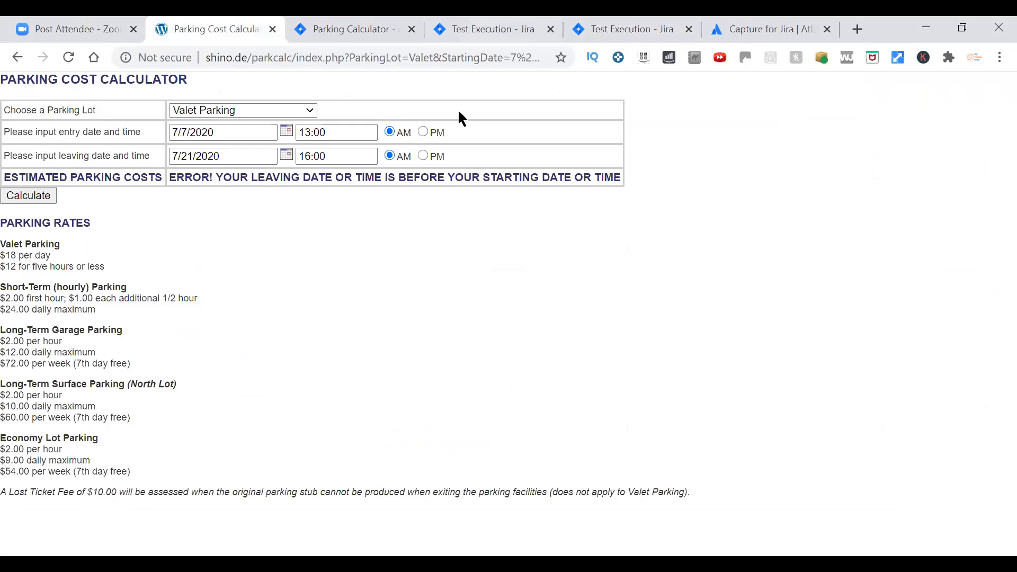
Look over the earlier PAC-21 test execution and close its browser tab.
{"action": "left_click", "coordinate": [483, 29]}
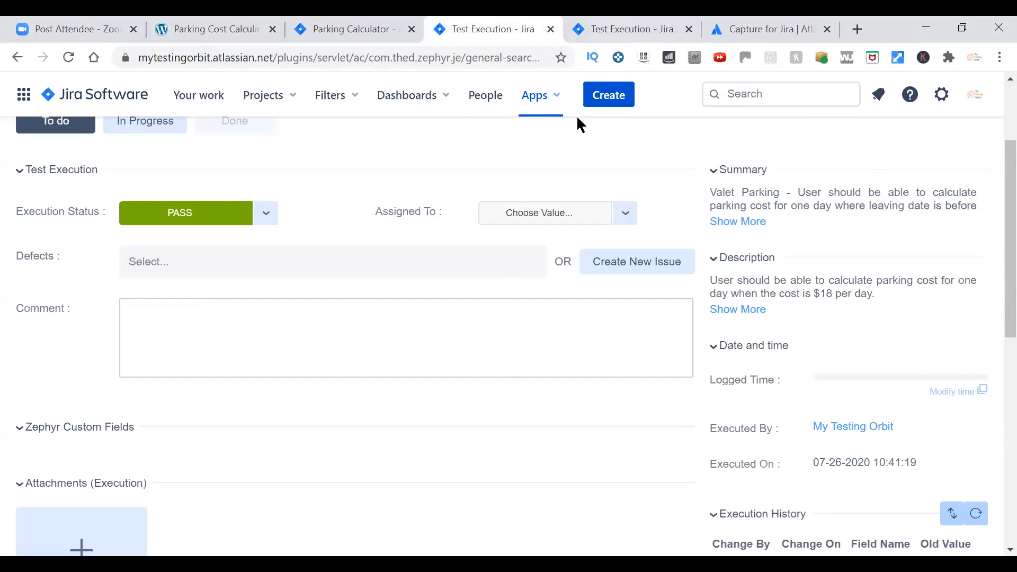
{"action": "scroll", "coordinate": [427, 384], "scroll_direction": "down", "scroll_amount": 3}
{"action": "scroll", "coordinate": [429, 384], "scroll_direction": "down", "scroll_amount": 2}
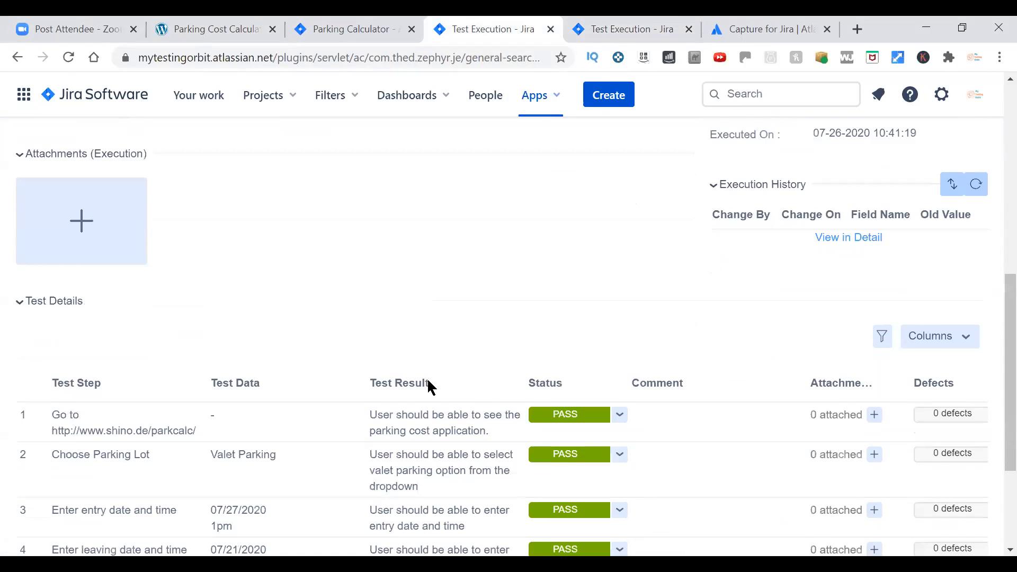
{"action": "scroll", "coordinate": [430, 382], "scroll_direction": "up", "scroll_amount": 5}
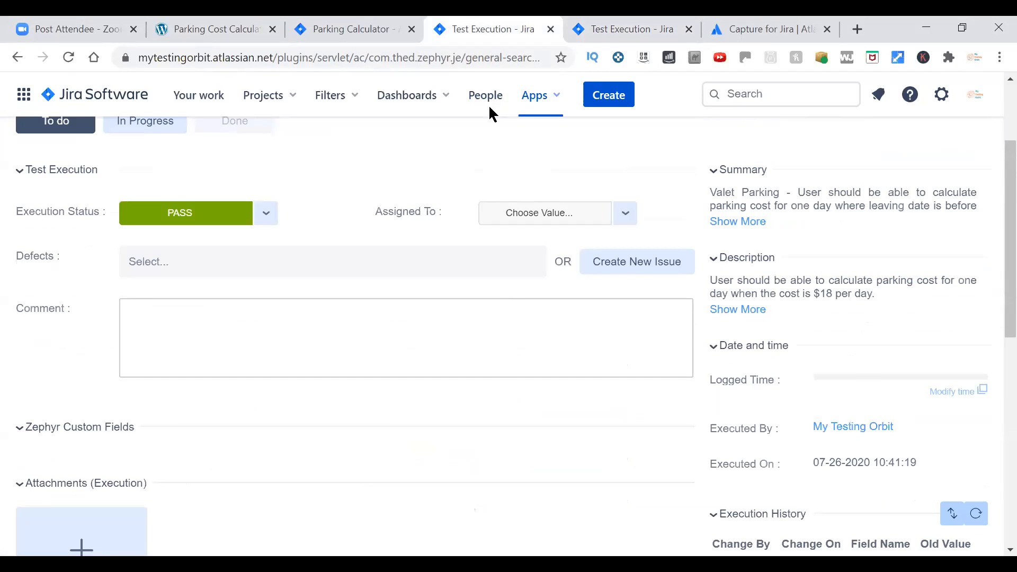
{"action": "key", "text": "ctrl+w"}
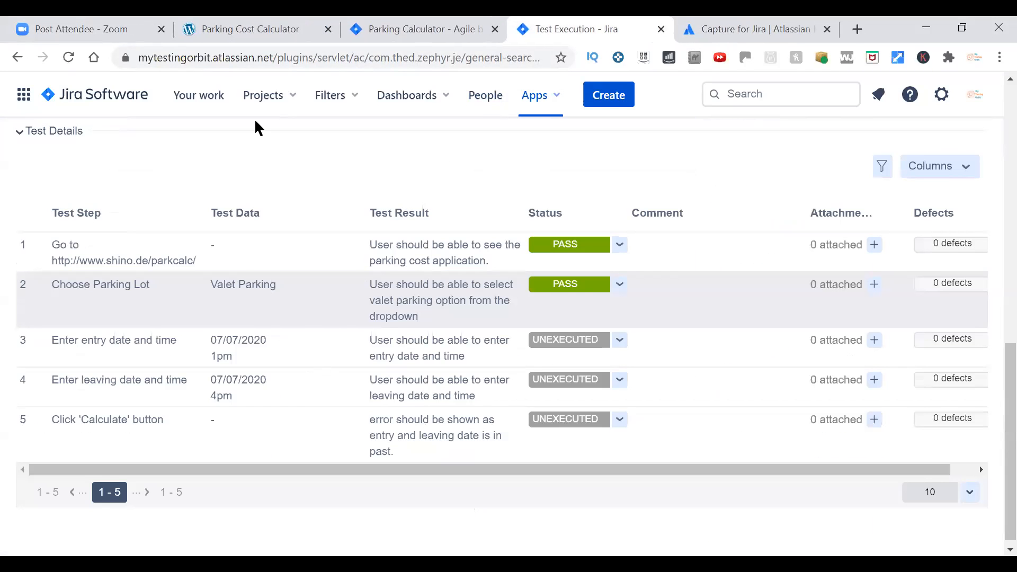
Set the entry time in the parking cost calculator to 1:00 PM.
{"action": "key", "text": "ctrl+2"}
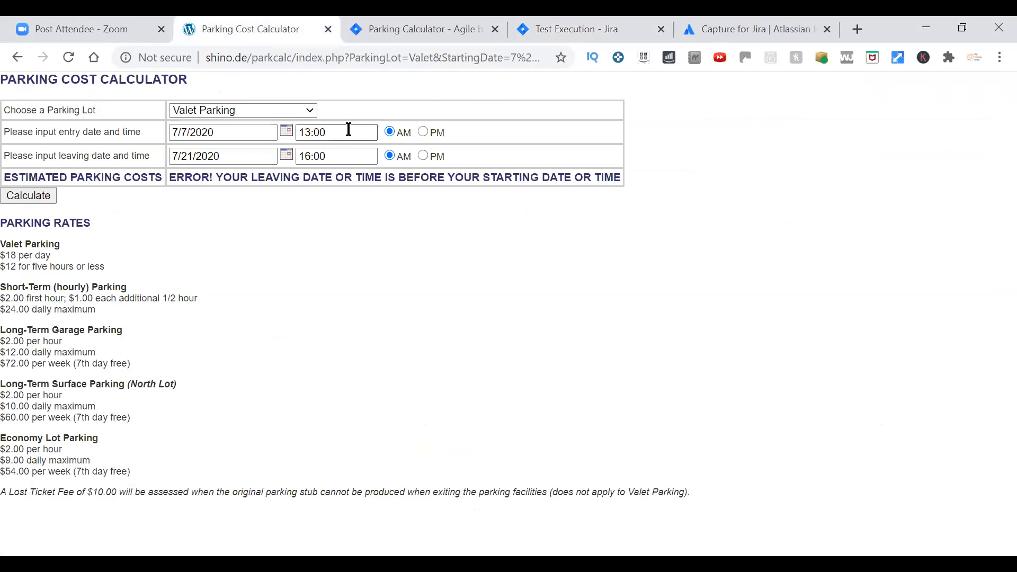
{"action": "left_click", "coordinate": [424, 132]}
{"action": "left_click_drag", "start_coordinate": [348, 133], "coordinate": [282, 133]}
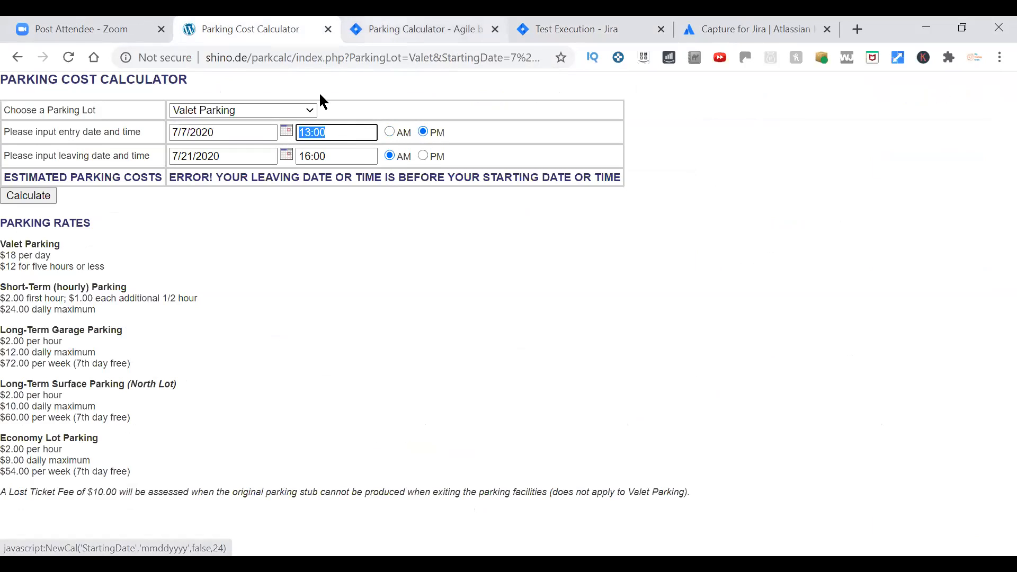
{"action": "type", "text": "1:00"}
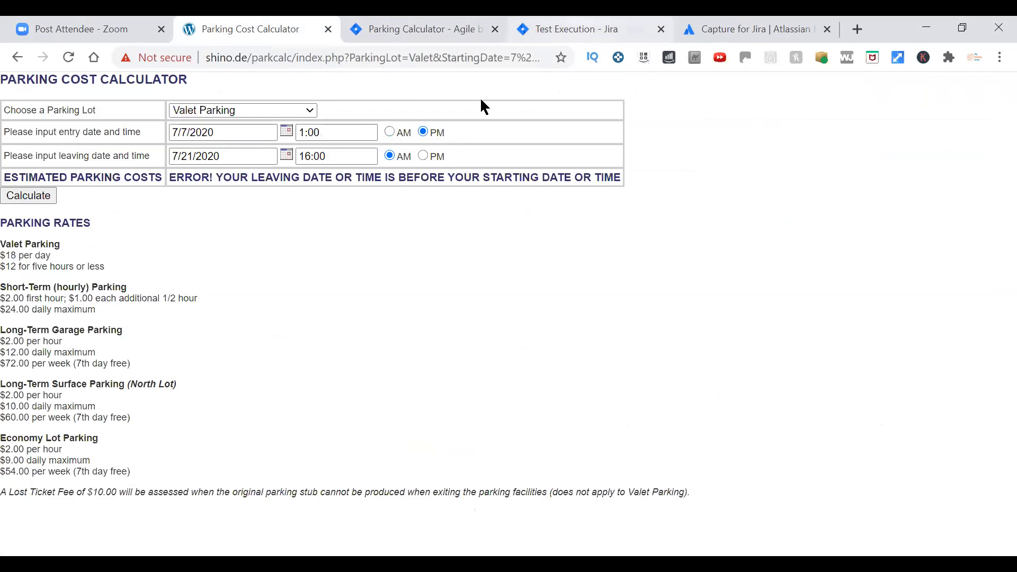
Check the PAC-22 test data and set the calculator's leaving date and time to 7/7/2020, 4:00 PM.
{"action": "left_click", "coordinate": [572, 30]}
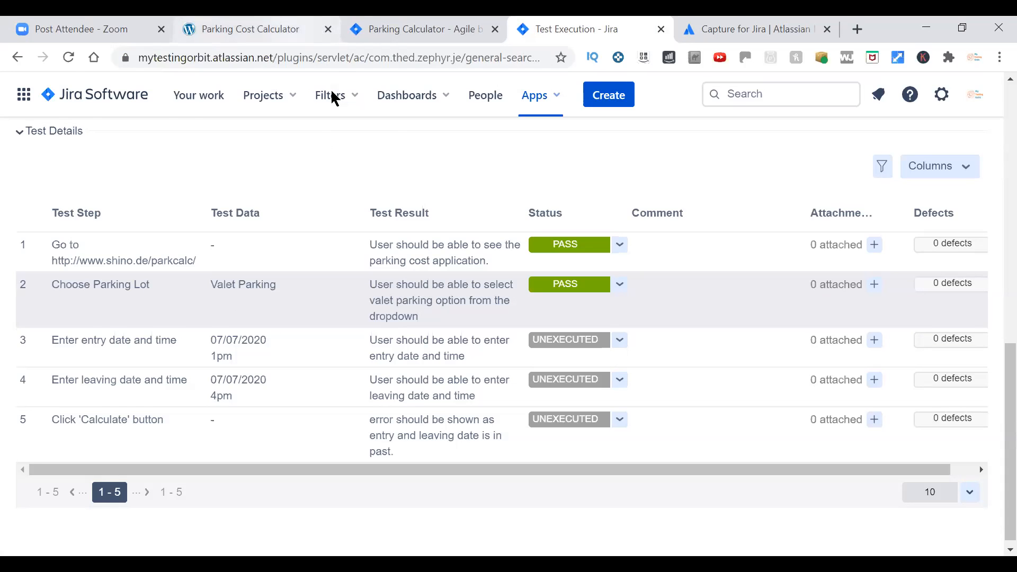
{"action": "left_click", "coordinate": [302, 29]}
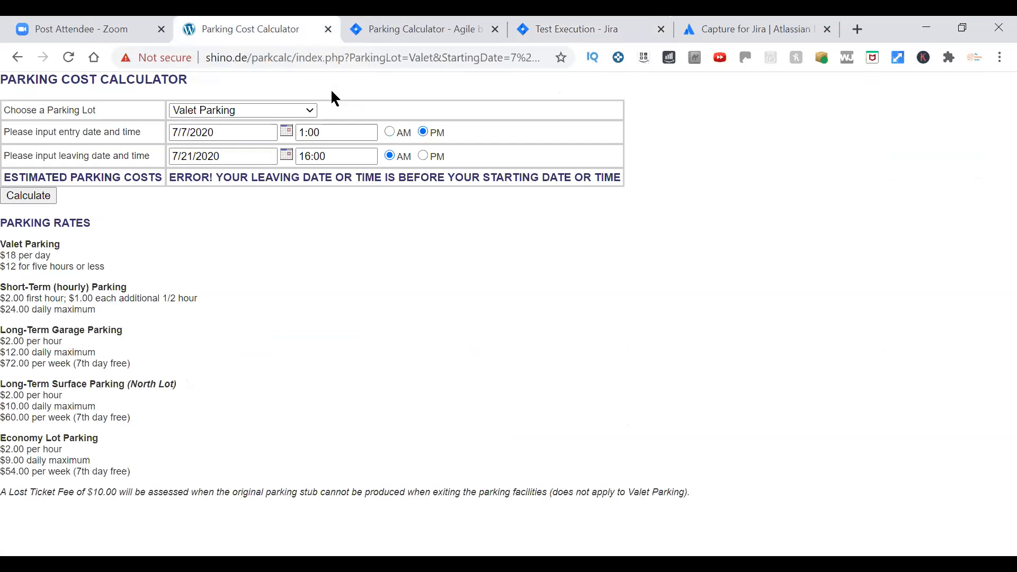
{"action": "left_click", "coordinate": [292, 159]}
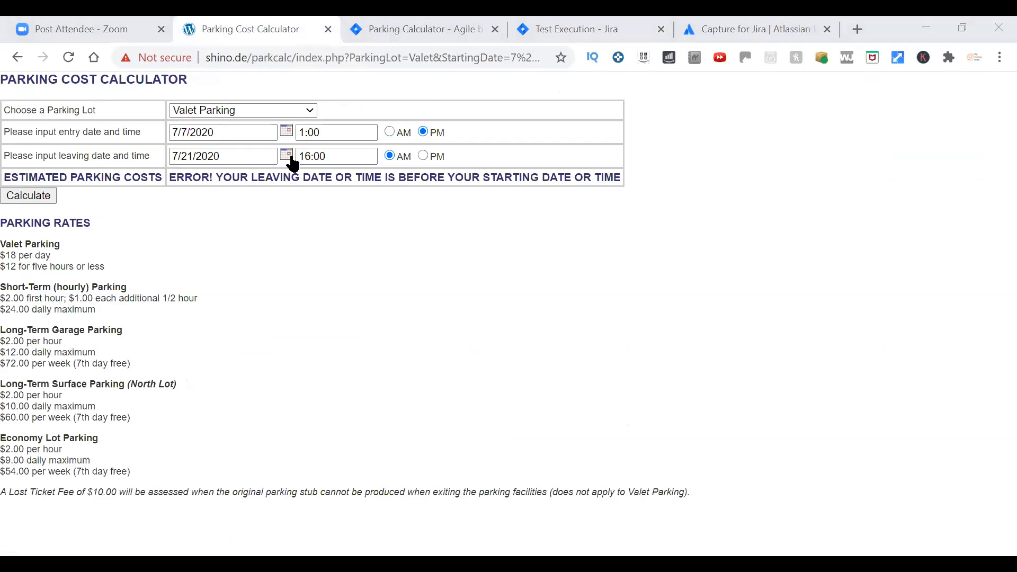
{"action": "left_click", "coordinate": [461, 298]}
{"action": "left_click_drag", "start_coordinate": [354, 155], "coordinate": [247, 156]}
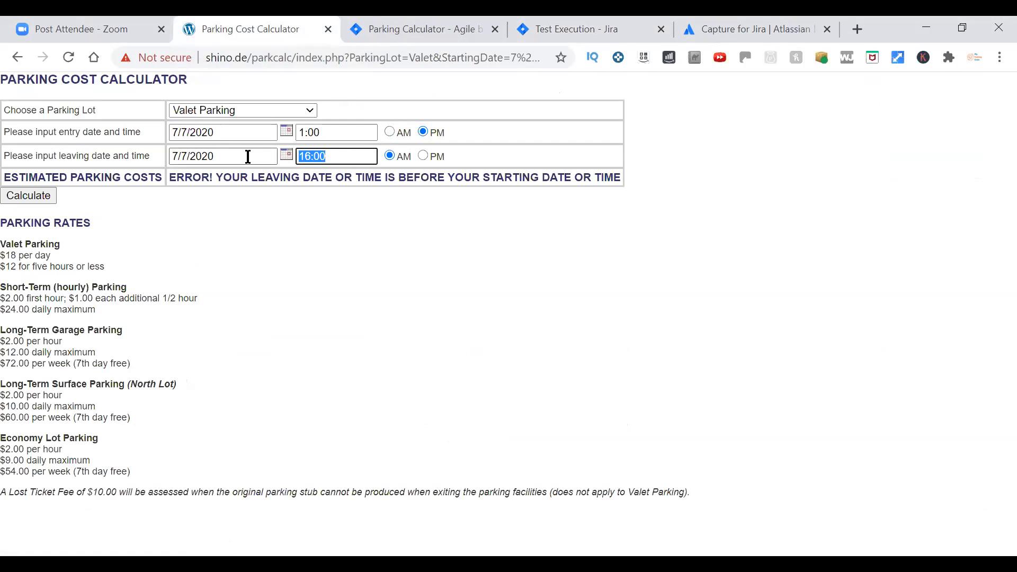
{"action": "type", "text": "4:00"}
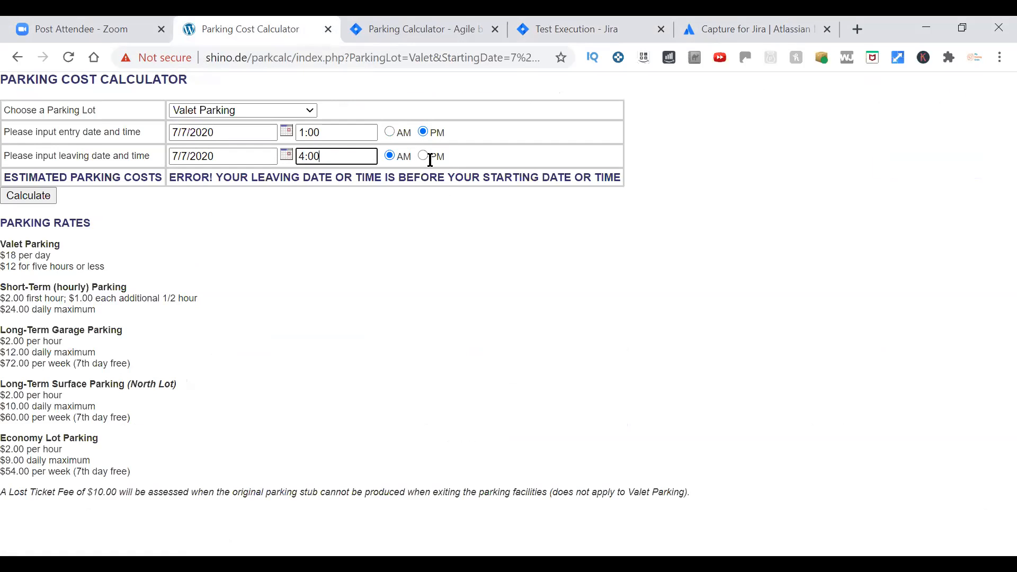
{"action": "left_click", "coordinate": [421, 156]}
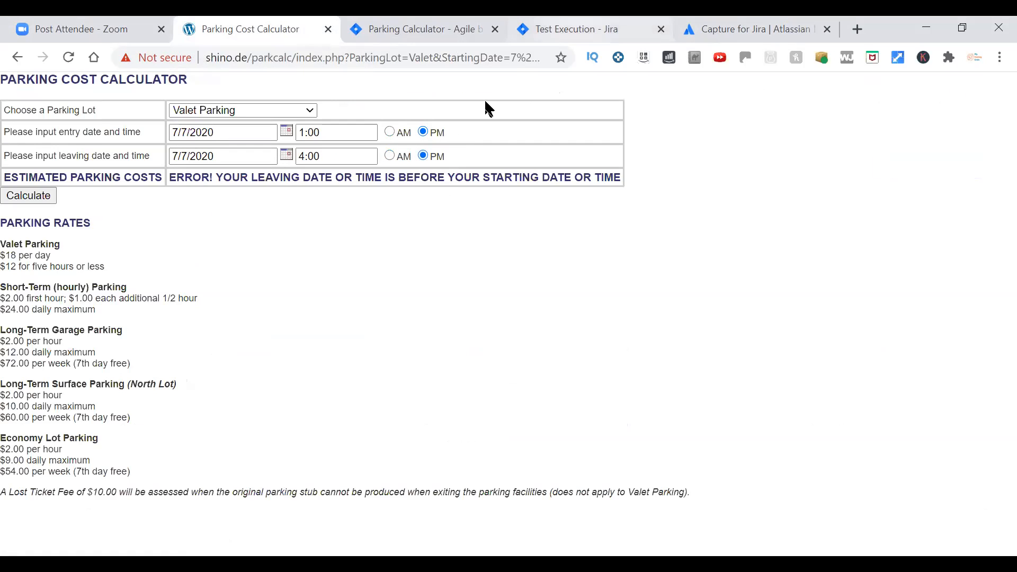
Mark PAC-22 test steps 3 and 4, entering the entry and leaving date and time, as PASS.
{"action": "left_click", "coordinate": [570, 29]}
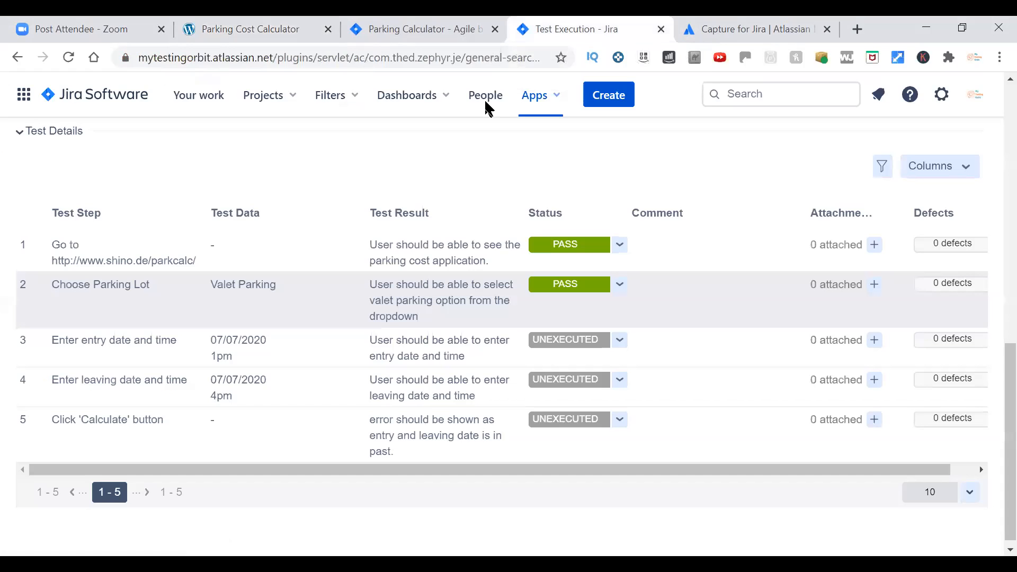
{"action": "left_click", "coordinate": [618, 342]}
{"action": "left_click", "coordinate": [612, 362]}
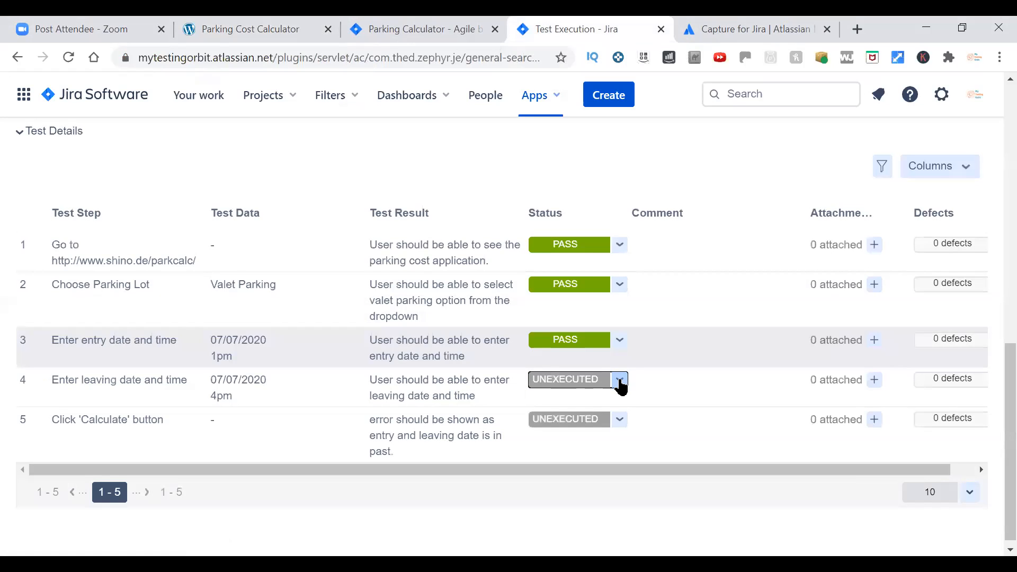
{"action": "left_click", "coordinate": [620, 382]}
{"action": "left_click", "coordinate": [588, 401]}
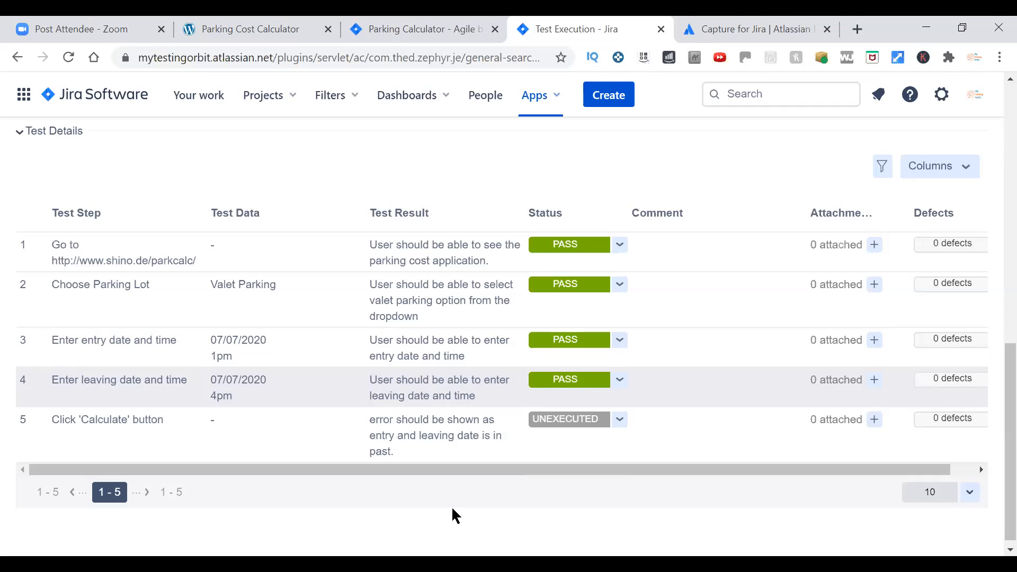
{"action": "left_click", "coordinate": [698, 339]}
Calculate the valet parking cost for the entered times and mark PAC-22 test step 5 as FAIL.
{"action": "left_click", "coordinate": [185, 38]}
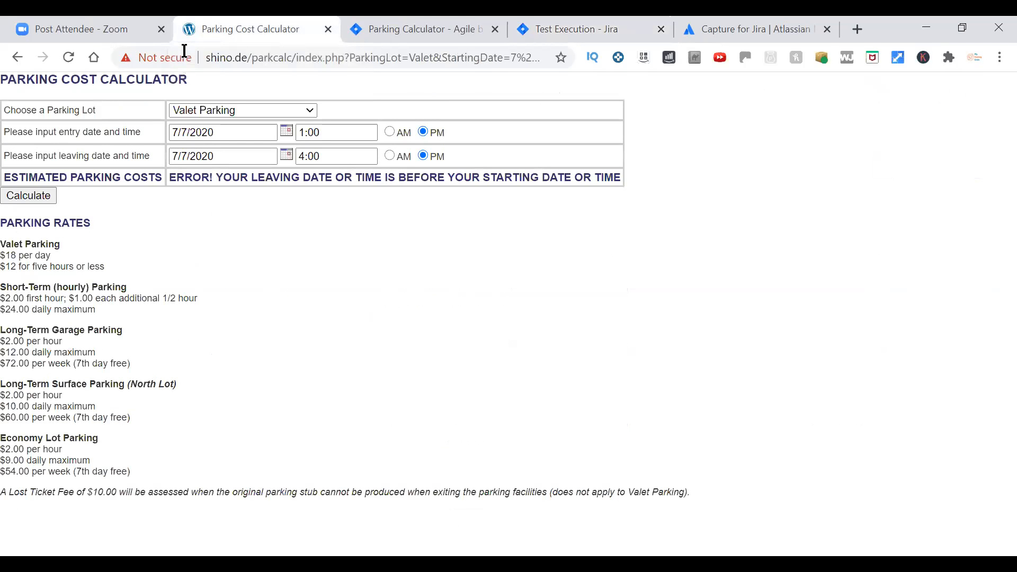
{"action": "left_click", "coordinate": [35, 196]}
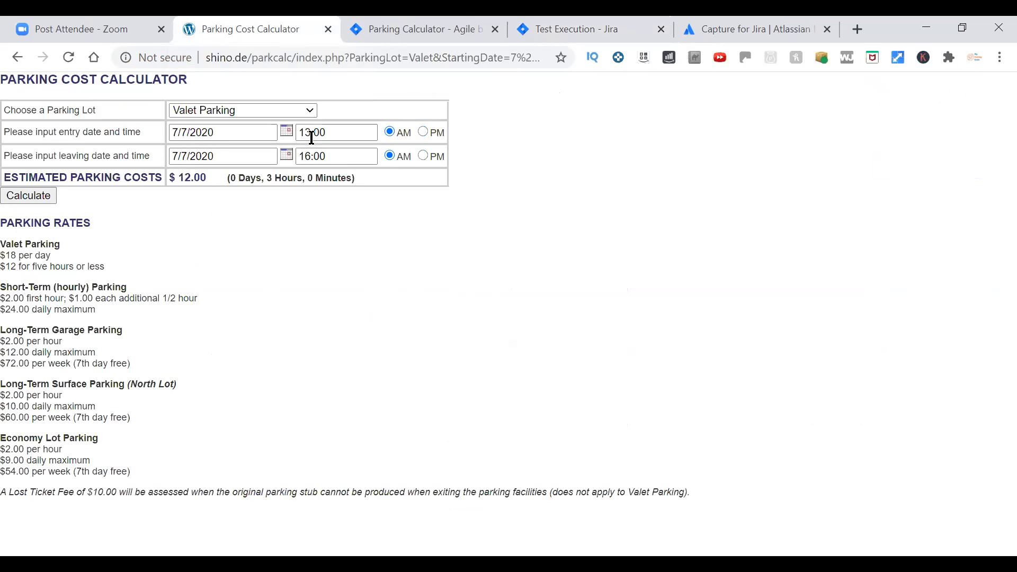
{"action": "left_click", "coordinate": [577, 29]}
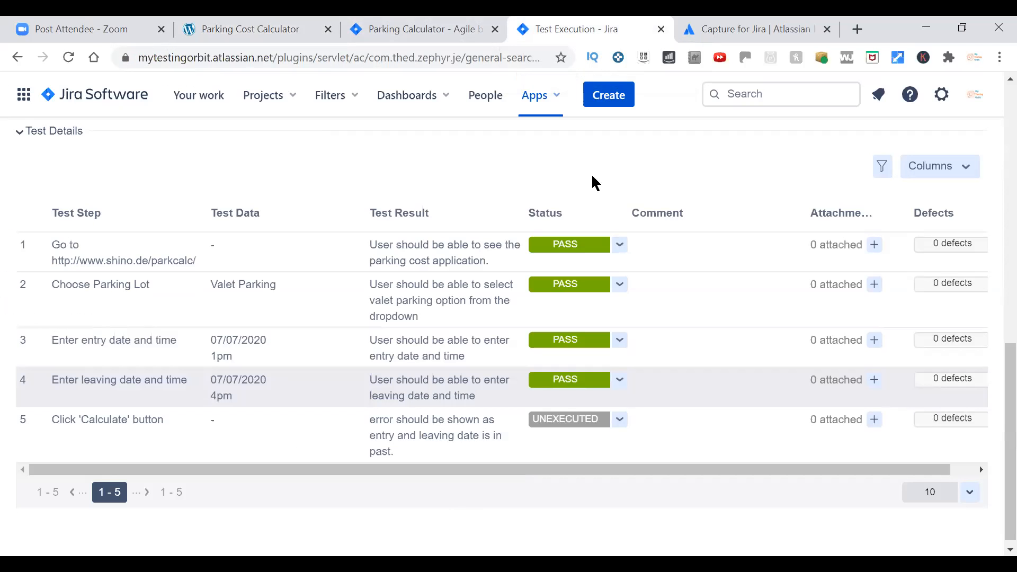
{"action": "left_click", "coordinate": [622, 419]}
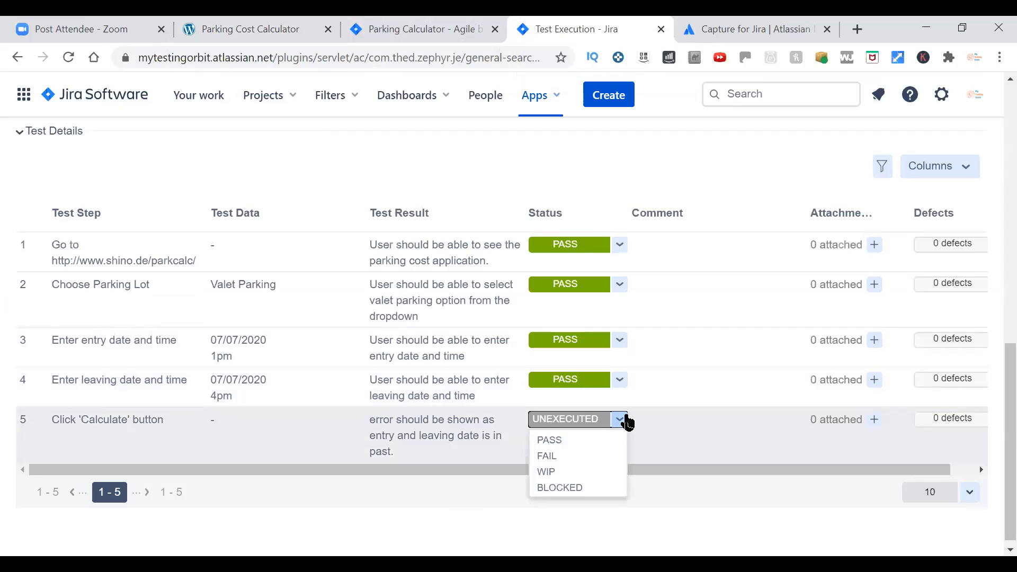
{"action": "left_click", "coordinate": [578, 452]}
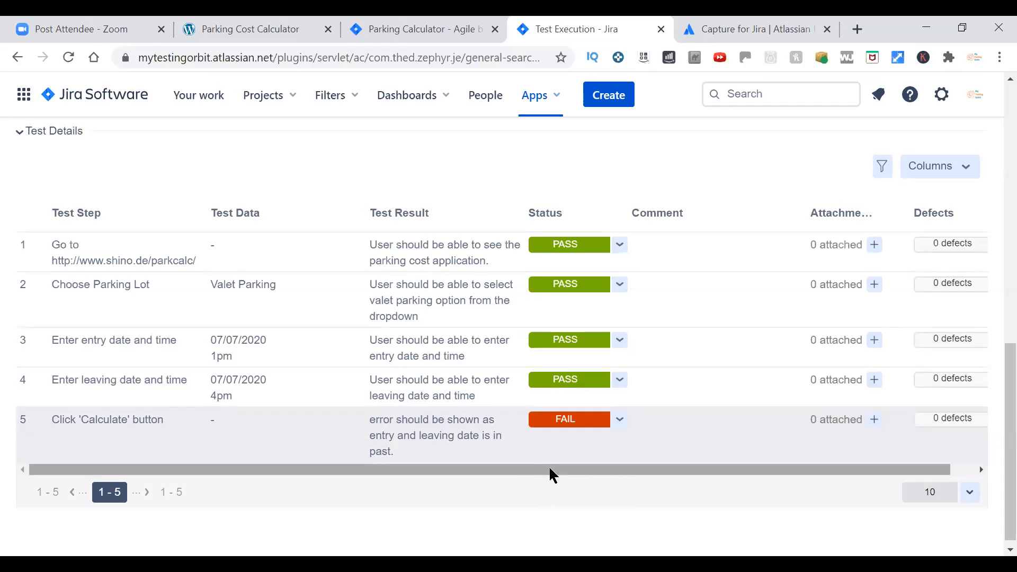
Start creating a defect for the failed test step 5, Click 'Calculate' button.
{"action": "left_click_drag", "start_coordinate": [548, 468], "coordinate": [583, 471]}
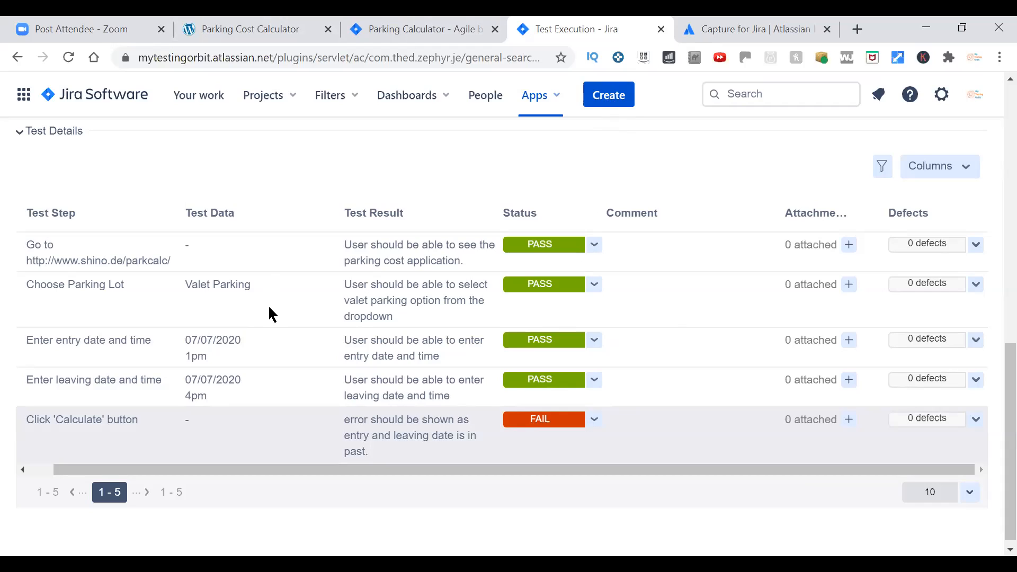
{"action": "left_click", "coordinate": [976, 420]}
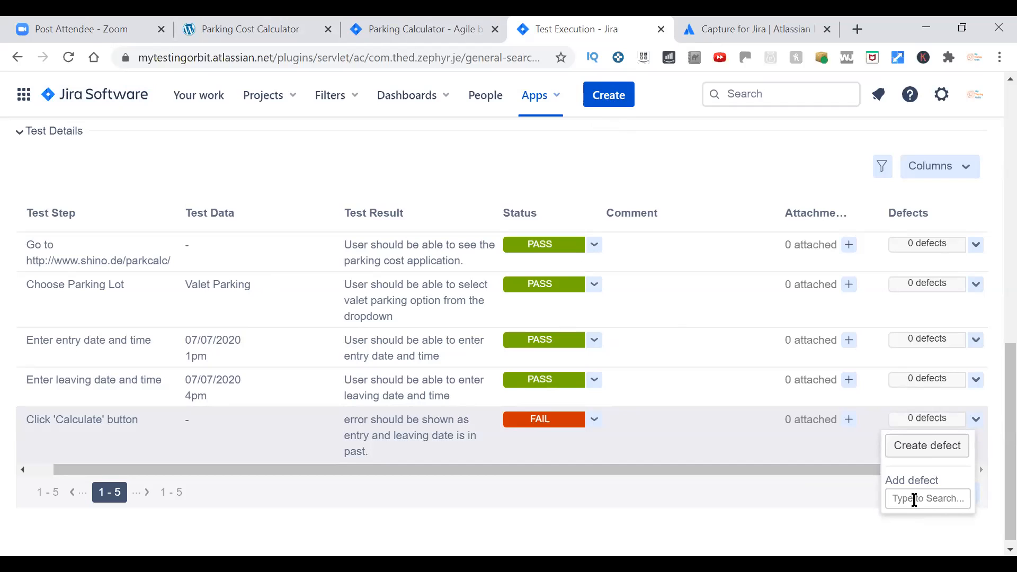
{"action": "left_click", "coordinate": [934, 457]}
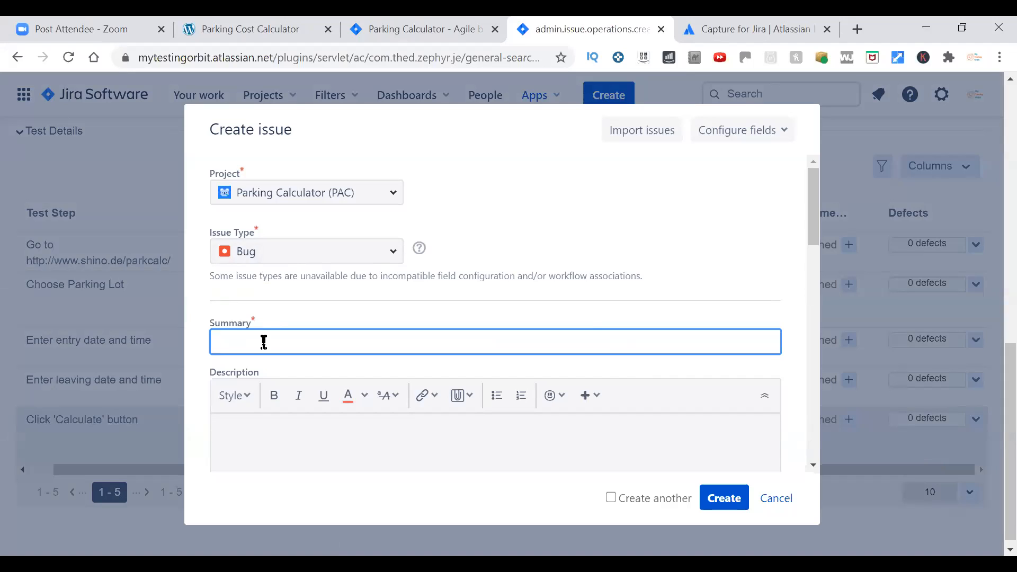
Enter the bug summary "User is able to calculate parking cost for a date in past".
{"action": "type", "text": "User is able to calculate parking cosr"}
{"action": "key", "text": "BackSpace"}
{"action": "type", "text": "t"}
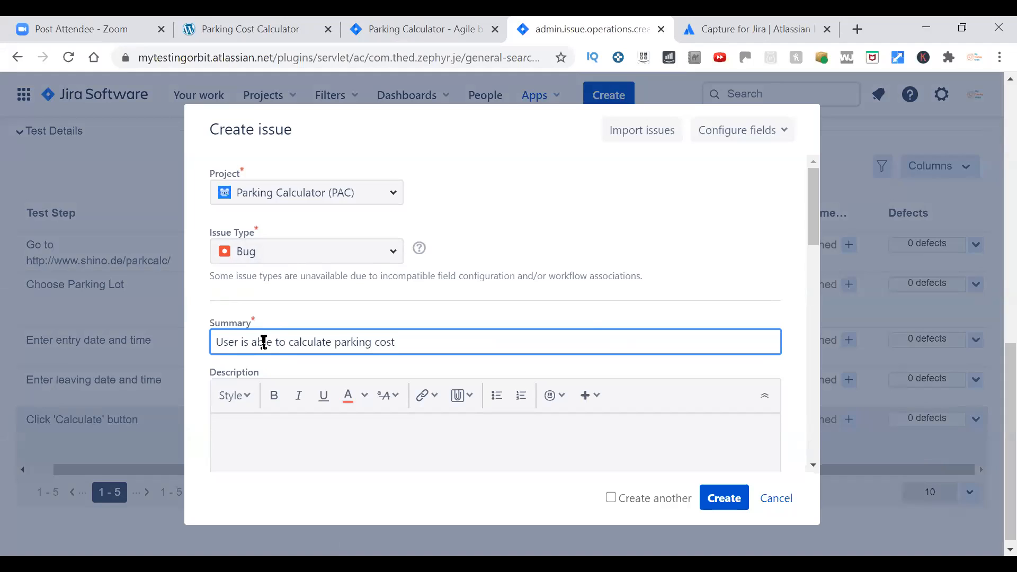
{"action": "type", "text": " for a date in past"}
{"action": "left_click_drag", "start_coordinate": [814, 218], "coordinate": [818, 249]}
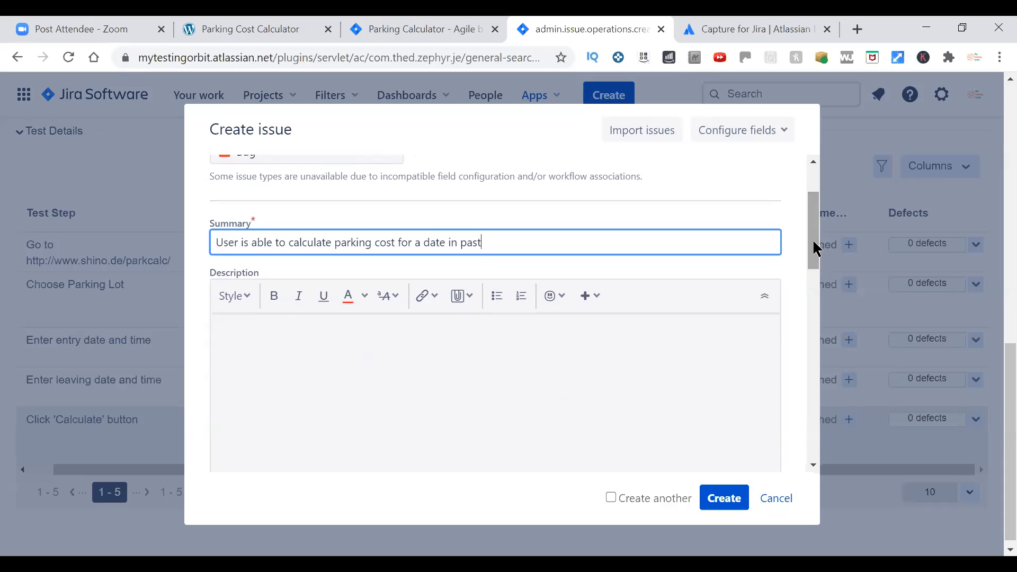
Begin the bug description with the lines "Environment - Test" and "Browser - Chrome (version)".
{"action": "left_click", "coordinate": [736, 330]}
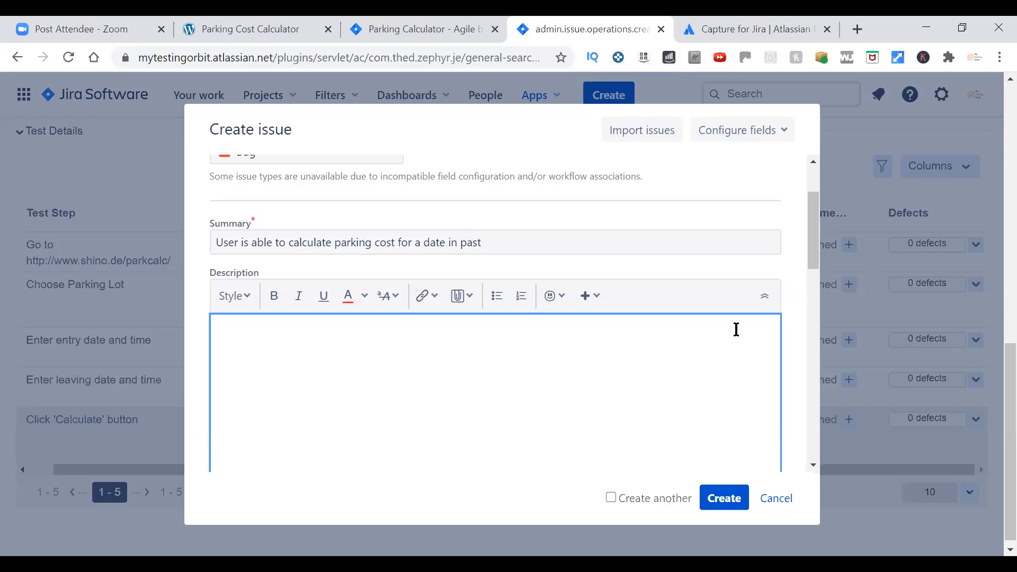
{"action": "type", "text": "Environmen"}
{"action": "type", "text": "t - "}
{"action": "type", "text": "Tes"}
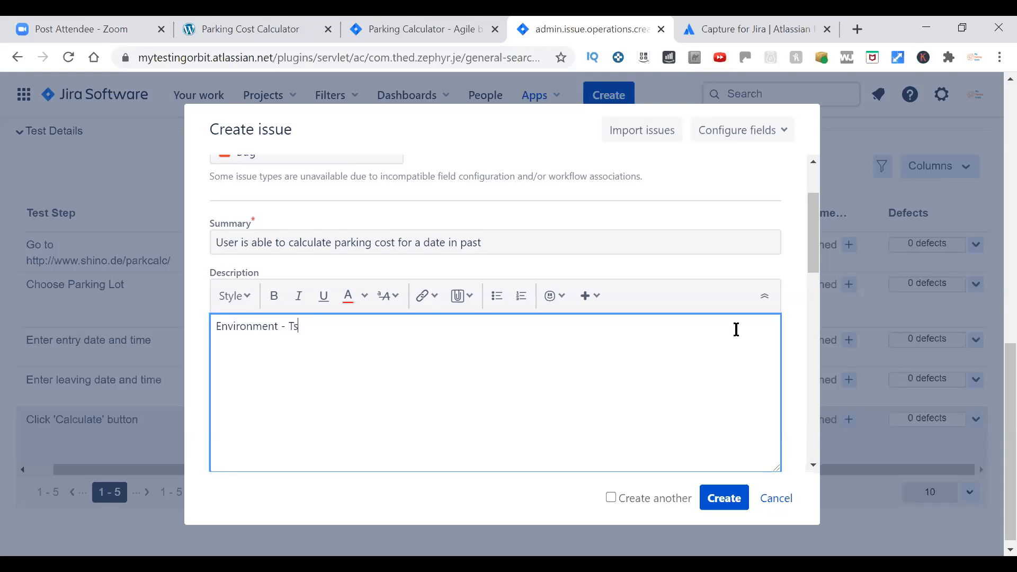
{"action": "key", "text": "BackSpace"}
{"action": "type", "text": "st"}
{"action": "key", "text": "Return"}
{"action": "type", "text": "Browser -"}
{"action": "type", "text": "Chrome"}
{"action": "type", "text": "(version"}
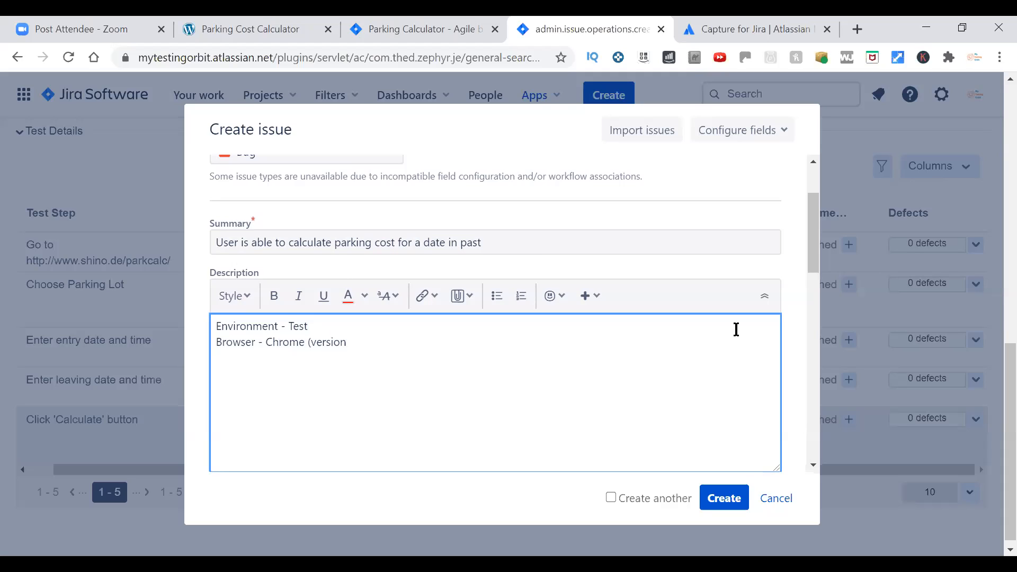
{"action": "type", "text": ")"}
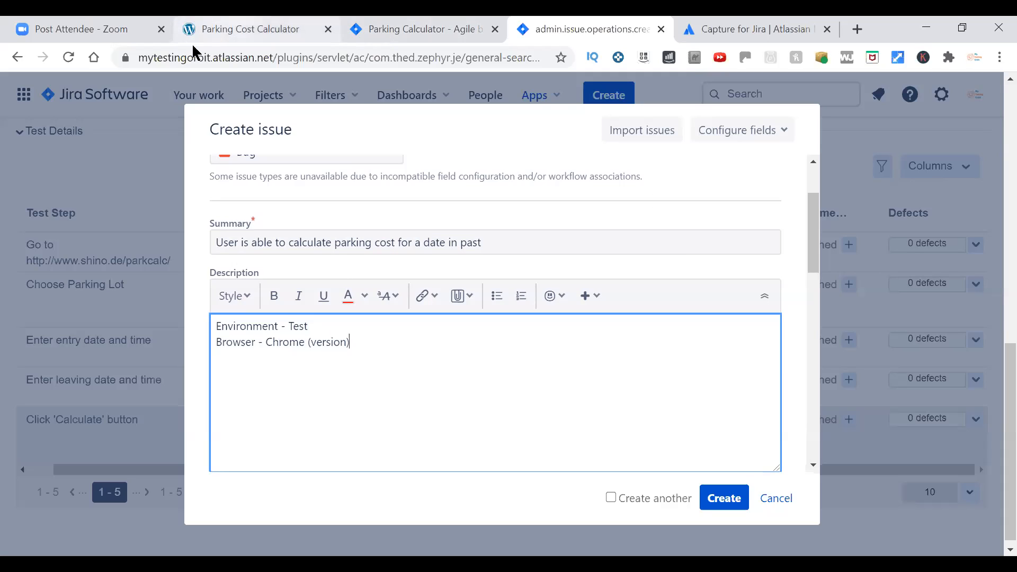
{"action": "left_click", "coordinate": [421, 94]}
{"action": "left_click", "coordinate": [403, 345]}
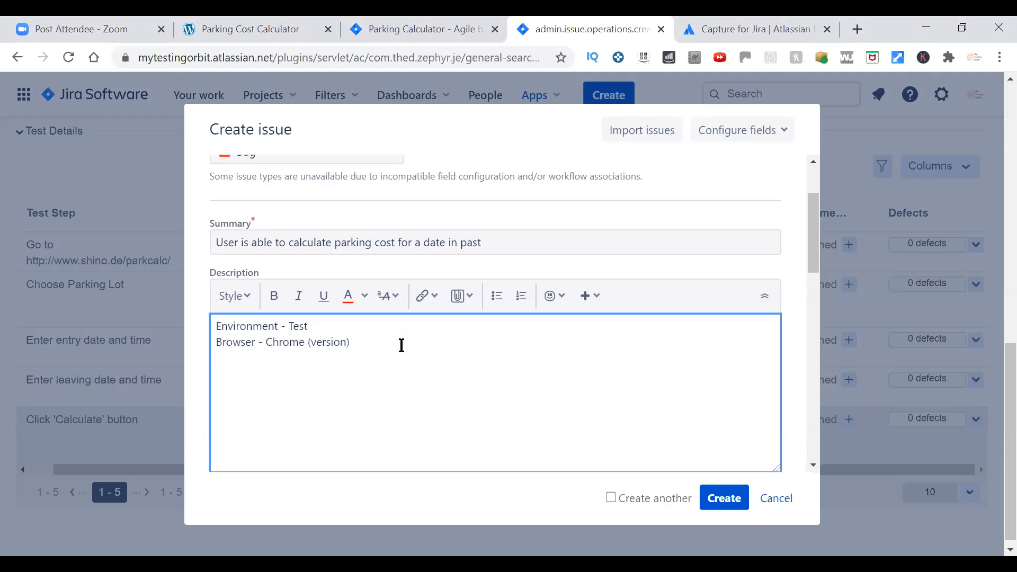
Add a "Steps to Reproduce:" heading to the description, with the first step "1)- go to the application".
{"action": "key", "text": "Return"}
{"action": "type", "text": "Steps to Repd"}
{"action": "key", "text": "BackSpace"}
{"action": "type", "text": "roduce:1)- got o"}
{"action": "key", "text": "BackSpace"}
{"action": "key", "text": "BackSpace"}
{"action": "key", "text": "BackSpace"}
{"action": "type", "text": "to the application"}
{"action": "left_click", "coordinate": [209, 31]}
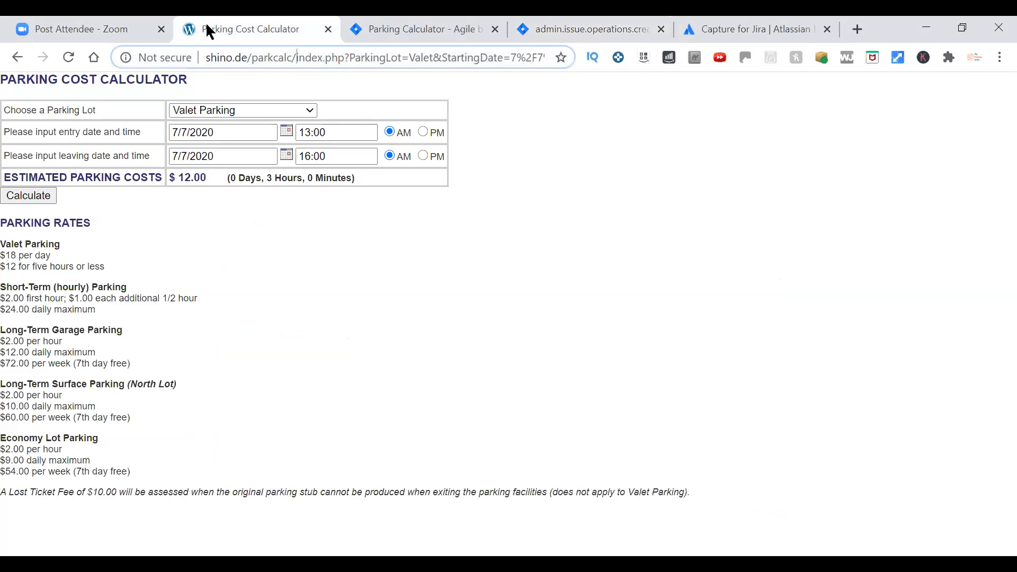
{"action": "left_click_drag", "start_coordinate": [295, 57], "coordinate": [206, 58]}
{"action": "key", "text": "ctrl+c"}
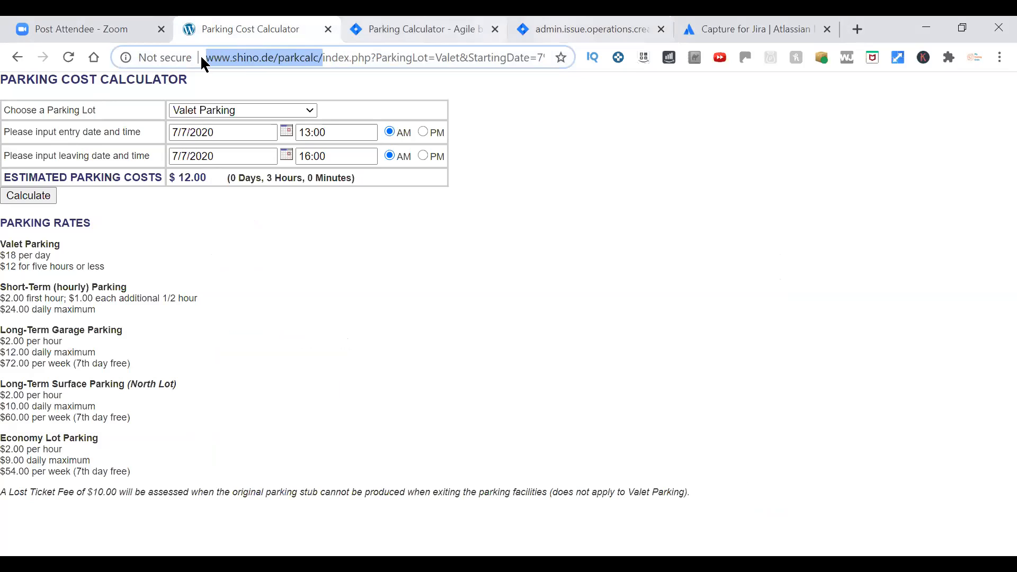
{"action": "left_click", "coordinate": [747, 29]}
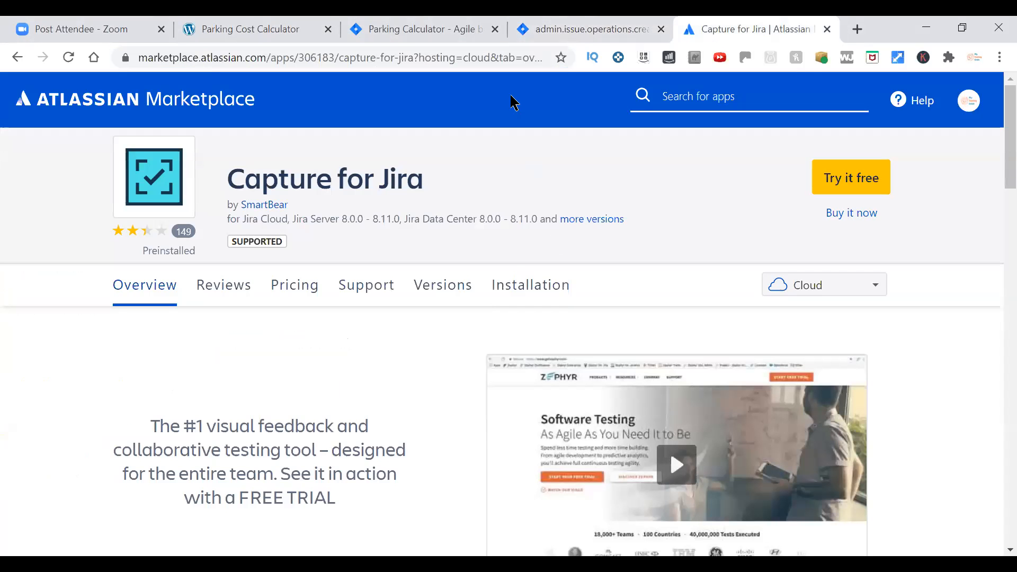
{"action": "key", "text": "ctrl+shift+Tab"}
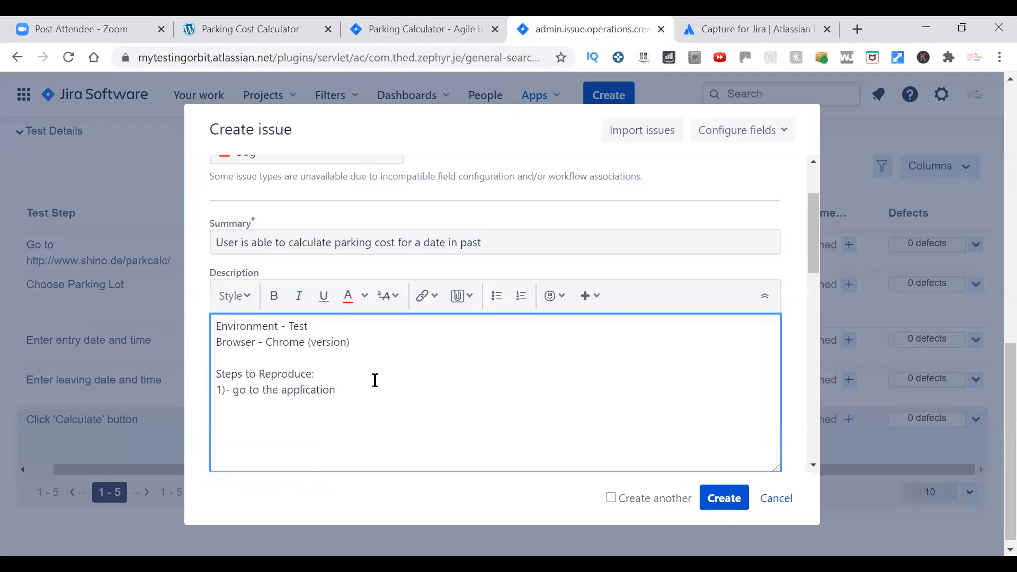
{"action": "type", "text": "at"}
{"action": "key", "text": "ctrl+v"}
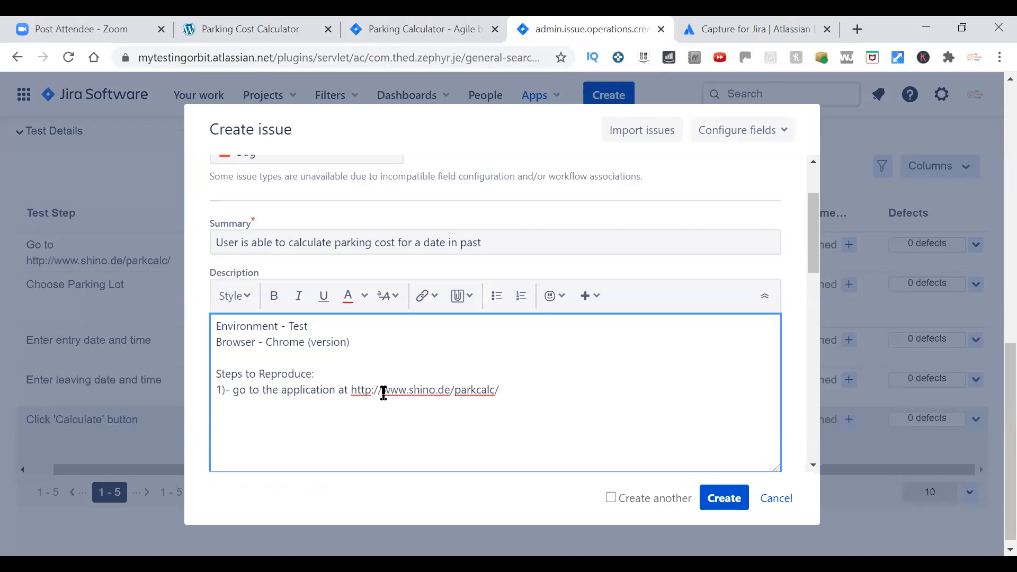
Add reproduction step "2)- Choose valet parking from parking lot dropdown" to the description.
{"action": "type", "text": "2)- Choose valet parking from parking lot dropdown"}
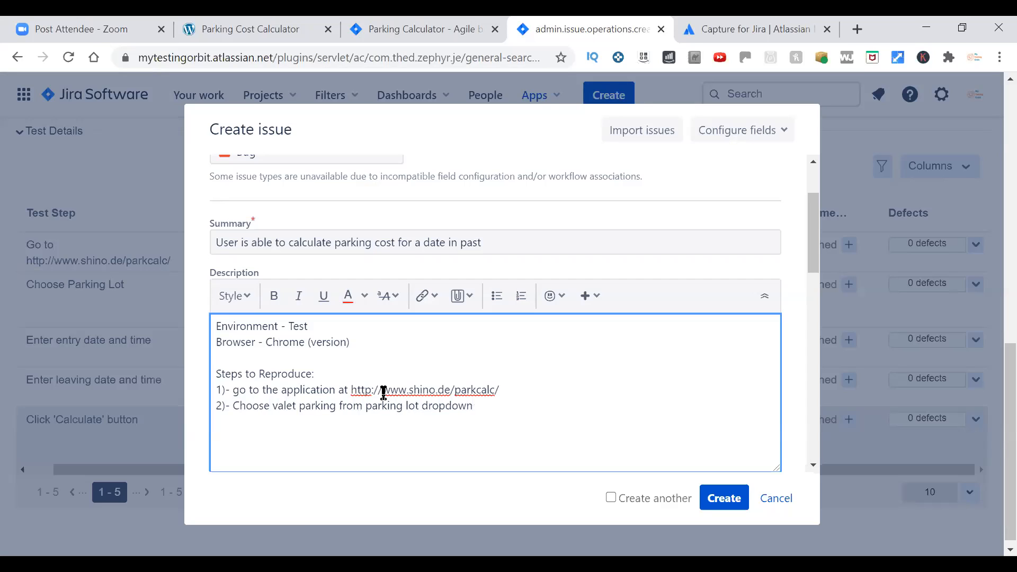
Add reproduction step "3)- Enter entry date and time as 07/07/2020 1pm", checking the entry time in the parking calculator.
{"action": "key", "text": "Return"}
{"action": "type", "text": "3)- Enter entry"}
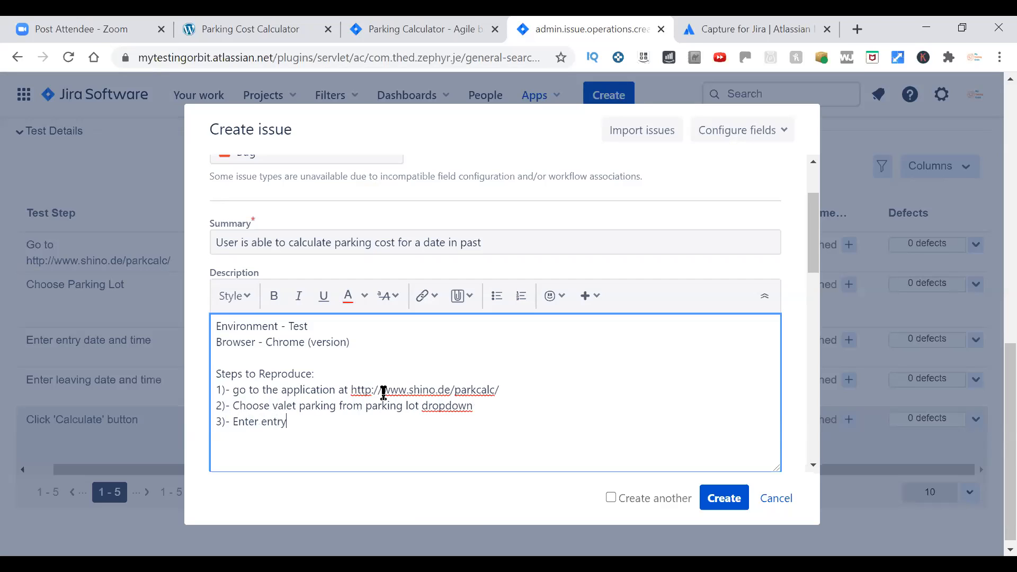
{"action": "type", "text": " date and time as 07/07/2020"}
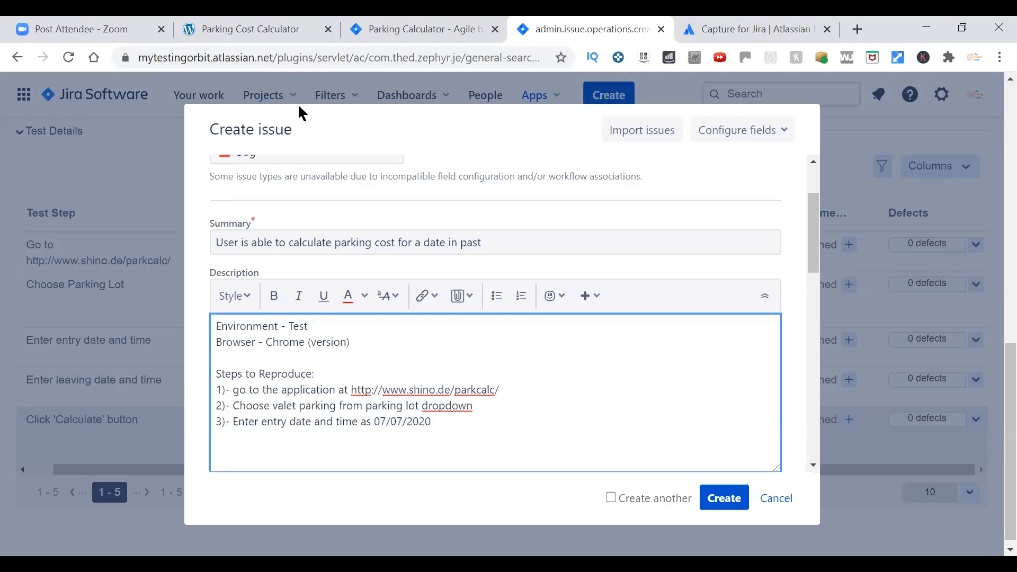
{"action": "left_click", "coordinate": [292, 32]}
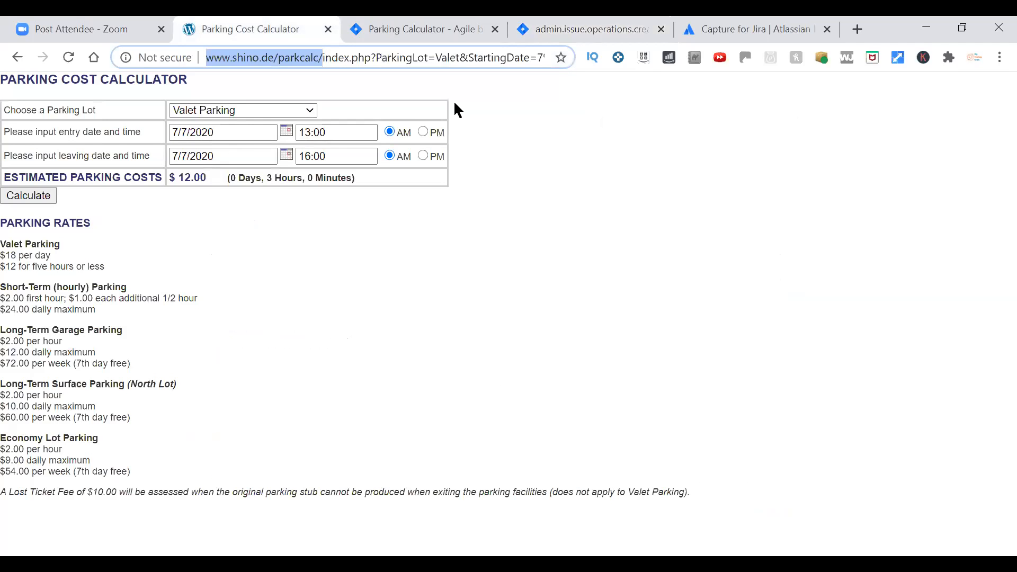
{"action": "left_click", "coordinate": [604, 32]}
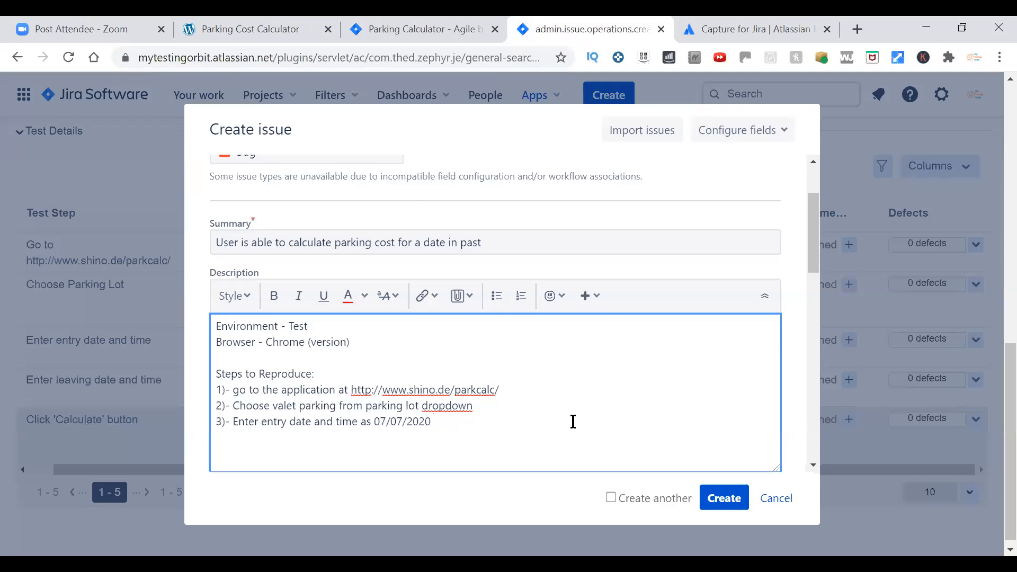
{"action": "type", "text": "1:"}
{"action": "type", "text": "pm"}
Add reproduction step "4)- Enter leaving date and time as 07/07/2020 4pm", checking the leaving time in the parking calculator.
{"action": "key", "text": "Return"}
{"action": "type", "text": "4)- Enter leaving date and time as"}
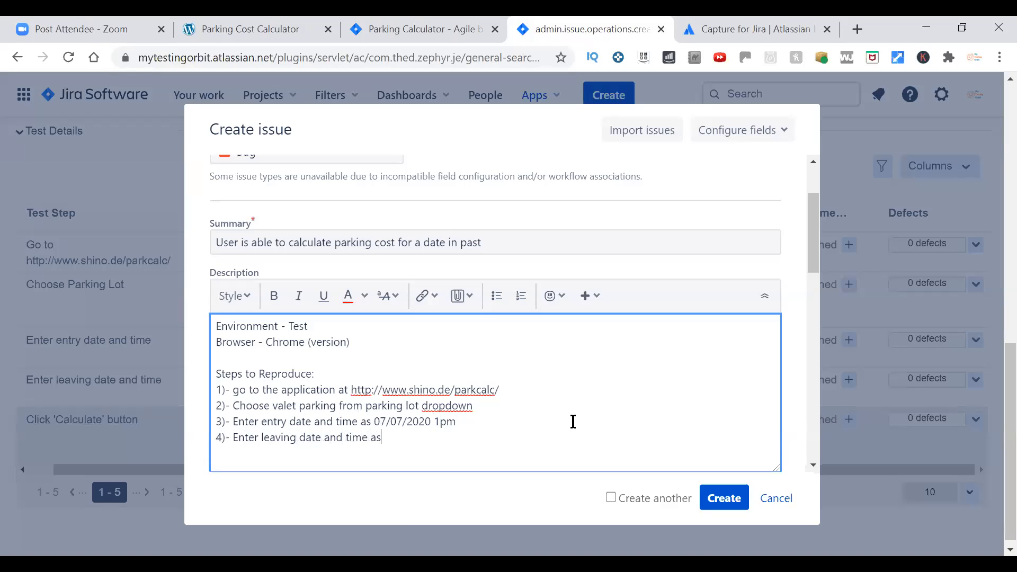
{"action": "type", "text": " 07/07/2020"}
{"action": "left_click", "coordinate": [201, 30]}
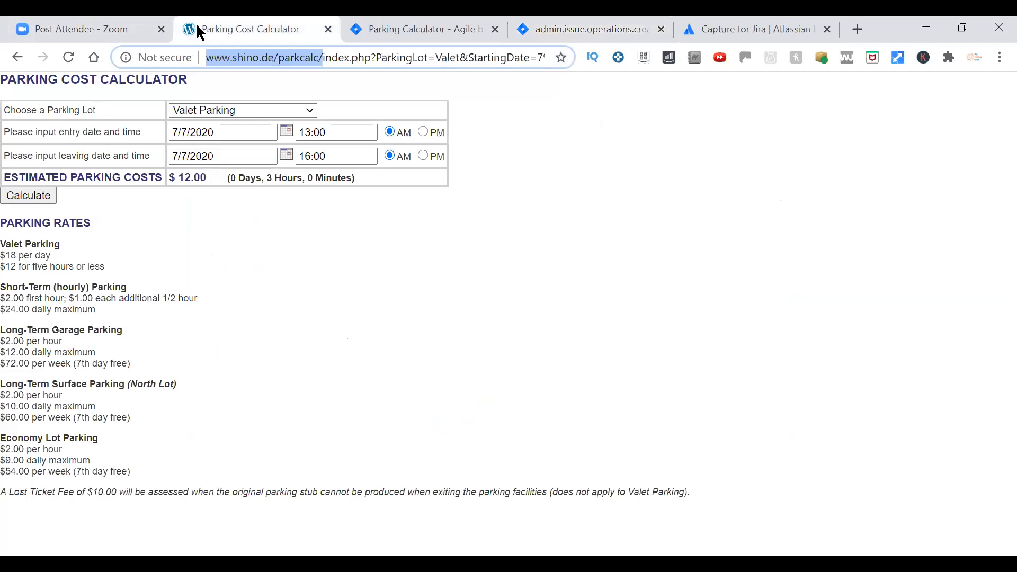
{"action": "left_click", "coordinate": [583, 29]}
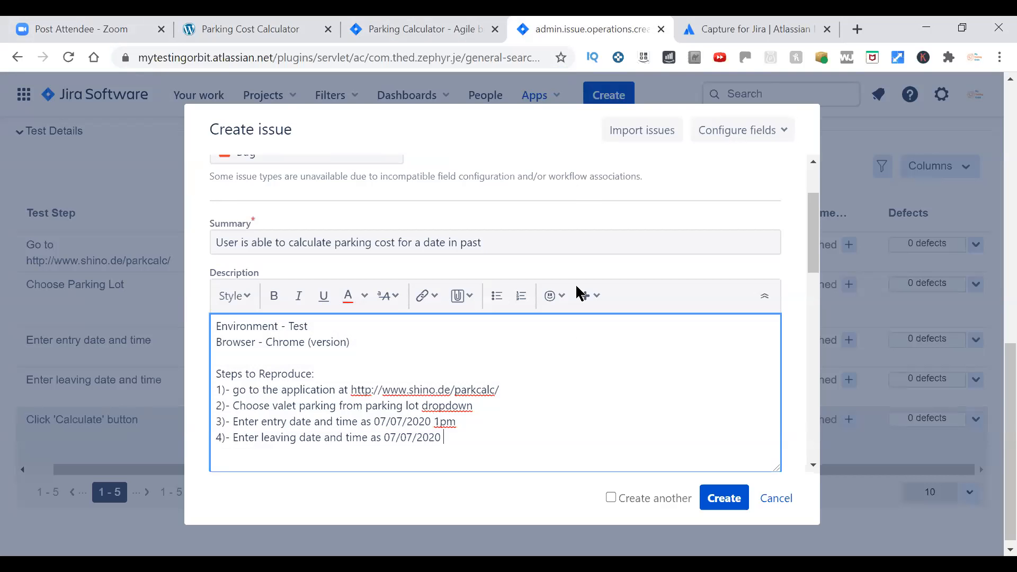
{"action": "type", "text": "4pm"}
Add reproduction step "5)- Click Calculate button" to the description.
{"action": "scroll", "coordinate": [554, 386], "scroll_direction": "down", "scroll_amount": 1}
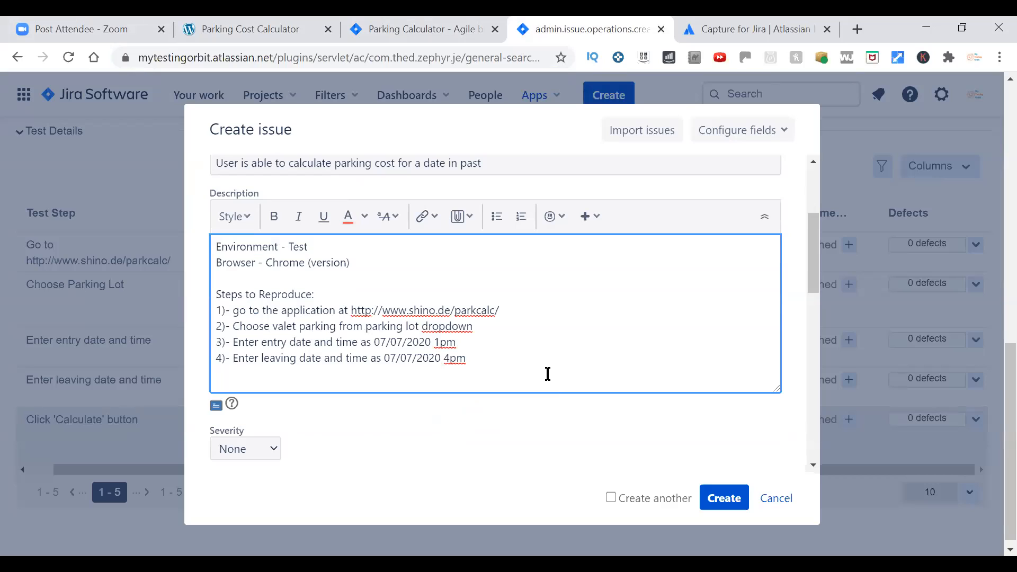
{"action": "key", "text": "Return"}
{"action": "type", "text": "5)- Click Calculate button"}
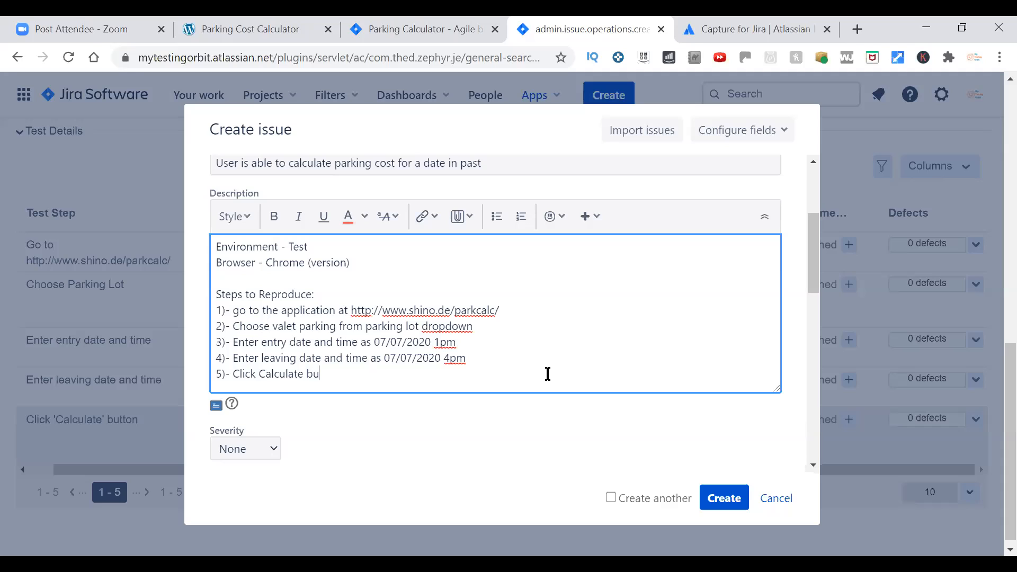
Add the label "Expected Result (ER) -" below the reproduction steps, separated by a blank line.
{"action": "key", "text": "Return"}
{"action": "key", "text": "Return"}
{"action": "type", "text": "Expected Result"}
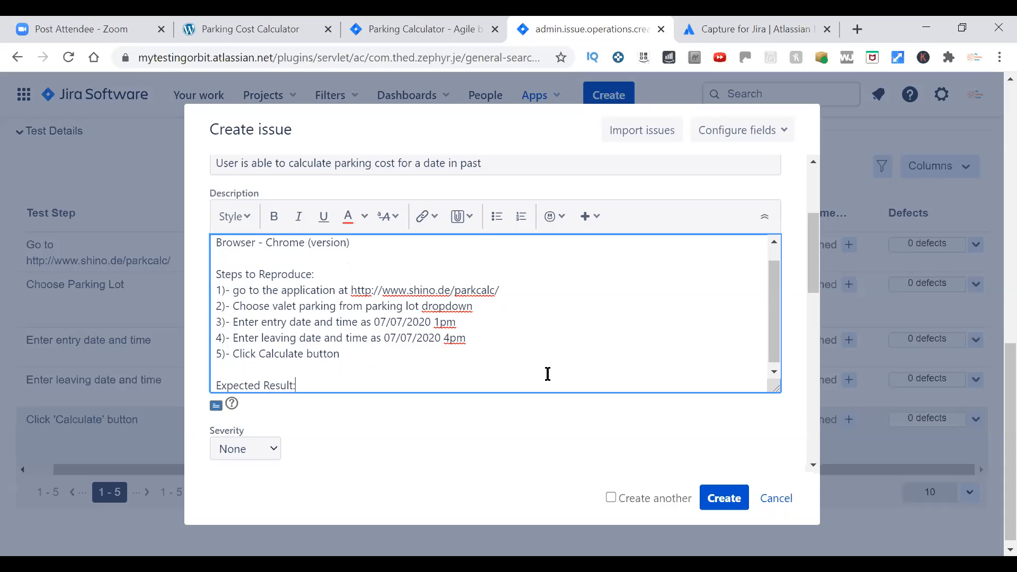
{"action": "type", "text": ":"}
{"action": "key", "text": "BackSpace"}
{"action": "type", "text": "(ER) -"}
Check the parking calculator and enter the expected result "Error should be shown that parking cost can't be calculated for a date in past.".
{"action": "left_click", "coordinate": [306, 30]}
{"action": "key", "text": "ctrl+Tab"}
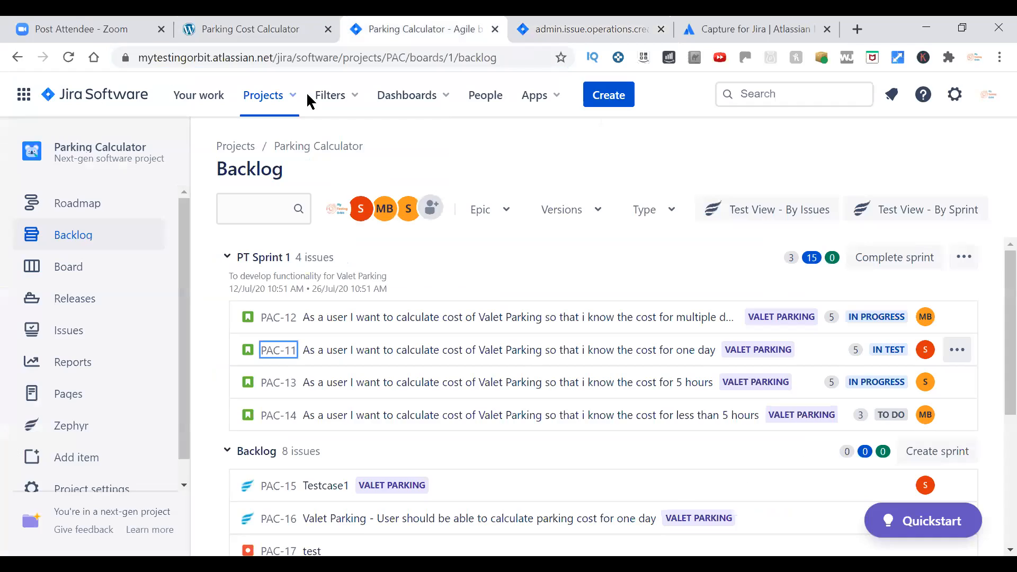
{"action": "key", "text": "ctrl+Tab"}
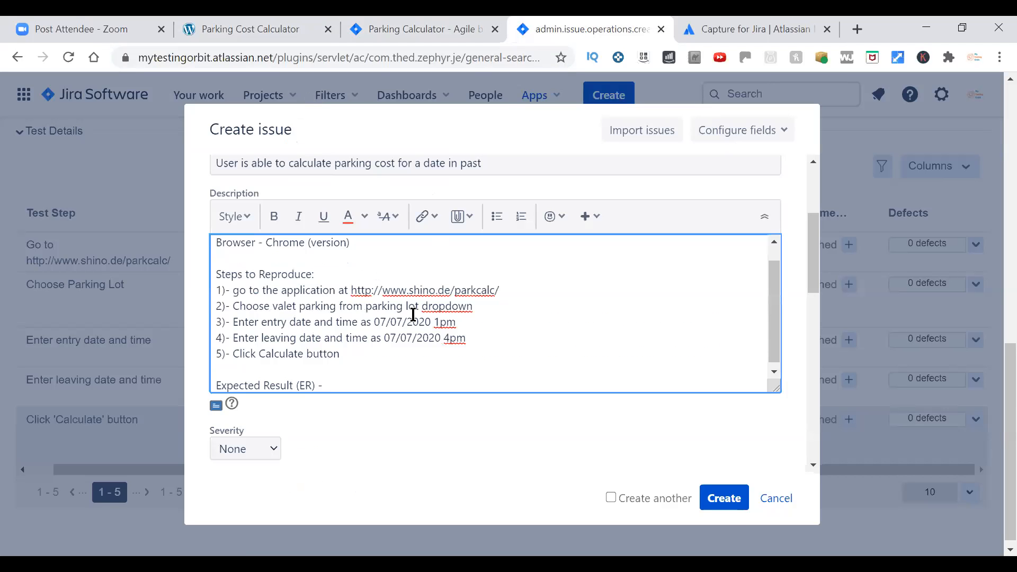
{"action": "type", "text": "Error should be shown that "}
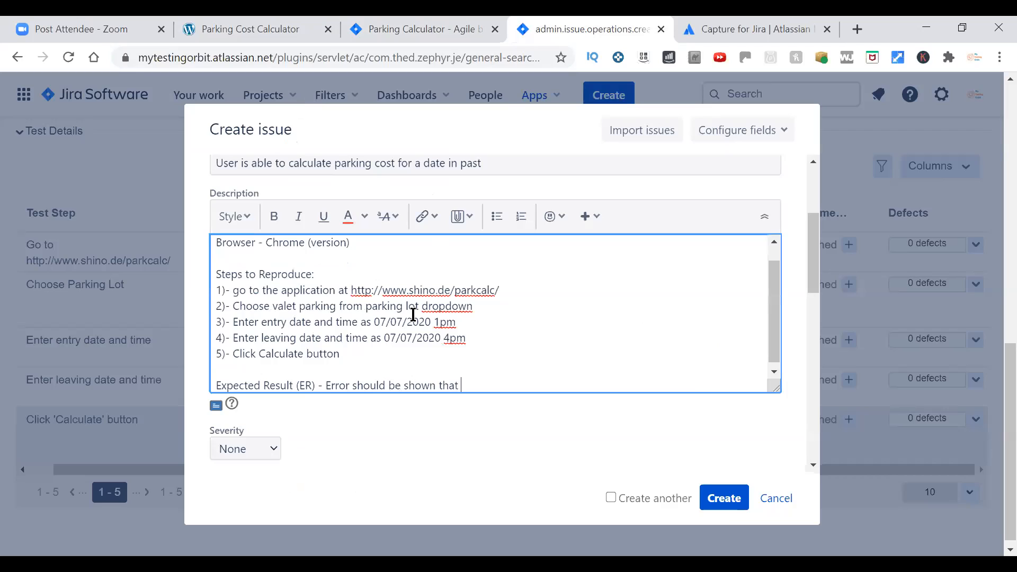
{"action": "type", "text": "parking cost can't be calcu"}
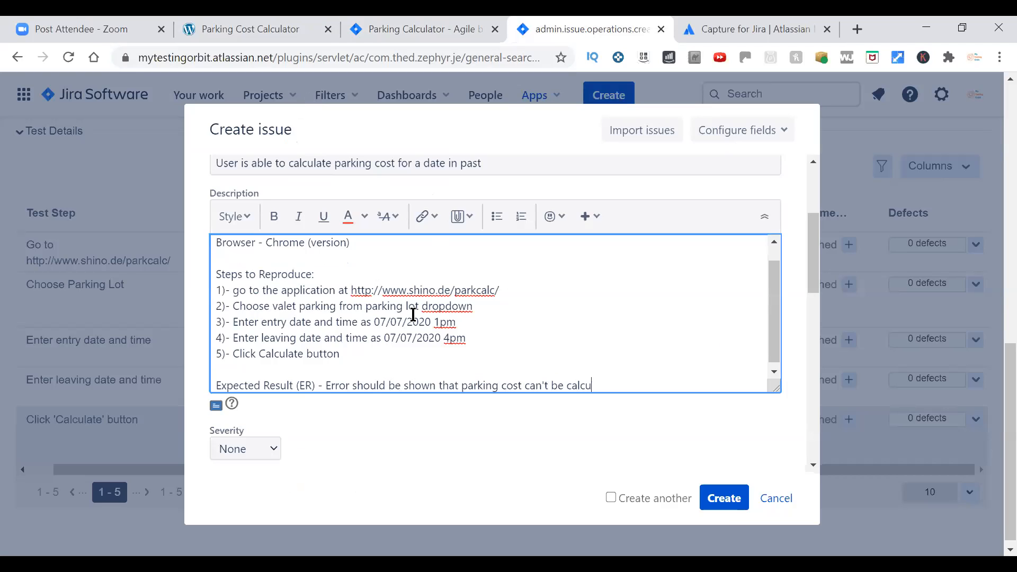
{"action": "type", "text": "lated for a date in past."}
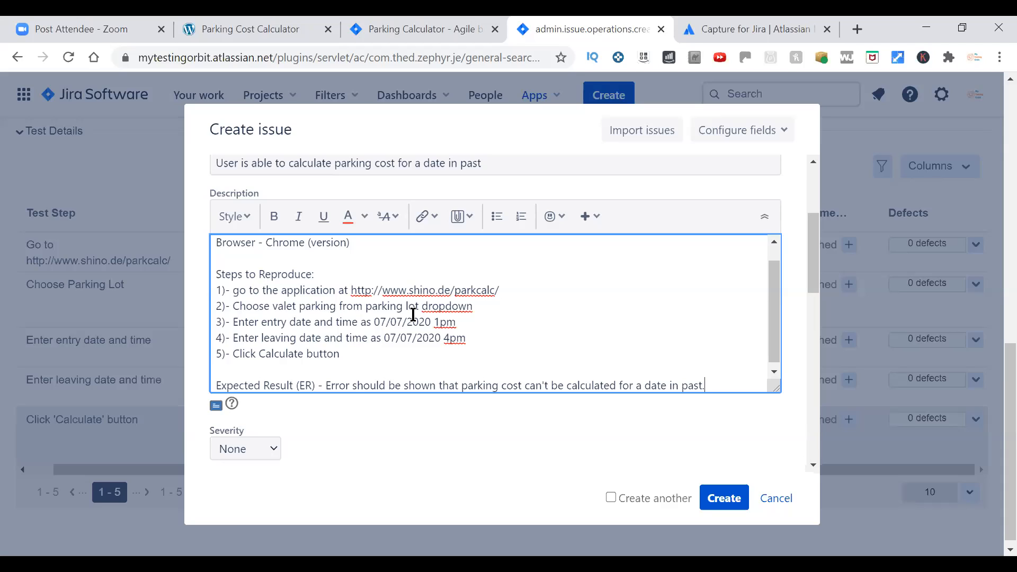
Add the label "Actual Result (AR)" below the expected result, separated by a blank line.
{"action": "key", "text": "Return"}
{"action": "key", "text": "Return"}
{"action": "type", "text": "Actual Result (AR"}
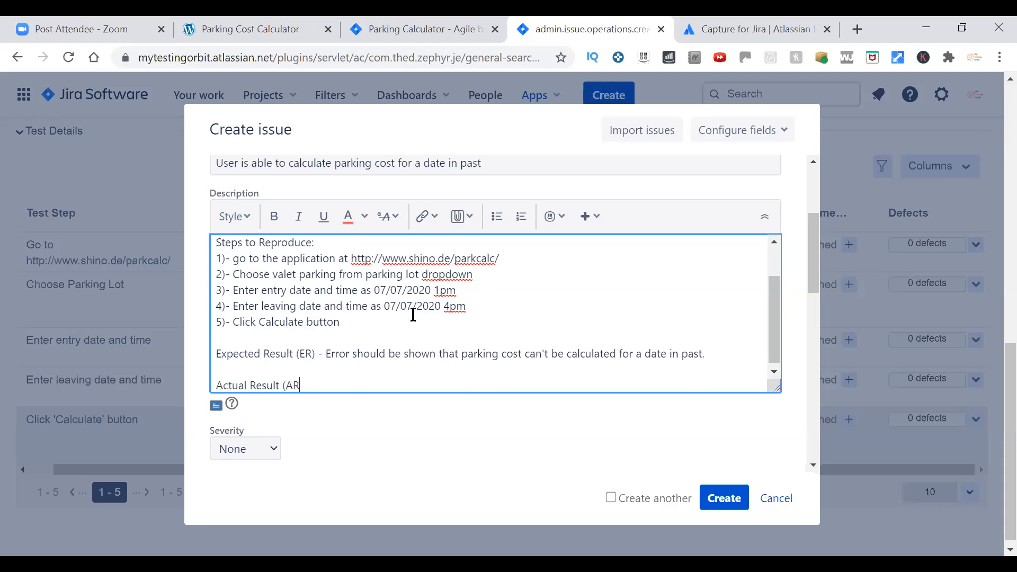
{"action": "type", "text": ") - User is able to calculate"}
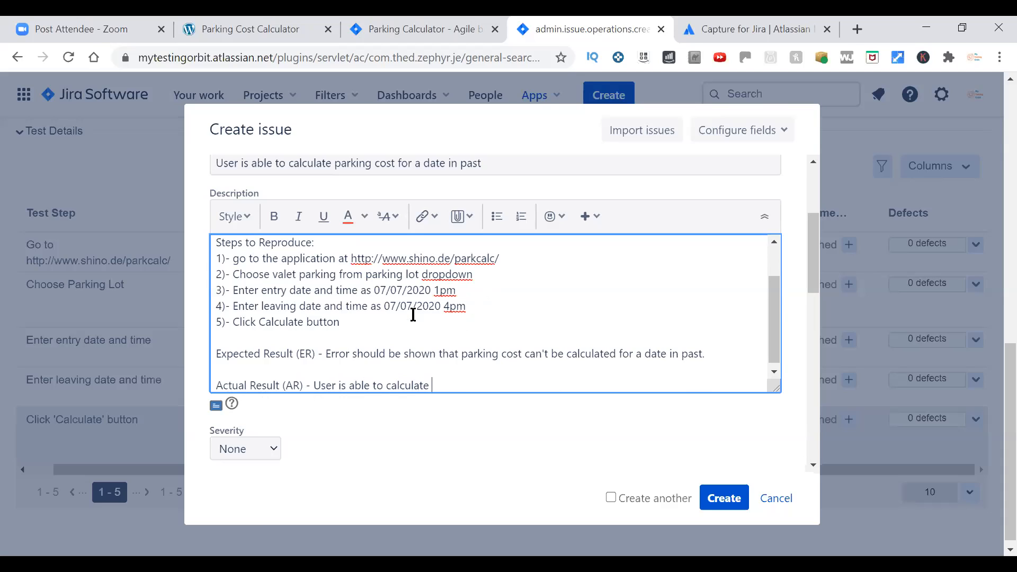
{"action": "type", "text": " cost for a previous date which is incorrect."}
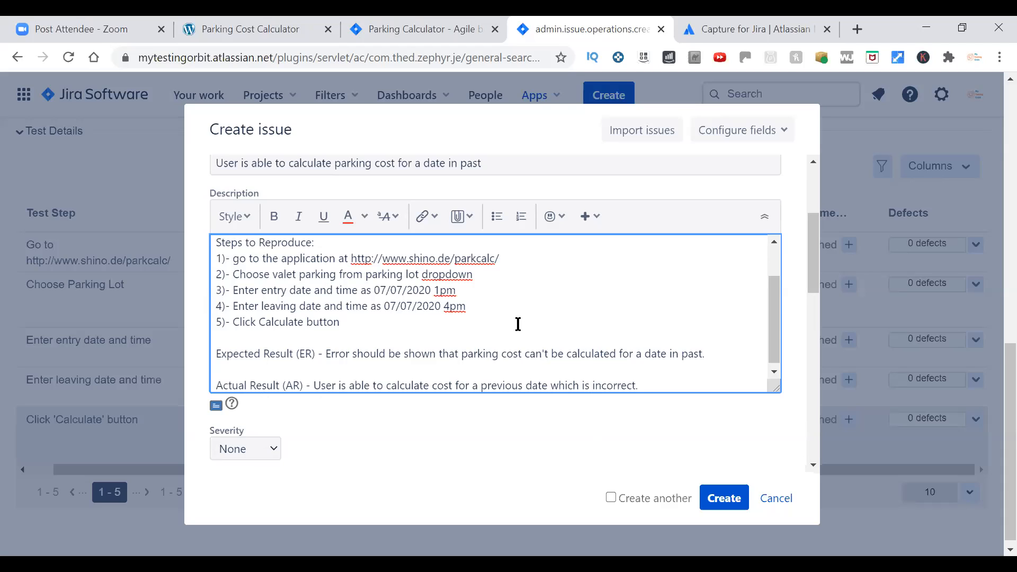
Open the bug's Severity options.
{"action": "left_click_drag", "start_coordinate": [777, 319], "coordinate": [776, 339]}
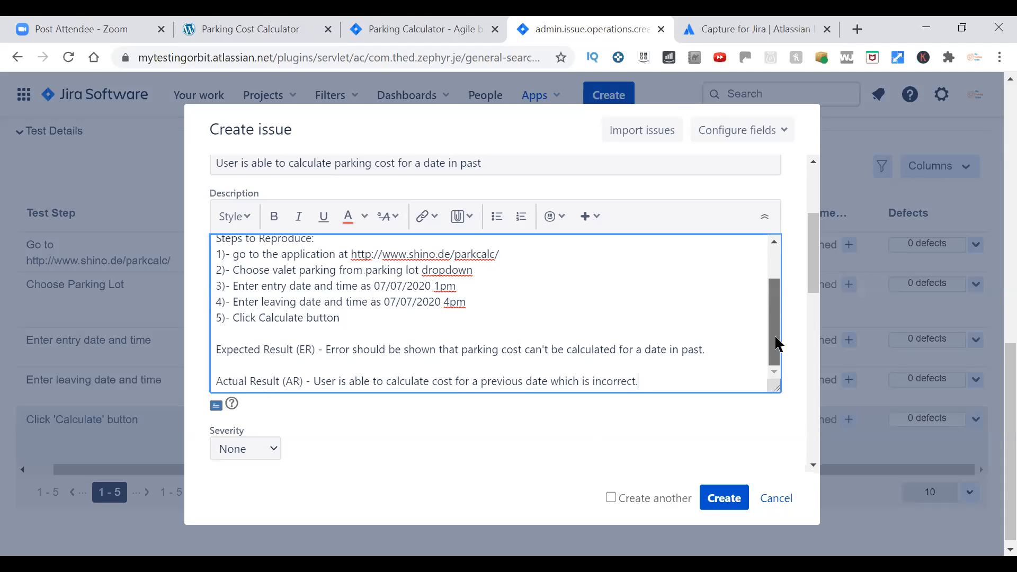
{"action": "left_click_drag", "start_coordinate": [814, 281], "coordinate": [811, 306]}
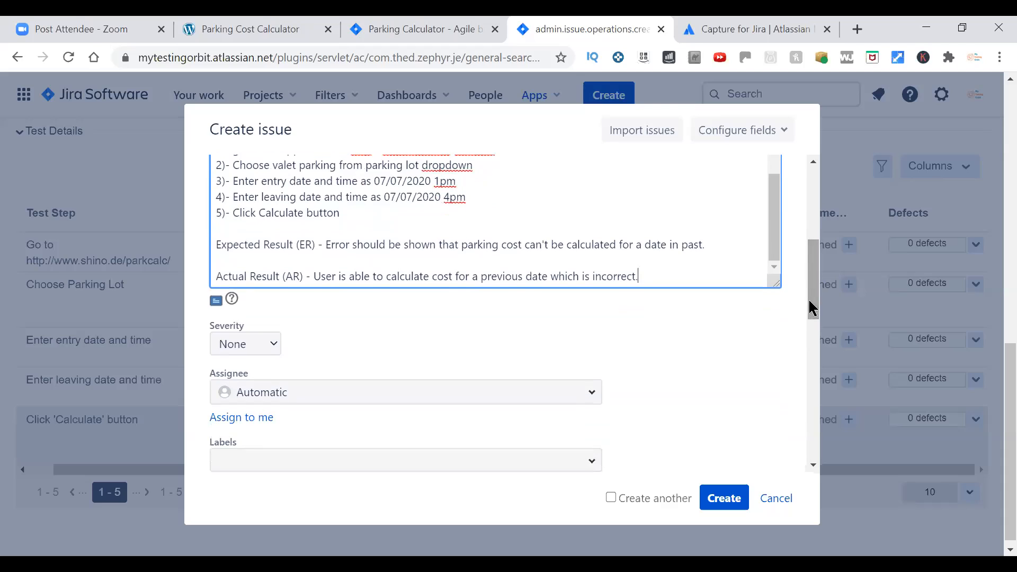
{"action": "left_click", "coordinate": [277, 345]}
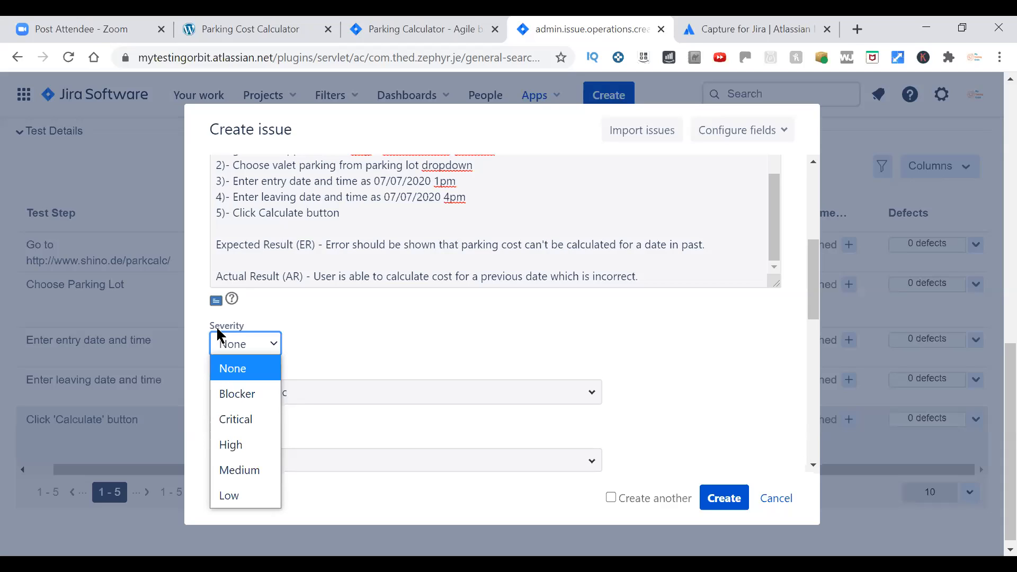
Create the bug with High severity and the intended team member as its assignee.
{"action": "left_click", "coordinate": [233, 445]}
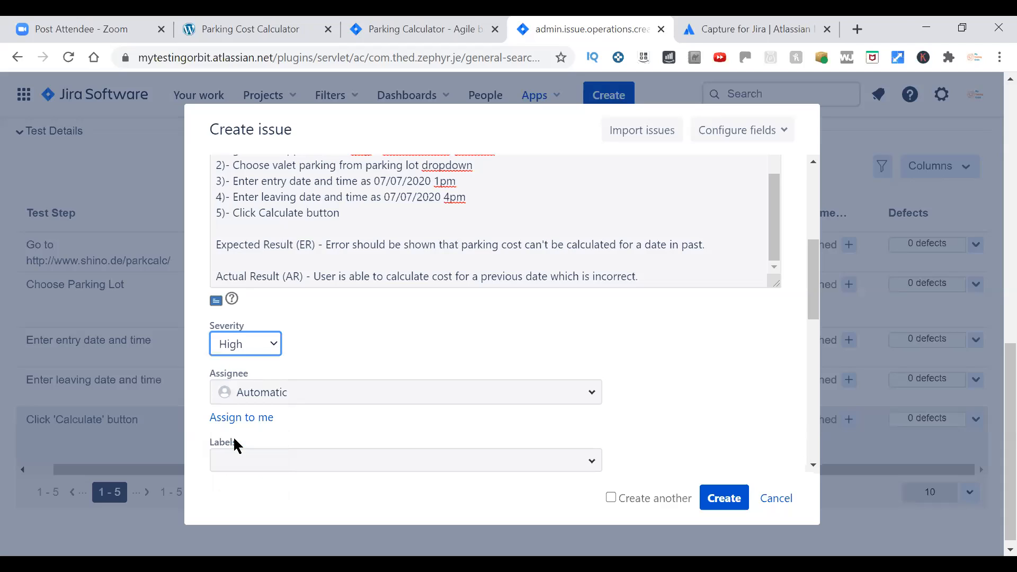
{"action": "left_click", "coordinate": [793, 413]}
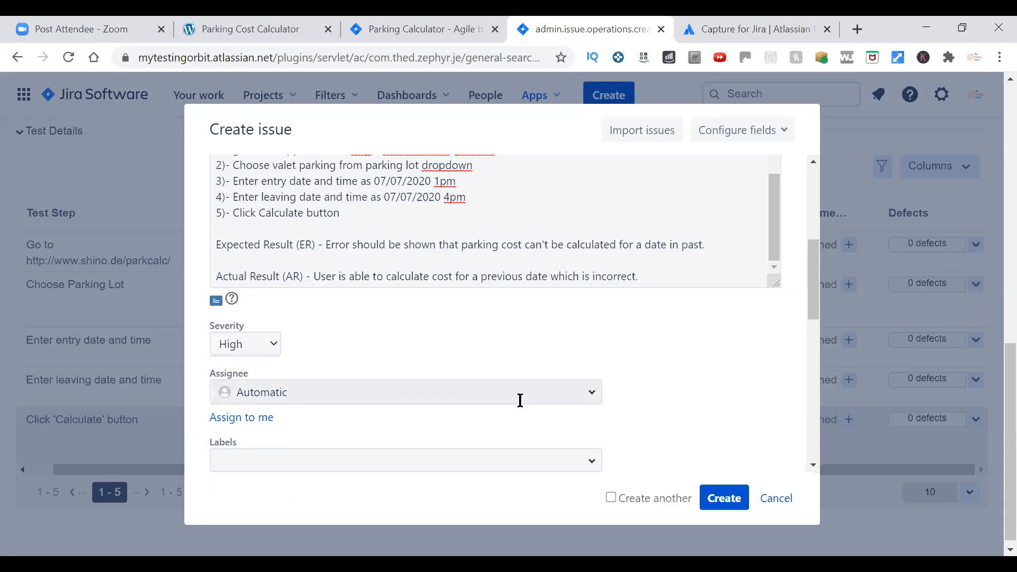
{"action": "left_click", "coordinate": [592, 401]}
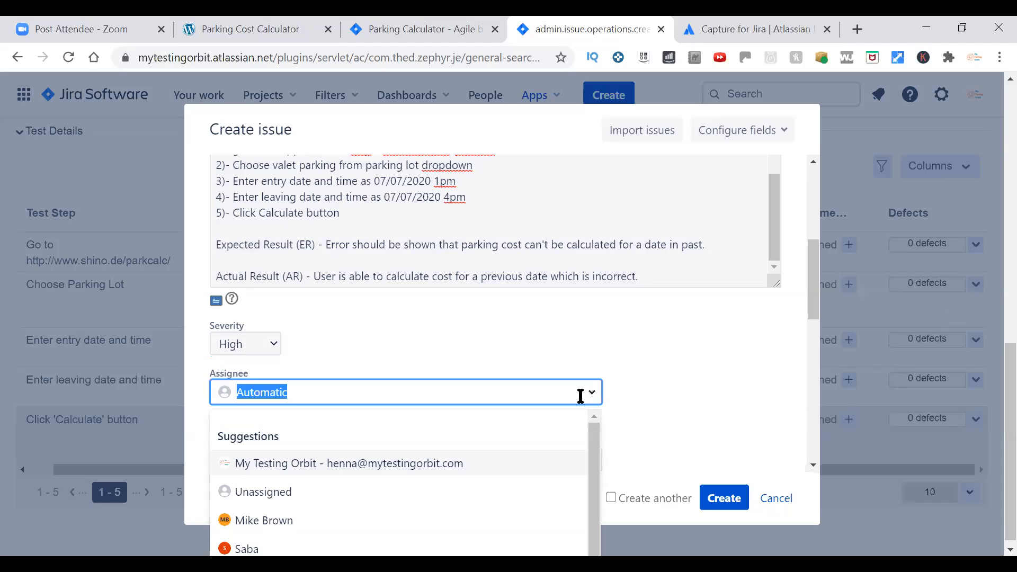
{"action": "type", "text": "sophi"}
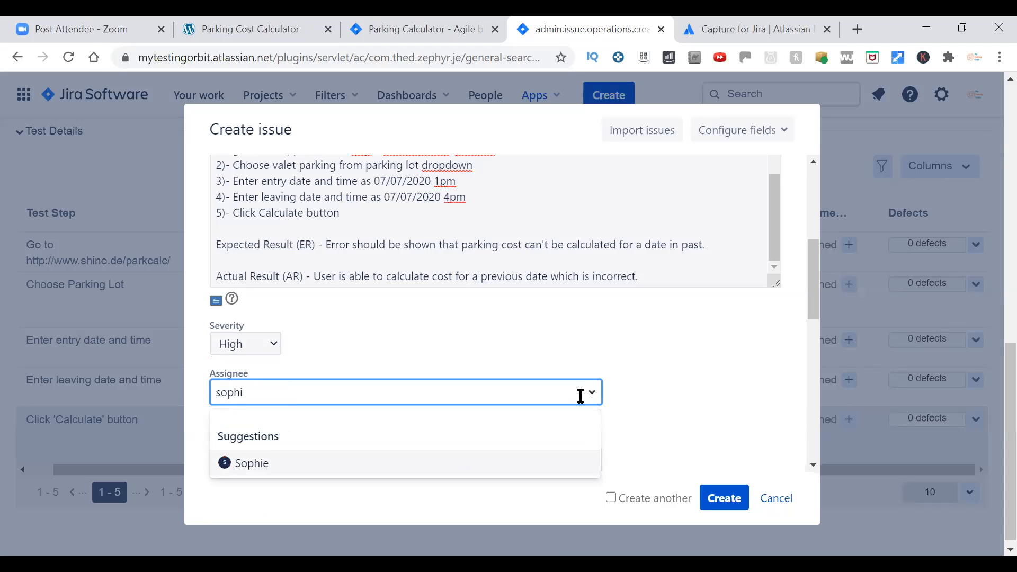
{"action": "left_click", "coordinate": [467, 464]}
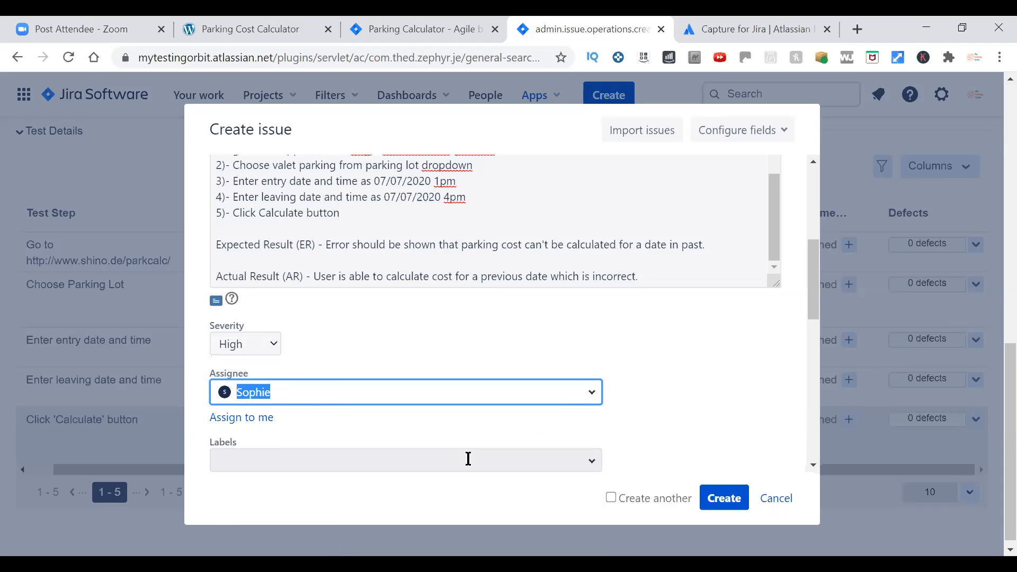
{"action": "left_click", "coordinate": [710, 503]}
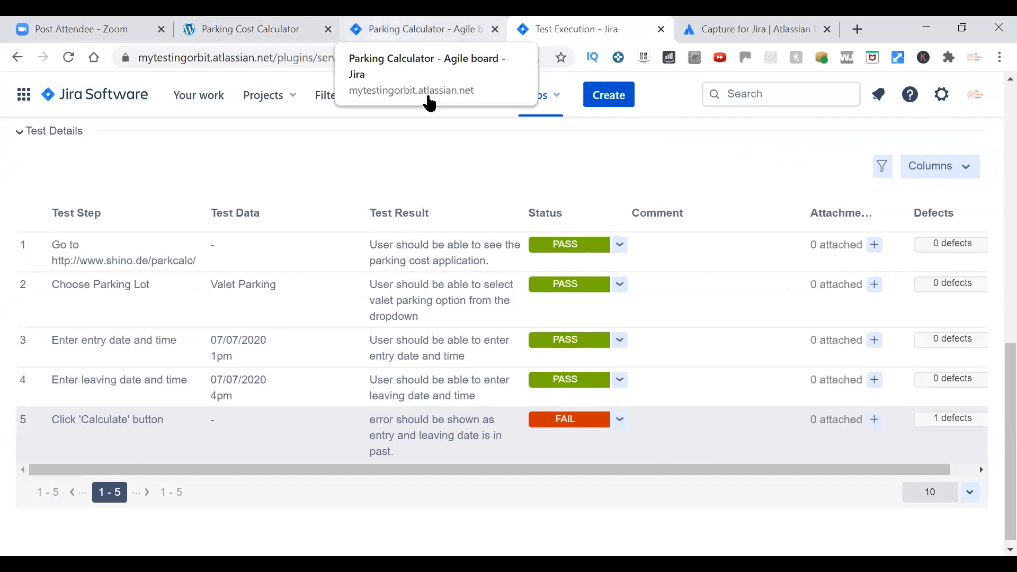
Open the one-day Valet Parking story PAC-11 from the backlog in its own browser tab.
{"action": "left_click", "coordinate": [429, 100]}
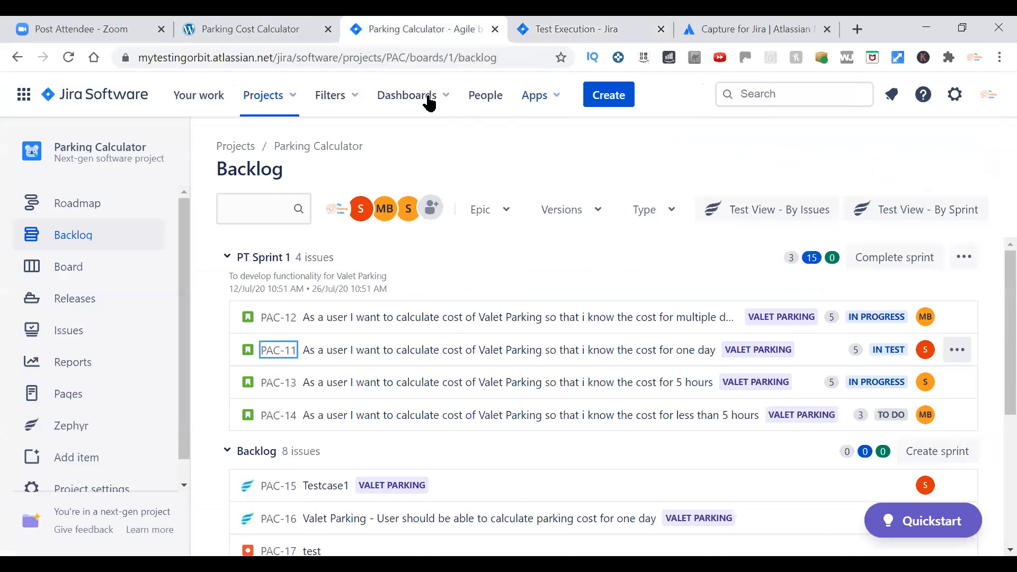
{"action": "right_click", "coordinate": [289, 360]}
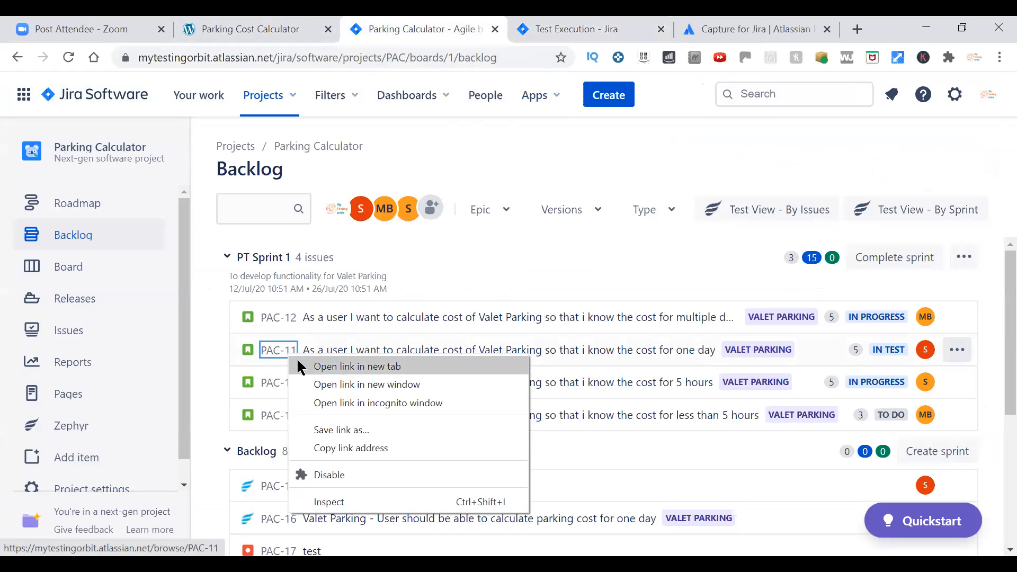
{"action": "left_click", "coordinate": [312, 364]}
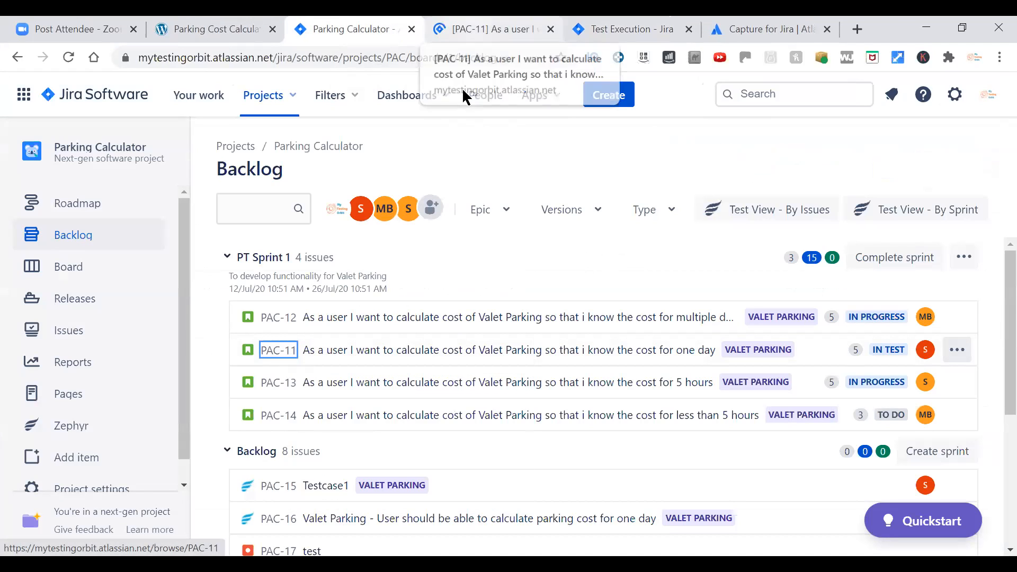
{"action": "left_click", "coordinate": [492, 30]}
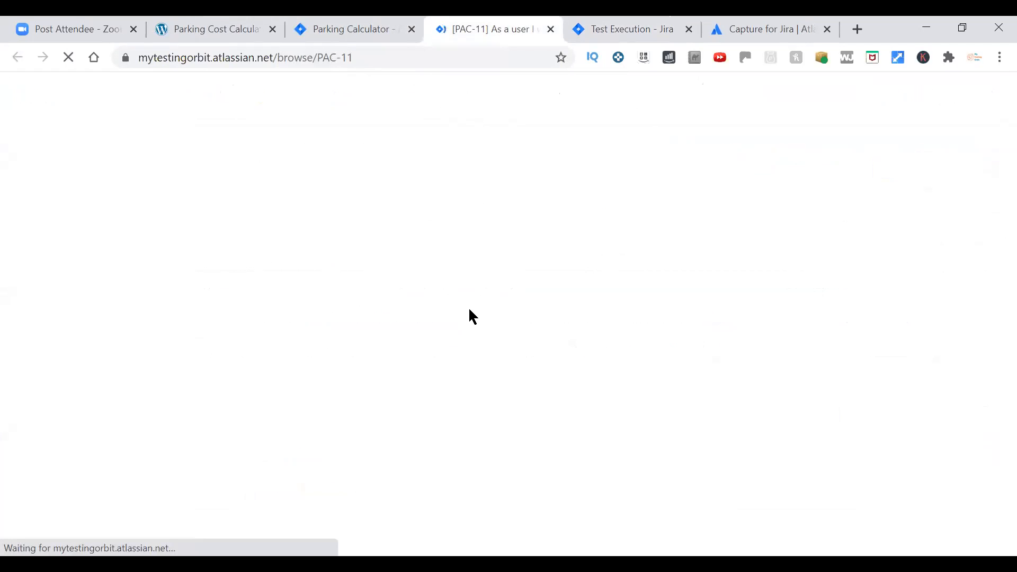
Open linked test case PAC-22 from the story in a separate tab and check its linked issues and test executions.
{"action": "scroll", "coordinate": [473, 321], "scroll_direction": "down", "scroll_amount": 5}
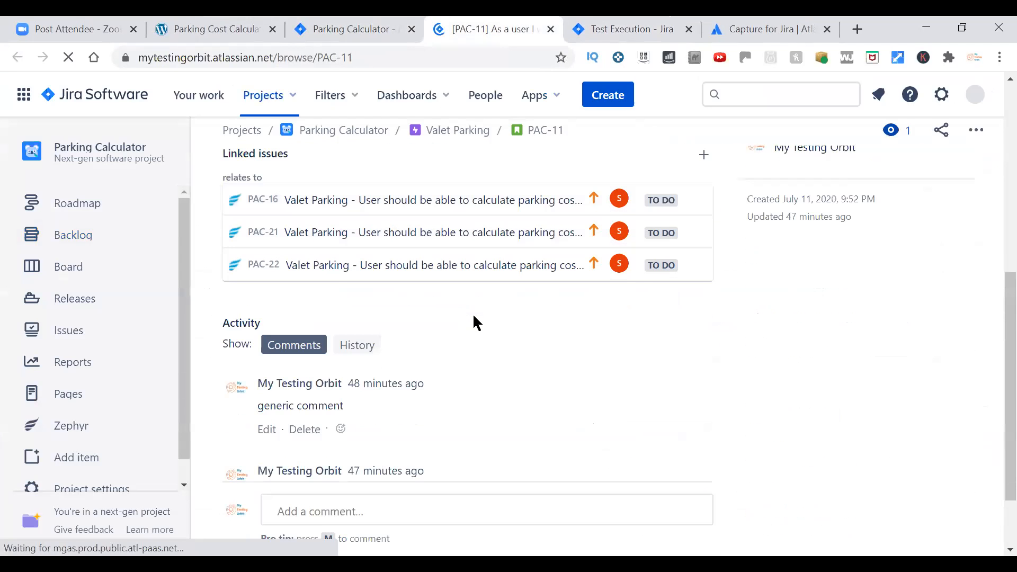
{"action": "right_click", "coordinate": [276, 271]}
{"action": "left_click", "coordinate": [295, 276]}
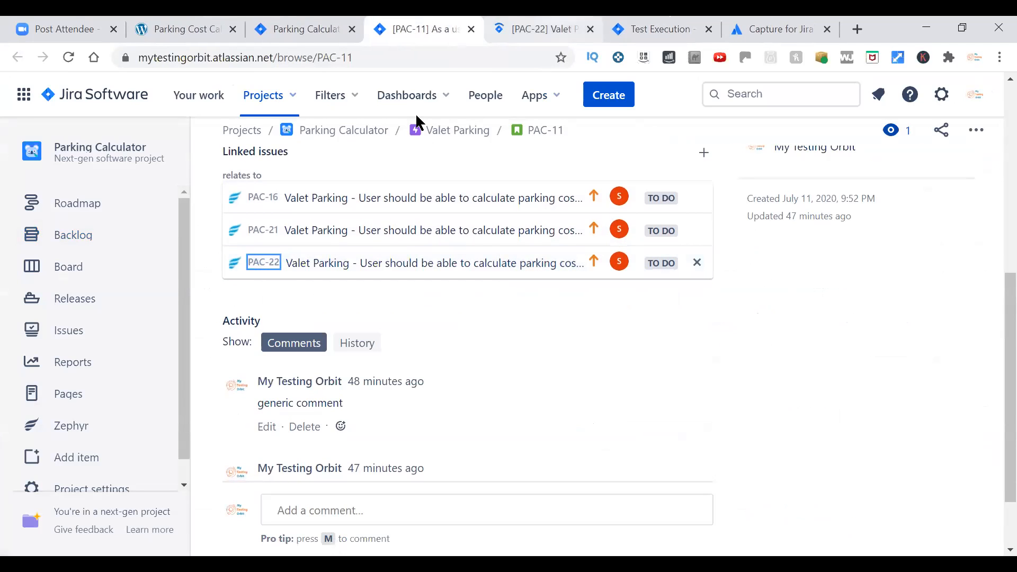
{"action": "key", "text": "ctrl+Tab"}
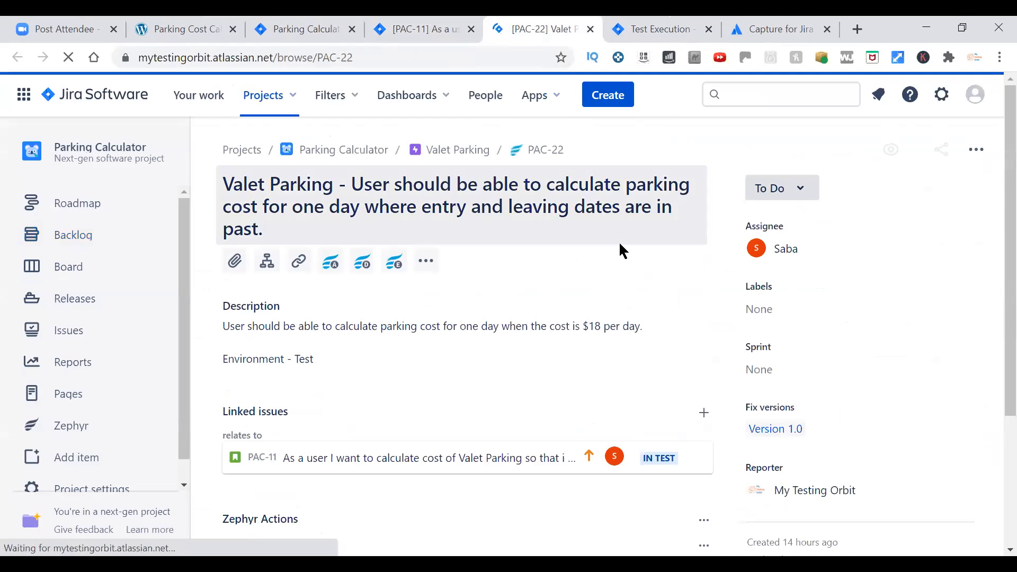
{"action": "scroll", "coordinate": [991, 200], "scroll_direction": "down", "scroll_amount": 4}
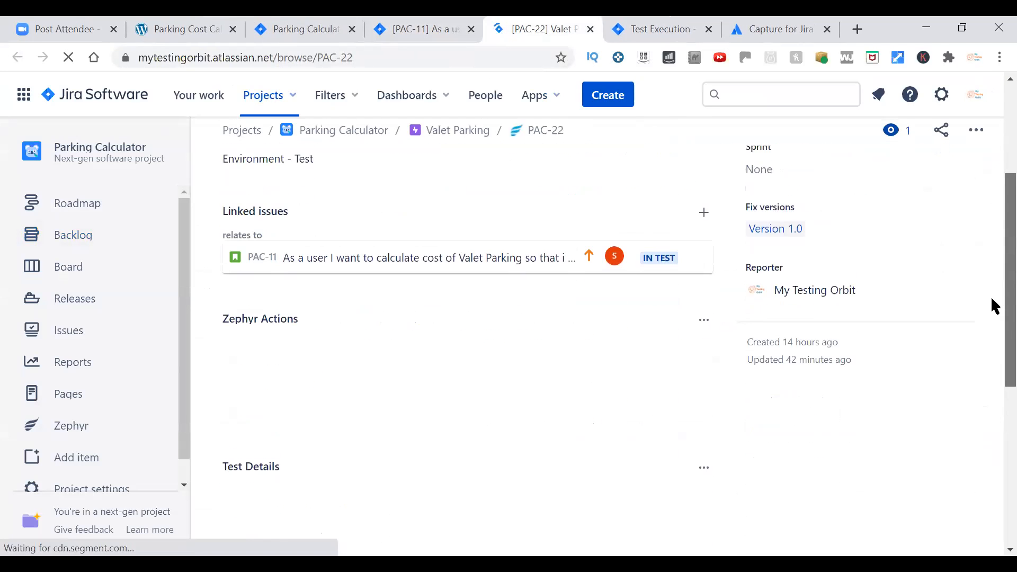
{"action": "scroll", "coordinate": [995, 284], "scroll_direction": "down", "scroll_amount": 10}
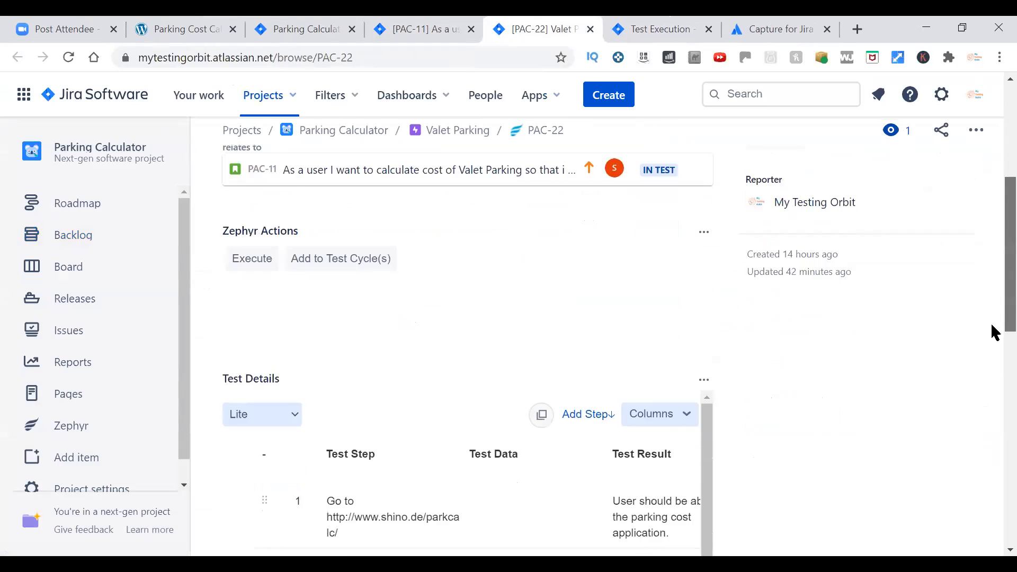
{"action": "scroll", "coordinate": [994, 496], "scroll_direction": "down", "scroll_amount": 1}
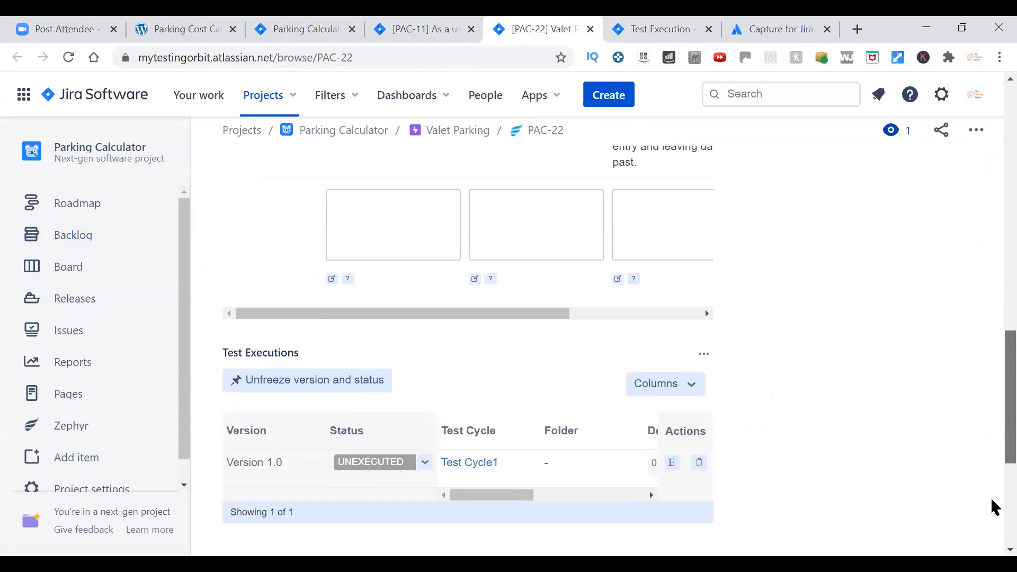
{"action": "scroll", "coordinate": [992, 496], "scroll_direction": "up", "scroll_amount": 10}
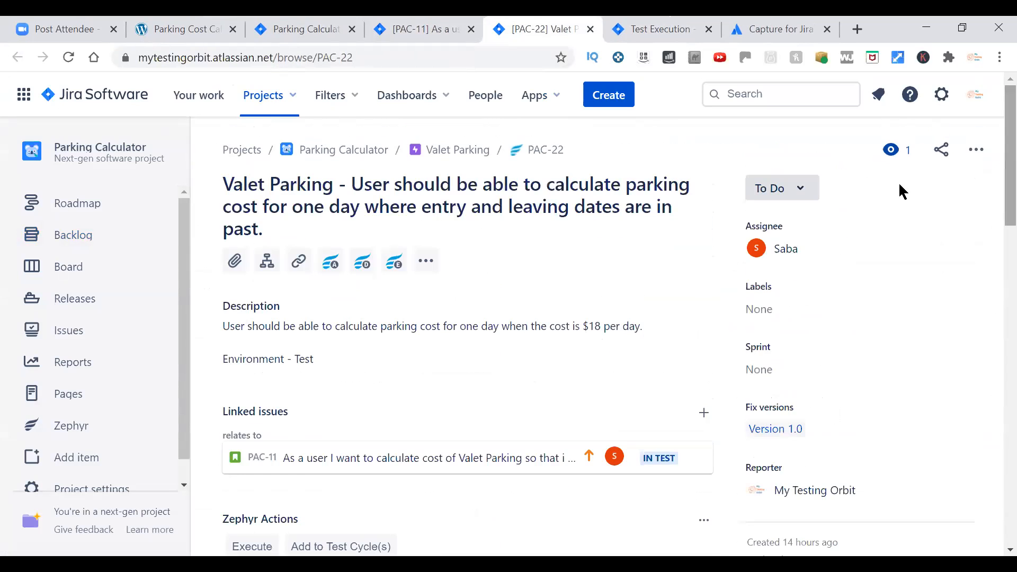
Return to PAC-22's execution in Test Cycle1 and set its overall execution status to FAIL.
{"action": "key", "text": "ctrl+Tab"}
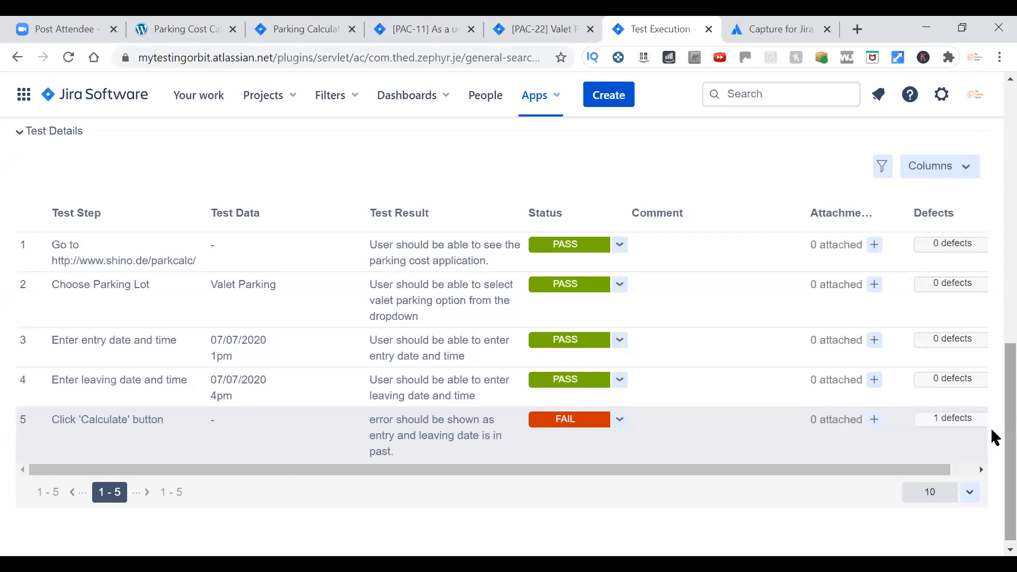
{"action": "scroll", "coordinate": [995, 438], "scroll_direction": "down", "scroll_amount": 1}
{"action": "scroll", "coordinate": [993, 445], "scroll_direction": "up", "scroll_amount": 5}
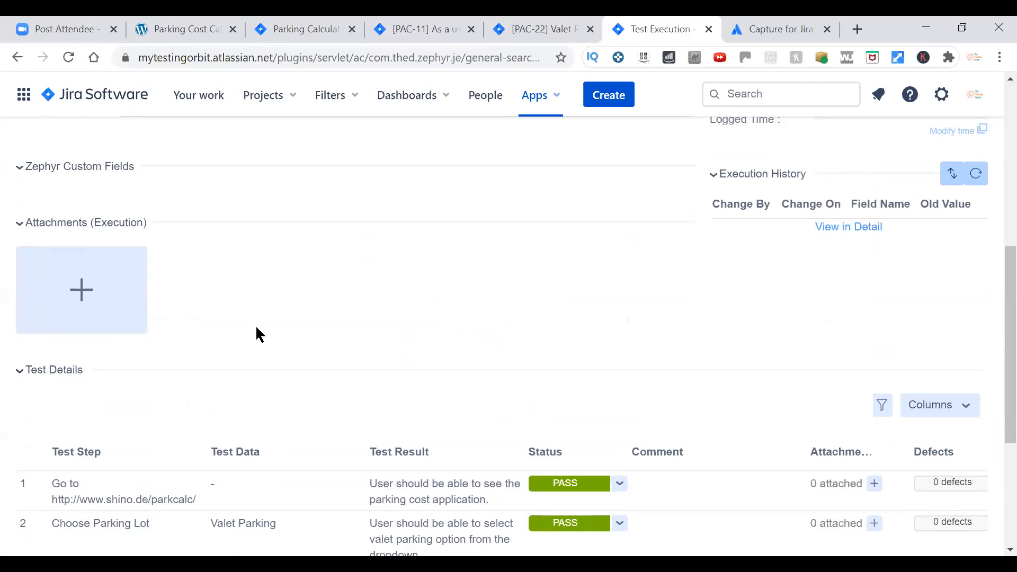
{"action": "scroll", "coordinate": [992, 318], "scroll_direction": "up", "scroll_amount": 7}
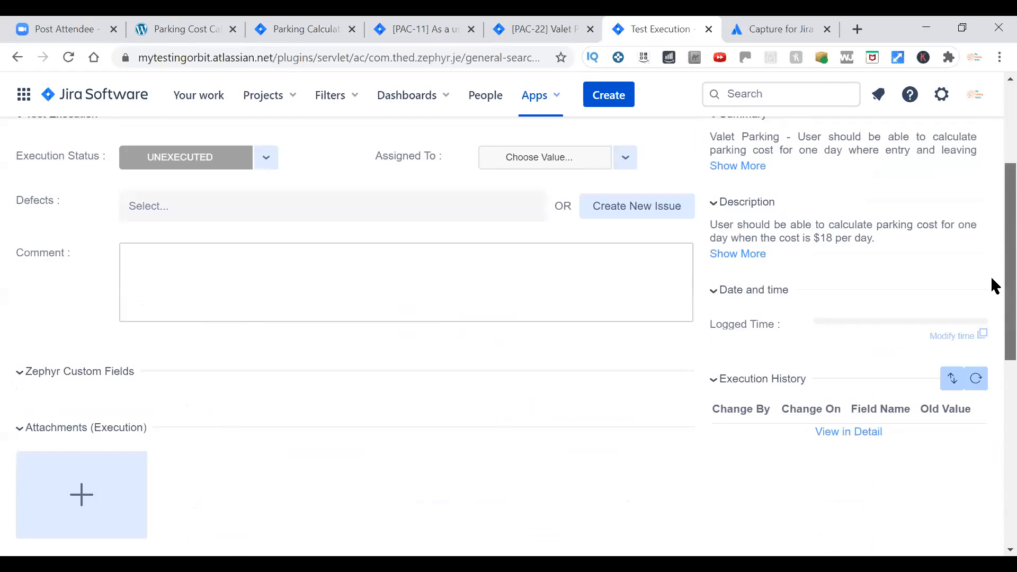
{"action": "scroll", "coordinate": [131, 449], "scroll_direction": "up", "scroll_amount": 1}
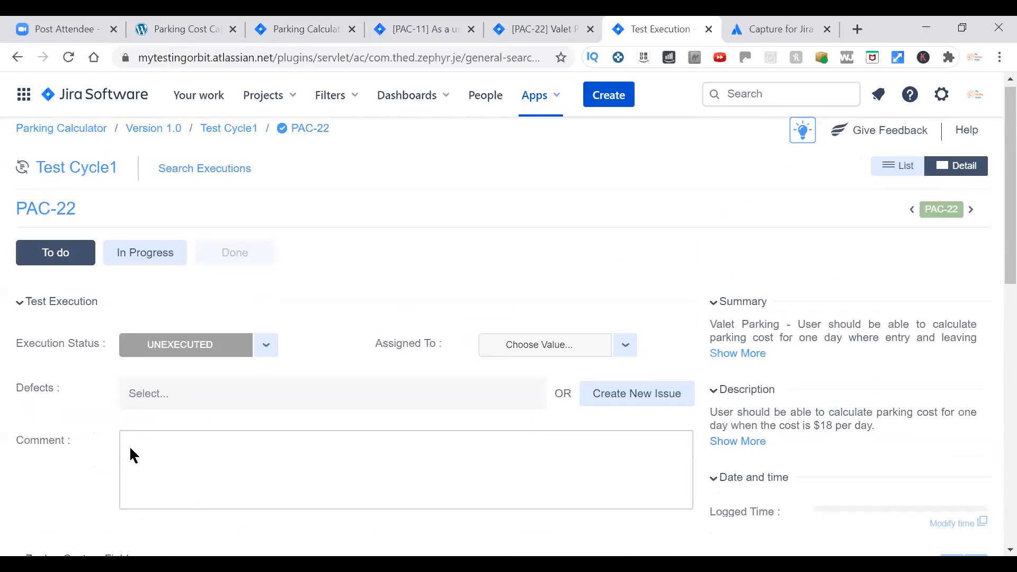
{"action": "left_click", "coordinate": [265, 345]}
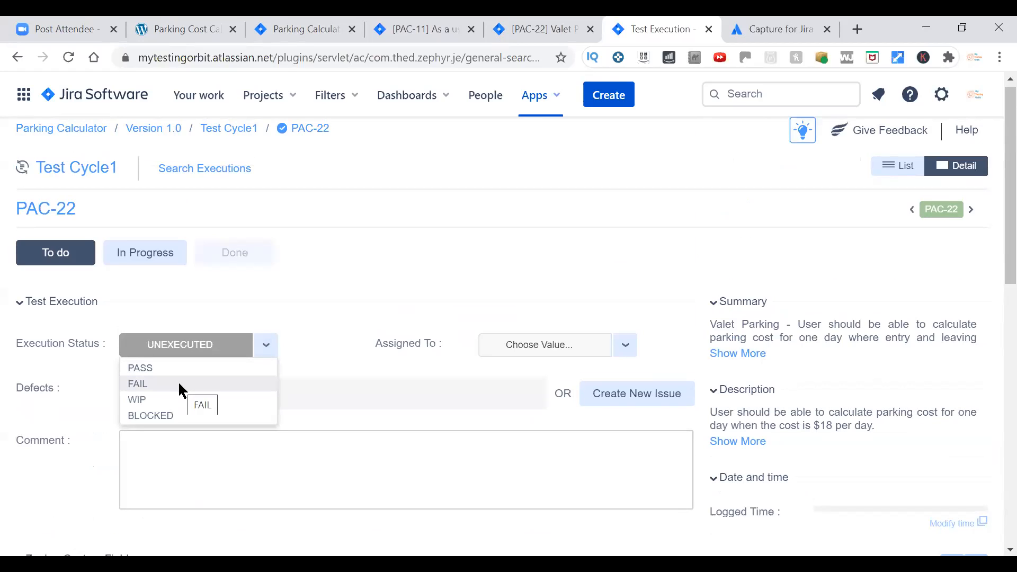
{"action": "left_click", "coordinate": [180, 385]}
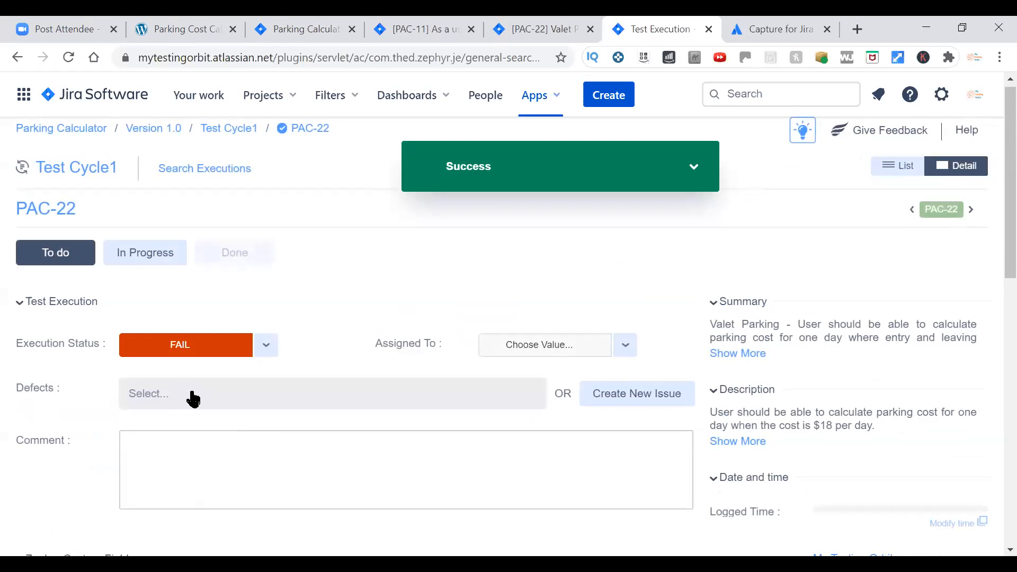
Link bug PAC-23, "User is able to calculate parking cost for a date in past", as the execution's defect.
{"action": "left_click", "coordinate": [193, 396]}
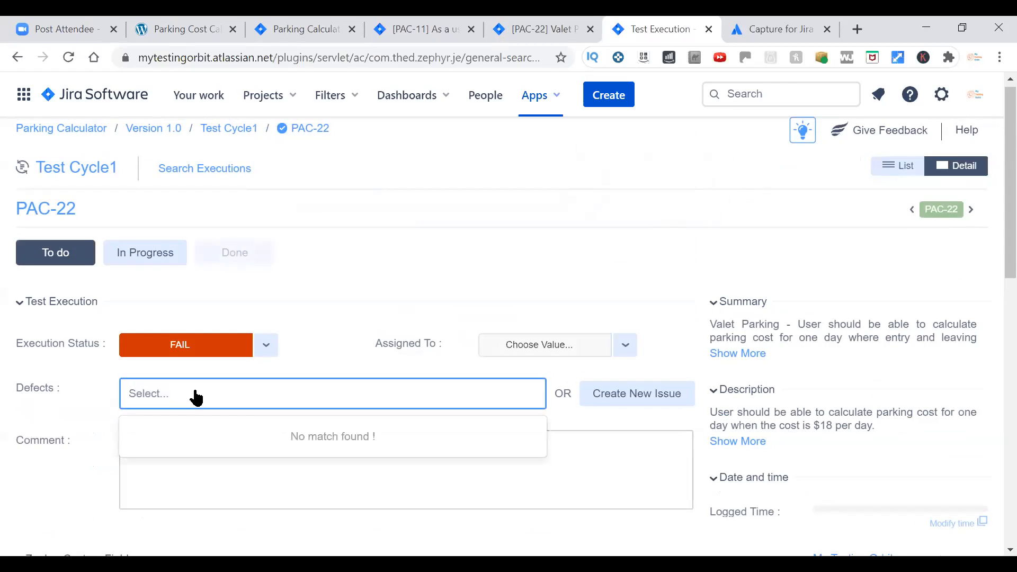
{"action": "type", "text": "PAC"}
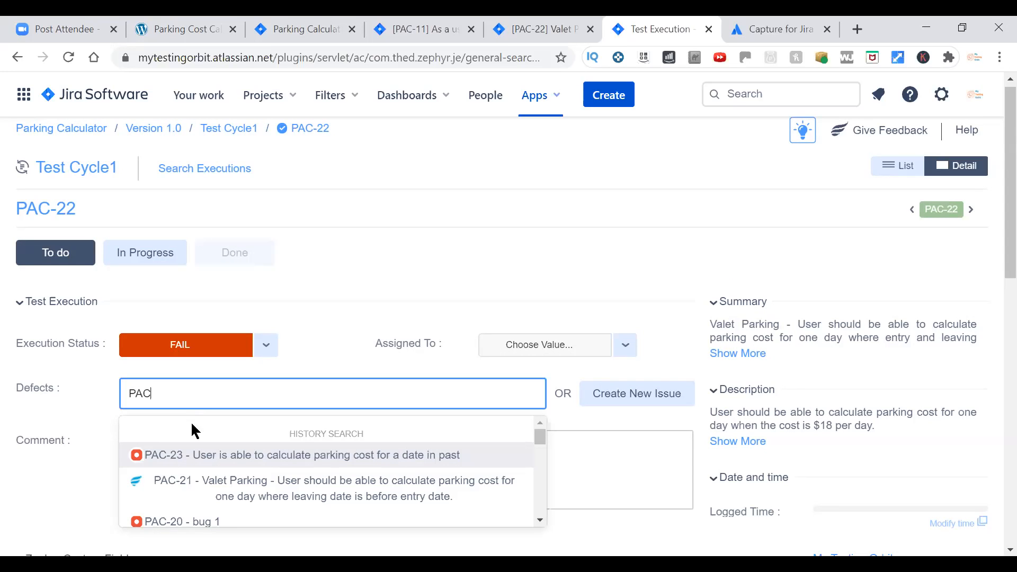
{"action": "left_click", "coordinate": [173, 456]}
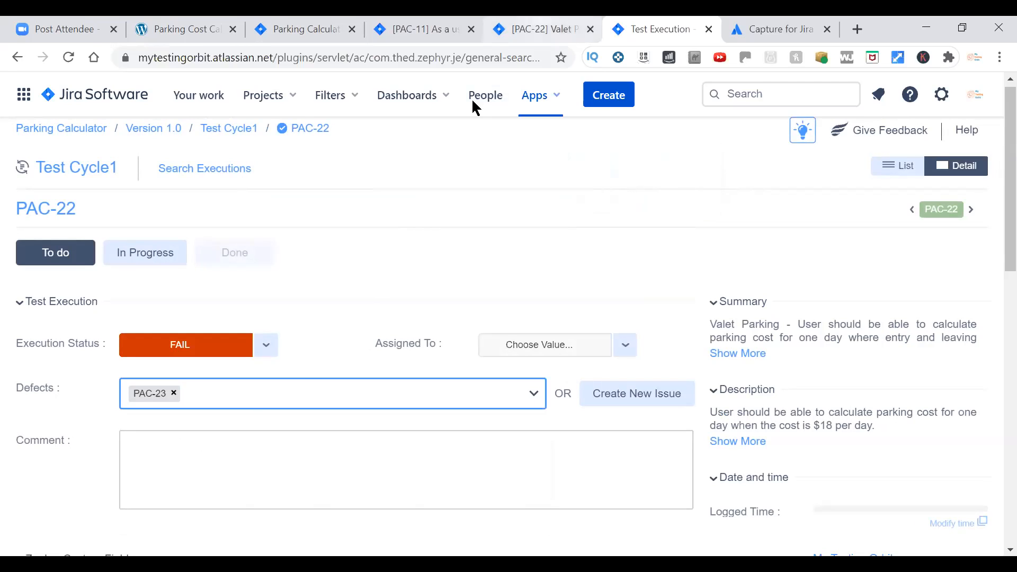
Reload the PAC-22 issue page and check its linked issues, test steps and test execution status.
{"action": "left_click", "coordinate": [540, 30]}
{"action": "left_click", "coordinate": [67, 58]}
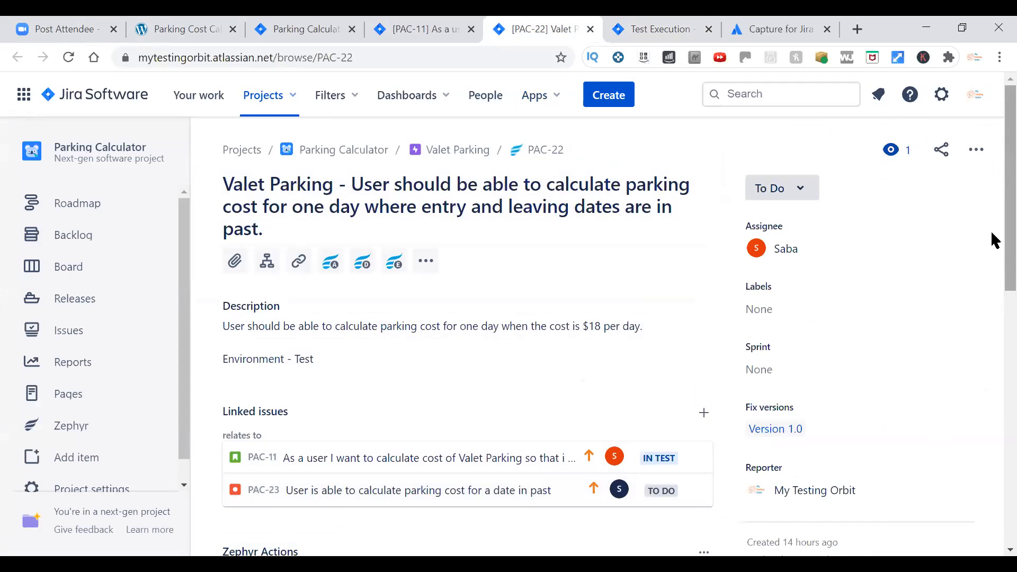
{"action": "scroll", "coordinate": [993, 241], "scroll_direction": "down", "scroll_amount": 3}
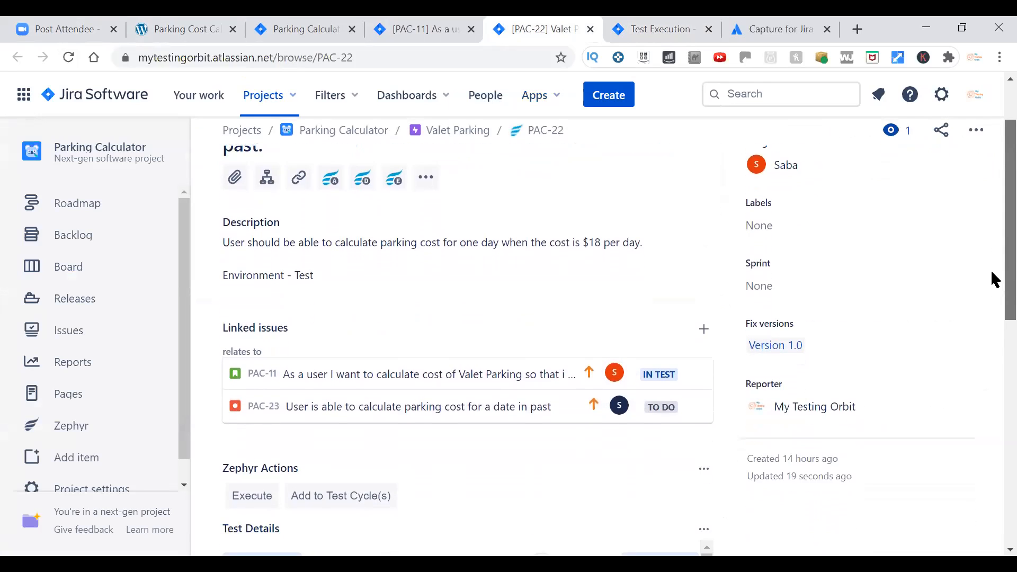
{"action": "scroll", "coordinate": [994, 287], "scroll_direction": "down", "scroll_amount": 2}
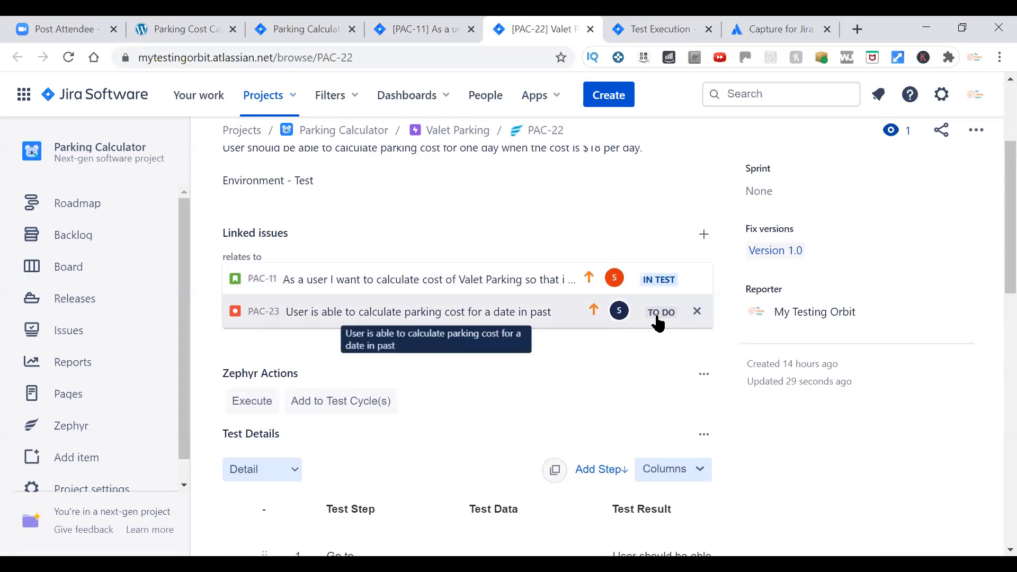
{"action": "scroll", "coordinate": [994, 301], "scroll_direction": "down", "scroll_amount": 7}
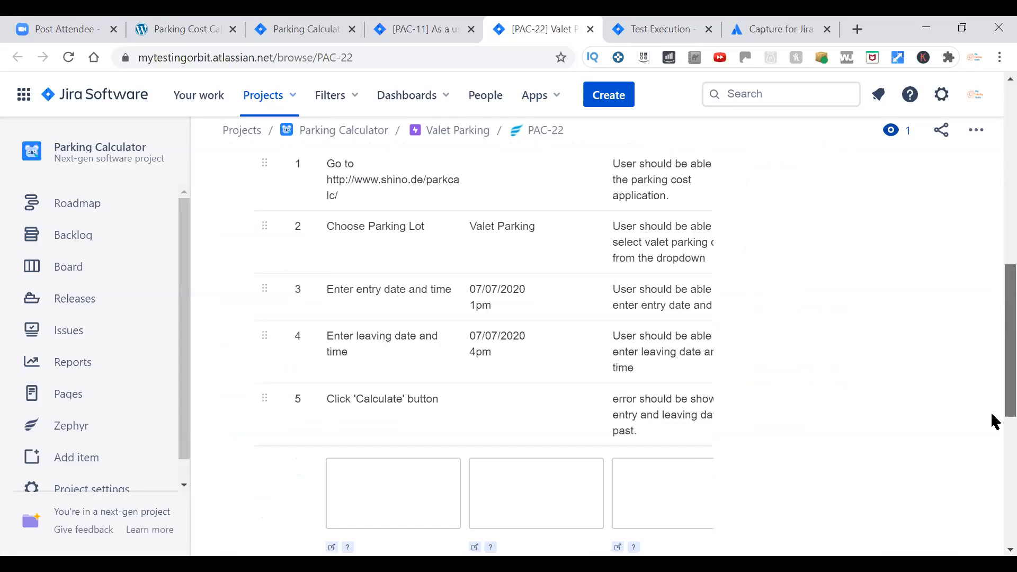
{"action": "scroll", "coordinate": [993, 497], "scroll_direction": "down", "scroll_amount": 6}
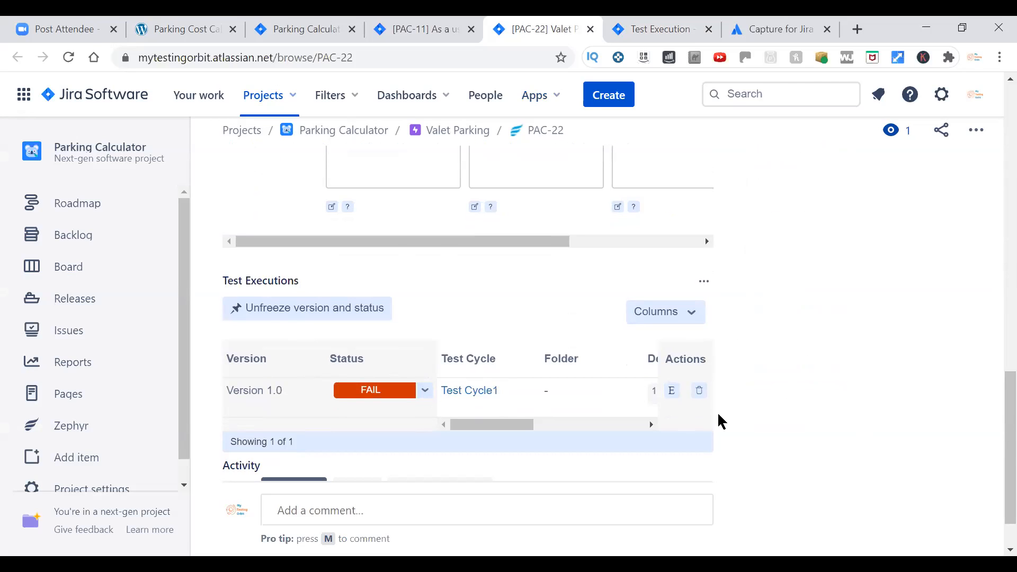
Add test case PAC-22 to Test Cycle 2 of Version 1.0.
{"action": "left_click_drag", "start_coordinate": [993, 436], "coordinate": [991, 267]}
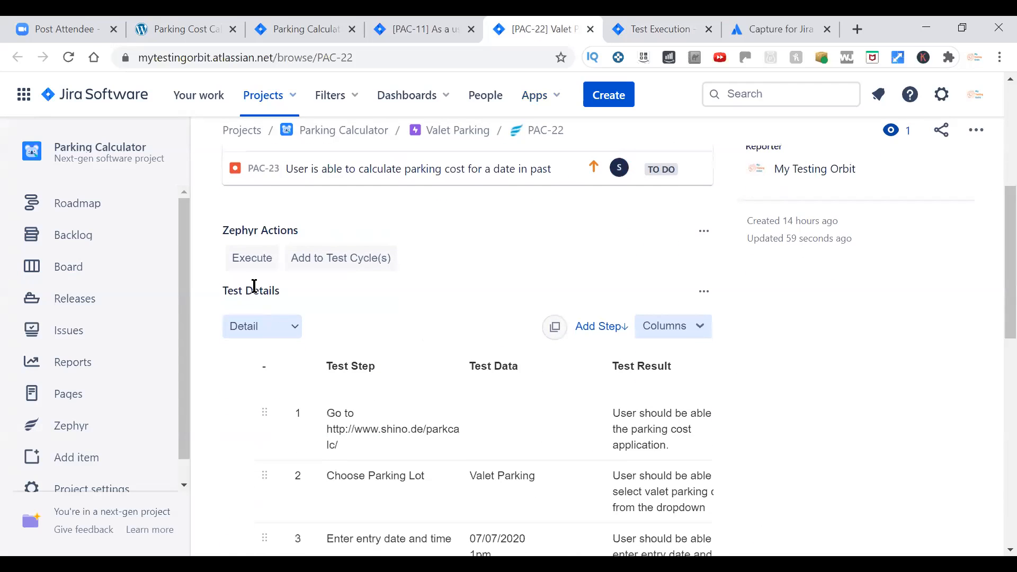
{"action": "left_click", "coordinate": [312, 263]}
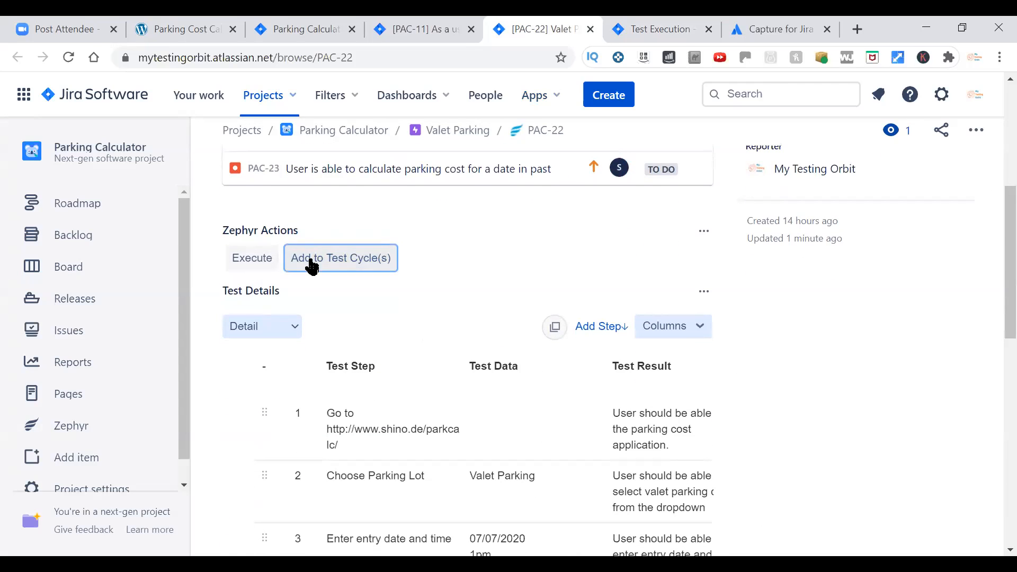
{"action": "left_click", "coordinate": [609, 289]}
{"action": "left_click", "coordinate": [585, 346]}
{"action": "left_click", "coordinate": [601, 333]}
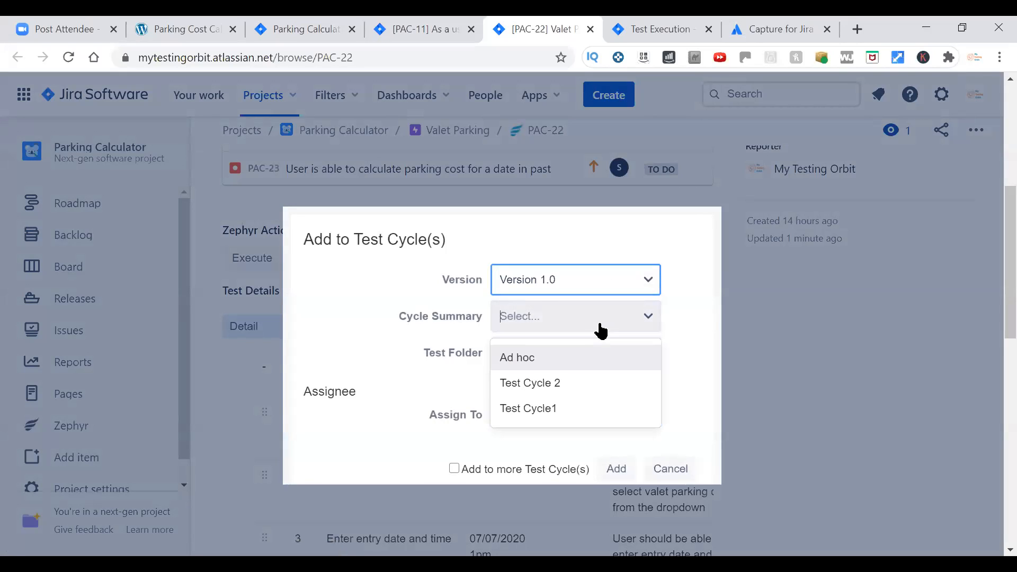
{"action": "left_click", "coordinate": [578, 377]}
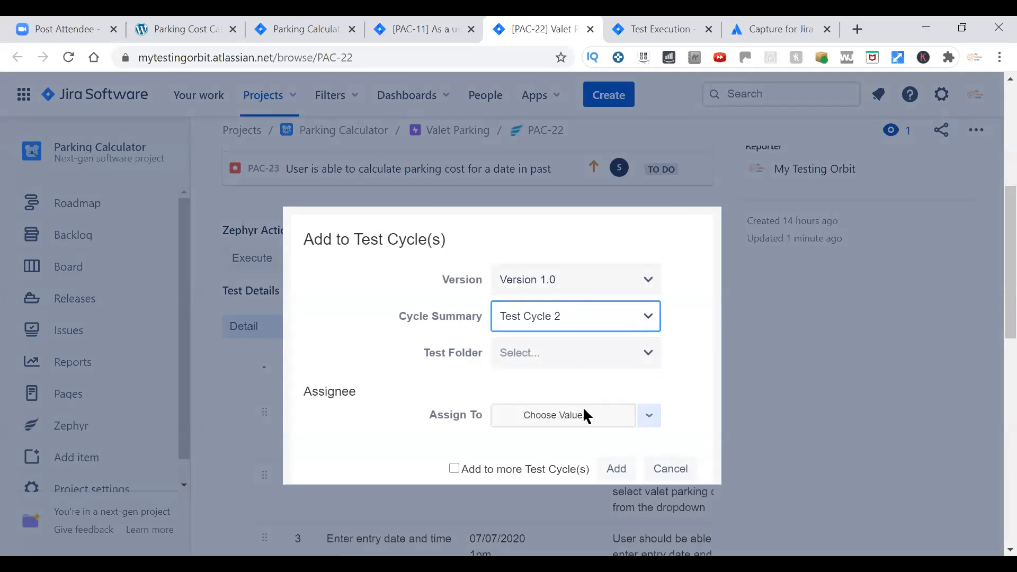
{"action": "left_click", "coordinate": [615, 471]}
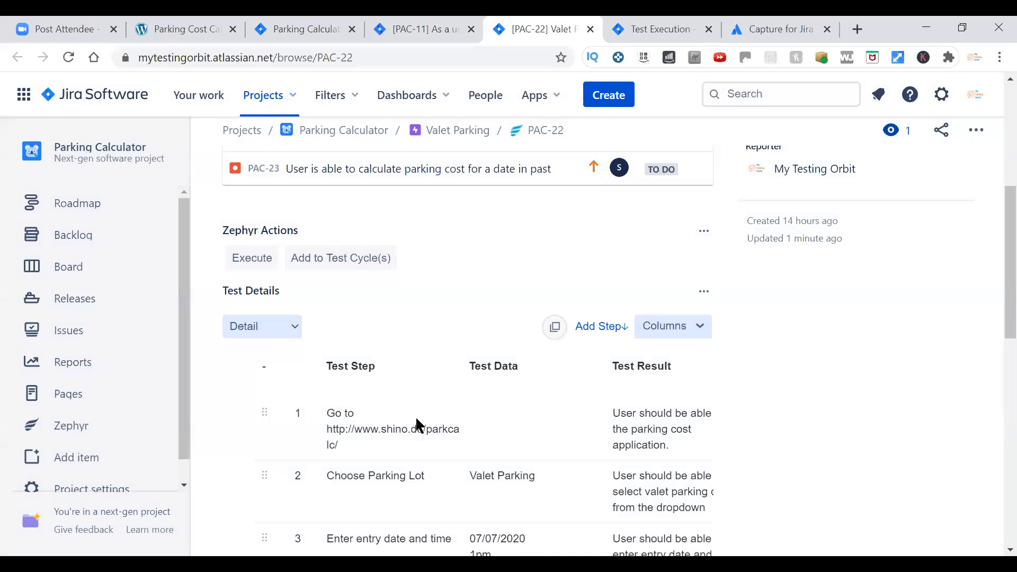
Start executing PAC-22 by adding it to an existing test cycle, choosing Version 1.0 and Test Cycle 2.
{"action": "left_click", "coordinate": [254, 263]}
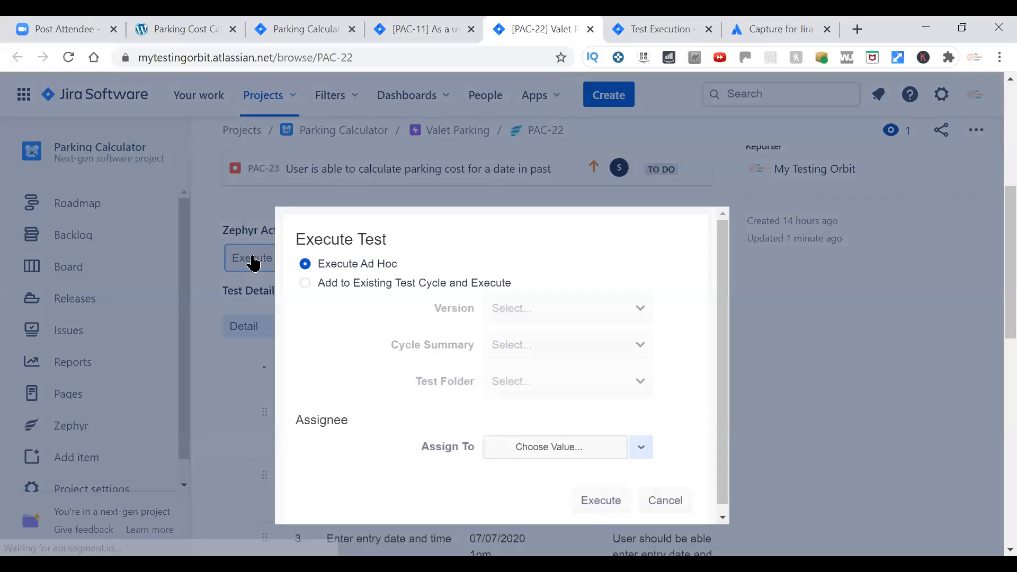
{"action": "left_click", "coordinate": [305, 283]}
{"action": "left_click", "coordinate": [565, 318]}
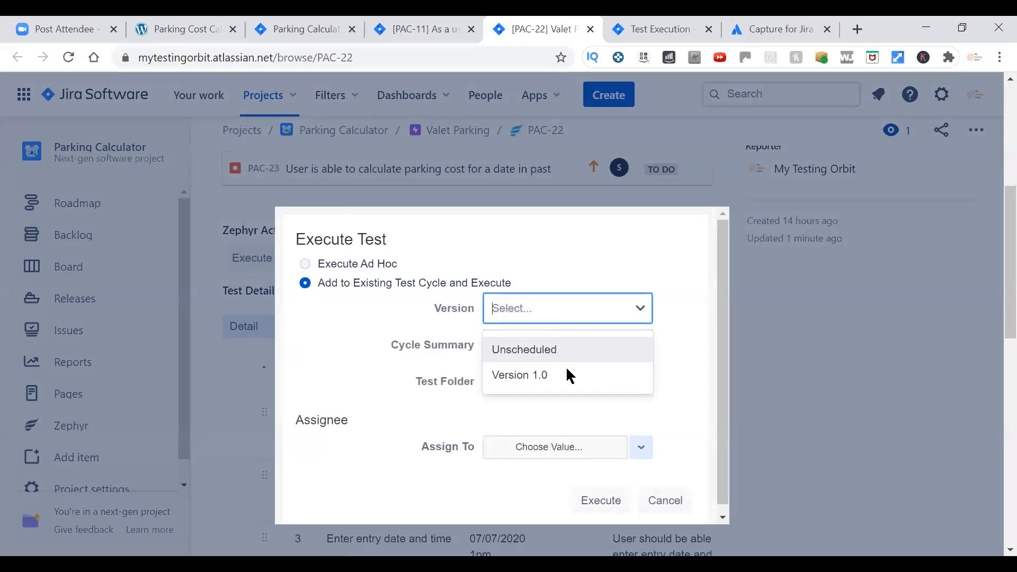
{"action": "left_click", "coordinate": [568, 374]}
{"action": "left_click", "coordinate": [566, 352]}
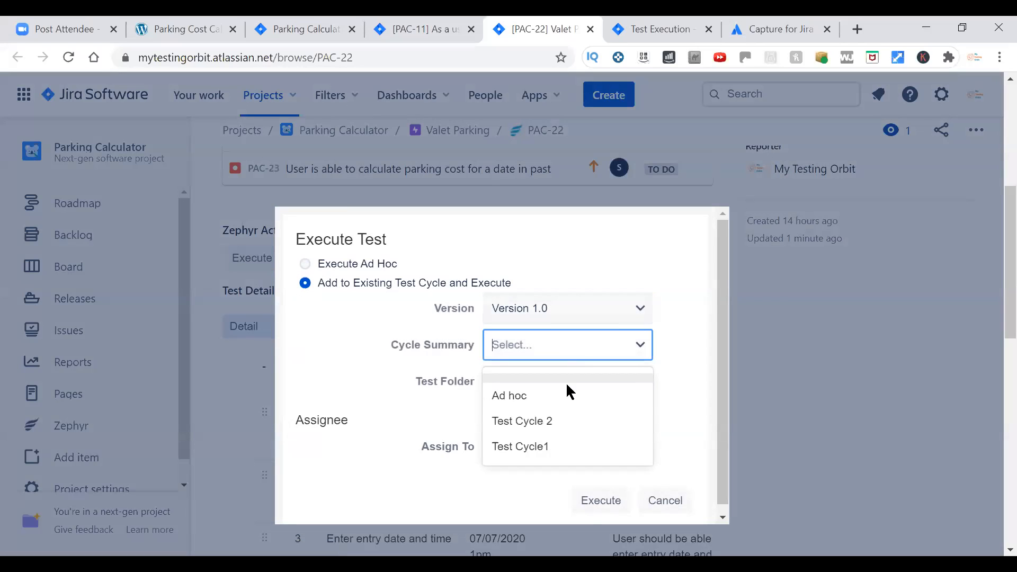
{"action": "left_click", "coordinate": [563, 418]}
{"action": "left_click", "coordinate": [587, 506]}
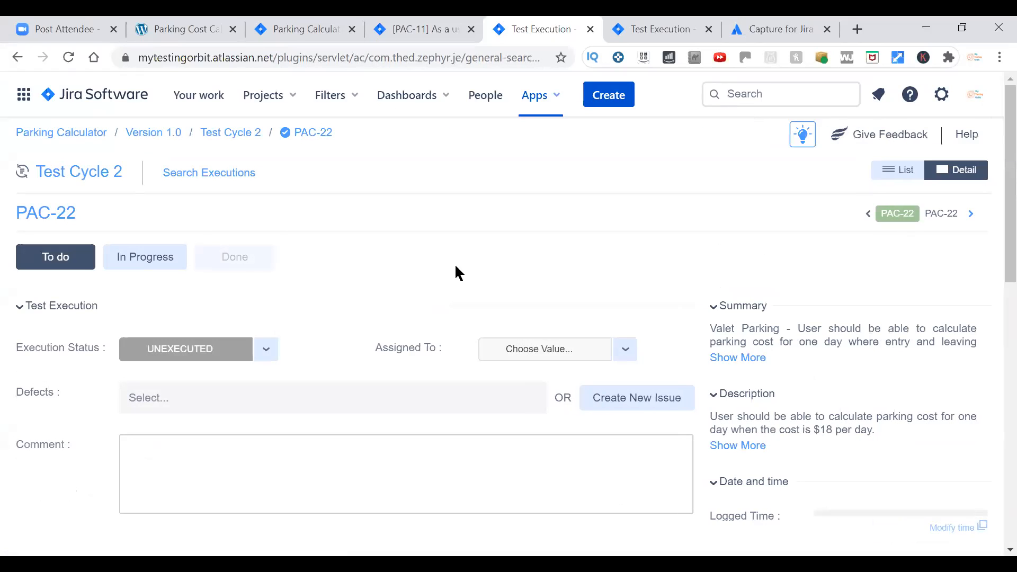
Set all five test steps of PAC-22 to PASS and update the overall execution status to PASS as well.
{"action": "scroll", "coordinate": [993, 411], "scroll_direction": "down", "scroll_amount": 10}
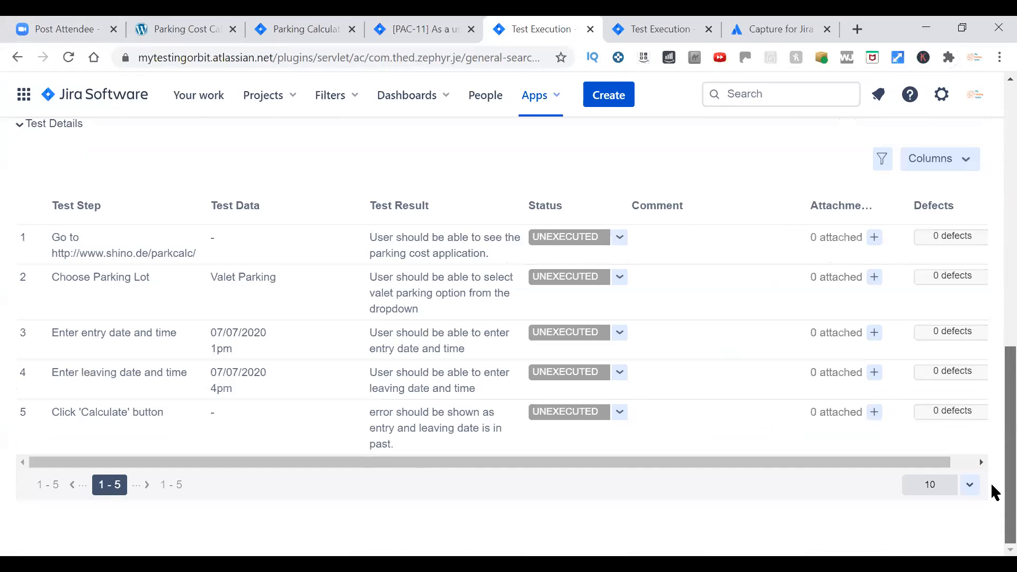
{"action": "left_click", "coordinate": [620, 238]}
{"action": "left_click", "coordinate": [615, 259]}
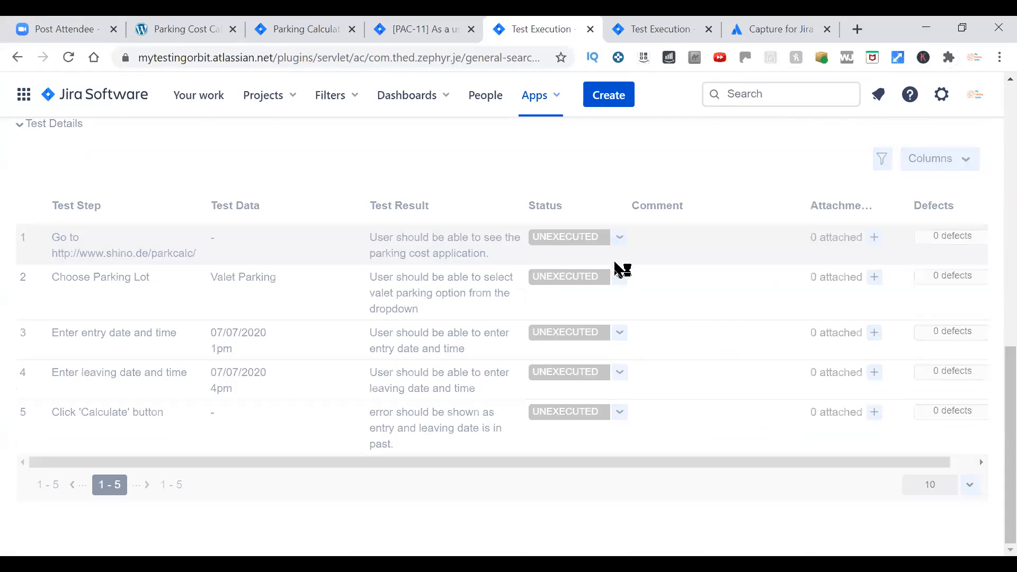
{"action": "left_click", "coordinate": [620, 276]}
{"action": "left_click", "coordinate": [601, 296]}
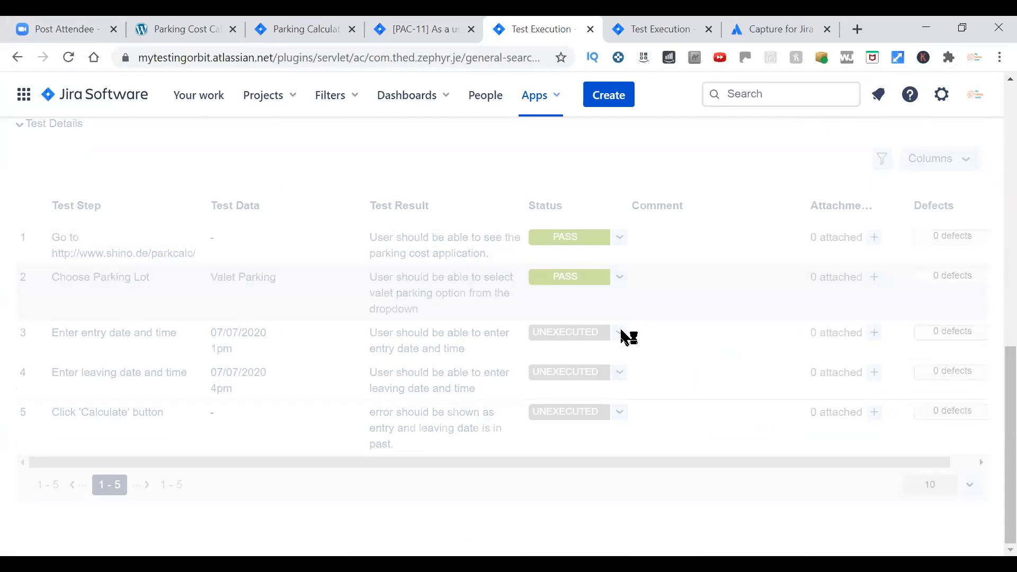
{"action": "left_click", "coordinate": [619, 334]}
{"action": "left_click", "coordinate": [597, 352]}
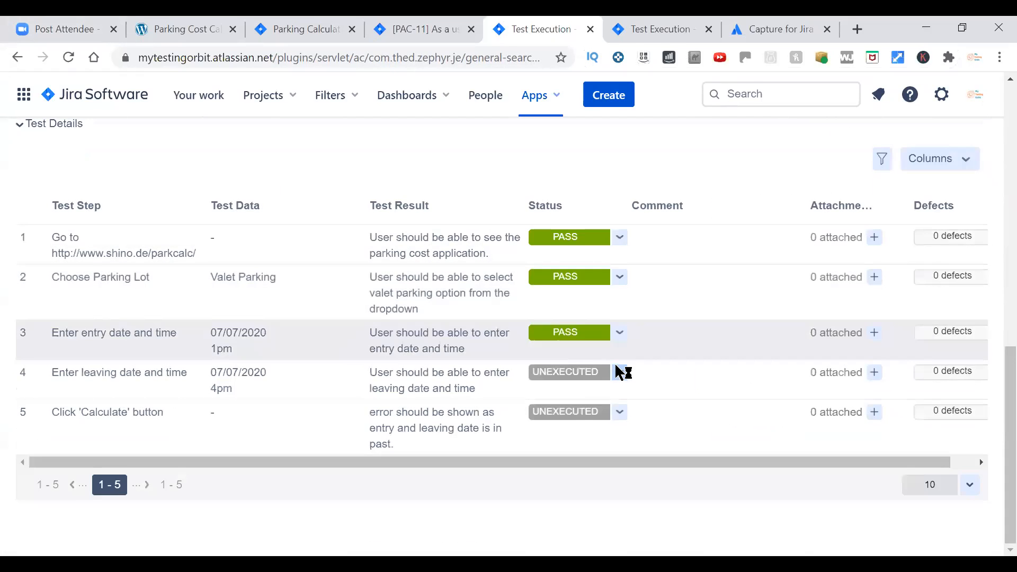
{"action": "left_click", "coordinate": [620, 372]}
{"action": "left_click", "coordinate": [608, 390]}
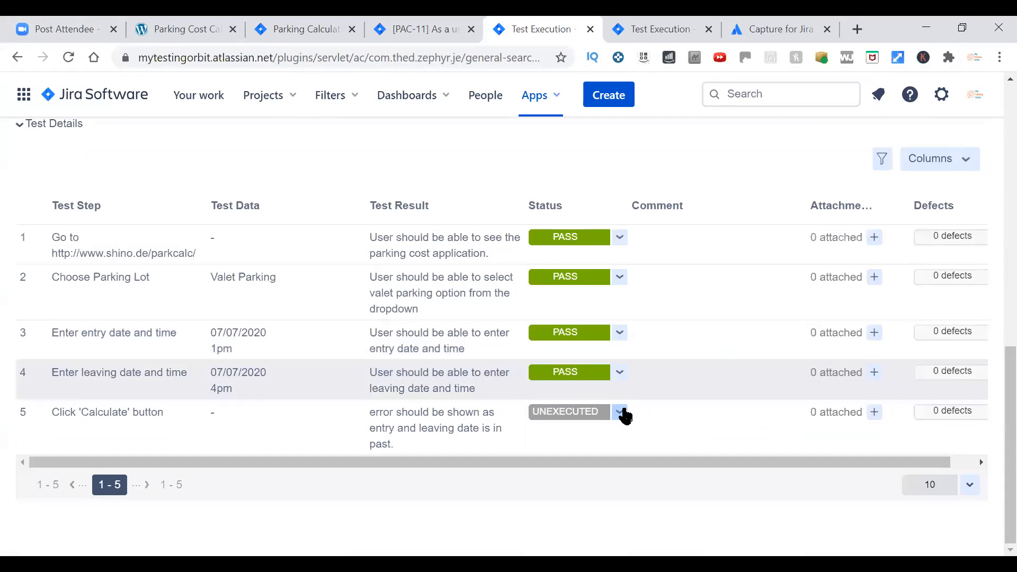
{"action": "left_click", "coordinate": [620, 413]}
{"action": "left_click", "coordinate": [608, 431]}
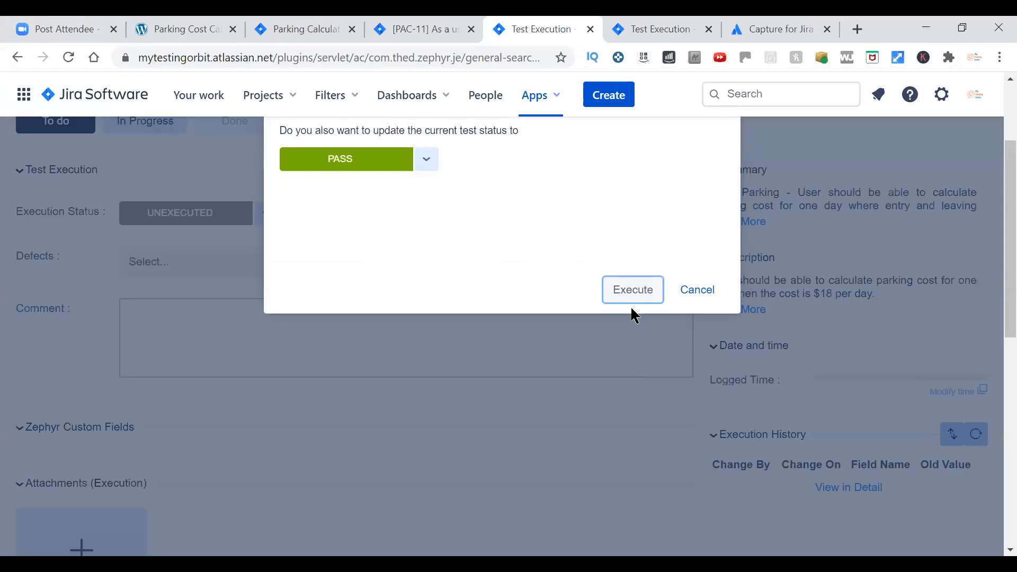
{"action": "left_click", "coordinate": [634, 293]}
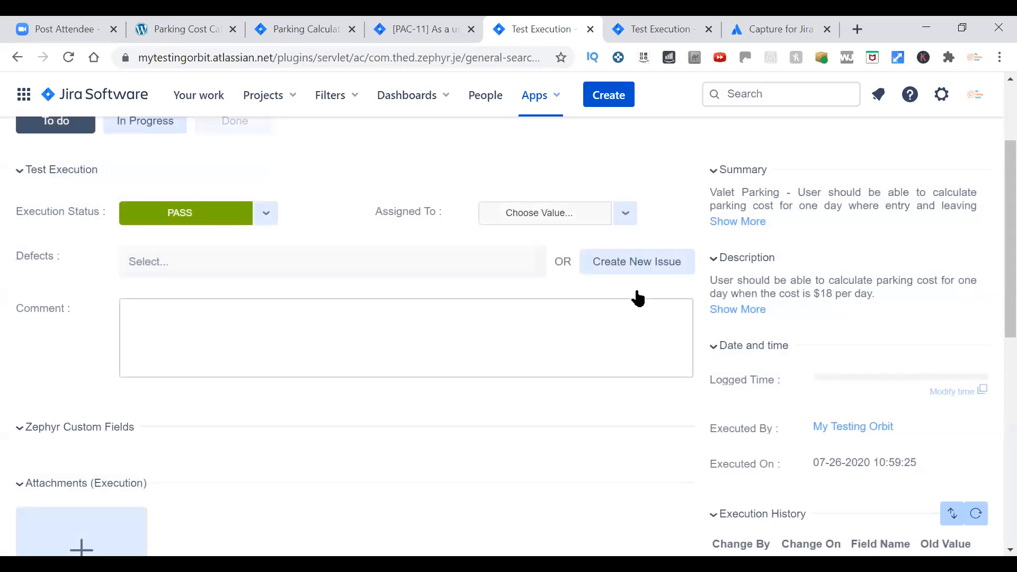
{"action": "scroll", "coordinate": [628, 363], "scroll_direction": "up", "scroll_amount": 3}
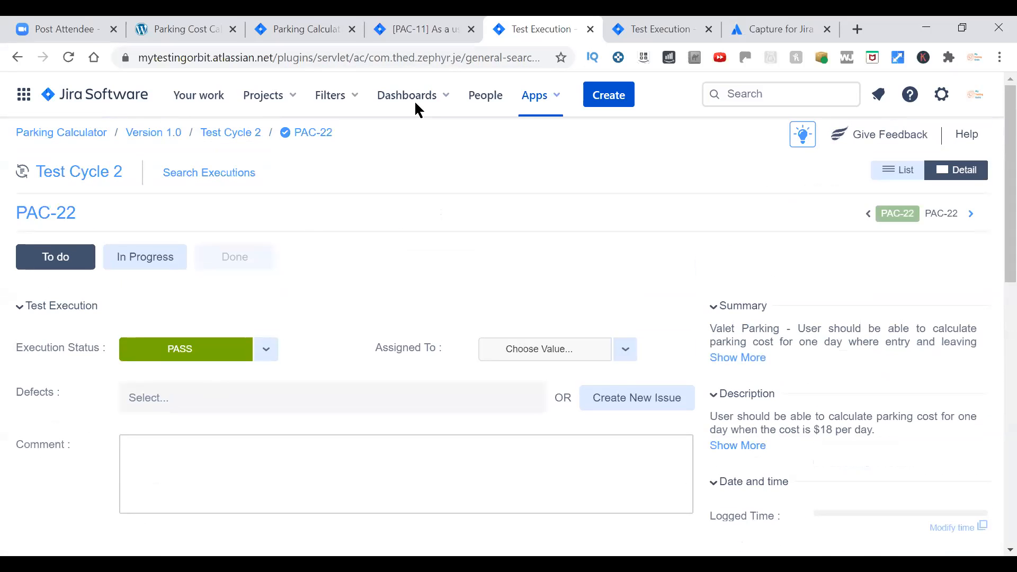
Return to story PAC-11 and open its linked test case PAC-22 in a separate tab.
{"action": "key", "text": "ctrl+shift+Tab"}
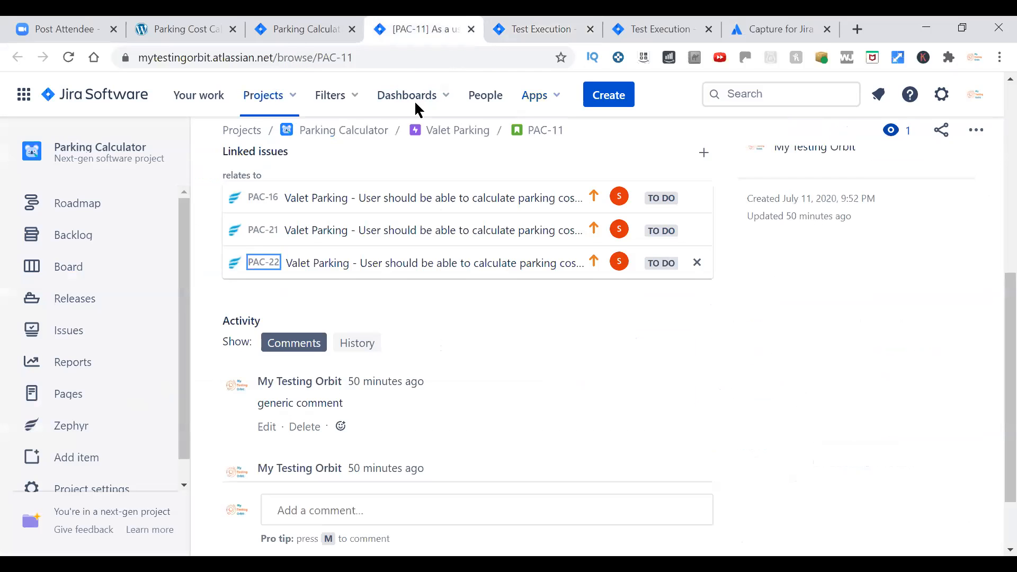
{"action": "right_click", "coordinate": [270, 260]}
{"action": "key", "text": "Escape"}
{"action": "middle_click", "coordinate": [274, 268]}
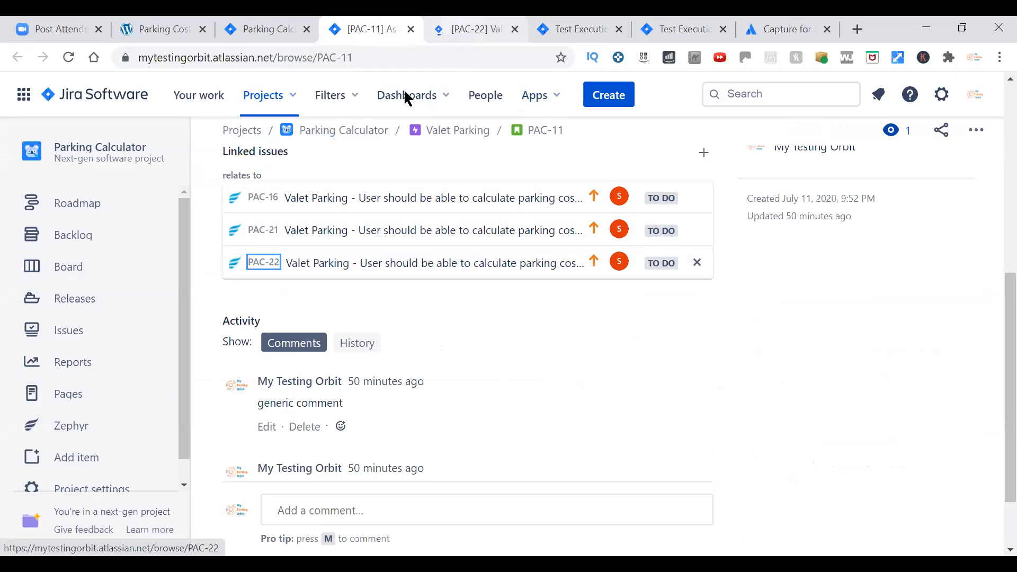
{"action": "key", "text": "ctrl+Tab"}
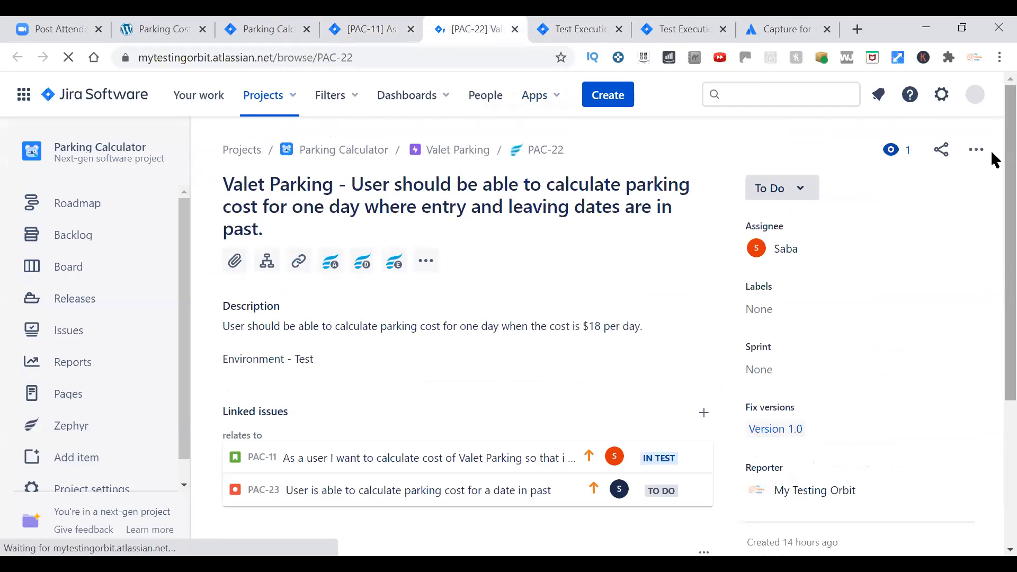
Check PAC-22's test executions, comparing the status, test cycle, executor and execution date of each entry.
{"action": "scroll", "coordinate": [992, 173], "scroll_direction": "down", "scroll_amount": 4}
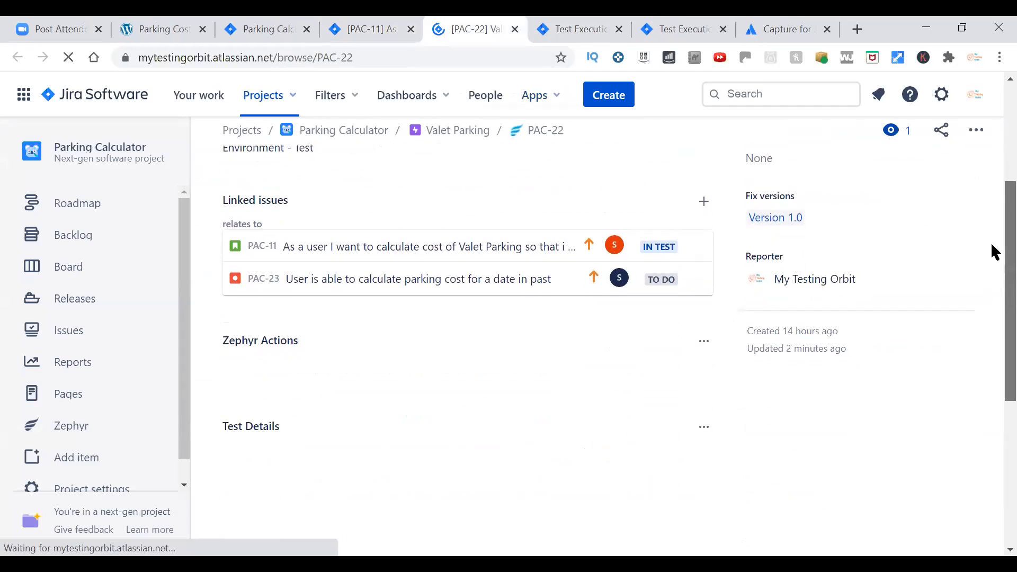
{"action": "scroll", "coordinate": [994, 259], "scroll_direction": "down", "scroll_amount": 10}
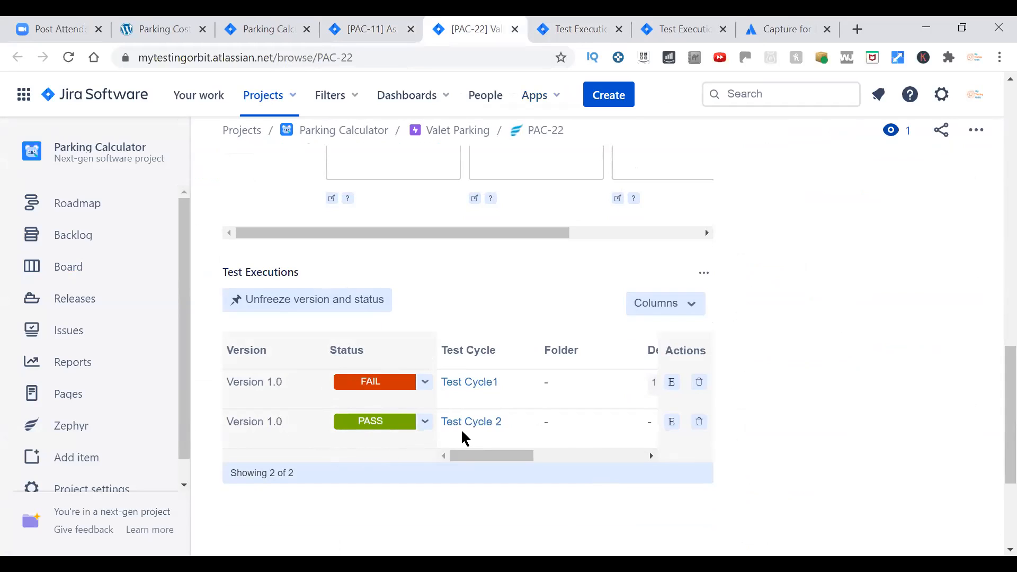
{"action": "left_click_drag", "start_coordinate": [480, 460], "coordinate": [592, 459]}
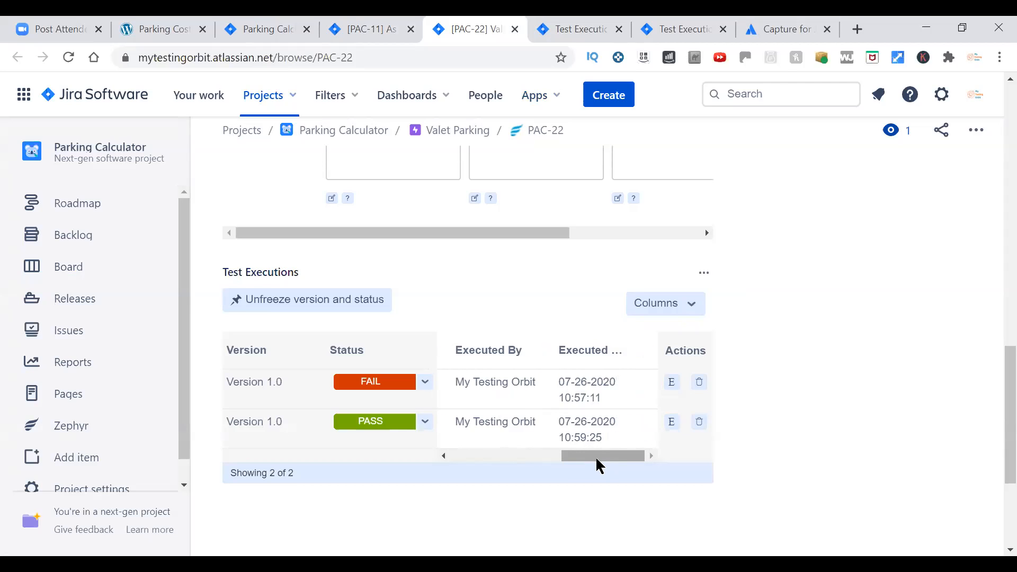
{"action": "left_click_drag", "start_coordinate": [605, 454], "coordinate": [445, 492]}
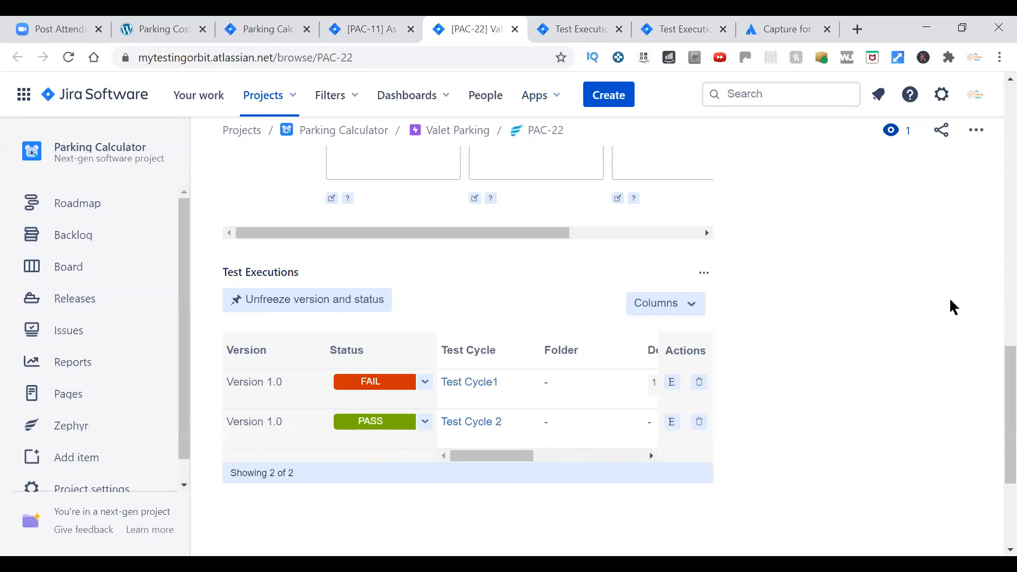
Review PAC-22's linked issues, test steps and test executions across the whole issue page.
{"action": "scroll", "coordinate": [991, 200], "scroll_direction": "up", "scroll_amount": 7}
{"action": "scroll", "coordinate": [992, 159], "scroll_direction": "up", "scroll_amount": 8}
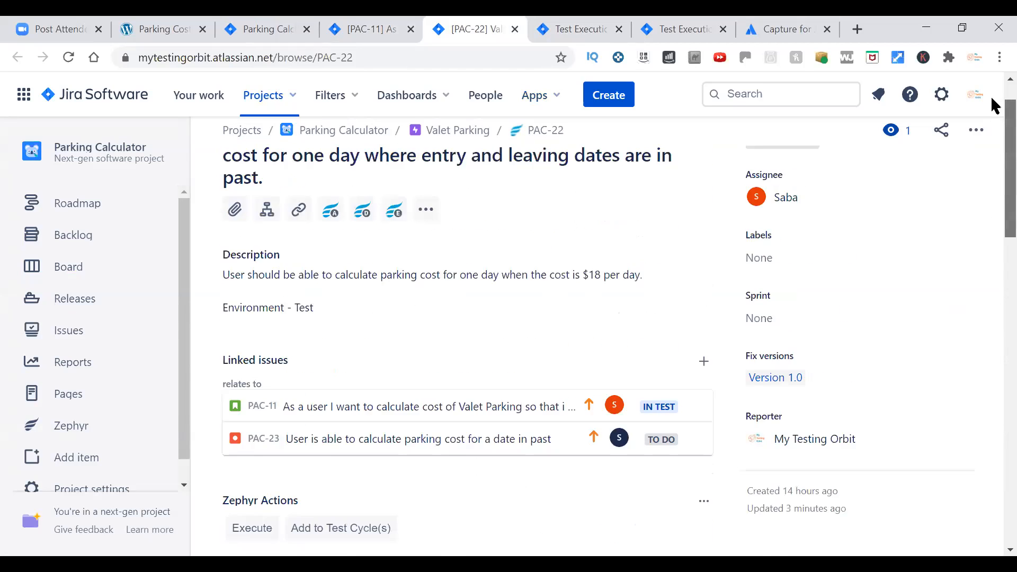
{"action": "scroll", "coordinate": [992, 159], "scroll_direction": "down", "scroll_amount": 6}
{"action": "scroll", "coordinate": [990, 265], "scroll_direction": "down", "scroll_amount": 7}
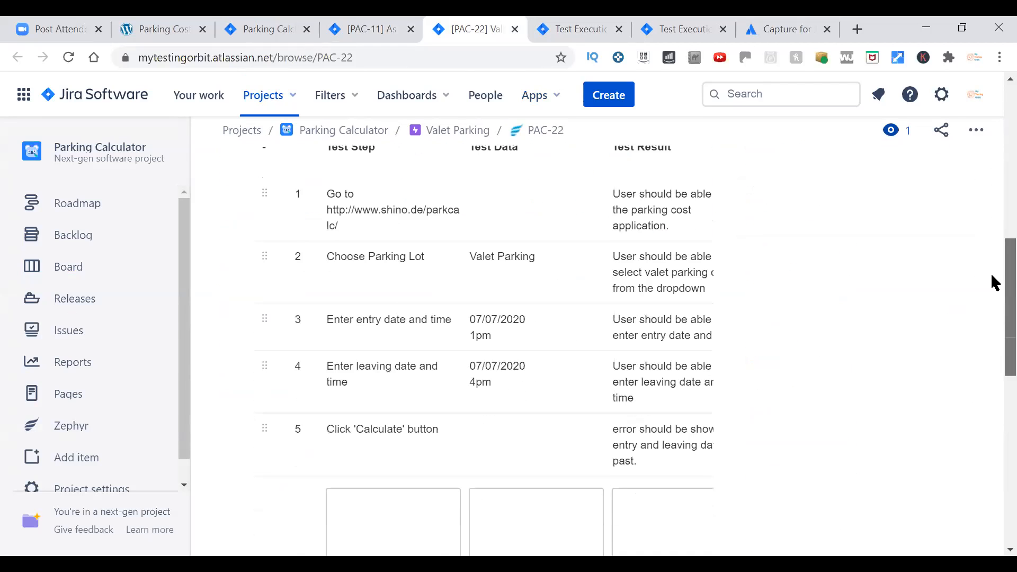
{"action": "scroll", "coordinate": [991, 297], "scroll_direction": "up", "scroll_amount": 5}
{"action": "scroll", "coordinate": [992, 265], "scroll_direction": "down", "scroll_amount": 7}
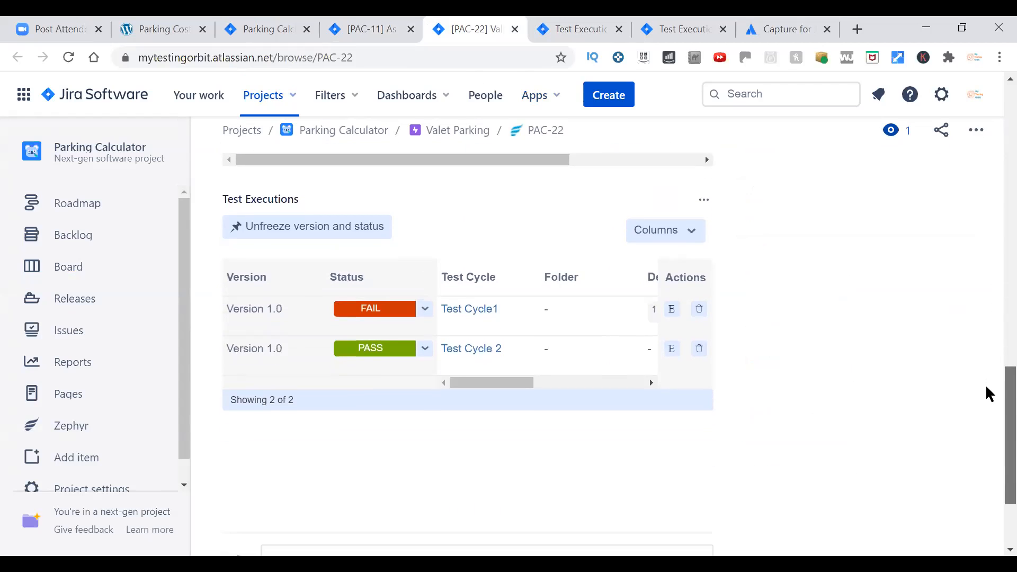
{"action": "scroll", "coordinate": [991, 318], "scroll_direction": "up", "scroll_amount": 6}
{"action": "scroll", "coordinate": [994, 215], "scroll_direction": "up", "scroll_amount": 10}
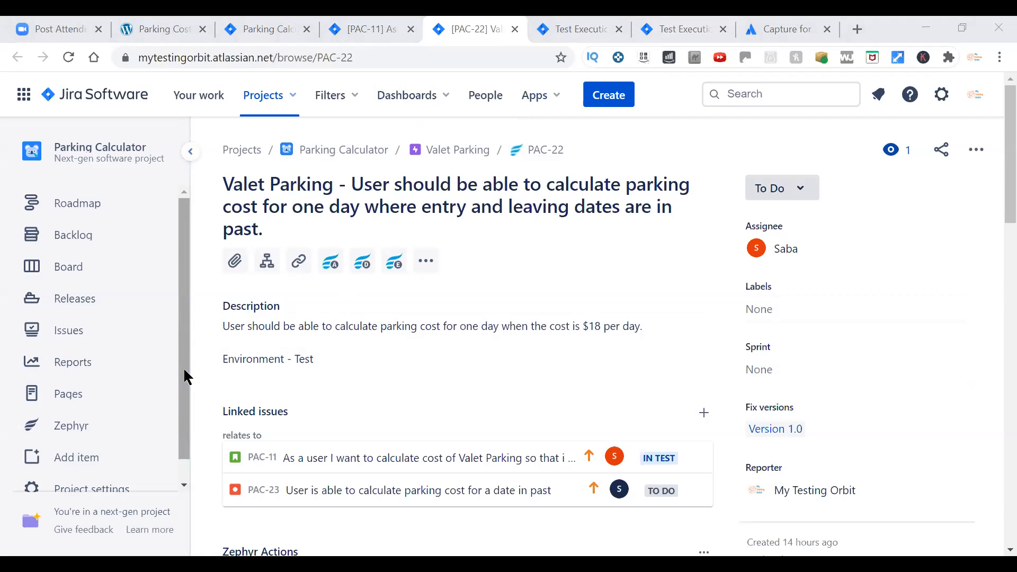
View Zephyr's Create a Test form for the Parking Calculator project and return to the PAC-22 issue.
{"action": "scroll", "coordinate": [180, 387], "scroll_direction": "down", "scroll_amount": 1}
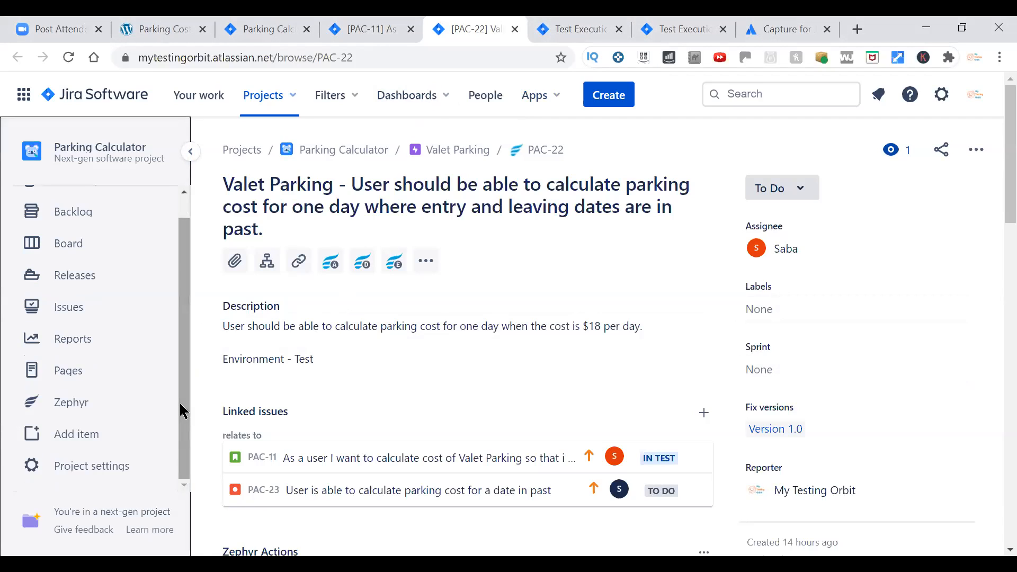
{"action": "left_click", "coordinate": [75, 410]}
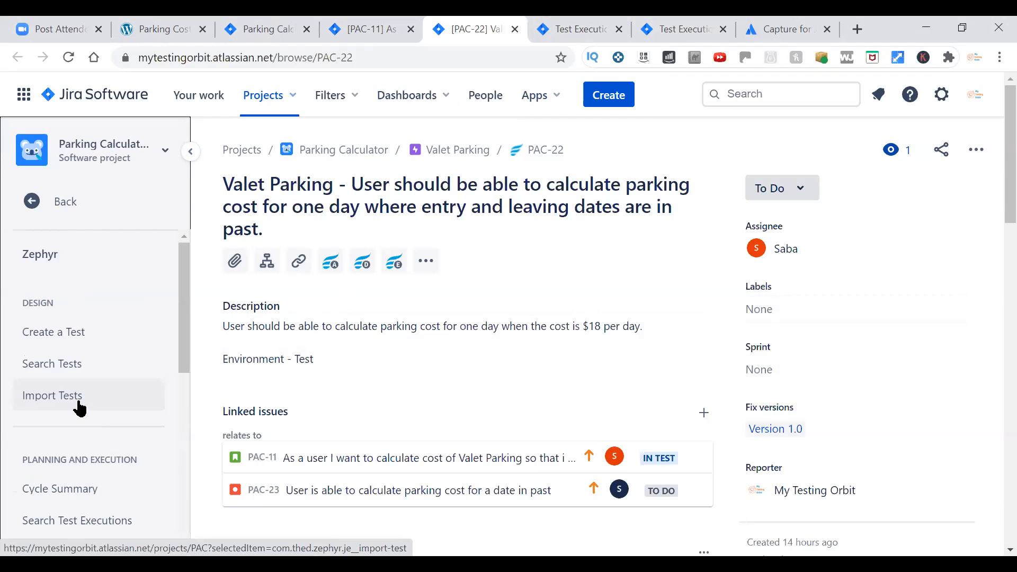
{"action": "mouse_move", "coordinate": [185, 295]}
{"action": "left_mouse_down"}
{"action": "mouse_move", "coordinate": [183, 348]}
{"action": "mouse_move", "coordinate": [188, 298]}
{"action": "left_mouse_up"}
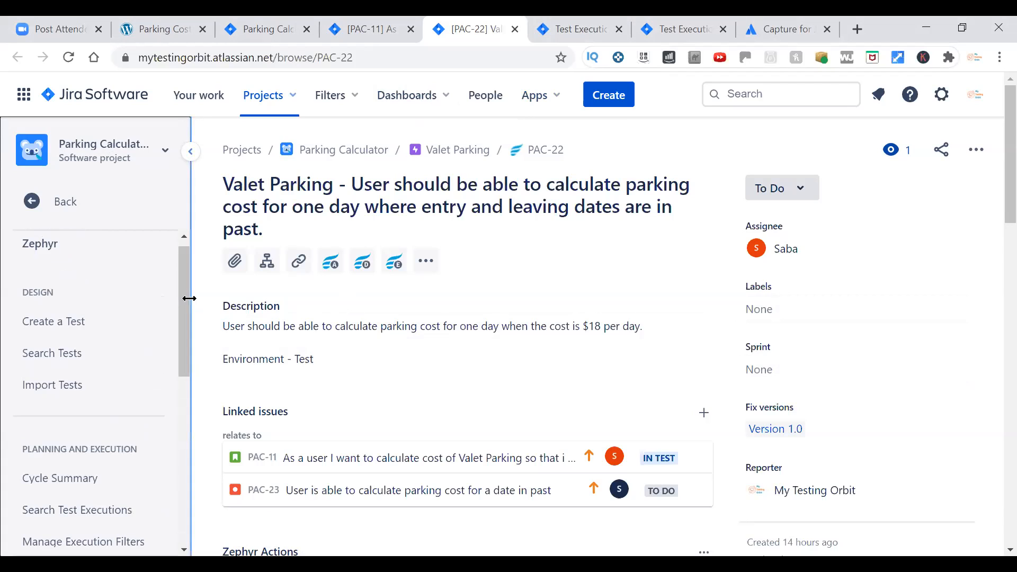
{"action": "left_click", "coordinate": [47, 329]}
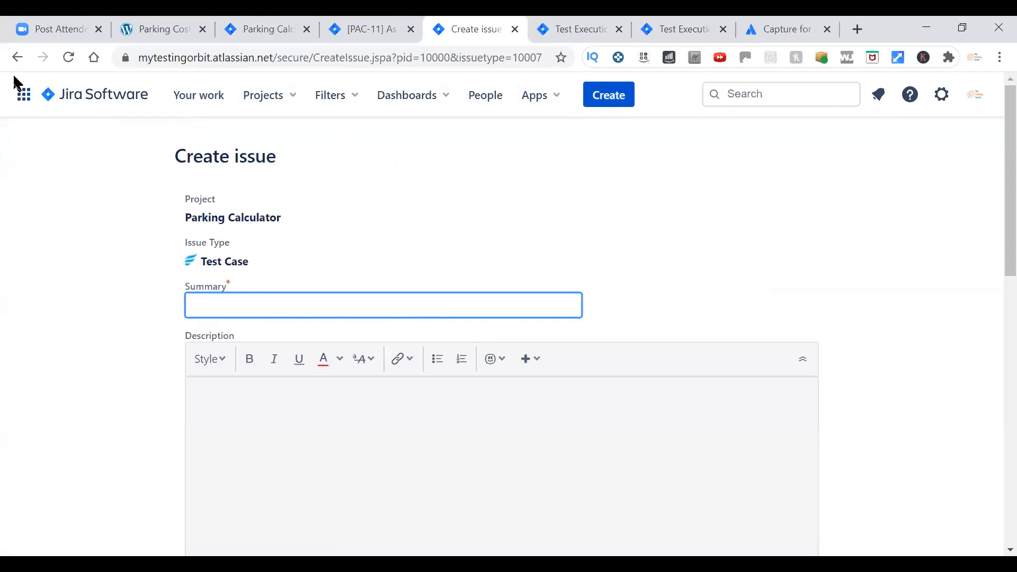
{"action": "left_click", "coordinate": [17, 58]}
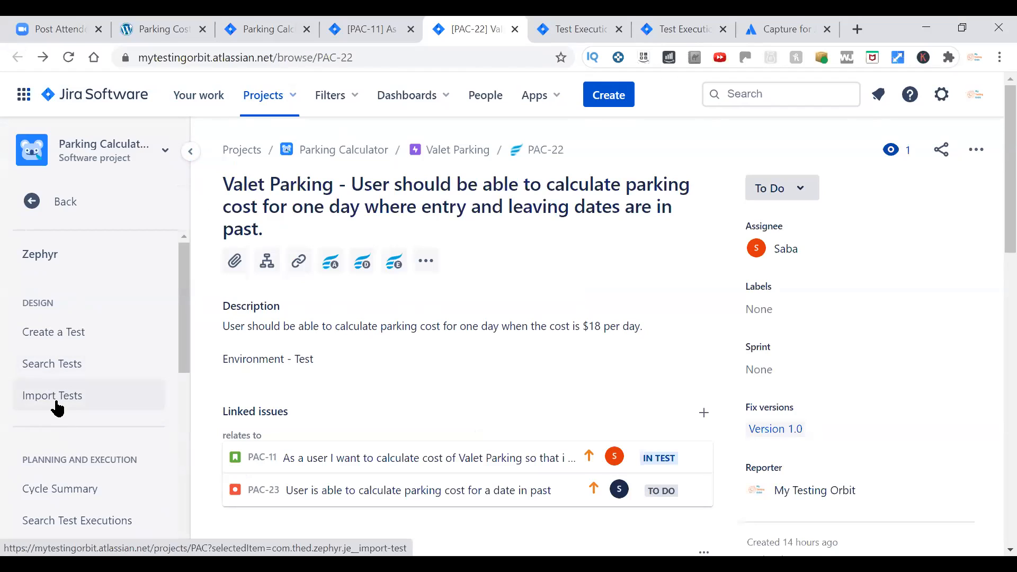
Open Zephyr's Import Tests page and examine its Excel import setup options and syntax notes.
{"action": "left_click", "coordinate": [58, 410]}
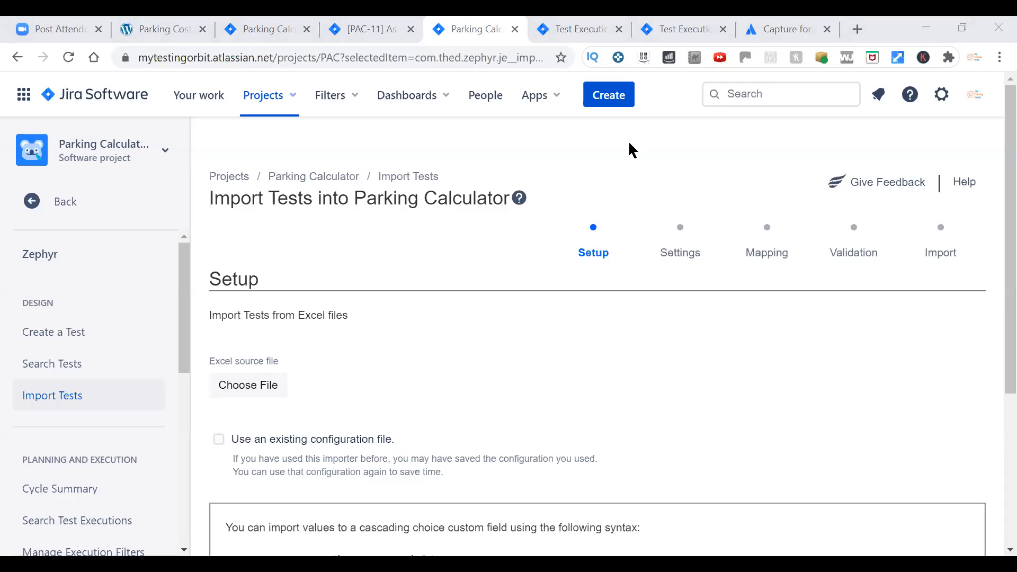
{"action": "scroll", "coordinate": [530, 318], "scroll_direction": "down", "scroll_amount": 3}
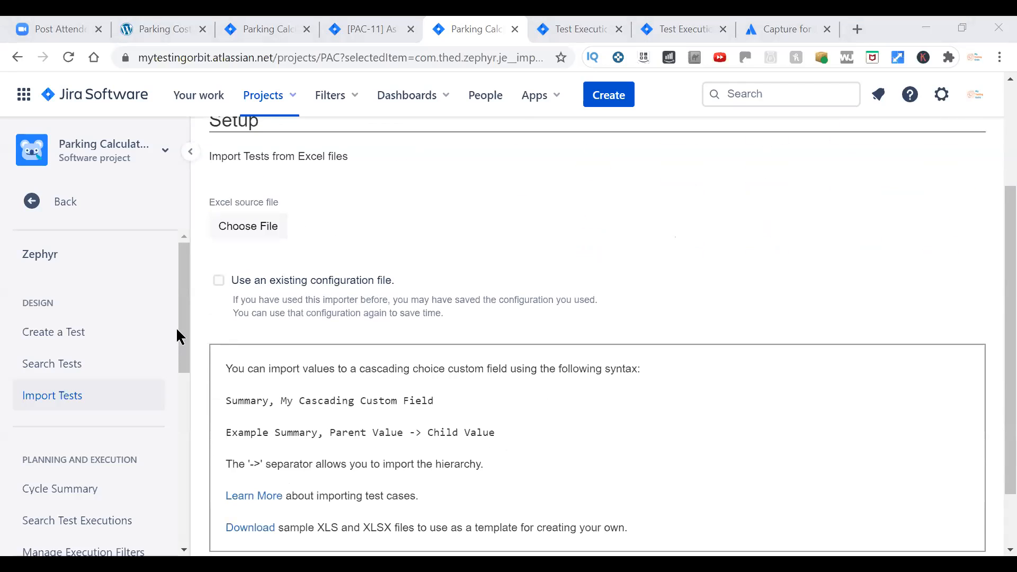
Open Zephyr's Cycle Summary for the Parking Calculator project and expand Version 1.0 to list its test cycles.
{"action": "left_click_drag", "start_coordinate": [184, 322], "coordinate": [176, 396]}
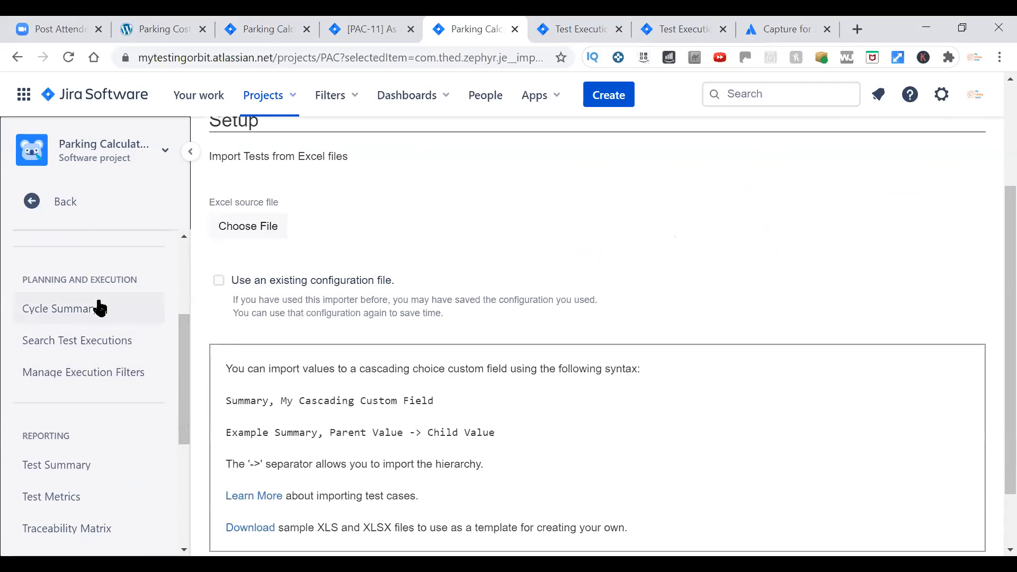
{"action": "left_click", "coordinate": [79, 316]}
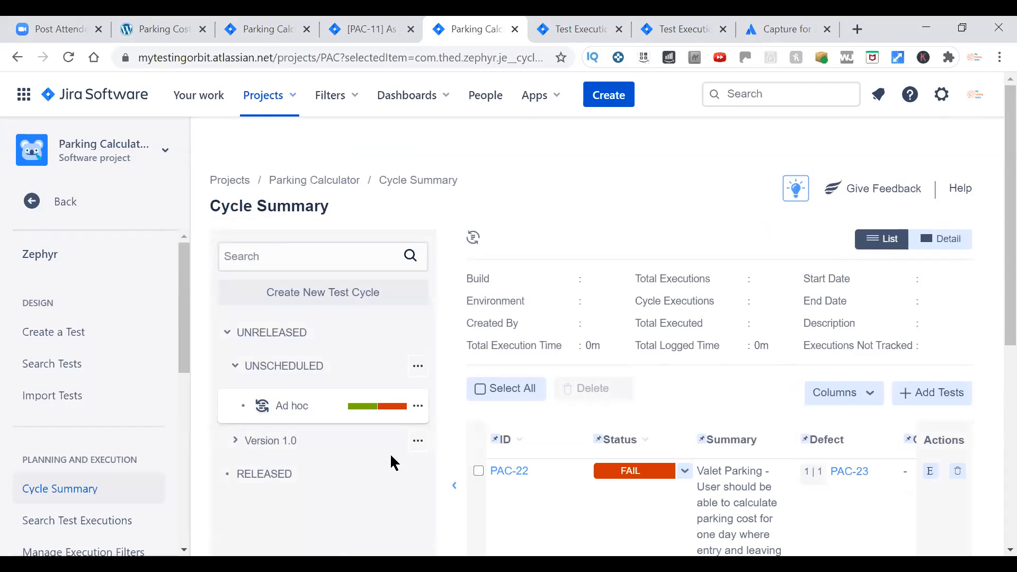
{"action": "scroll", "coordinate": [322, 376], "scroll_direction": "down", "scroll_amount": 2}
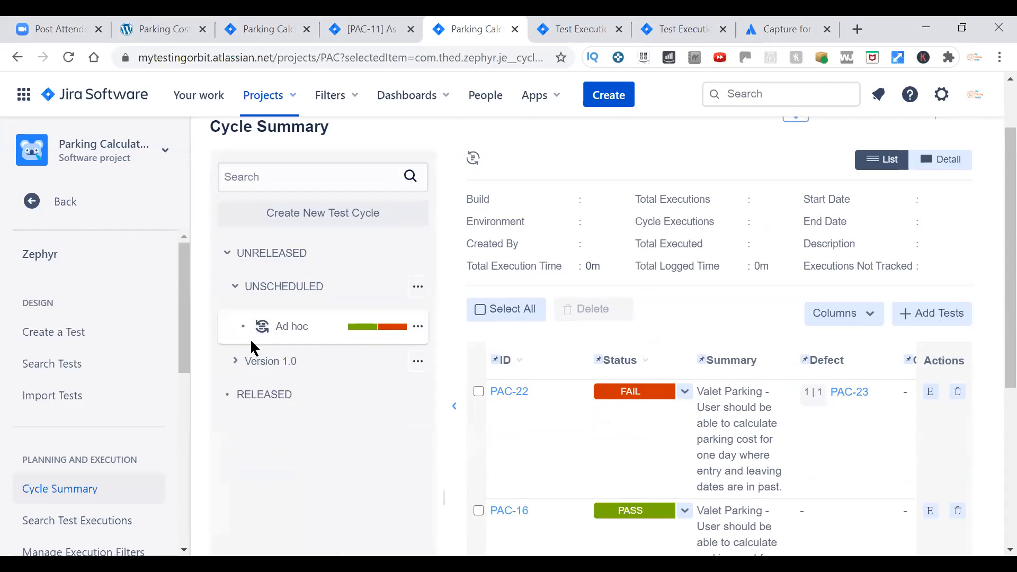
{"action": "left_click", "coordinate": [237, 289]}
{"action": "left_click", "coordinate": [238, 290]}
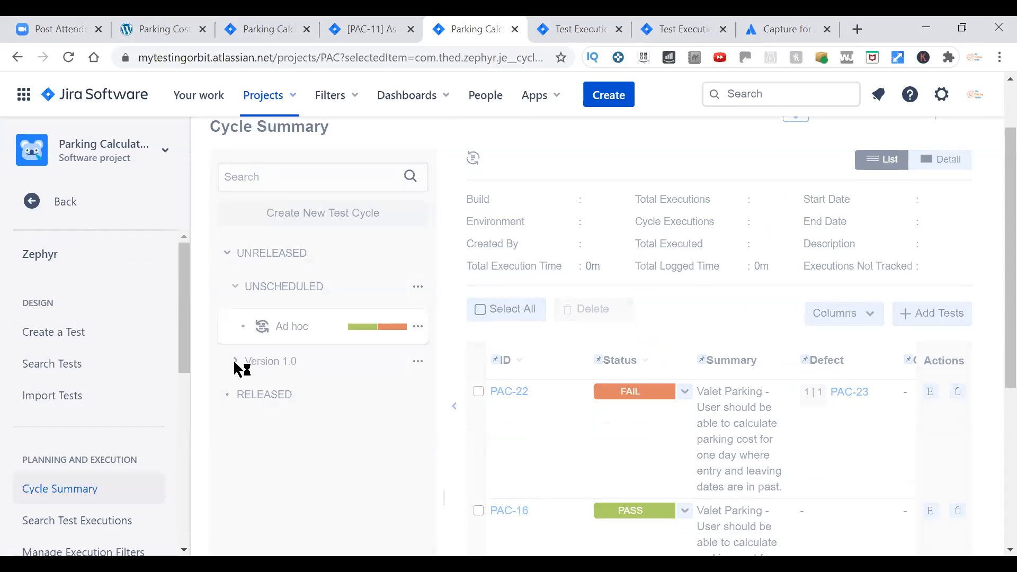
{"action": "left_click", "coordinate": [235, 362]}
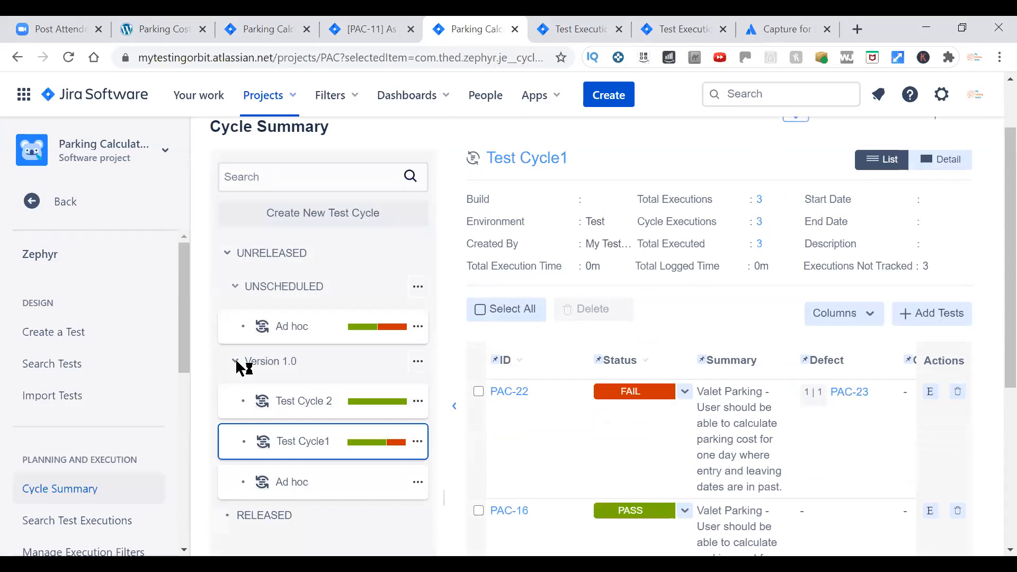
Compare the execution progress of Test Cycle1 and Test Cycle 2, and review the listed tests' statuses and linked defects.
{"action": "scroll", "coordinate": [466, 374], "scroll_direction": "down", "scroll_amount": 3}
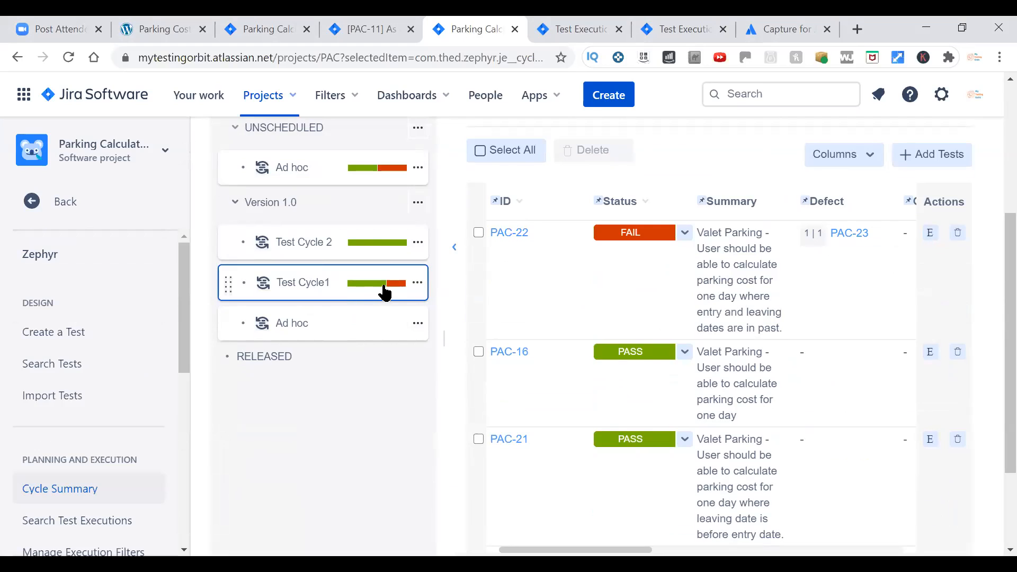
{"action": "mouse_move", "coordinate": [385, 293]}
{"action": "mouse_move", "coordinate": [386, 250]}
{"action": "mouse_move", "coordinate": [836, 239]}
{"action": "scroll", "coordinate": [323, 414], "scroll_direction": "down", "scroll_amount": 2}
Open Zephyr's Test Summary report and examine the test totals and the breakdowns by version, component and label.
{"action": "left_click_drag", "start_coordinate": [181, 344], "coordinate": [179, 389]}
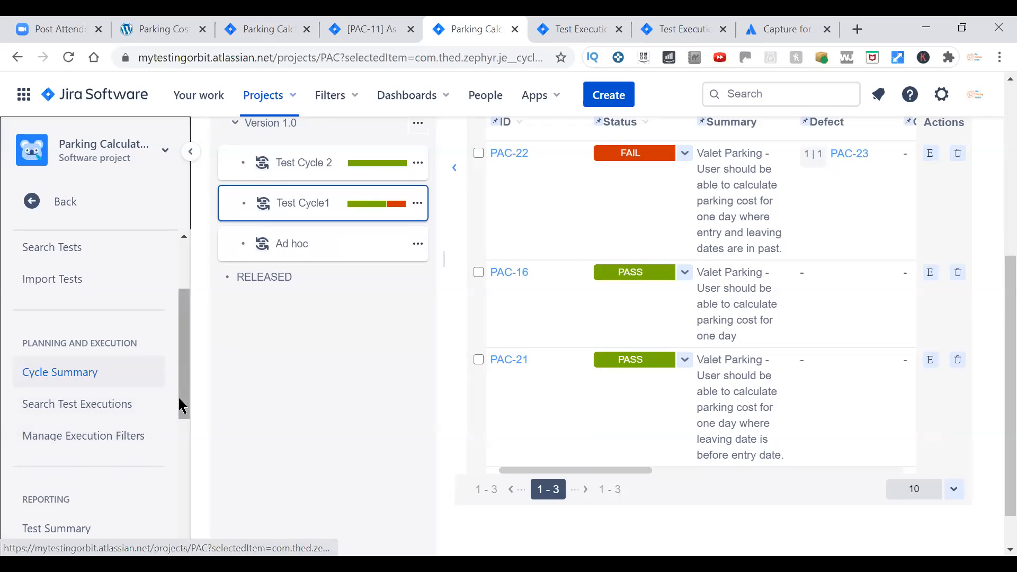
{"action": "left_click_drag", "start_coordinate": [184, 407], "coordinate": [177, 480]}
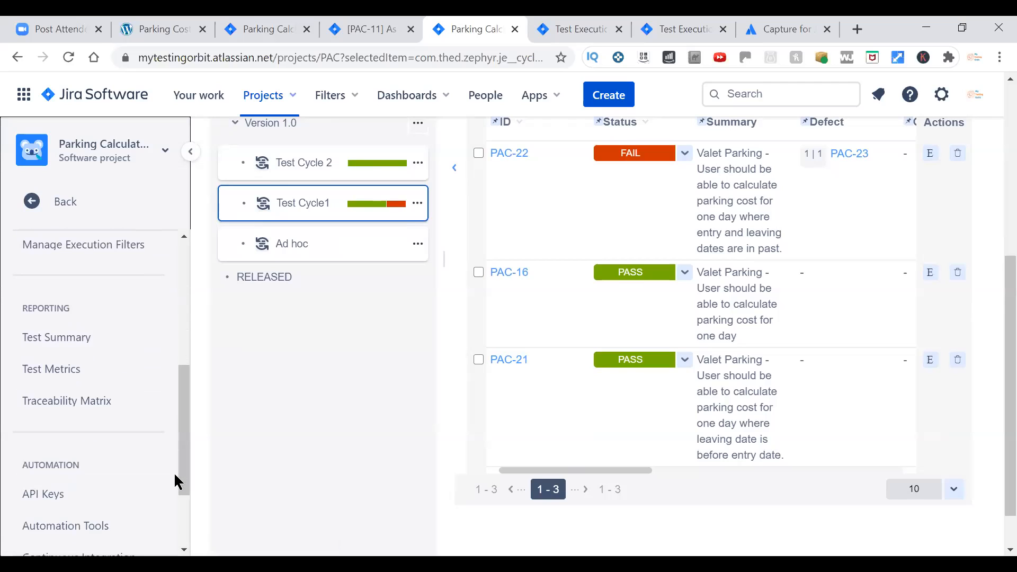
{"action": "left_click", "coordinate": [68, 343]}
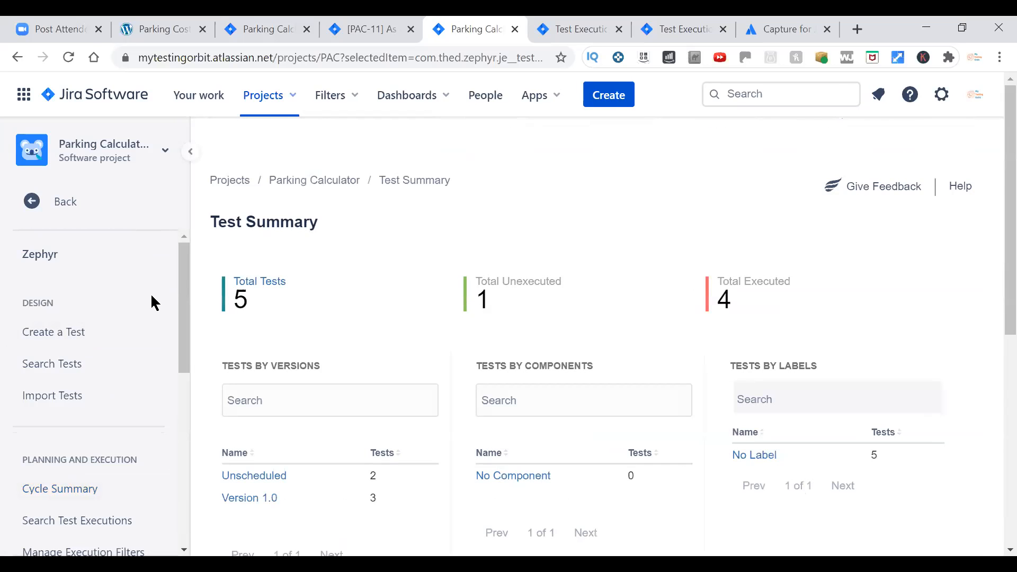
{"action": "scroll", "coordinate": [993, 286], "scroll_direction": "down", "scroll_amount": 1}
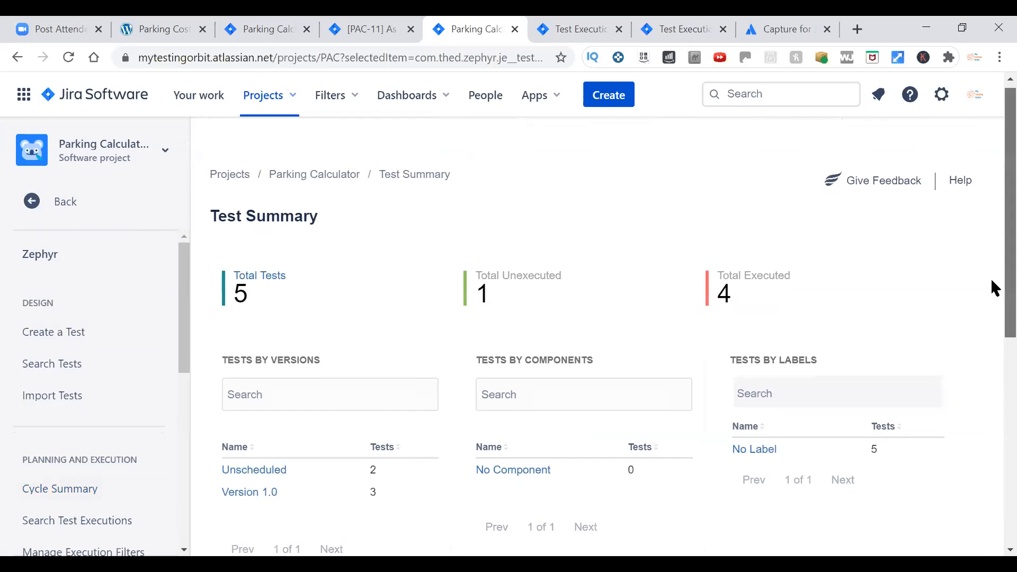
{"action": "scroll", "coordinate": [994, 301], "scroll_direction": "down", "scroll_amount": 1}
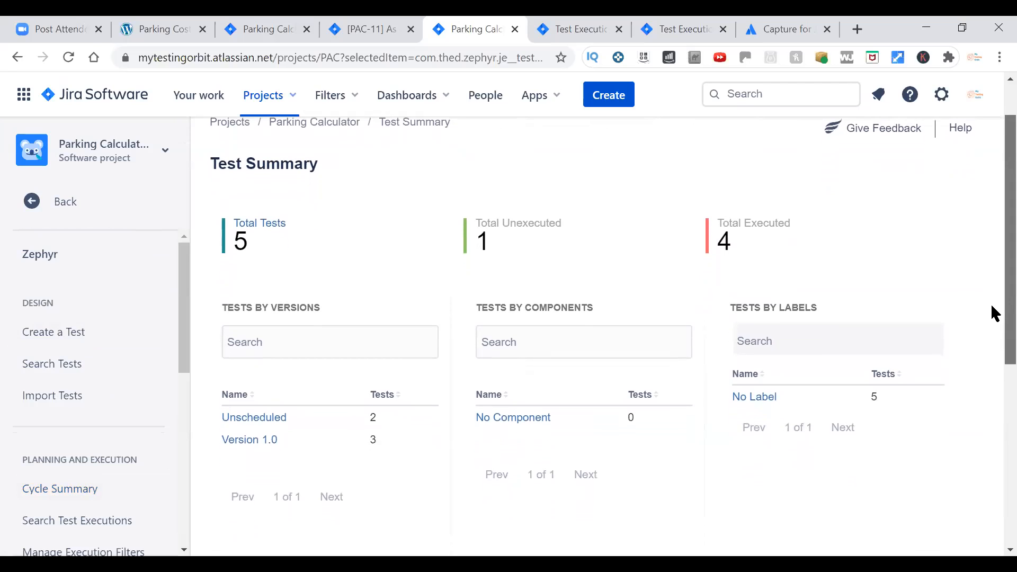
{"action": "scroll", "coordinate": [993, 314], "scroll_direction": "down", "scroll_amount": 1}
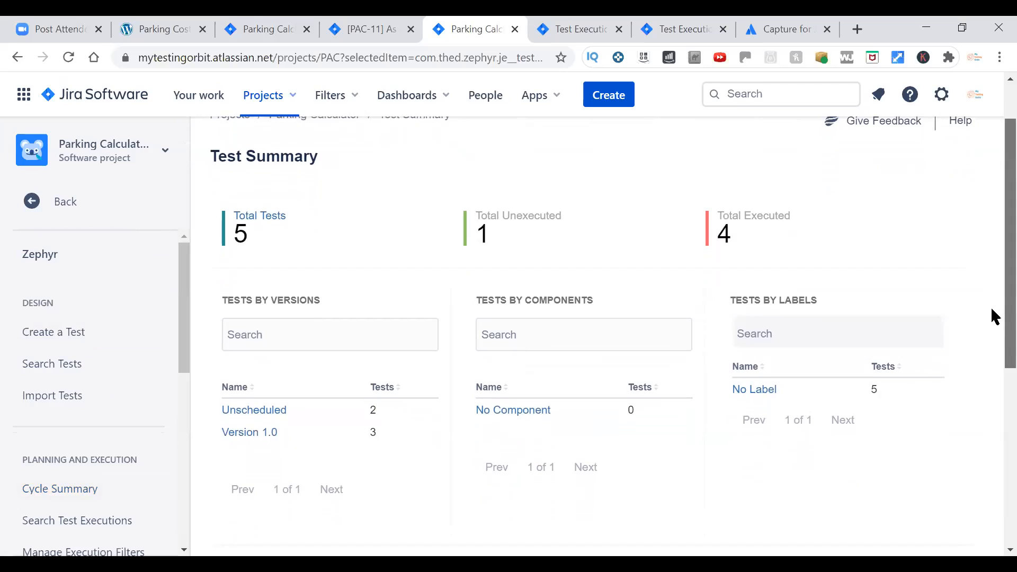
{"action": "scroll", "coordinate": [991, 317], "scroll_direction": "down", "scroll_amount": 1}
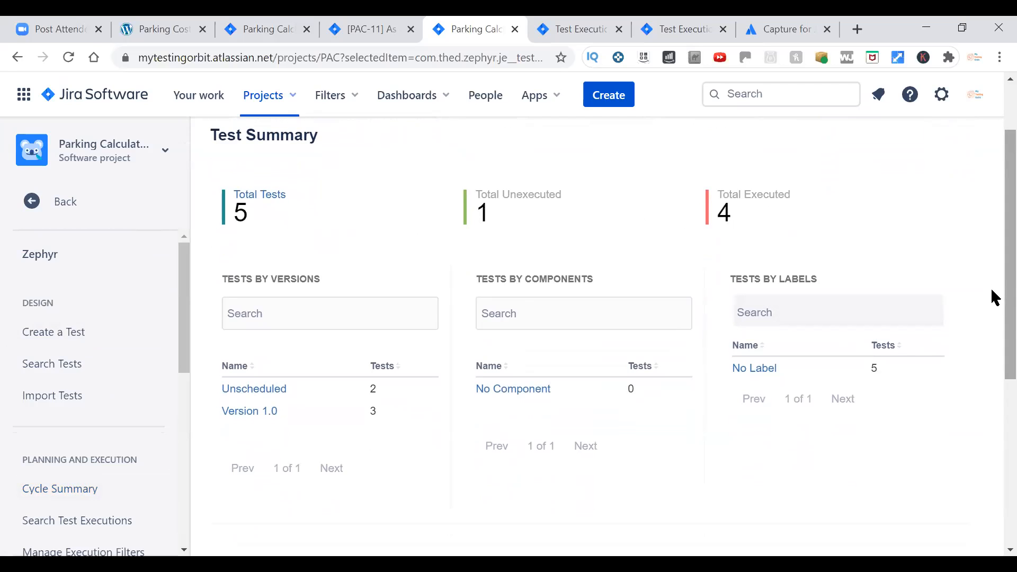
{"action": "scroll", "coordinate": [993, 313], "scroll_direction": "down", "scroll_amount": 1}
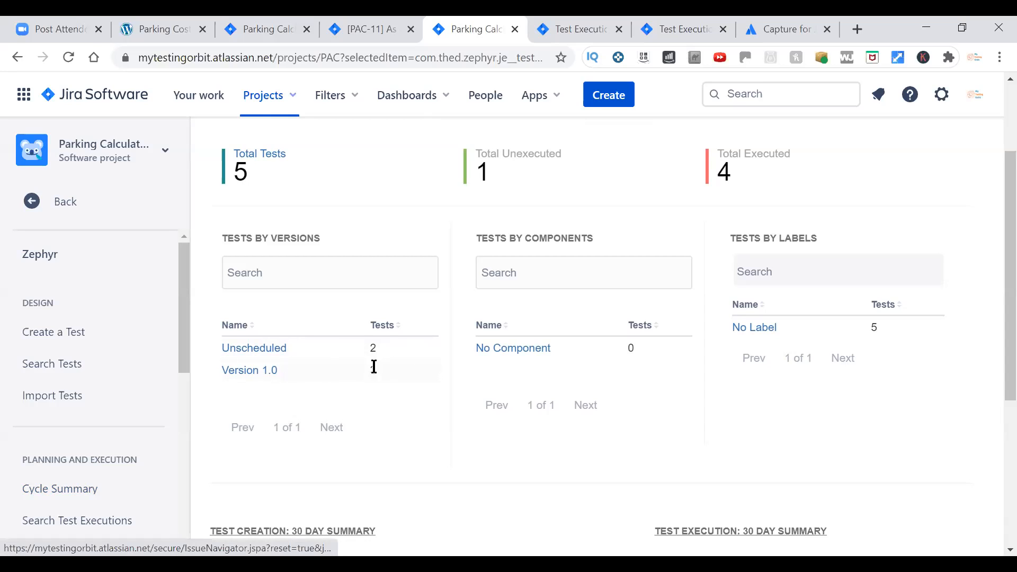
Open the Test Metrics report and review its daily progress, test cycle, tester and date charts and the Executions List.
{"action": "left_click_drag", "start_coordinate": [183, 341], "coordinate": [174, 454]}
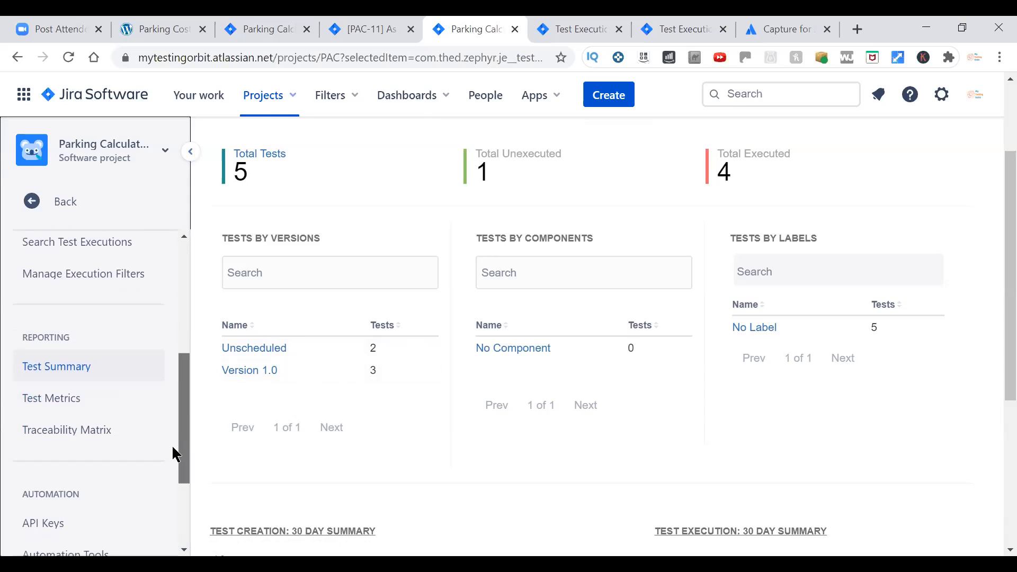
{"action": "left_click", "coordinate": [63, 403]}
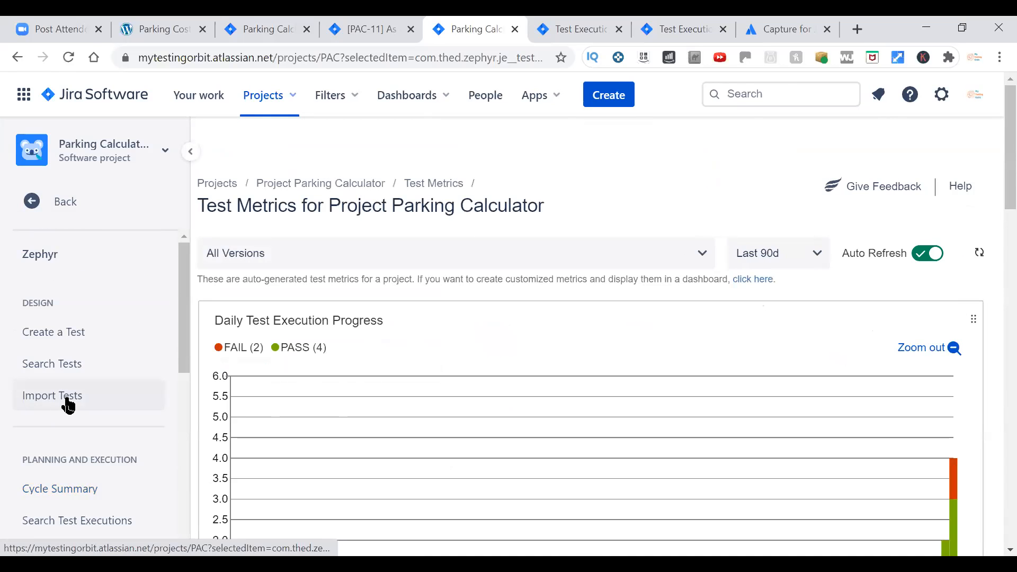
{"action": "left_click_drag", "start_coordinate": [1010, 181], "coordinate": [990, 230]}
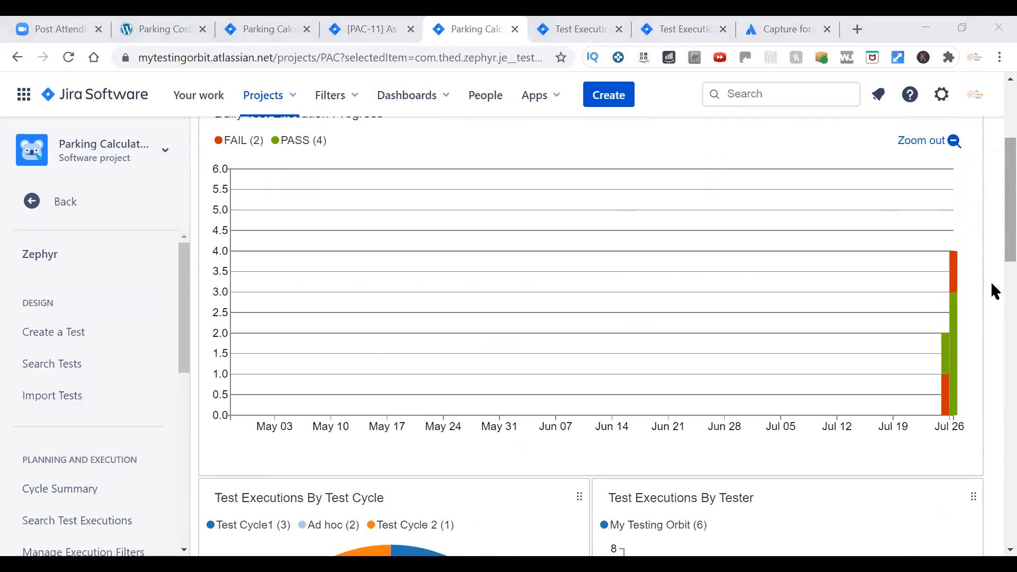
{"action": "scroll", "coordinate": [992, 302], "scroll_direction": "down", "scroll_amount": 6}
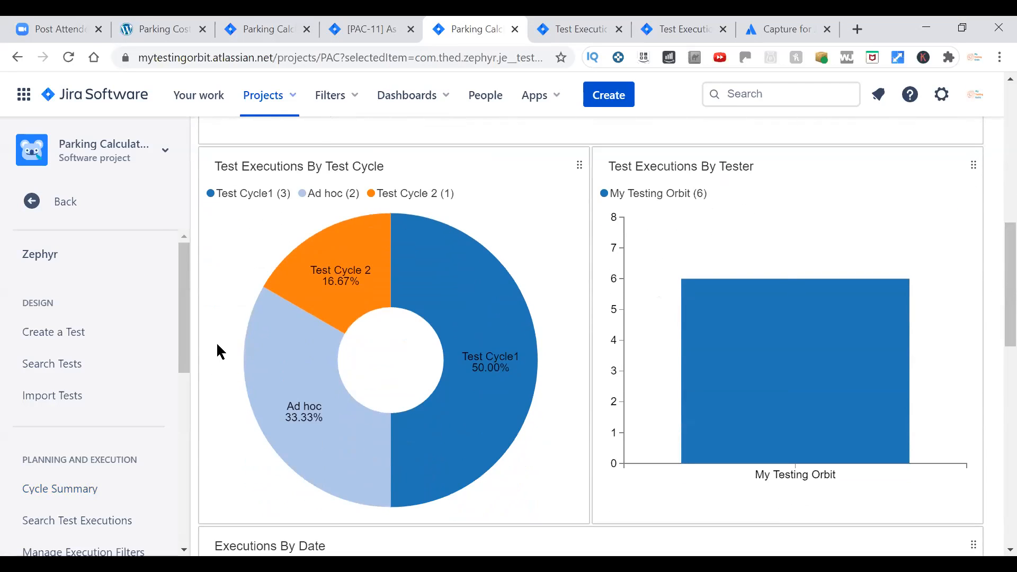
{"action": "mouse_move", "coordinate": [454, 422]}
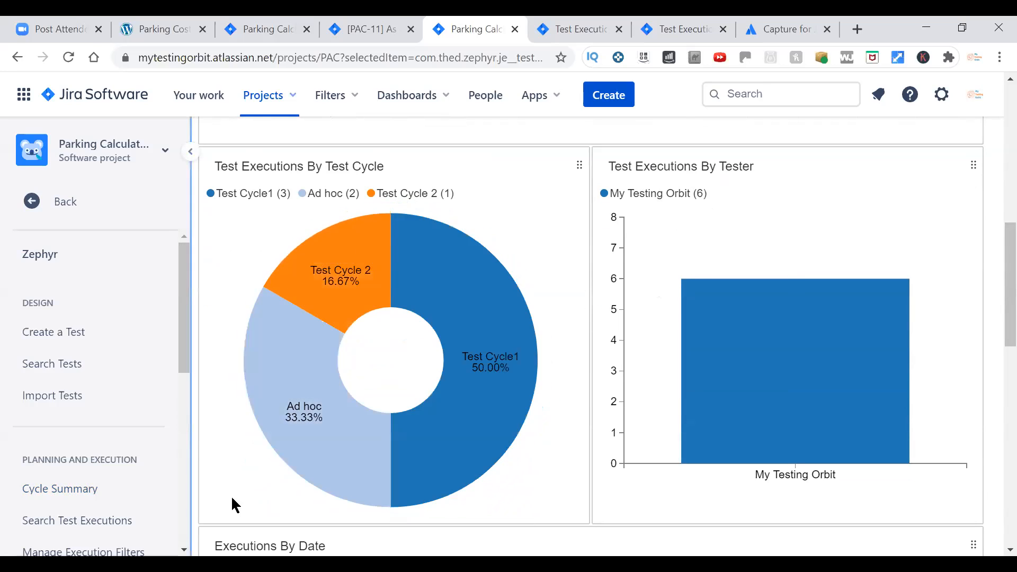
{"action": "scroll", "coordinate": [993, 283], "scroll_direction": "down", "scroll_amount": 1}
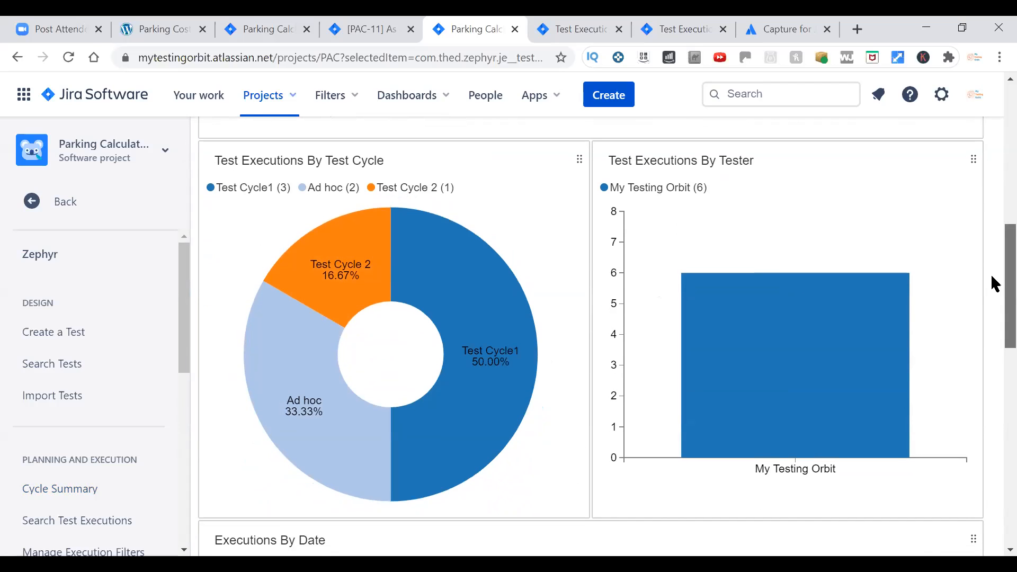
{"action": "left_click_drag", "start_coordinate": [992, 281], "coordinate": [992, 286]}
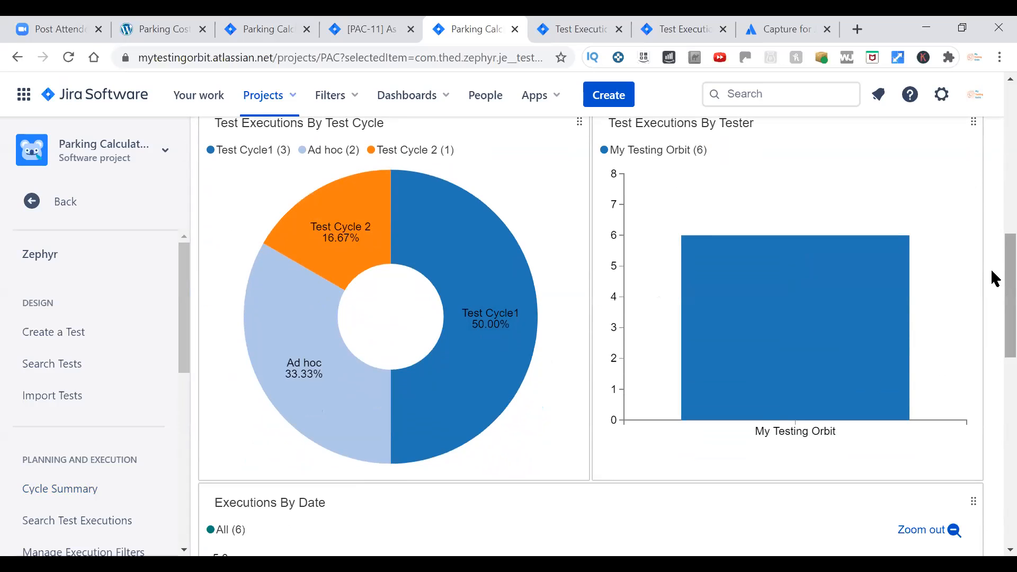
{"action": "left_click_drag", "start_coordinate": [992, 271], "coordinate": [995, 444]}
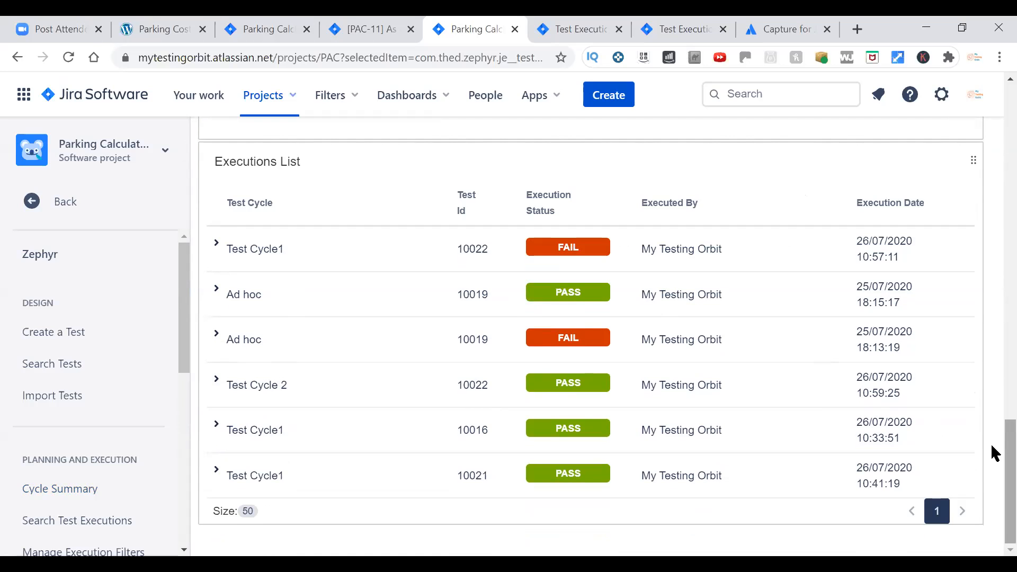
{"action": "left_click_drag", "start_coordinate": [993, 464], "coordinate": [993, 103]}
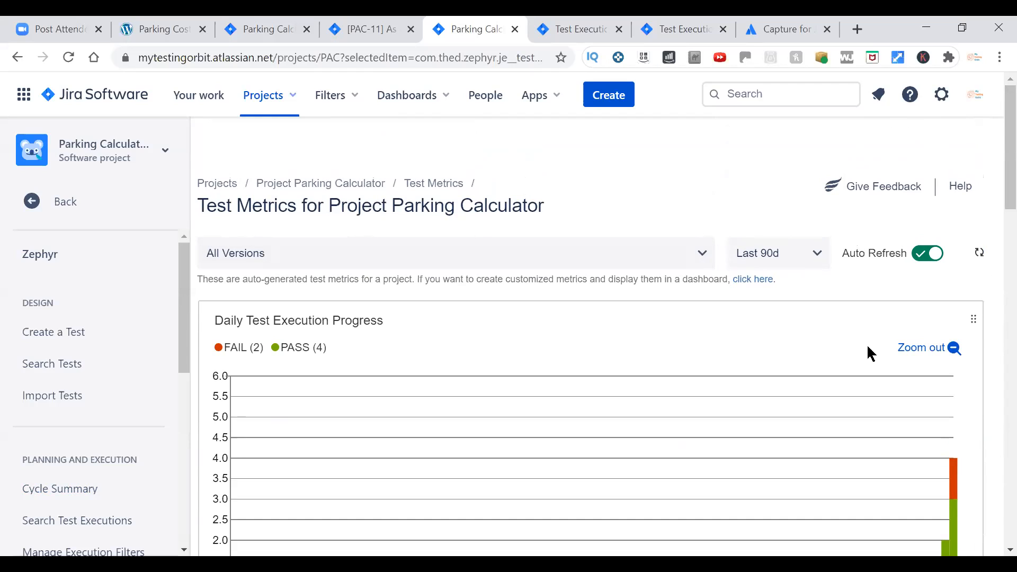
Filter the test metrics to Version 1.0, switch Auto Refresh off and back on, and refresh the charts.
{"action": "left_click", "coordinate": [243, 263]}
{"action": "left_click", "coordinate": [237, 380]}
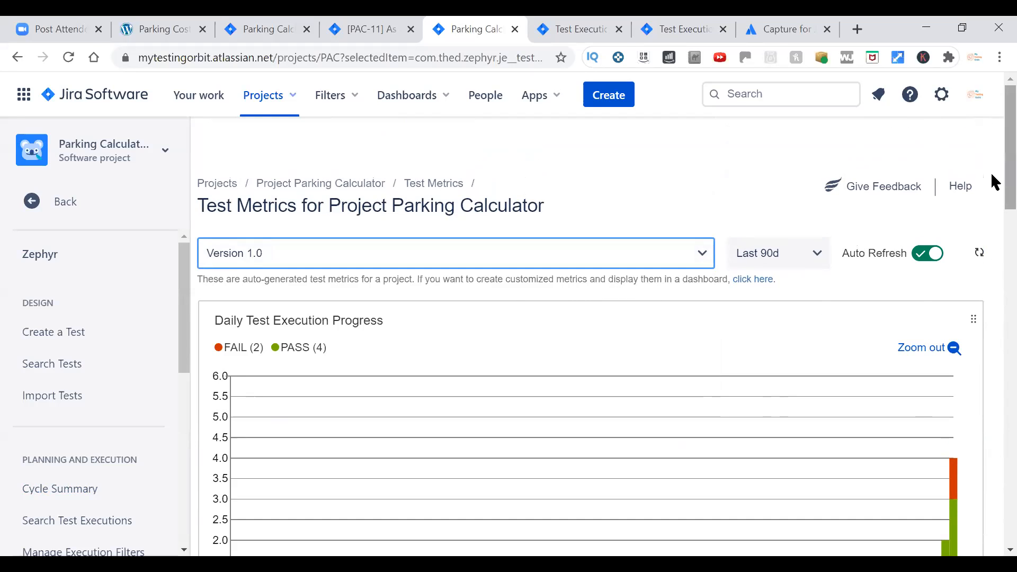
{"action": "left_click_drag", "start_coordinate": [1008, 178], "coordinate": [992, 162]}
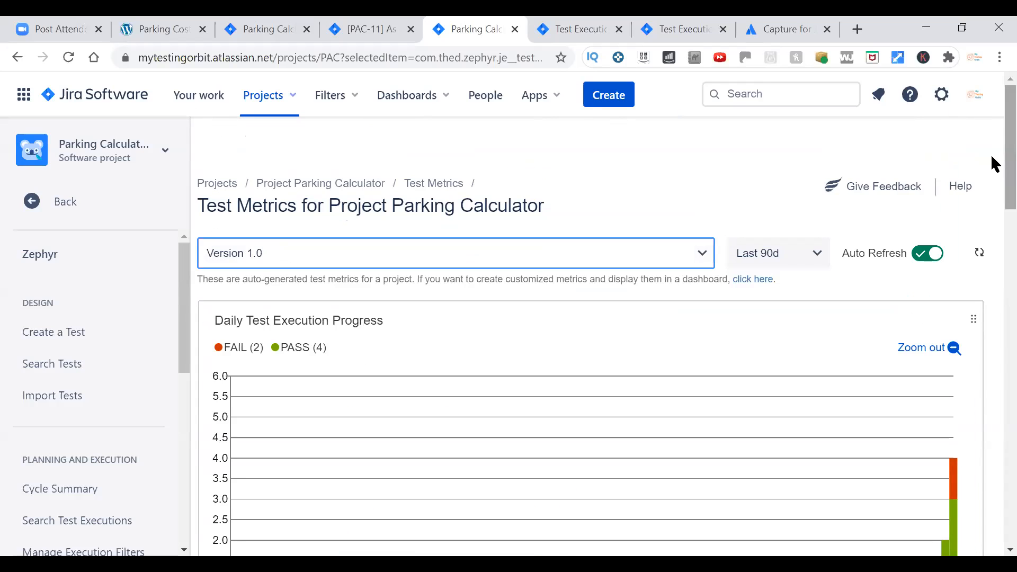
{"action": "left_click", "coordinate": [929, 258]}
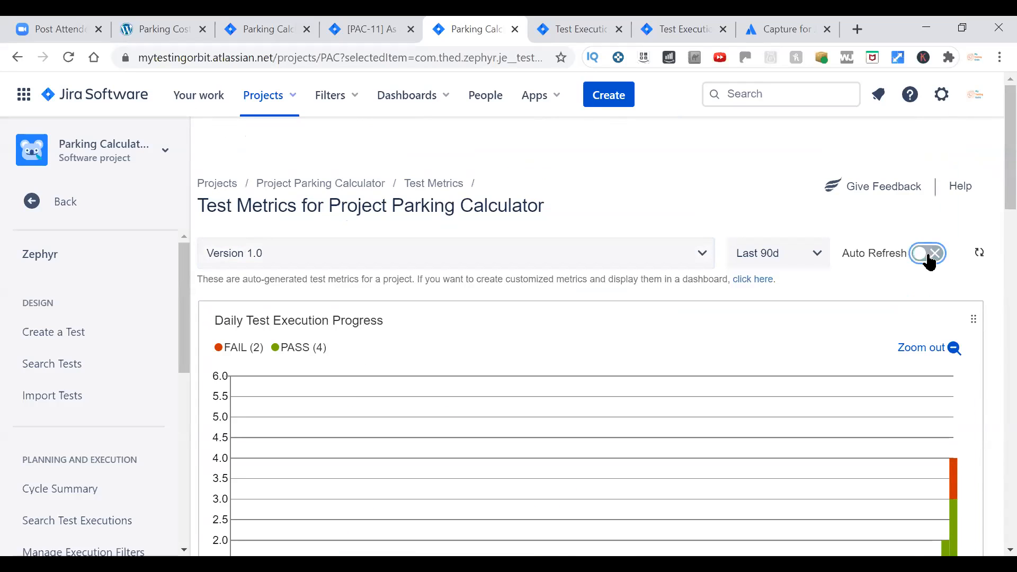
{"action": "left_click", "coordinate": [929, 259]}
{"action": "left_click", "coordinate": [979, 254]}
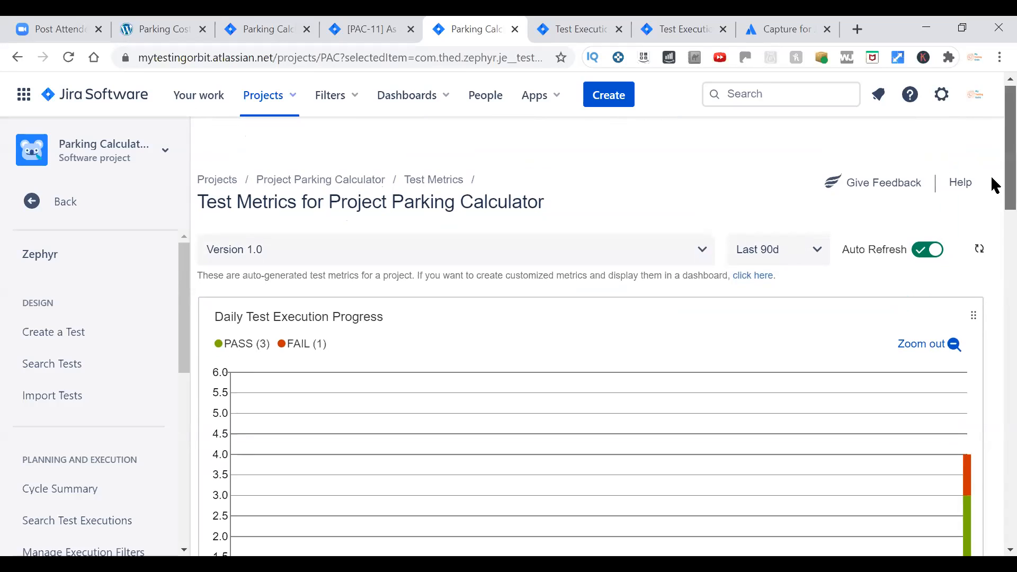
Review the Version 1.0 metrics, including executions by test cycle and tester and the Executions List.
{"action": "left_click_drag", "start_coordinate": [992, 182], "coordinate": [992, 325]}
{"action": "scroll", "coordinate": [993, 317], "scroll_direction": "down", "scroll_amount": 1}
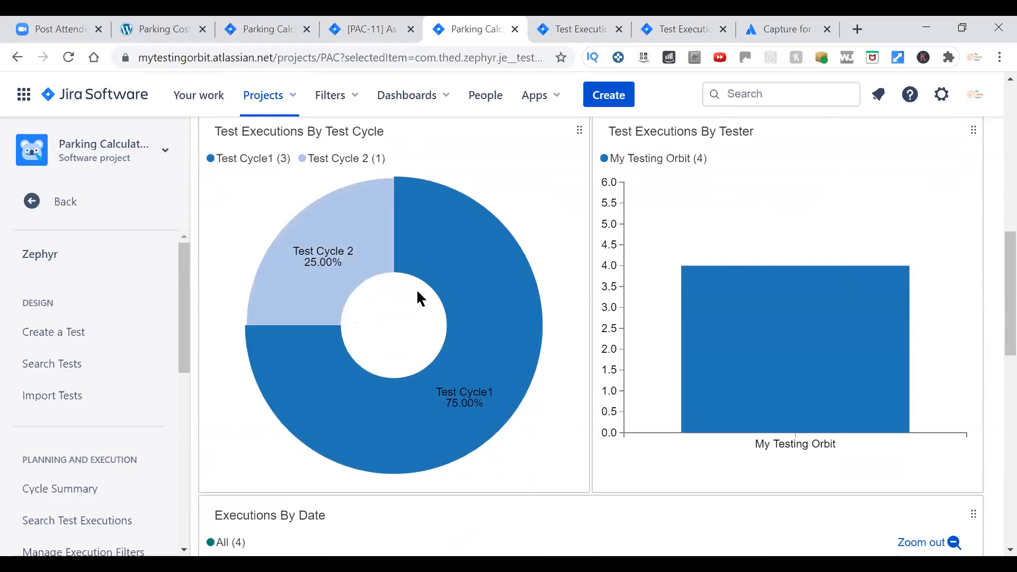
{"action": "left_click_drag", "start_coordinate": [992, 295], "coordinate": [992, 486]}
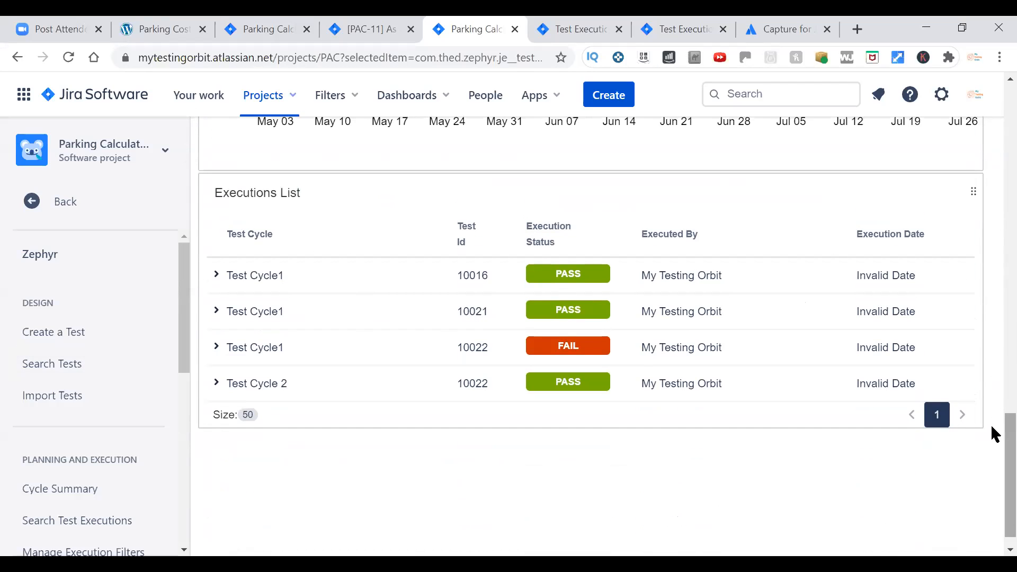
Set the test metrics time range to Last 24h.
{"action": "left_click_drag", "start_coordinate": [990, 438], "coordinate": [990, 113]}
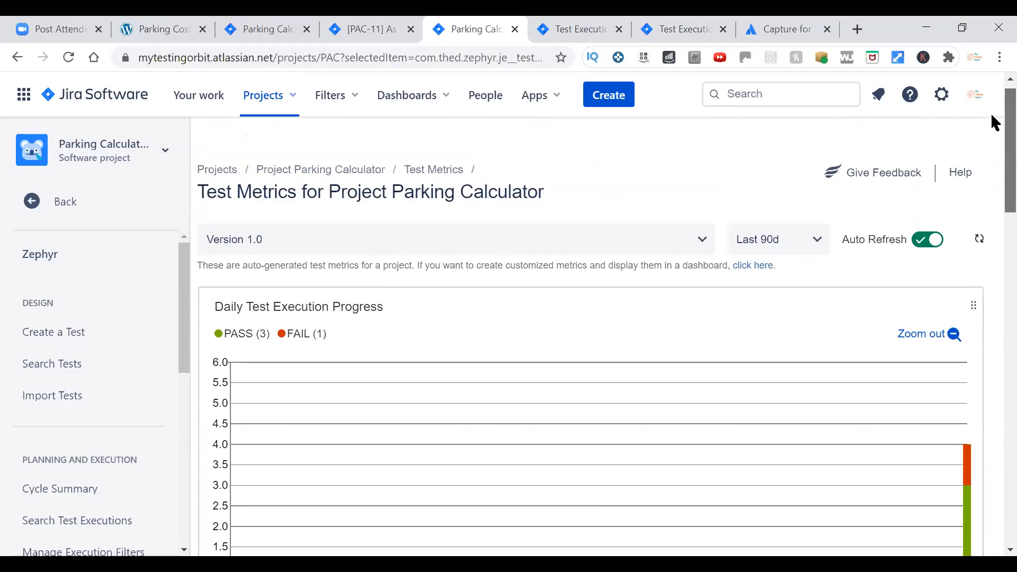
{"action": "left_click", "coordinate": [817, 241]}
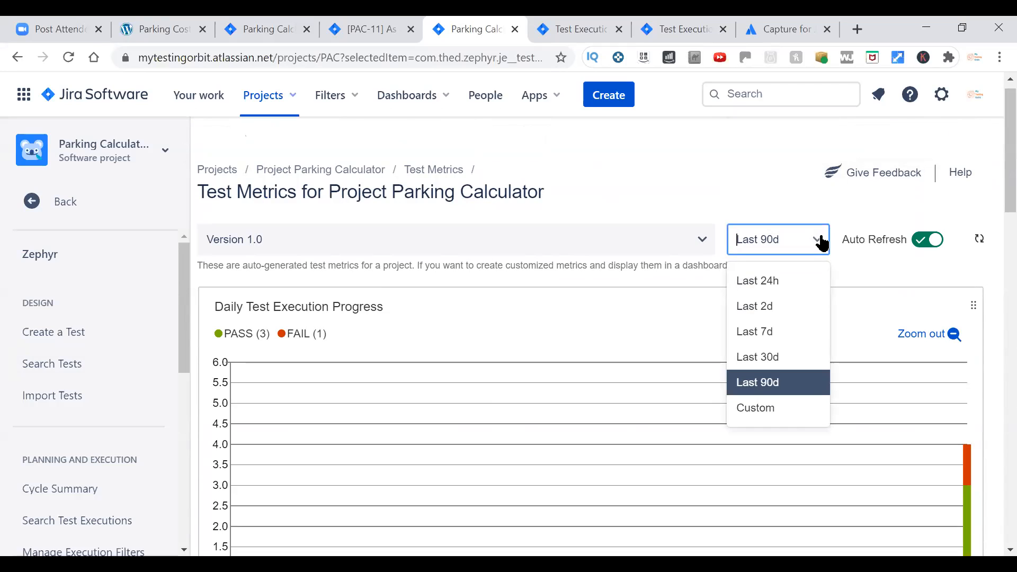
{"action": "left_click", "coordinate": [800, 283]}
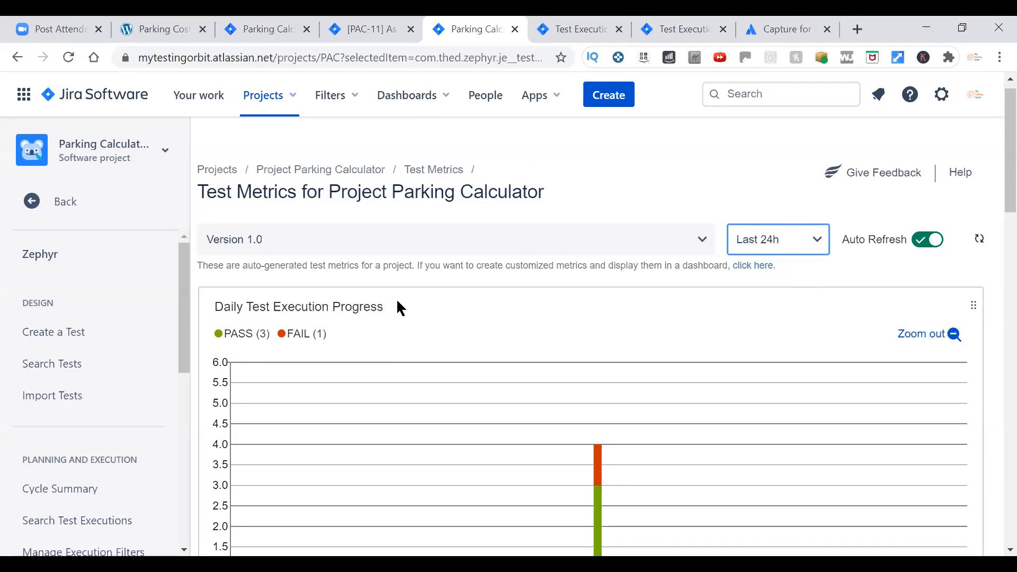
Open the Traceability Matrix and examine how requirements map to their tests, executions and defects.
{"action": "left_click_drag", "start_coordinate": [181, 332], "coordinate": [184, 445]}
{"action": "left_click", "coordinate": [75, 443]}
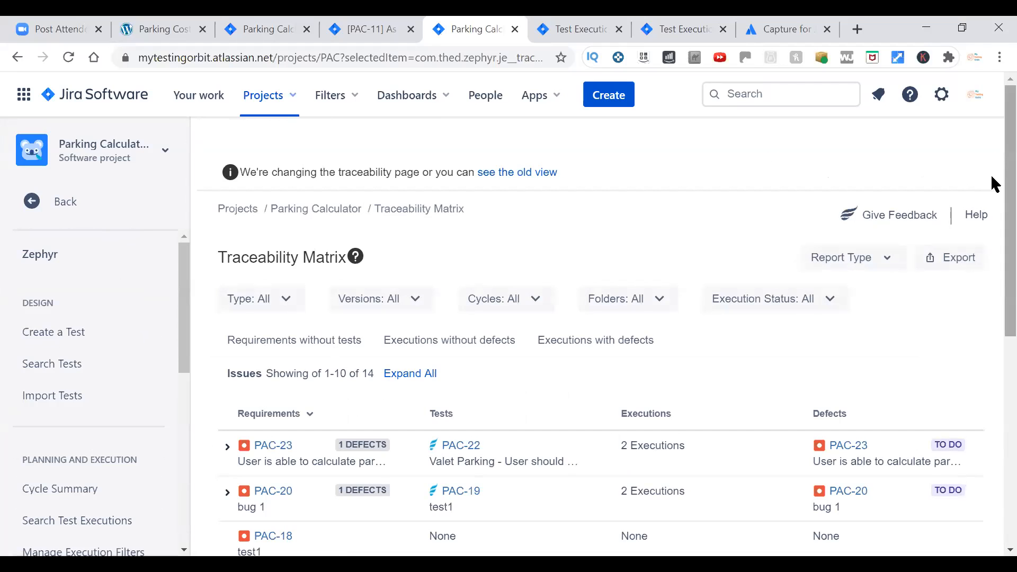
{"action": "scroll", "coordinate": [994, 223], "scroll_direction": "down", "scroll_amount": 2}
{"action": "scroll", "coordinate": [993, 212], "scroll_direction": "up", "scroll_amount": 2}
{"action": "scroll", "coordinate": [993, 260], "scroll_direction": "down", "scroll_amount": 4}
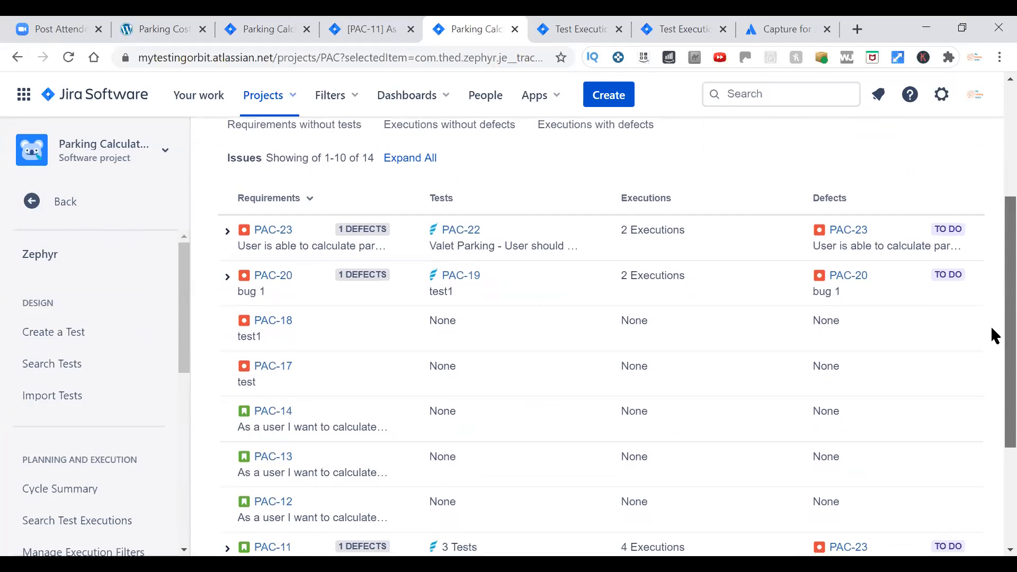
{"action": "scroll", "coordinate": [288, 373], "scroll_direction": "down", "scroll_amount": 1}
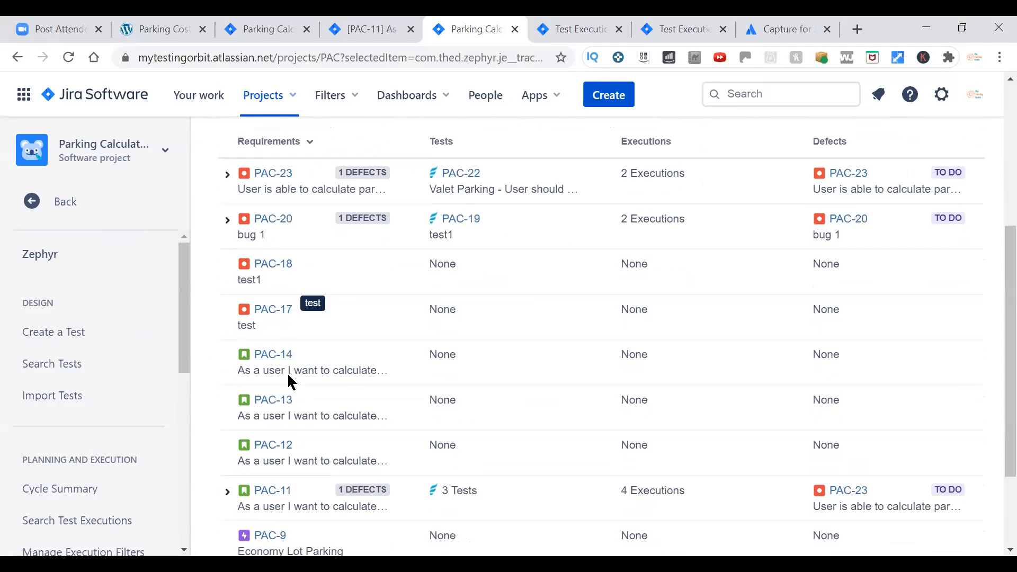
Examine the requirement rows in the Traceability Matrix down to PAC-8, comparing their linked tests, executions and defects.
{"action": "scroll", "coordinate": [287, 373], "scroll_direction": "down", "scroll_amount": 3}
{"action": "scroll", "coordinate": [291, 364], "scroll_direction": "up", "scroll_amount": 5}
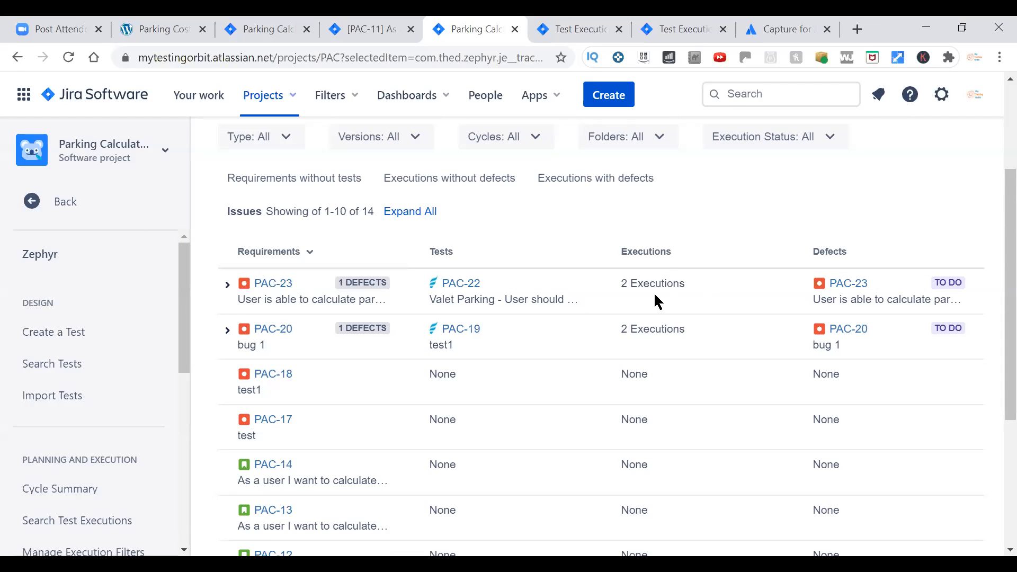
{"action": "scroll", "coordinate": [991, 402], "scroll_direction": "down", "scroll_amount": 5}
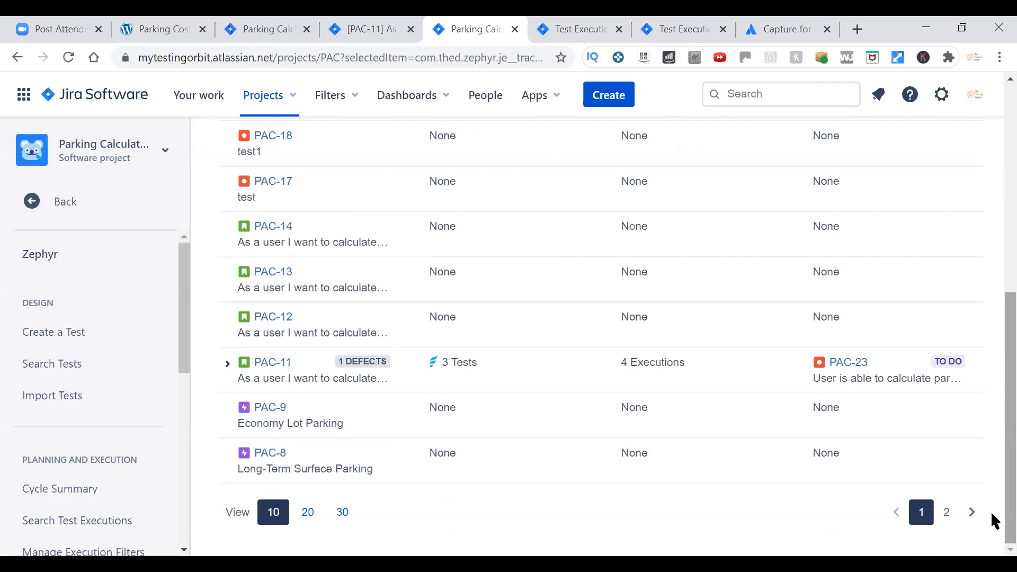
{"action": "scroll", "coordinate": [991, 424], "scroll_direction": "up", "scroll_amount": 8}
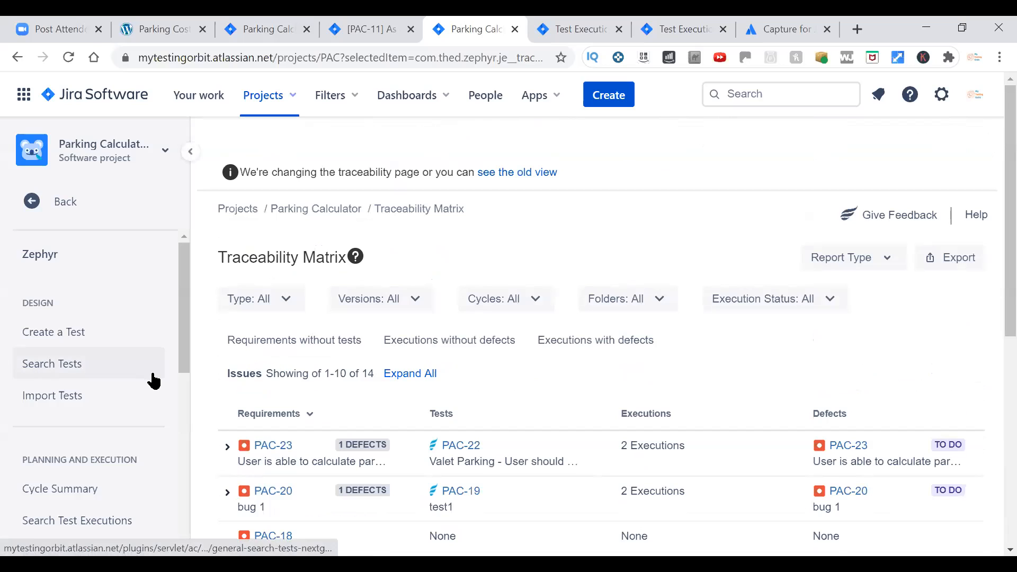
Look through the Zephyr navigation's Reporting, Automation and Settings sections to see which features are offered.
{"action": "scroll", "coordinate": [153, 380], "scroll_direction": "down", "scroll_amount": 3}
{"action": "scroll", "coordinate": [154, 381], "scroll_direction": "down", "scroll_amount": 3}
{"action": "scroll", "coordinate": [153, 380], "scroll_direction": "up", "scroll_amount": 8}
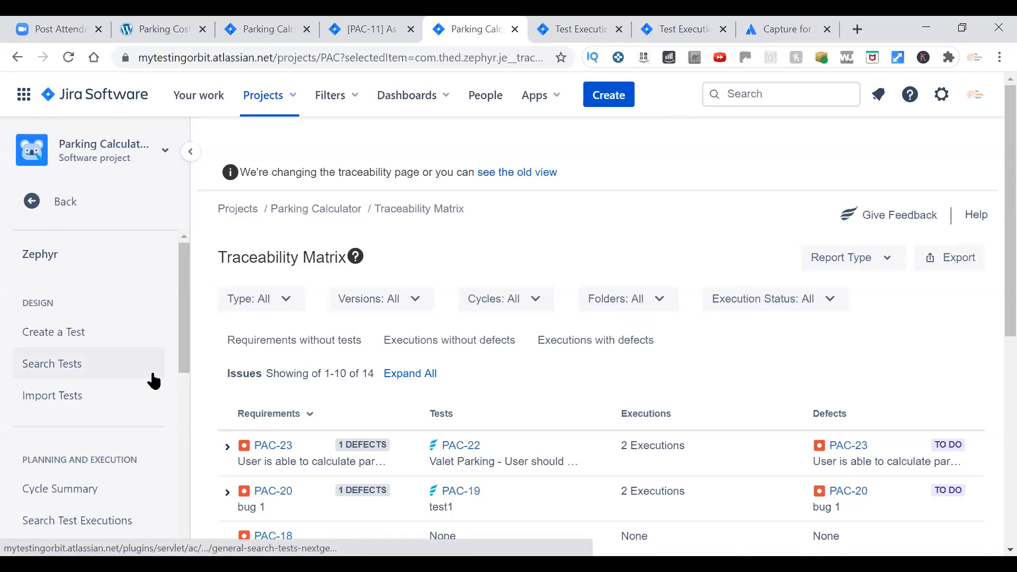
{"action": "scroll", "coordinate": [154, 380], "scroll_direction": "down", "scroll_amount": 5}
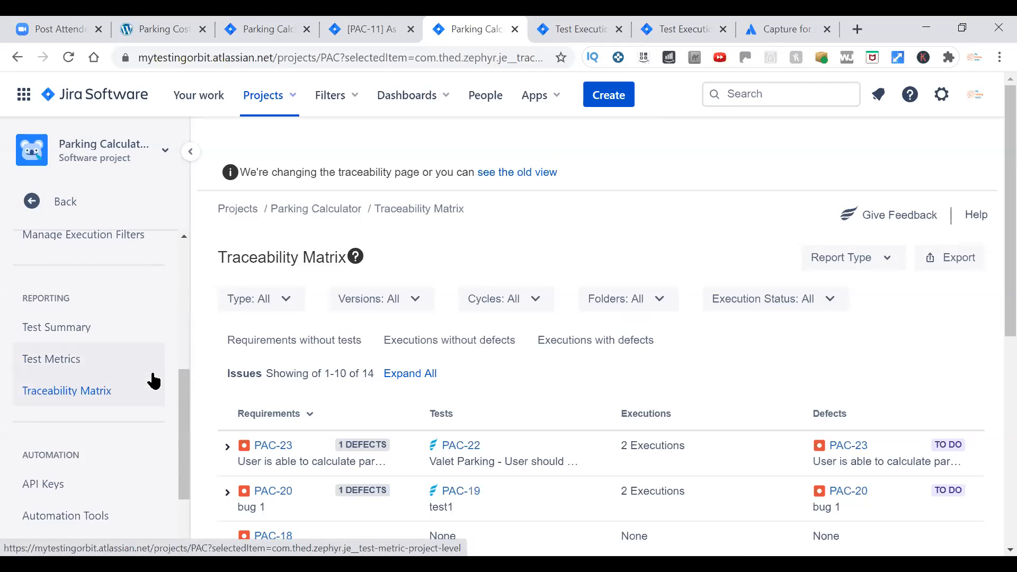
{"action": "scroll", "coordinate": [152, 379], "scroll_direction": "down", "scroll_amount": 2}
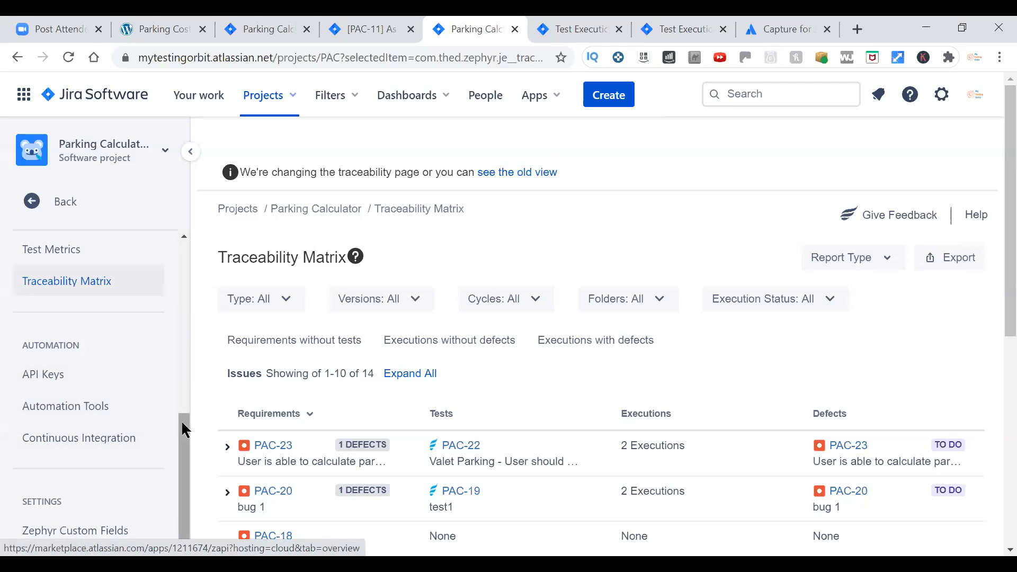
{"action": "left_click", "coordinate": [183, 445]}
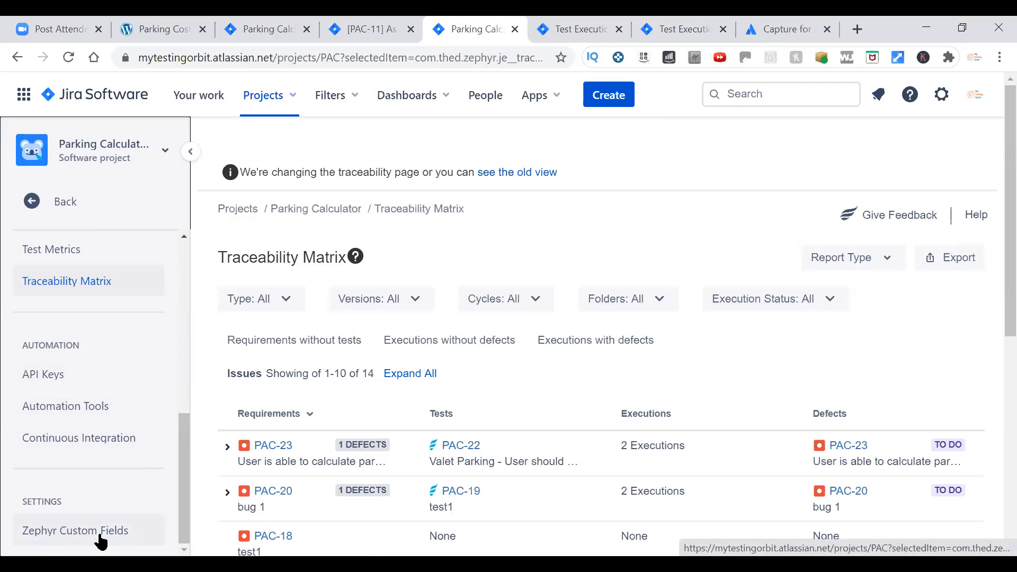
{"action": "left_click", "coordinate": [188, 342]}
{"action": "left_click_drag", "start_coordinate": [187, 342], "coordinate": [189, 254]}
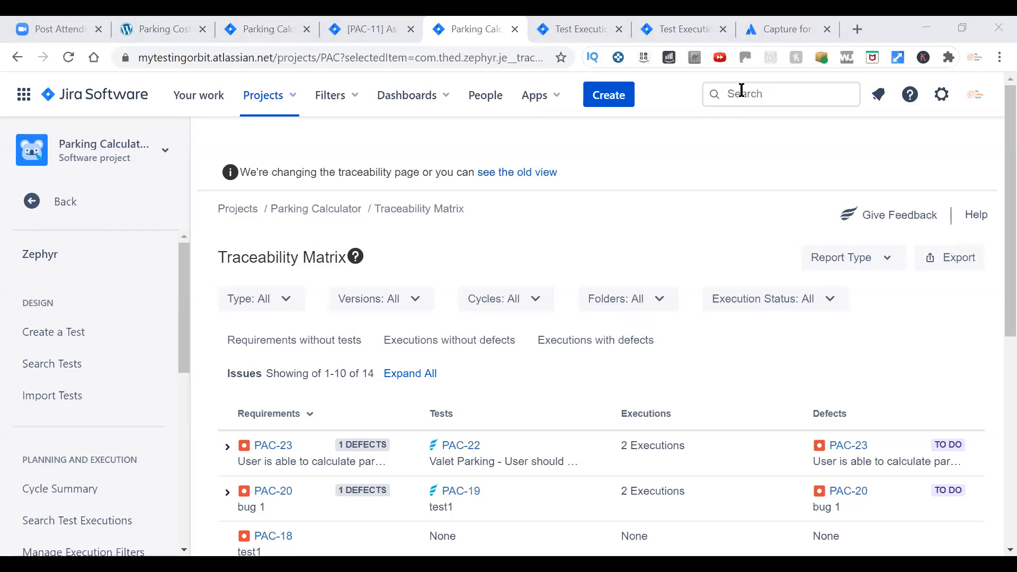
Open defect PAC-23 from the Traceability Matrix in a new browser tab and view its details.
{"action": "scroll", "coordinate": [841, 360], "scroll_direction": "down", "scroll_amount": 2}
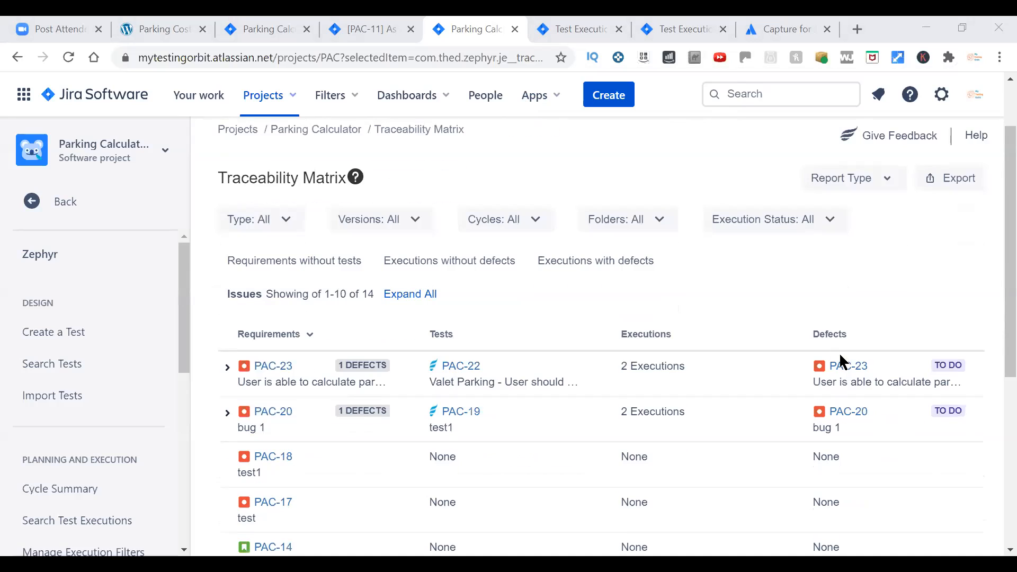
{"action": "right_click", "coordinate": [849, 372]}
{"action": "left_click", "coordinate": [855, 379]}
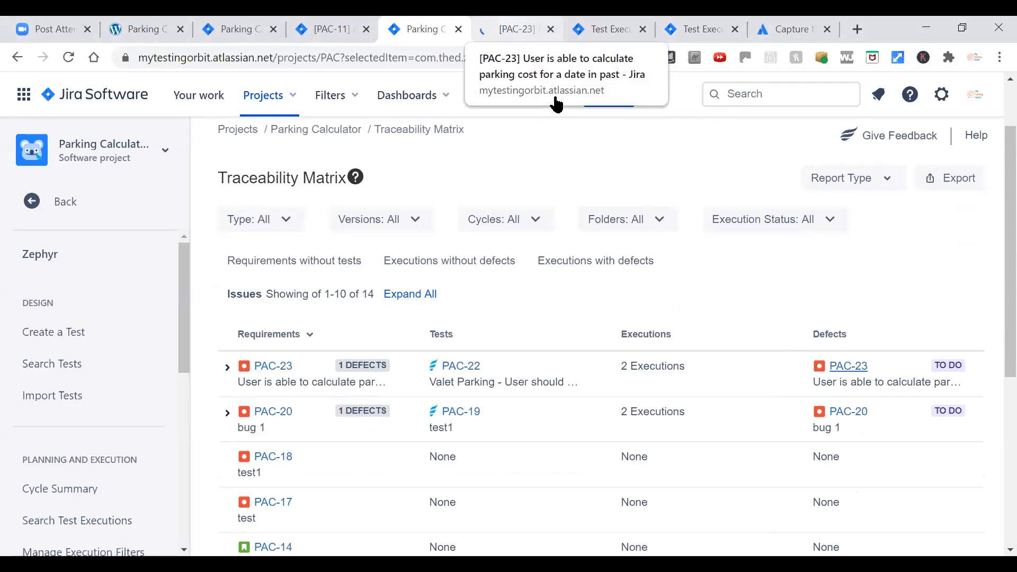
{"action": "left_click", "coordinate": [517, 30]}
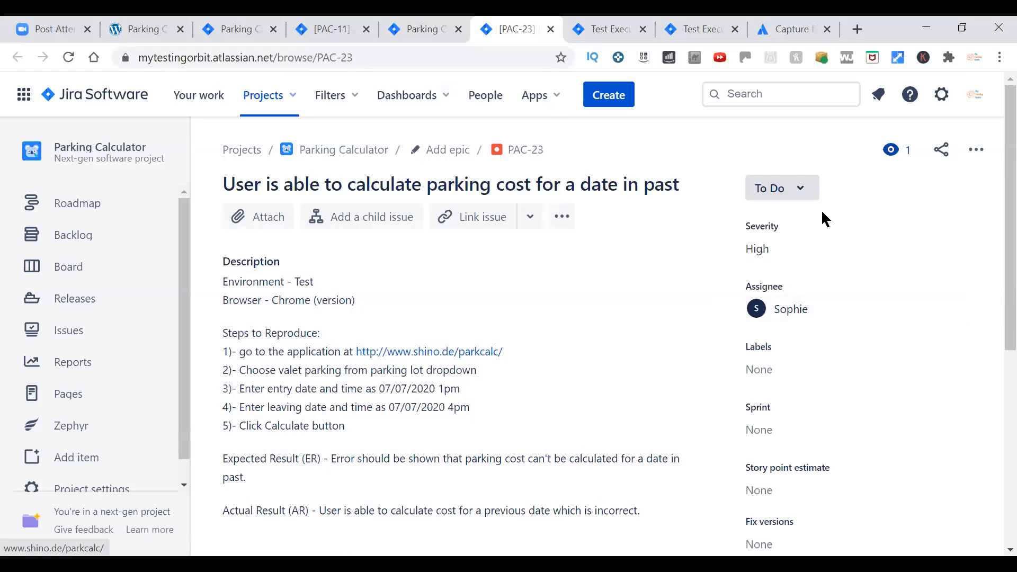
Check which workflow statuses defect PAC-23 can be moved to, leaving the status and labels as they are.
{"action": "left_click", "coordinate": [806, 197]}
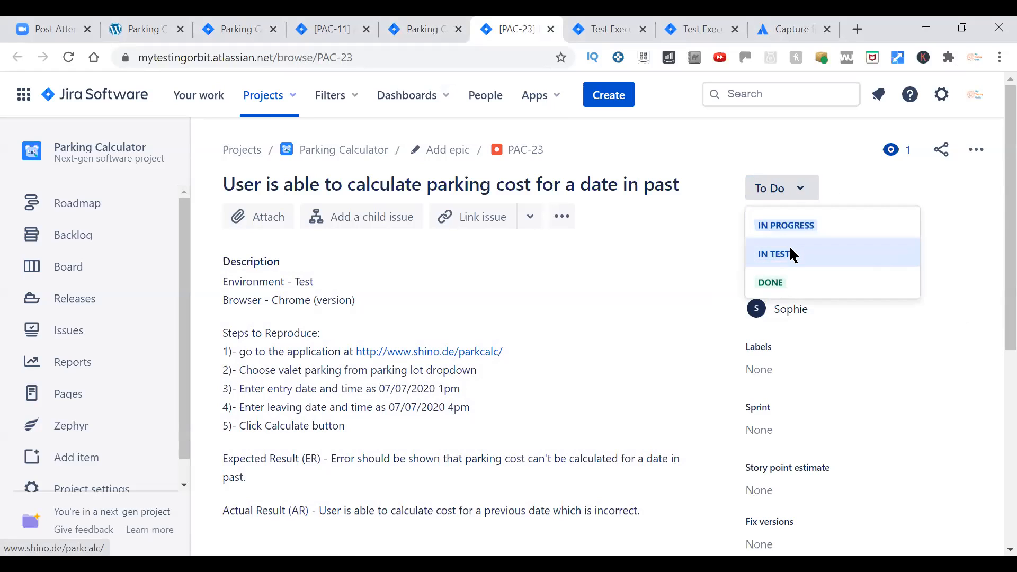
{"action": "left_click", "coordinate": [945, 189]}
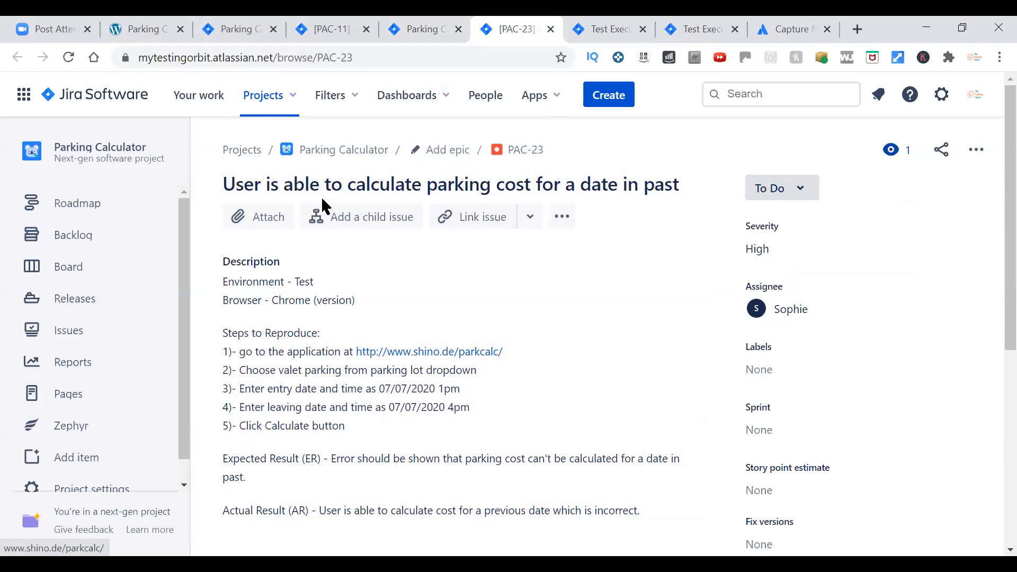
{"action": "left_click", "coordinate": [798, 204]}
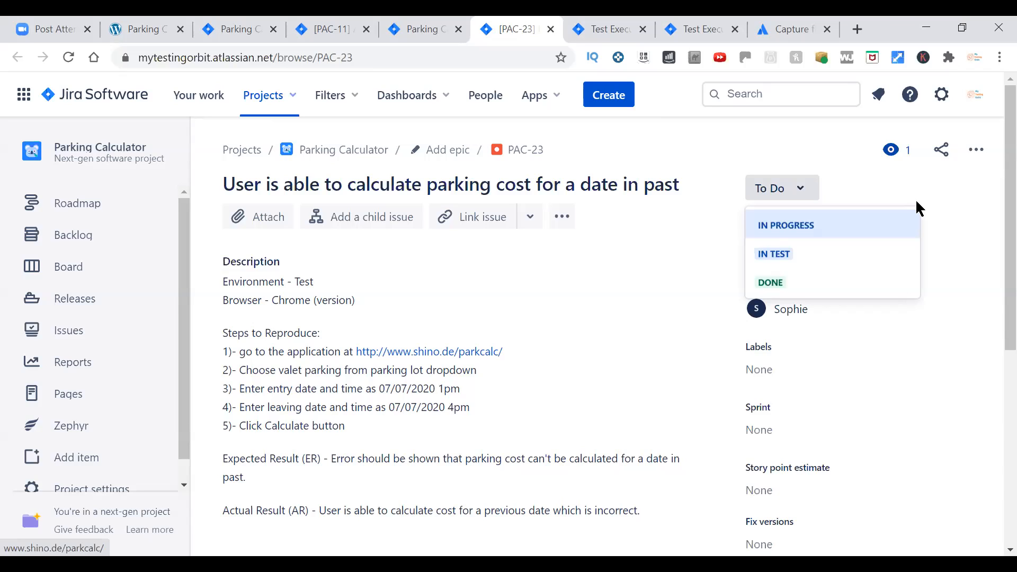
{"action": "left_click", "coordinate": [896, 378]}
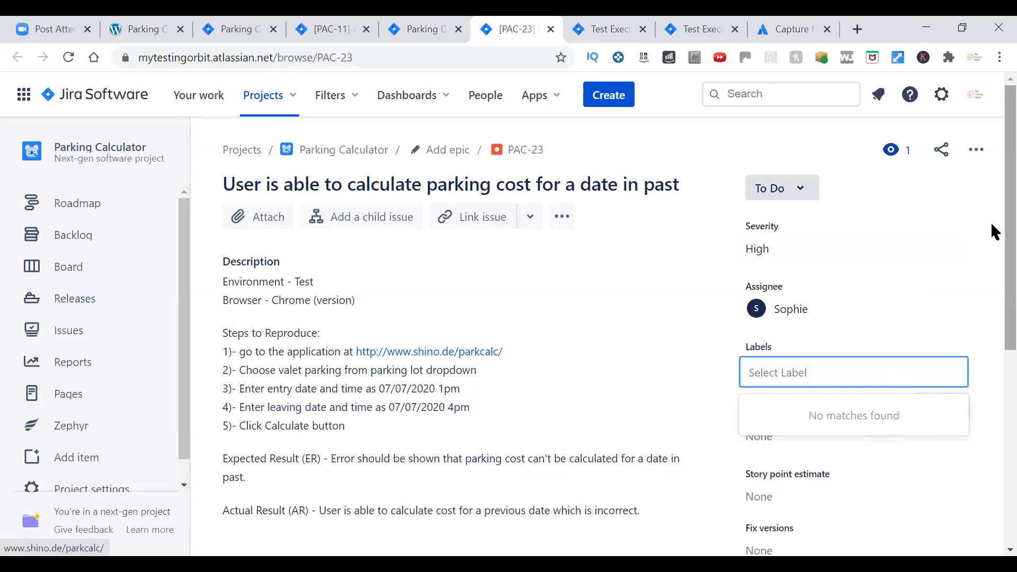
{"action": "left_click", "coordinate": [803, 192]}
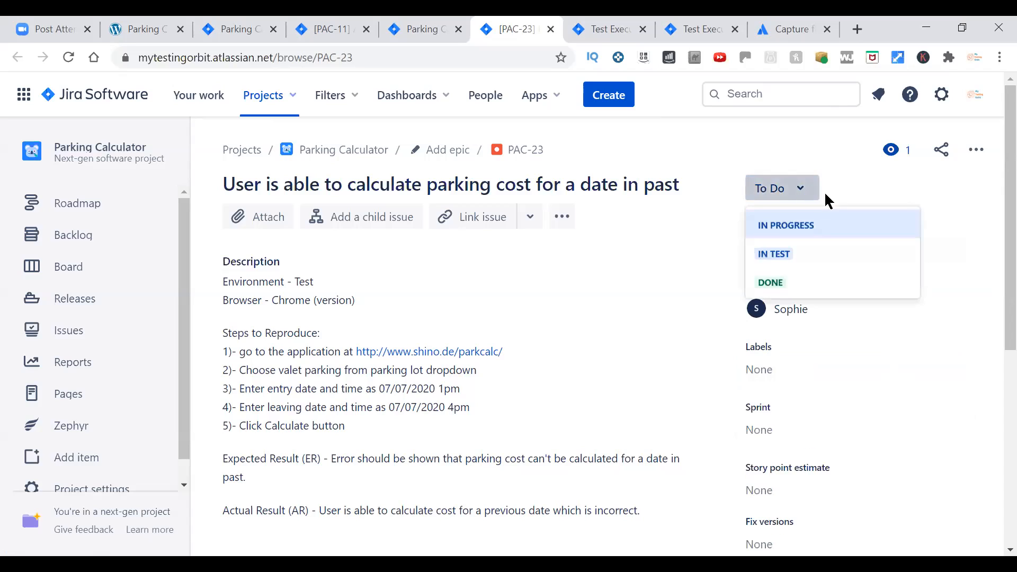
{"action": "left_click", "coordinate": [944, 213]}
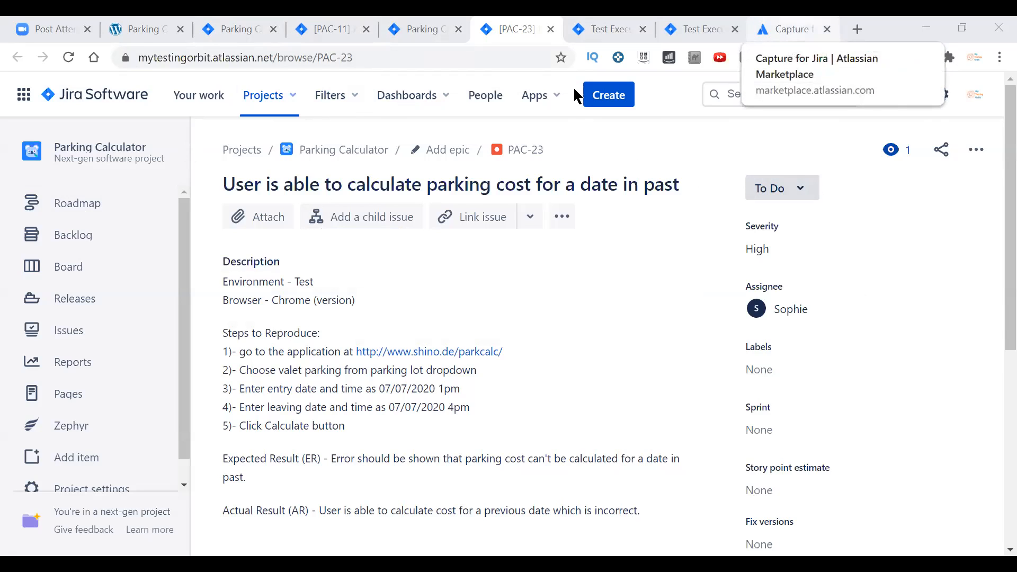
Switch to the Capture for Jira page on Atlassian Marketplace and review its overview and feature descriptions.
{"action": "left_click", "coordinate": [792, 29]}
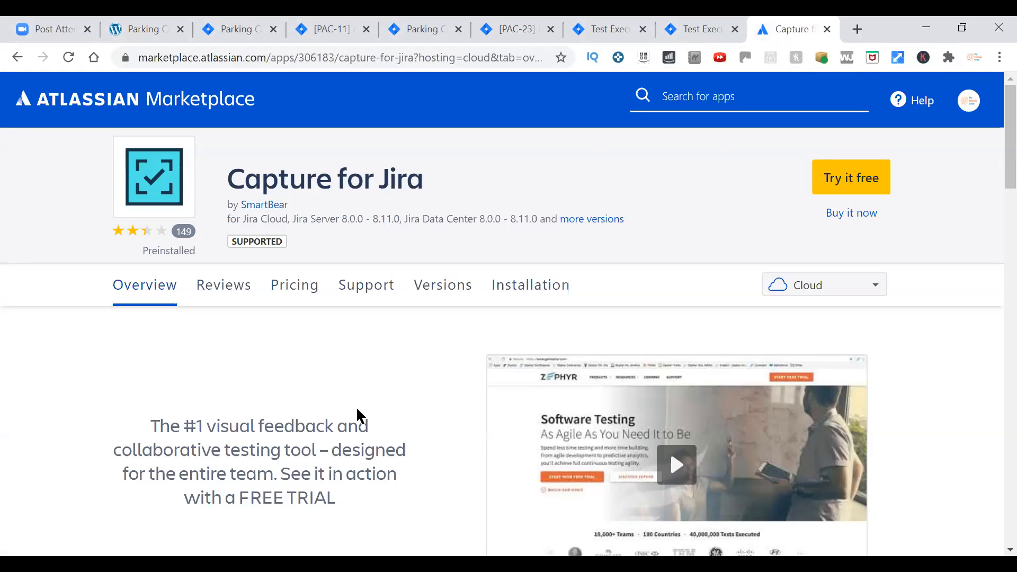
{"action": "scroll", "coordinate": [387, 392], "scroll_direction": "down", "scroll_amount": 3}
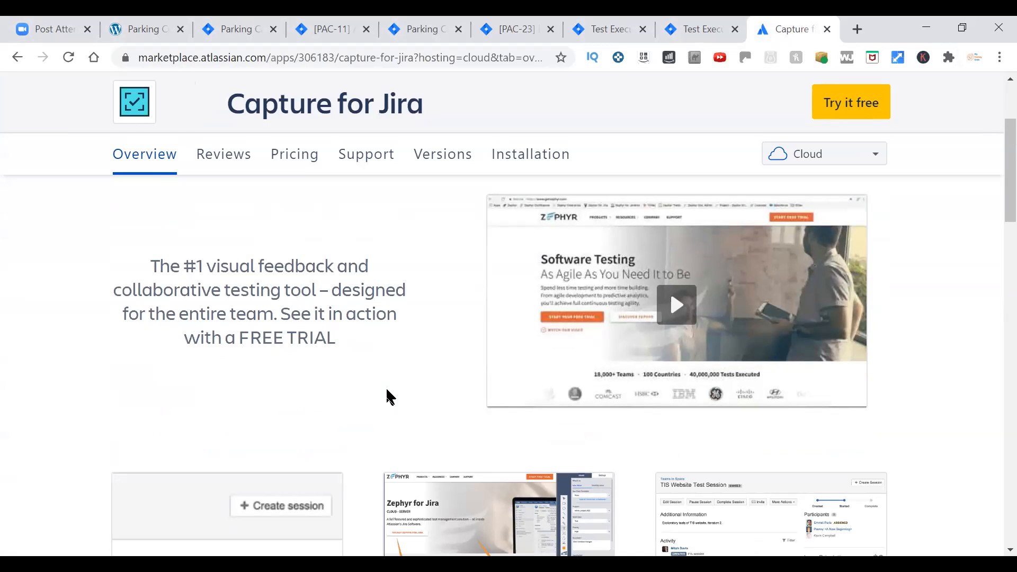
{"action": "left_click", "coordinate": [136, 38]}
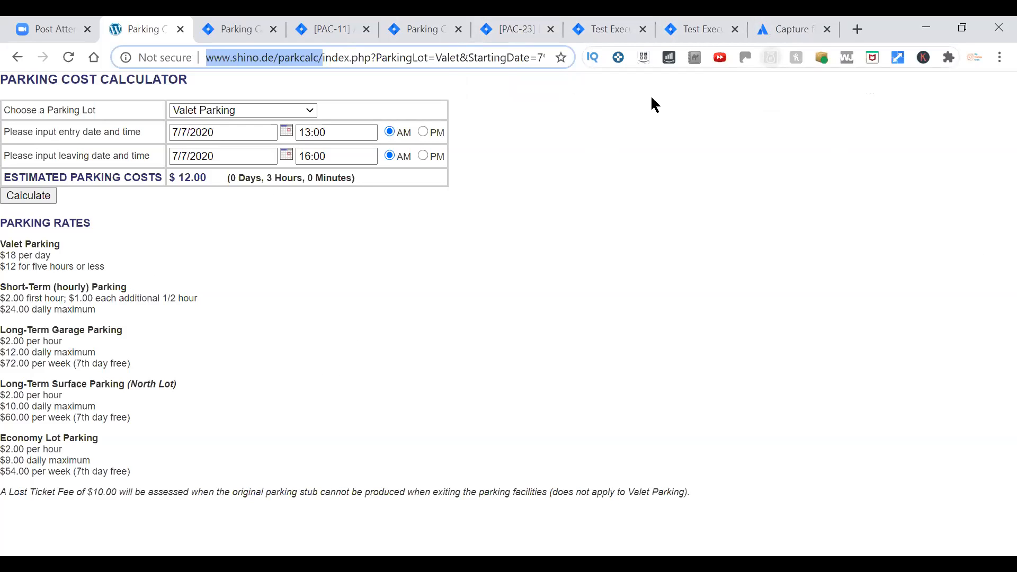
{"action": "key", "text": "ctrl+9"}
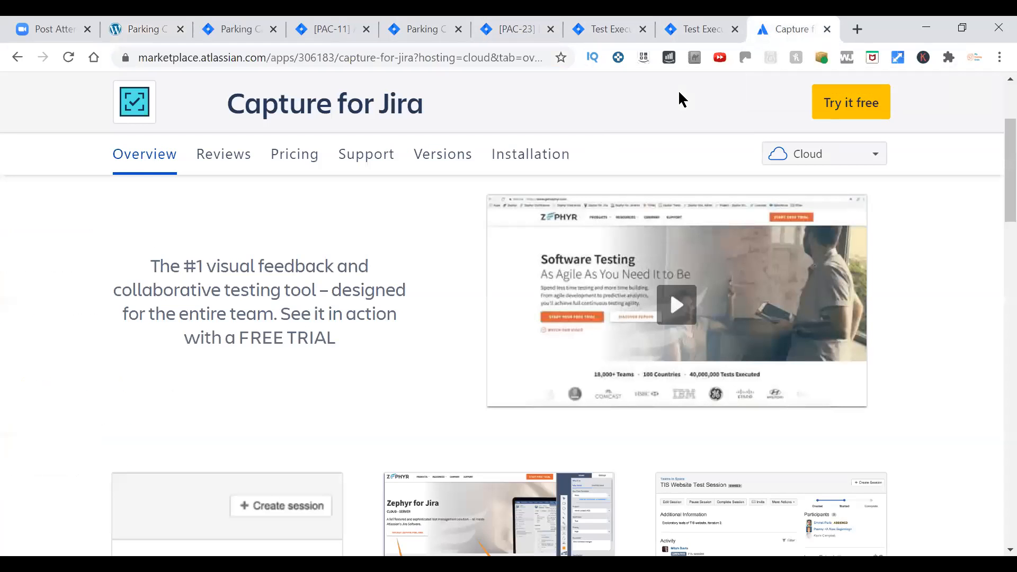
{"action": "scroll", "coordinate": [512, 295], "scroll_direction": "down", "scroll_amount": 7}
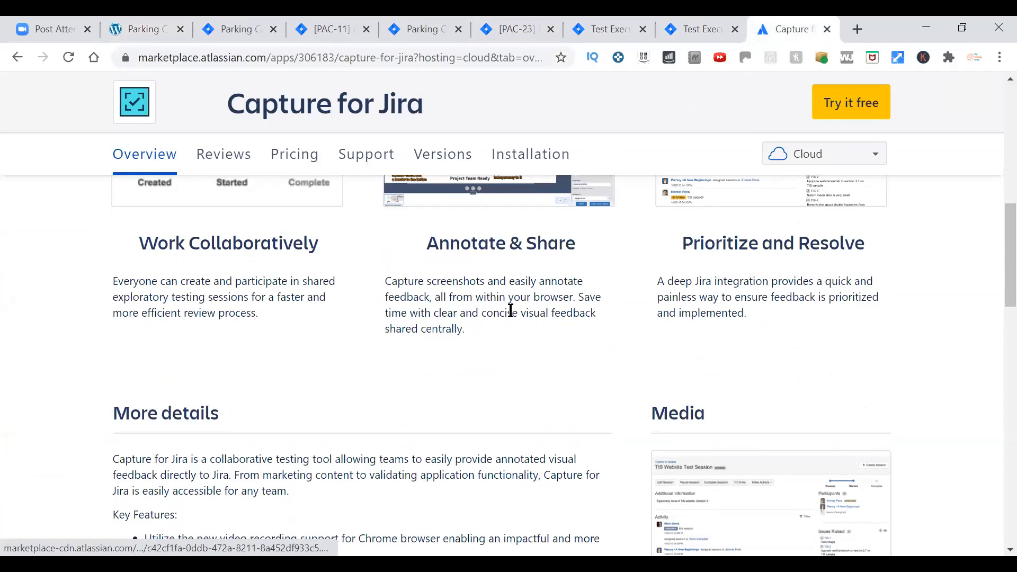
{"action": "scroll", "coordinate": [511, 310], "scroll_direction": "up", "scroll_amount": 3}
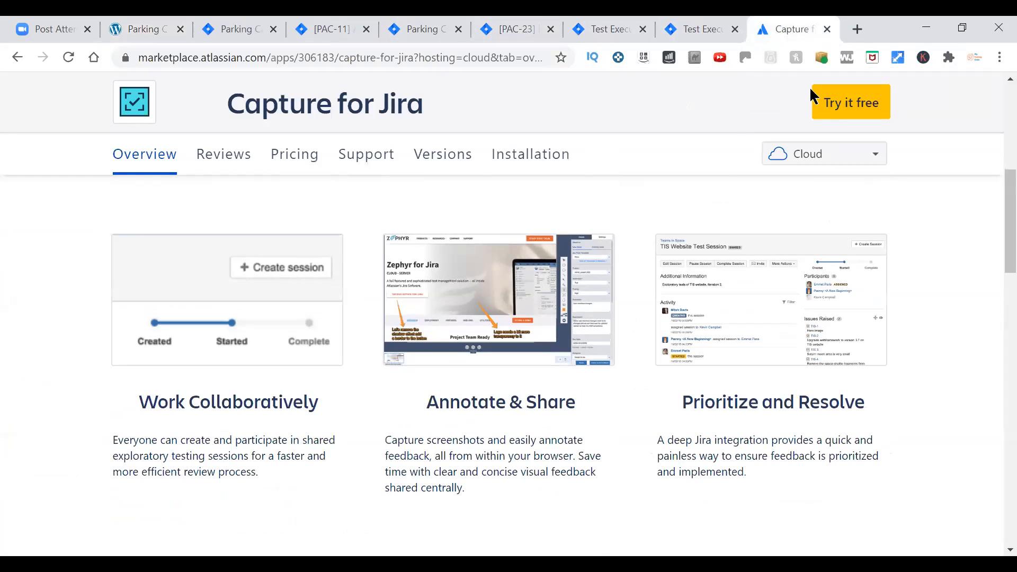
View Capture for Jira's free-trial hosting types and its enlarged Annotate & Share screenshot, closing each one.
{"action": "left_click", "coordinate": [835, 103]}
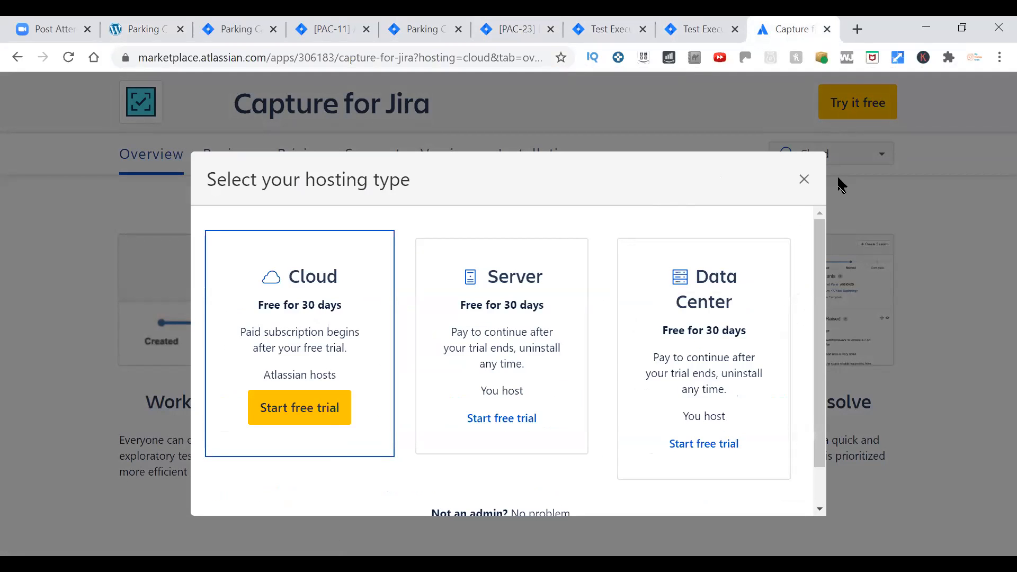
{"action": "left_click", "coordinate": [805, 180]}
{"action": "left_click", "coordinate": [552, 343]}
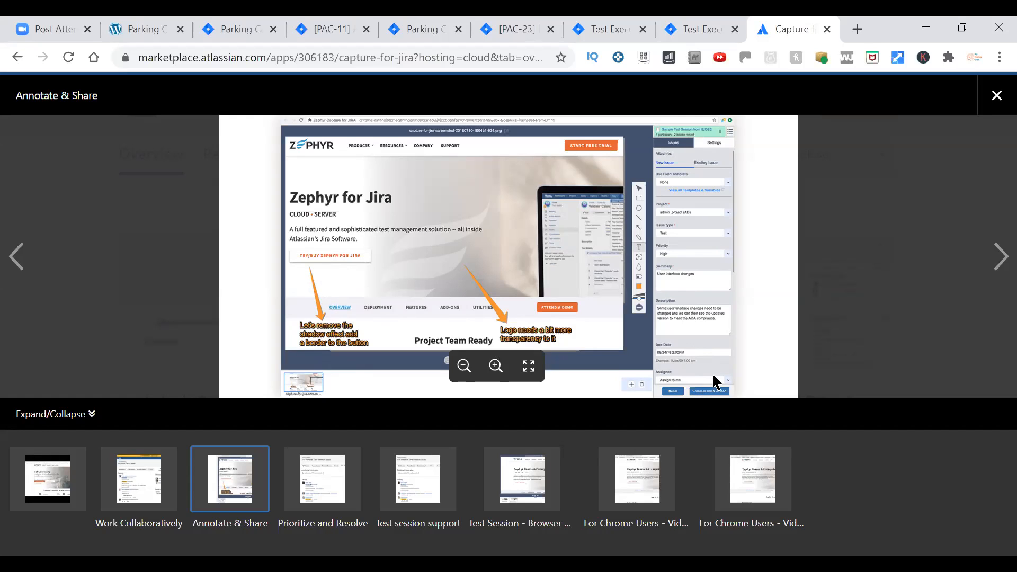
{"action": "left_click", "coordinate": [990, 101]}
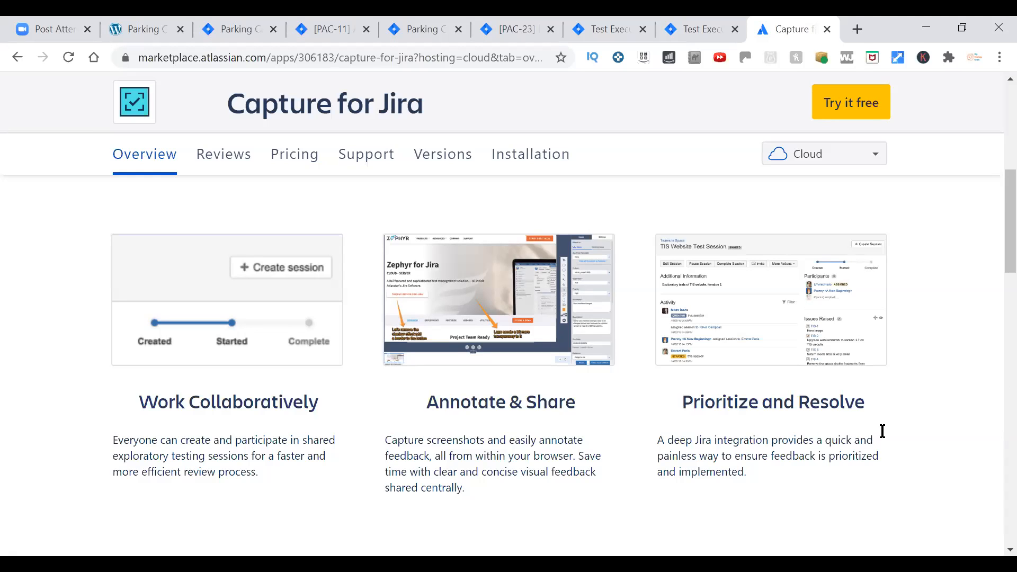
{"action": "scroll", "coordinate": [992, 228], "scroll_direction": "up", "scroll_amount": 1}
{"action": "scroll", "coordinate": [992, 222], "scroll_direction": "up", "scroll_amount": 3}
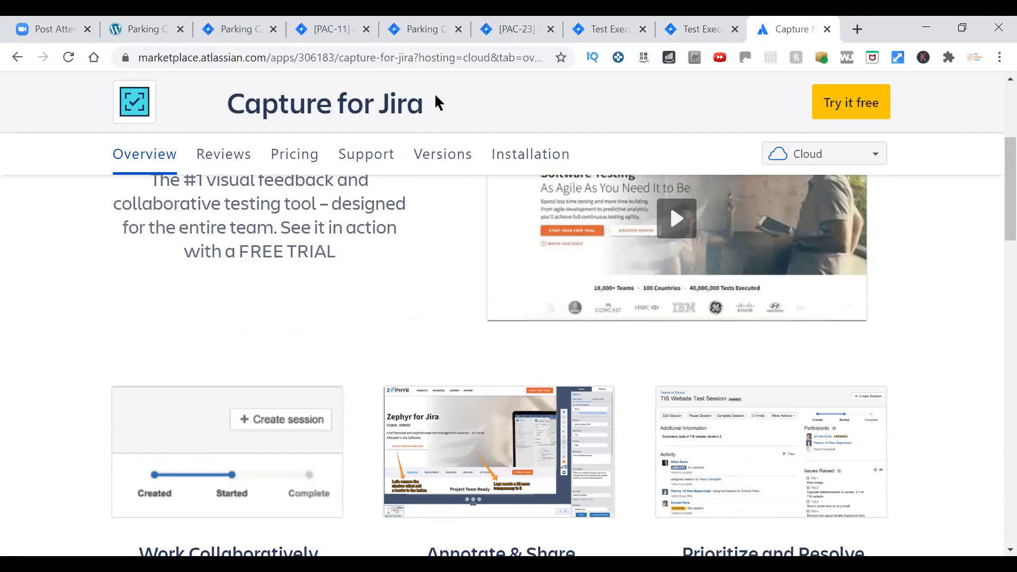
Revisit the Parking Cost Calculator and Capture for Jira pages, and review the description of story PAC-11.
{"action": "left_click", "coordinate": [155, 38]}
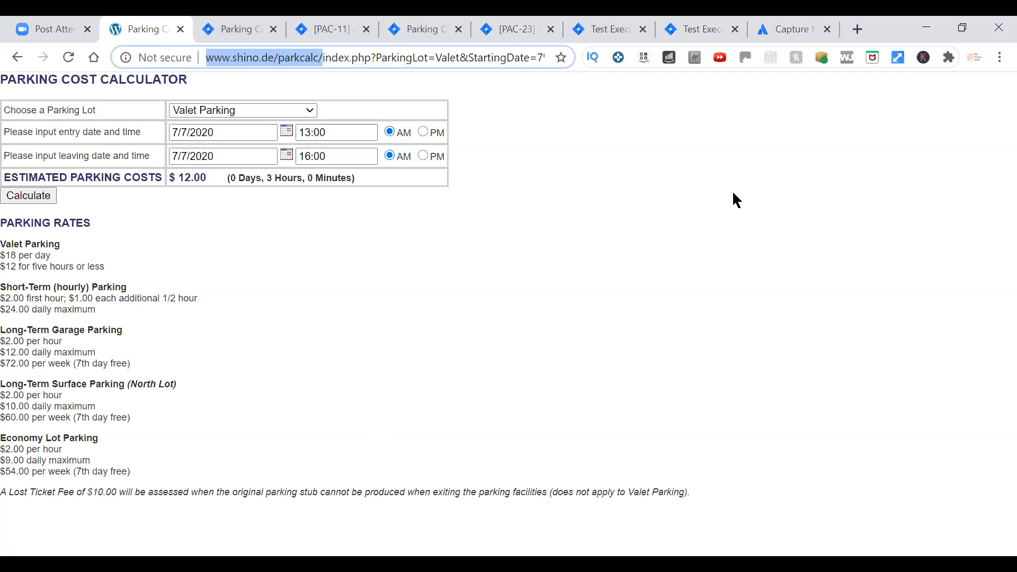
{"action": "left_click", "coordinate": [773, 29]}
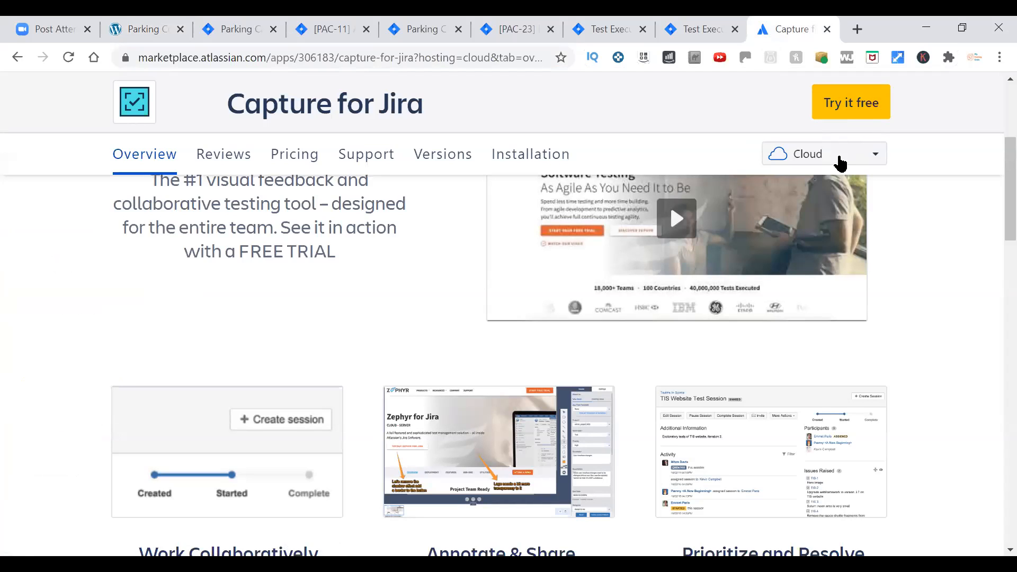
{"action": "key", "text": "ctrl+4"}
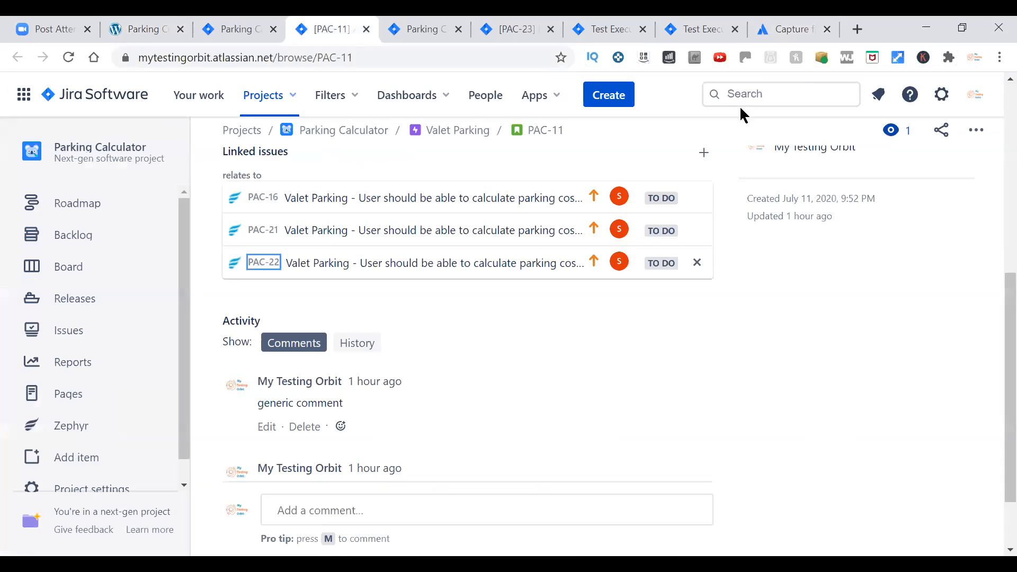
{"action": "scroll", "coordinate": [548, 470], "scroll_direction": "up", "scroll_amount": 6}
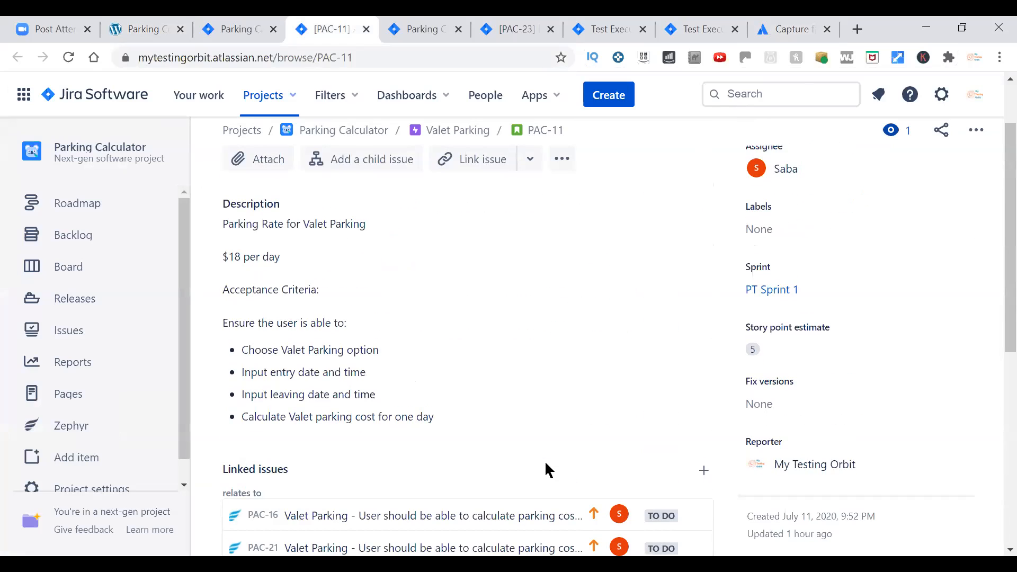